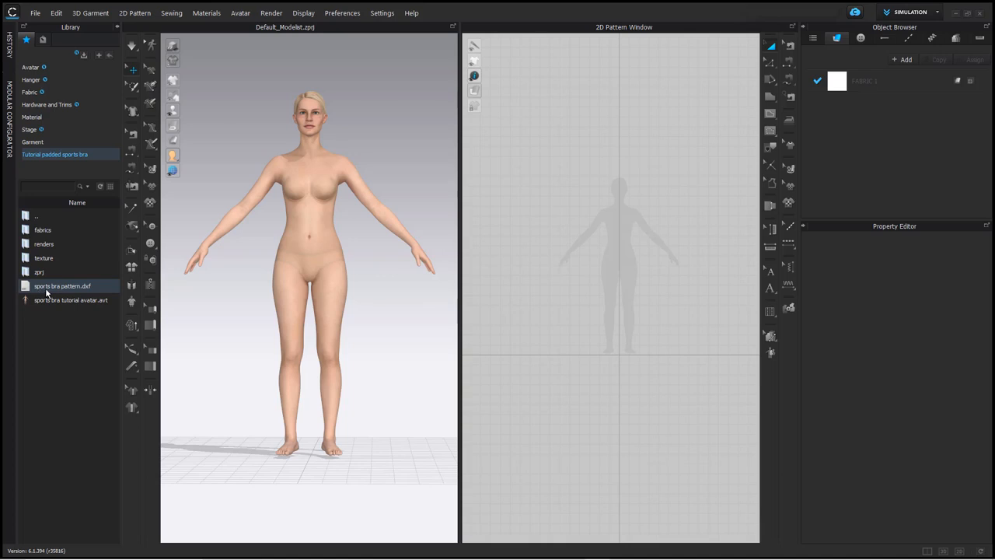
# Step: Import sports bra pattern.dxf into the workspace with Auto Scale and no rotation, then clear the pattern selection
pyautogui.rightClick(47, 292)
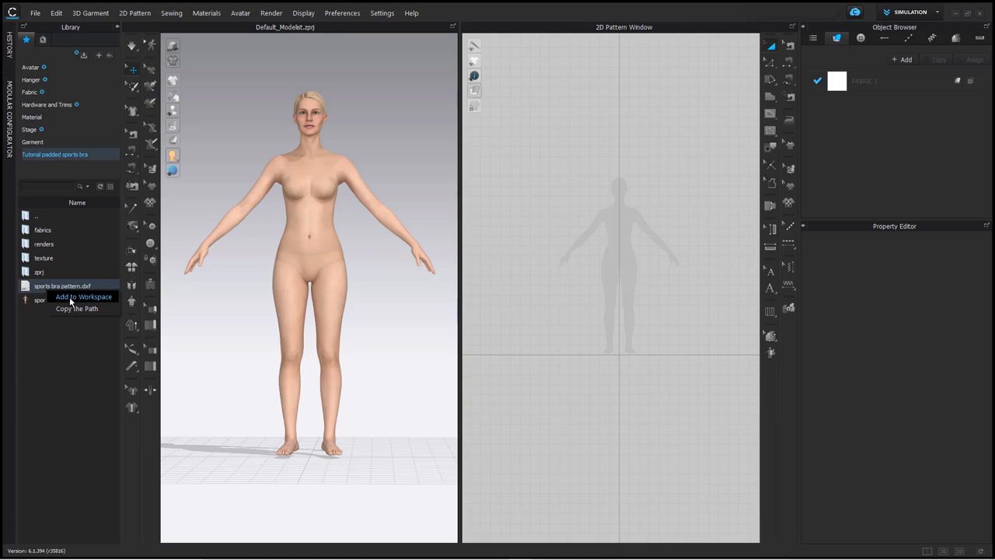
pyautogui.click(69, 296)
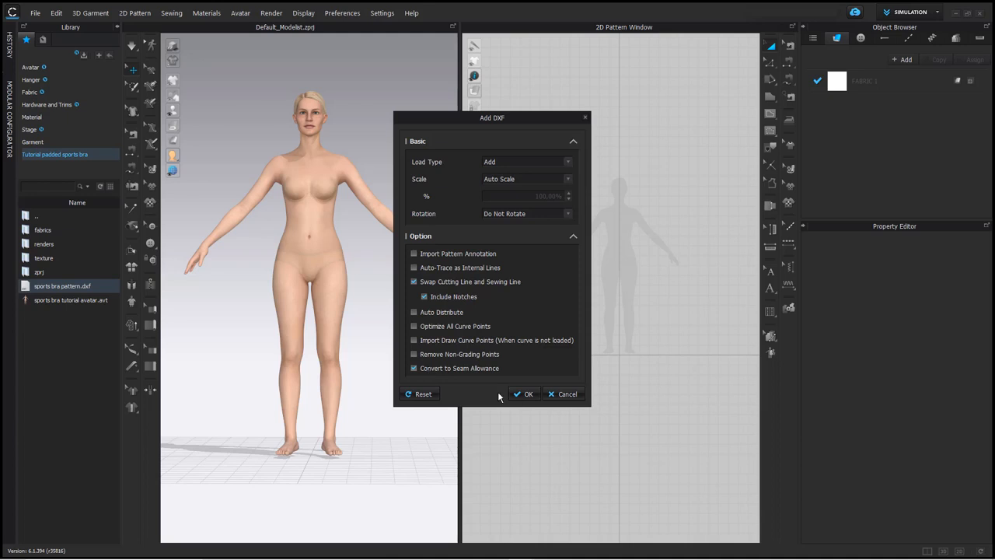
pyautogui.click(526, 394)
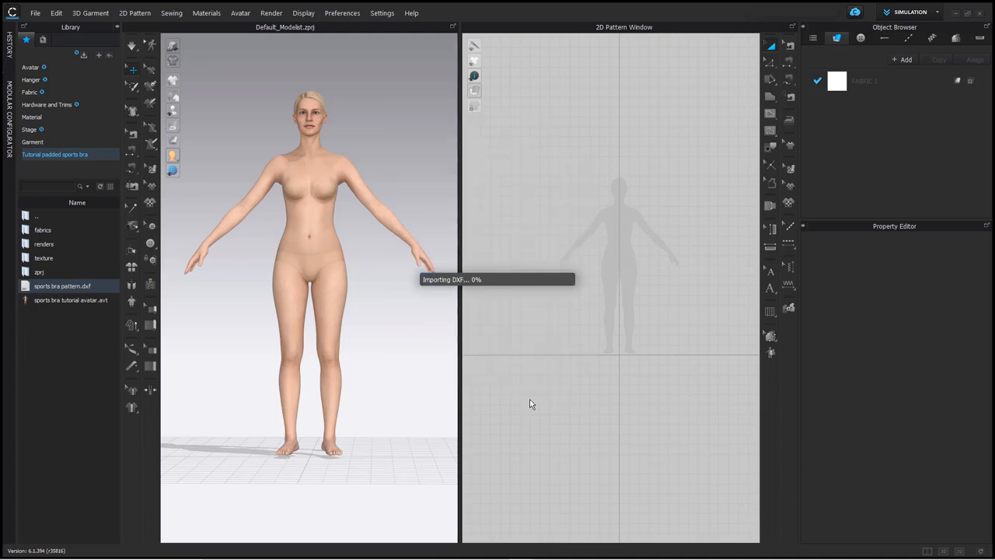
pyautogui.scroll(-4, 537, 314)
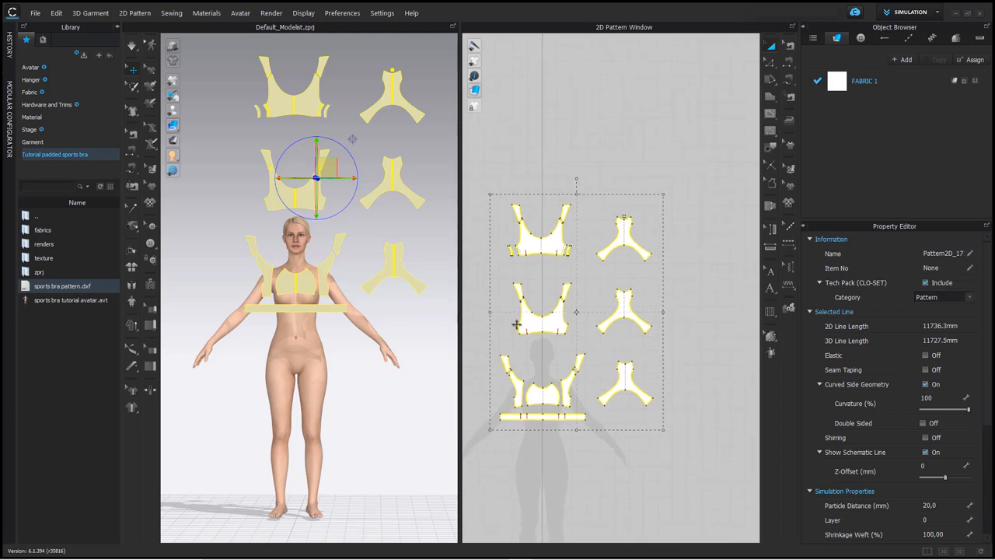
pyautogui.moveTo(588, 422); pyautogui.dragTo(599, 373, button='middle')
pyautogui.scroll(2, 590, 366)
pyautogui.scroll(-3, 589, 378)
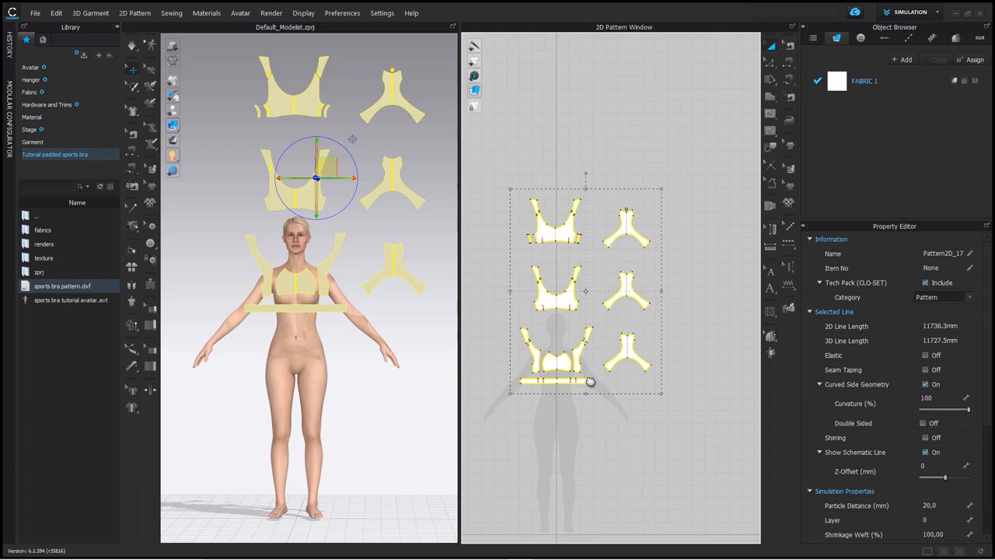
pyautogui.moveTo(578, 437); pyautogui.dragTo(596, 416, button='middle')
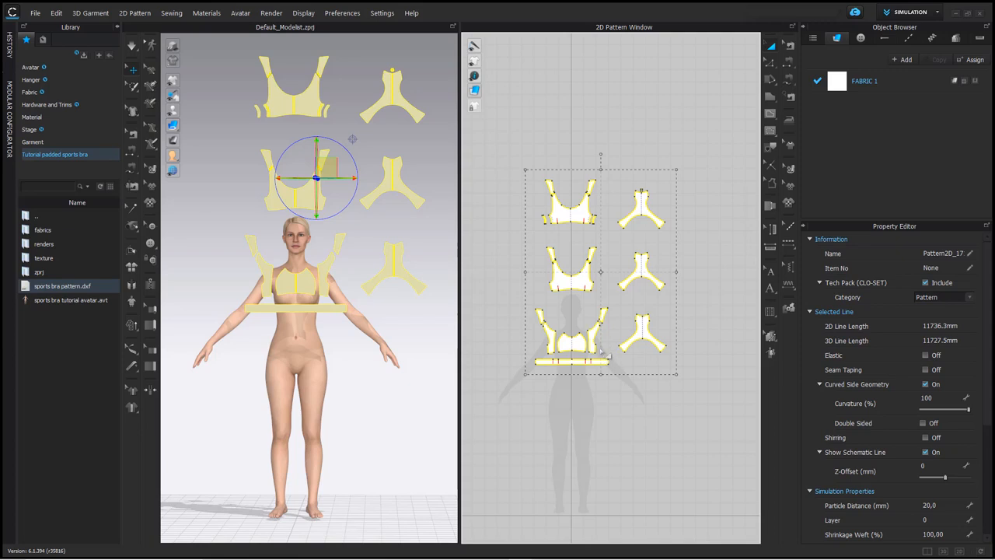
pyautogui.click(622, 412)
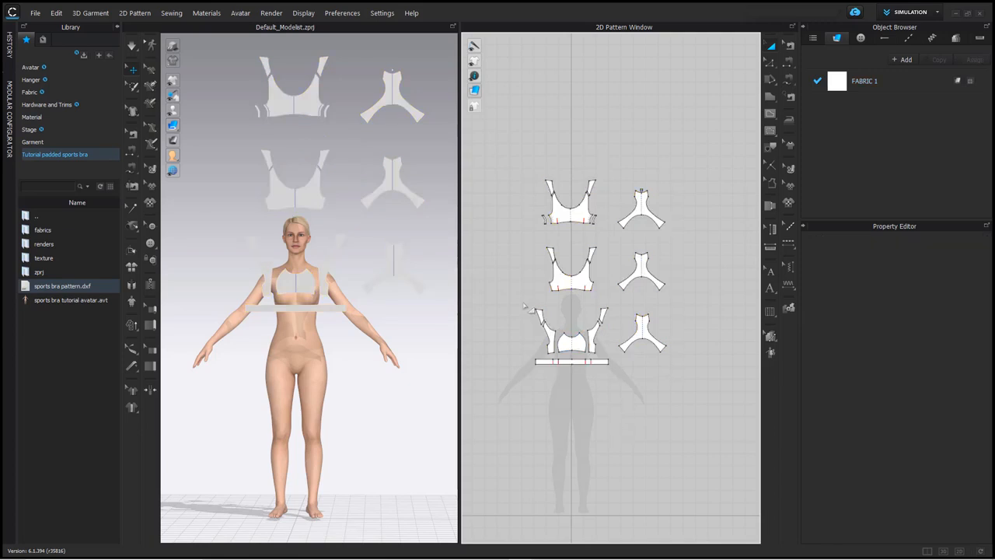
# Step: Examine the three rows of bra pattern pieces, highlighting the lower, middle and upper row in turn
pyautogui.scroll(1, 521, 303)
pyautogui.moveTo(521, 301); pyautogui.dragTo(738, 410)
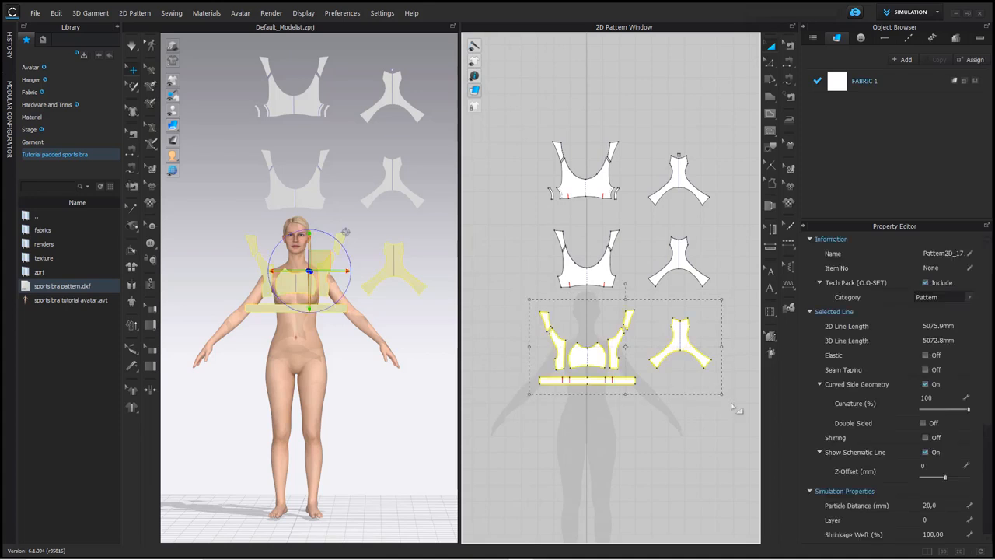
pyautogui.click(544, 225)
pyautogui.moveTo(544, 225); pyautogui.dragTo(742, 293)
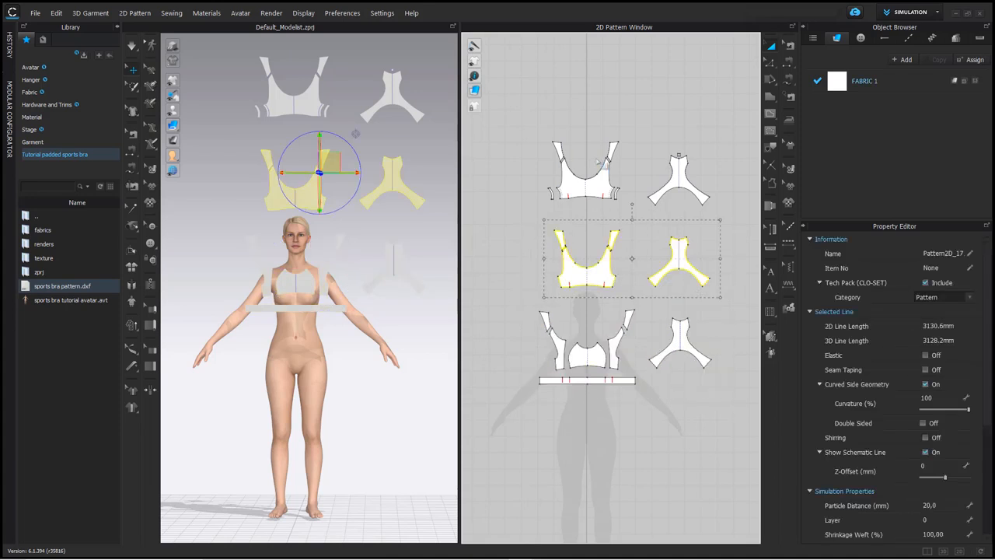
pyautogui.moveTo(568, 138); pyautogui.dragTo(535, 148, button='middle')
pyautogui.moveTo(502, 126); pyautogui.dragTo(712, 226)
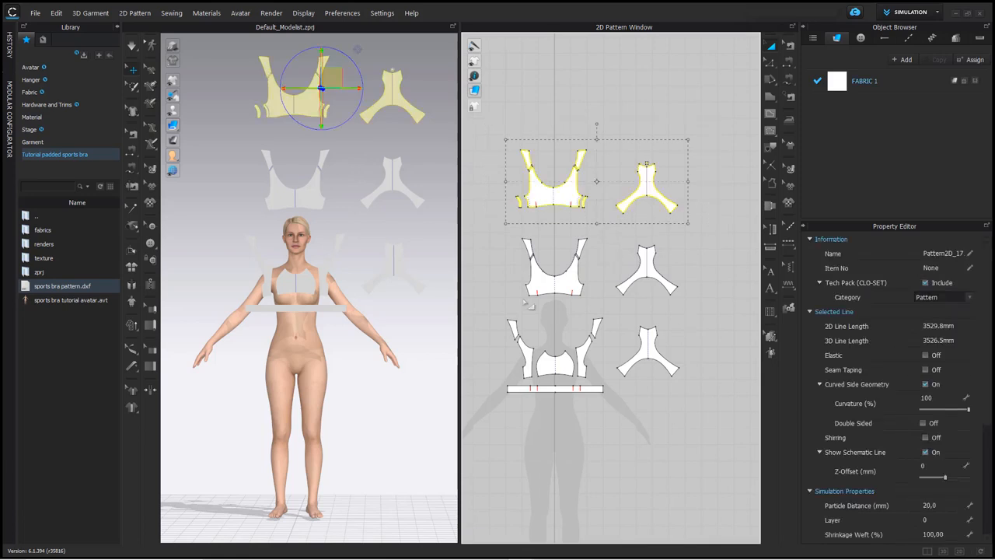
pyautogui.click(572, 256)
pyautogui.scroll(-3, 600, 289)
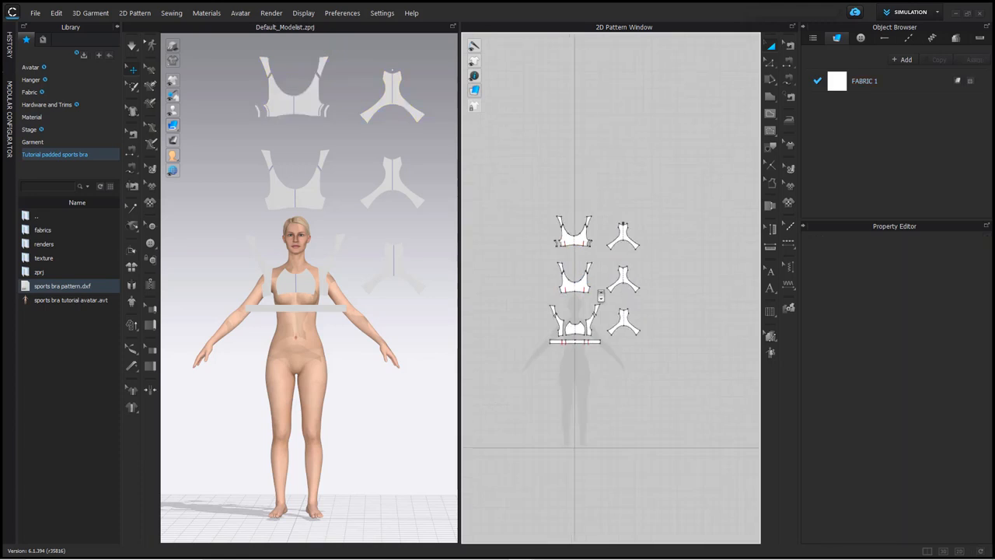
pyautogui.scroll(6, 569, 196)
pyautogui.scroll(-2, 576, 198)
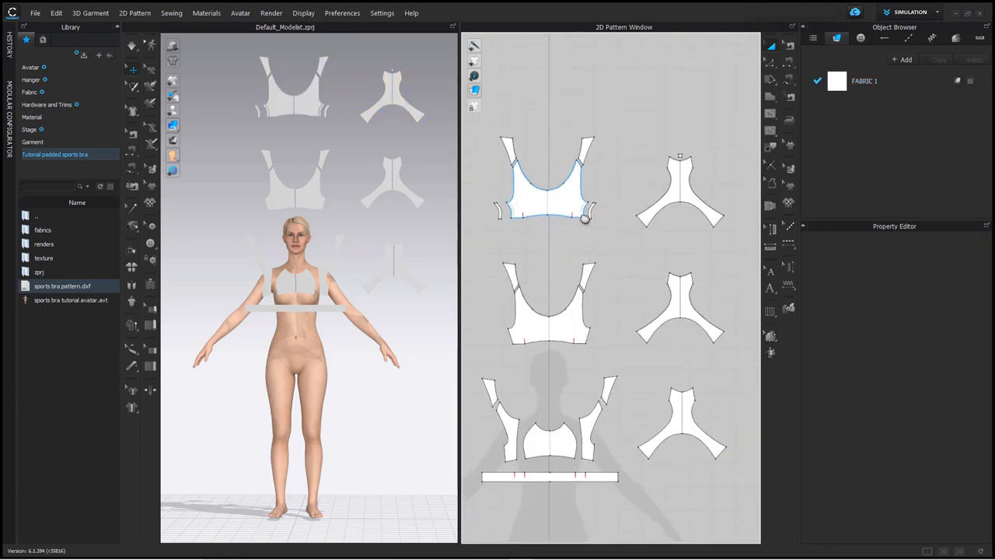
pyautogui.scroll(2, 606, 217)
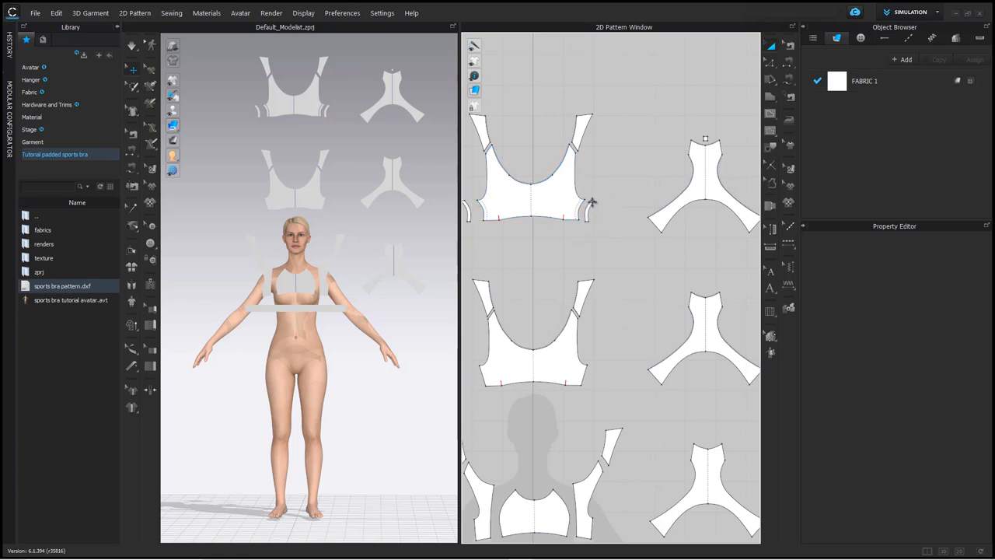
pyautogui.scroll(-2, 596, 222)
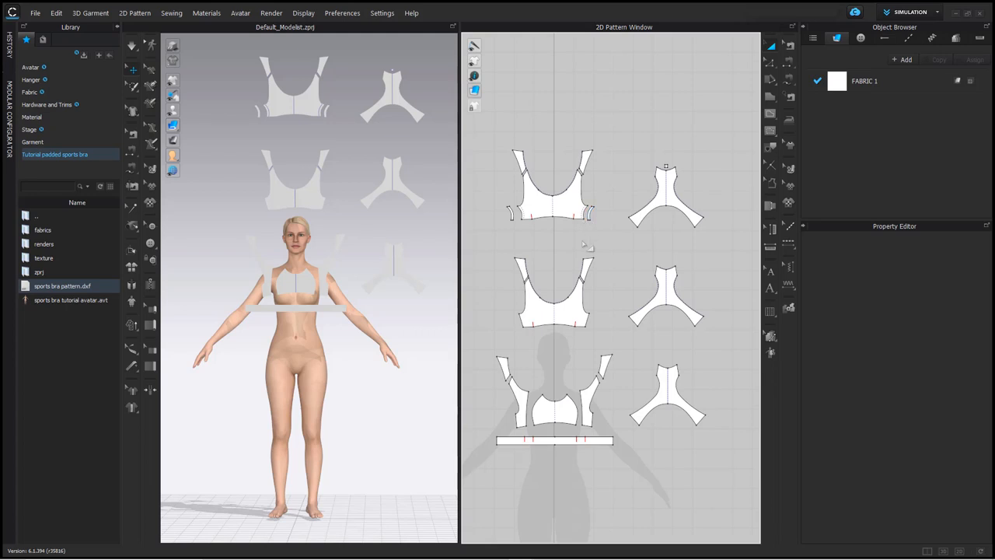
pyautogui.scroll(-2, 583, 241)
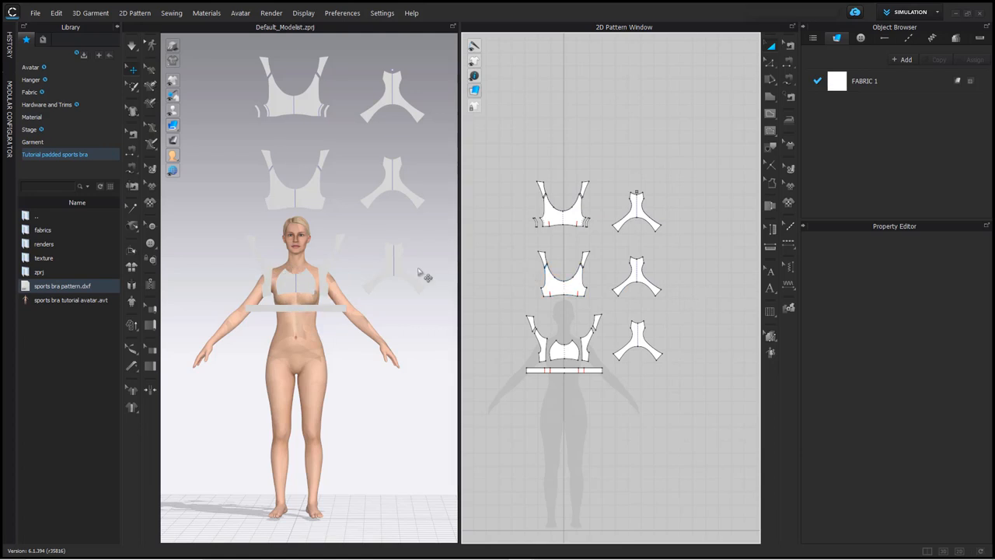
pyautogui.scroll(-1, 549, 316)
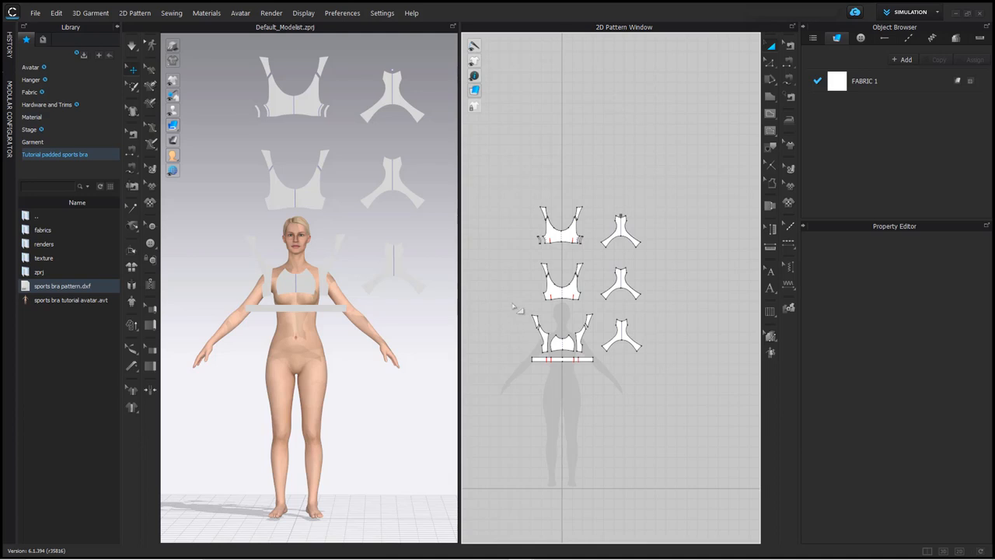
# Step: Collapse the library and freeze all pattern pieces in the upper two rows
pyautogui.moveTo(513, 305); pyautogui.dragTo(668, 400)
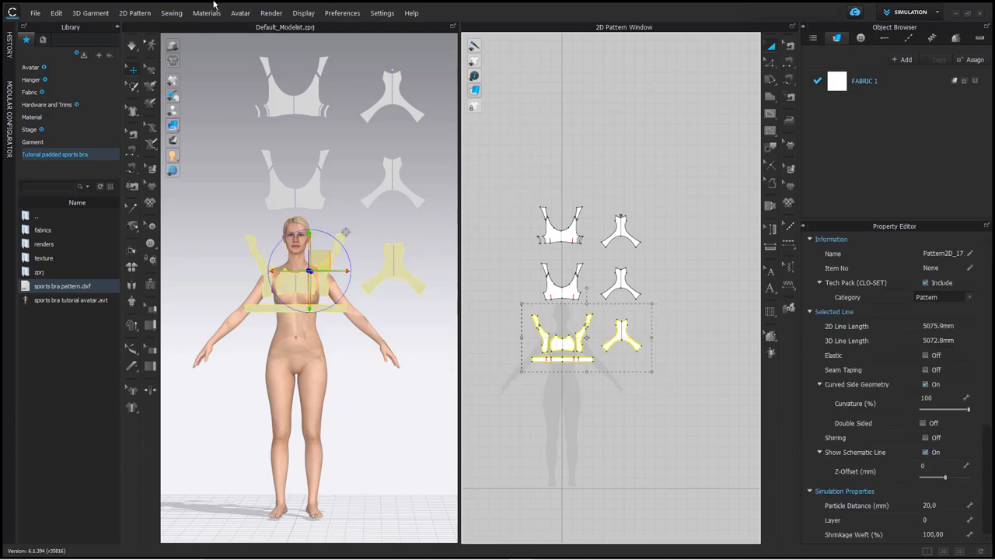
pyautogui.click(117, 29)
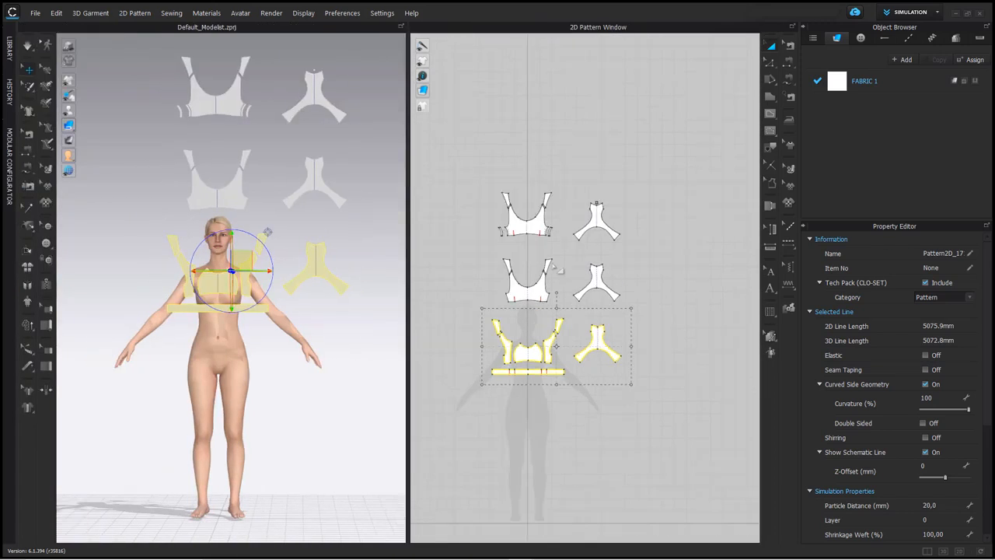
pyautogui.moveTo(469, 172); pyautogui.dragTo(667, 333)
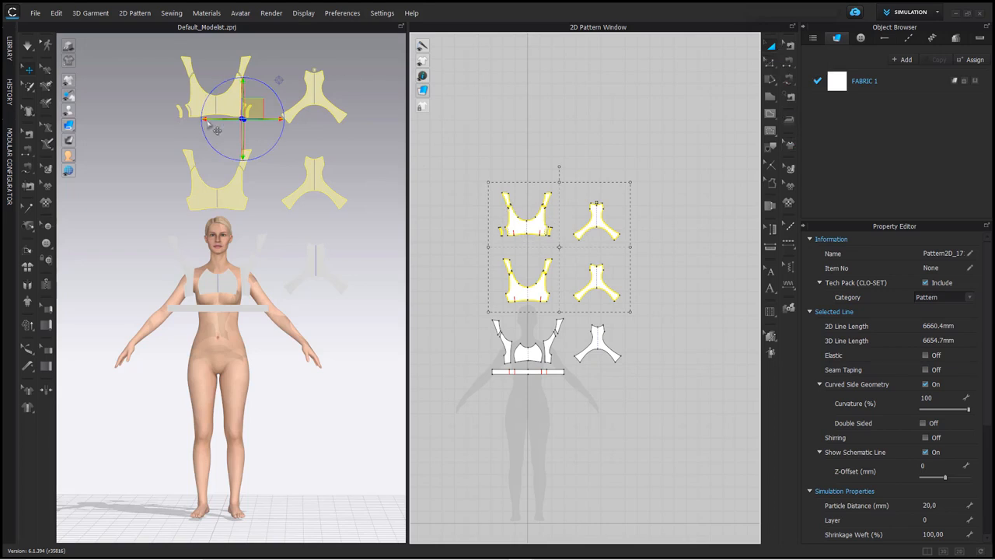
pyautogui.rightClick(233, 104)
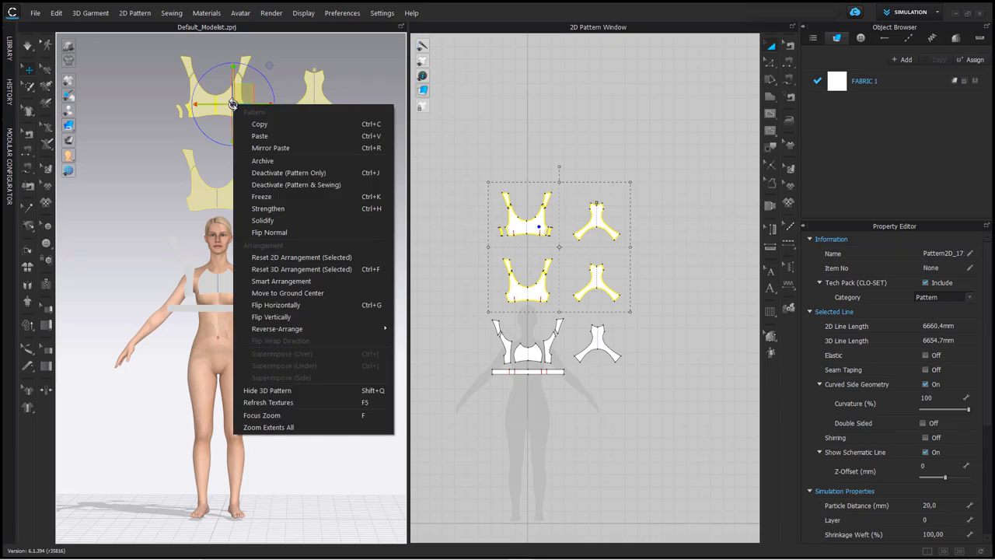
pyautogui.click(276, 197)
# Step: Move all pattern pieces together upward in 3D so they sit clear above the avatar's head
pyautogui.scroll(-3, 288, 234)
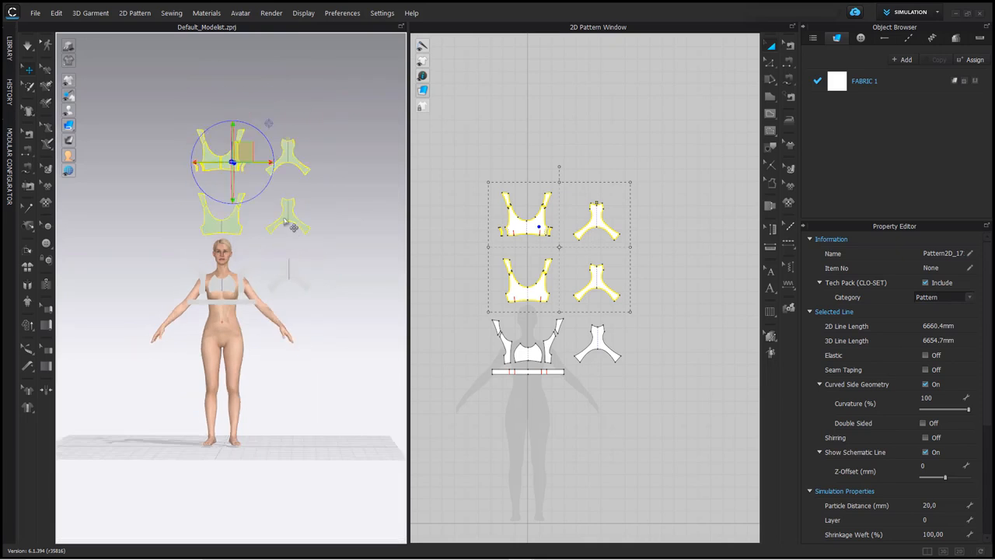
pyautogui.moveTo(456, 161); pyautogui.dragTo(684, 429)
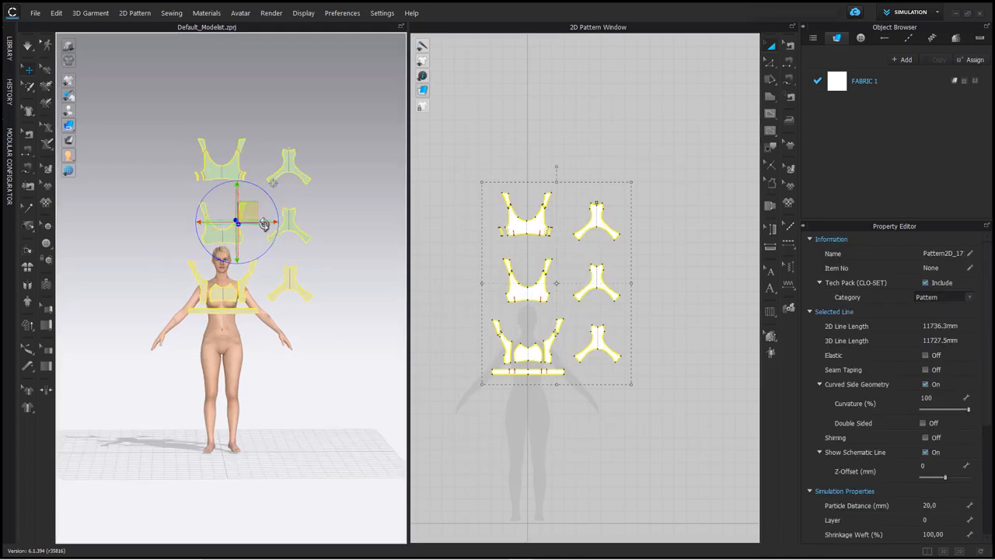
pyautogui.moveTo(273, 182); pyautogui.dragTo(268, 65)
pyautogui.scroll(5, 250, 271)
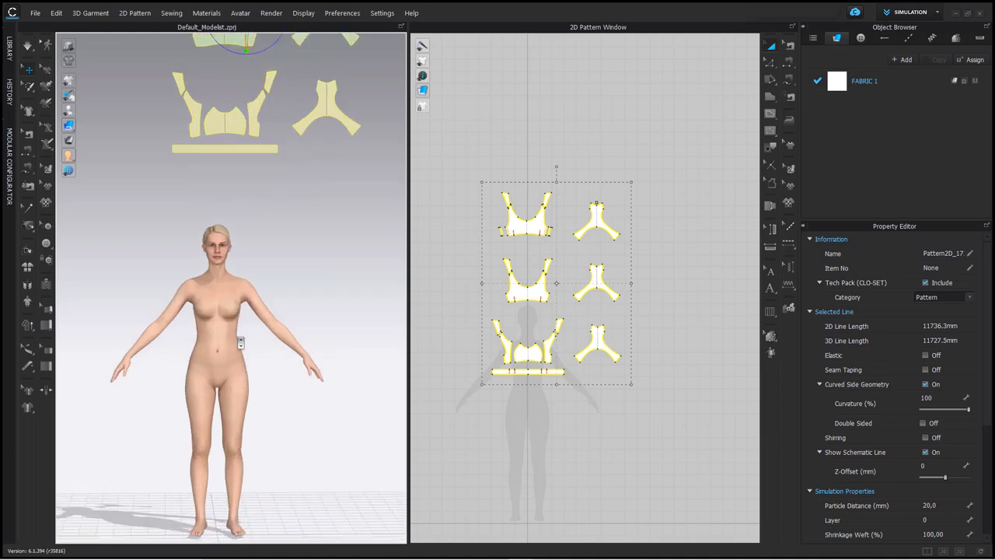
pyautogui.scroll(5, 250, 271)
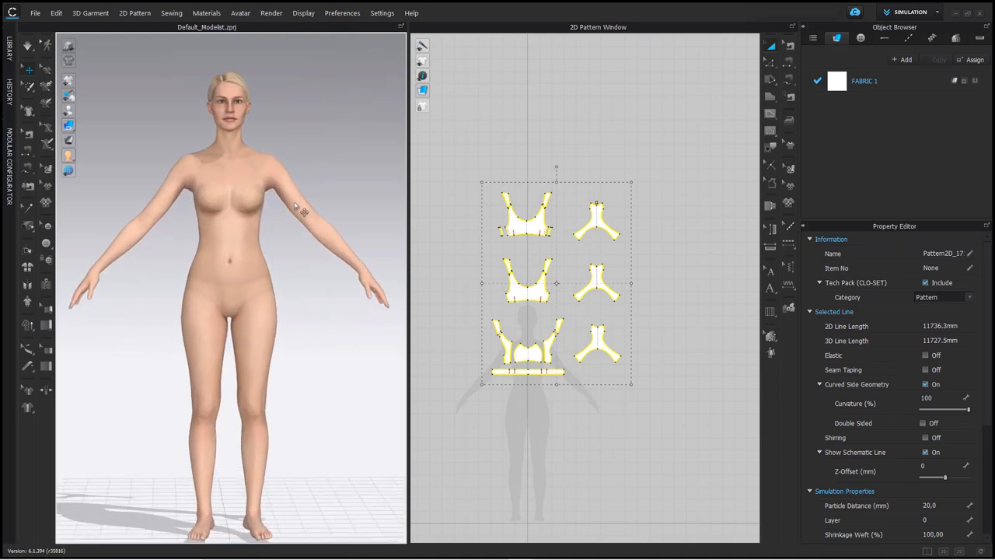
# Step: Display the avatar's arrangement points and clear the pattern selection
pyautogui.moveTo(305, 179)
pyautogui.mouseDown(button='right')
pyautogui.moveTo(298, 173)
pyautogui.moveTo(300, 191)
pyautogui.mouseUp(button='right')
pyautogui.moveTo(298, 220); pyautogui.dragTo(296, 211, button='middle')
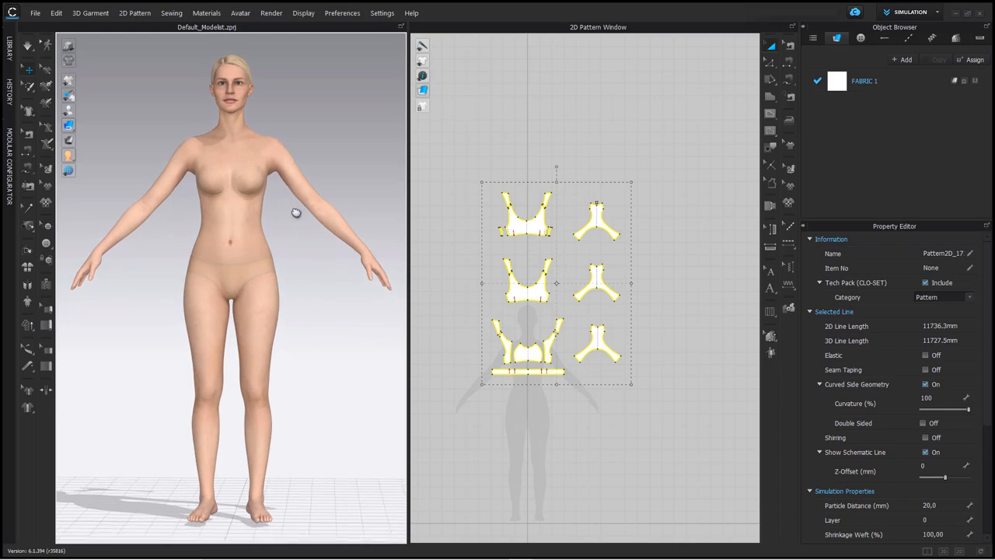
pyautogui.moveTo(296, 211); pyautogui.dragTo(303, 258, button='right')
pyautogui.hotkey('shift', 'f')
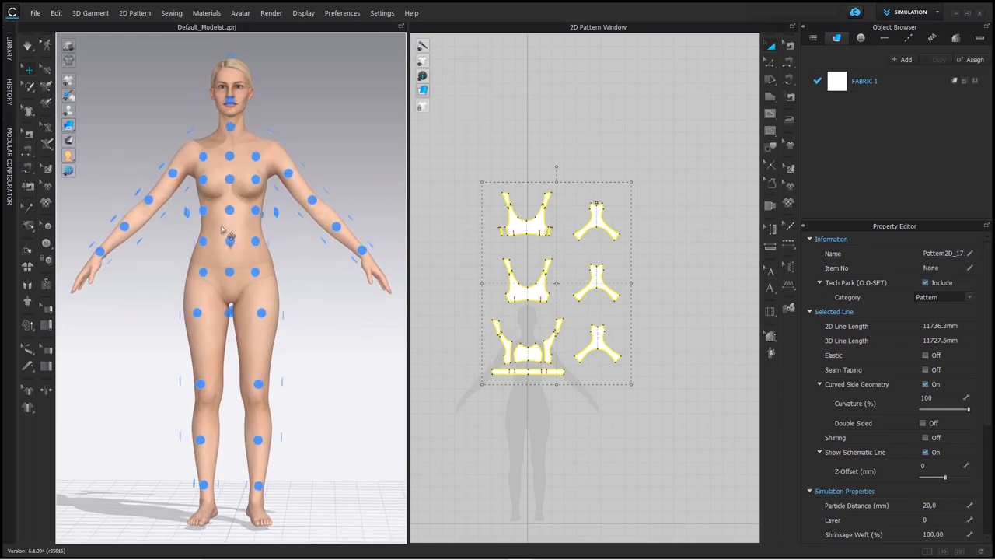
pyautogui.click(313, 306)
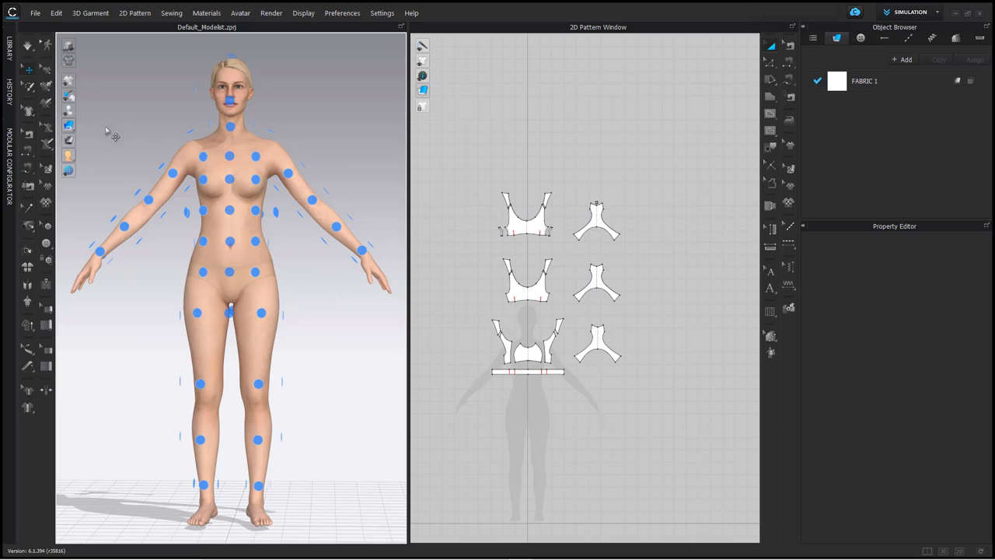
pyautogui.moveTo(72, 113)
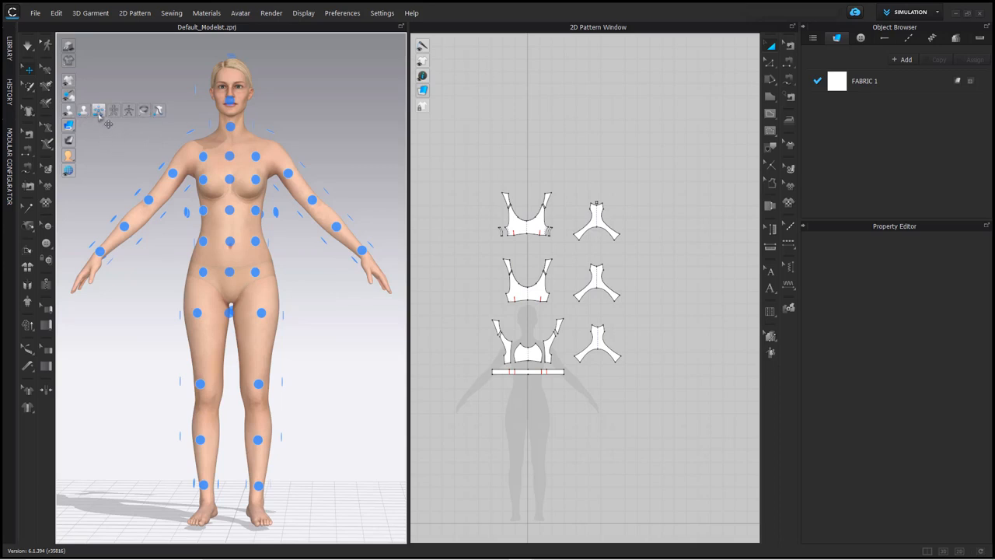
pyautogui.click(99, 112)
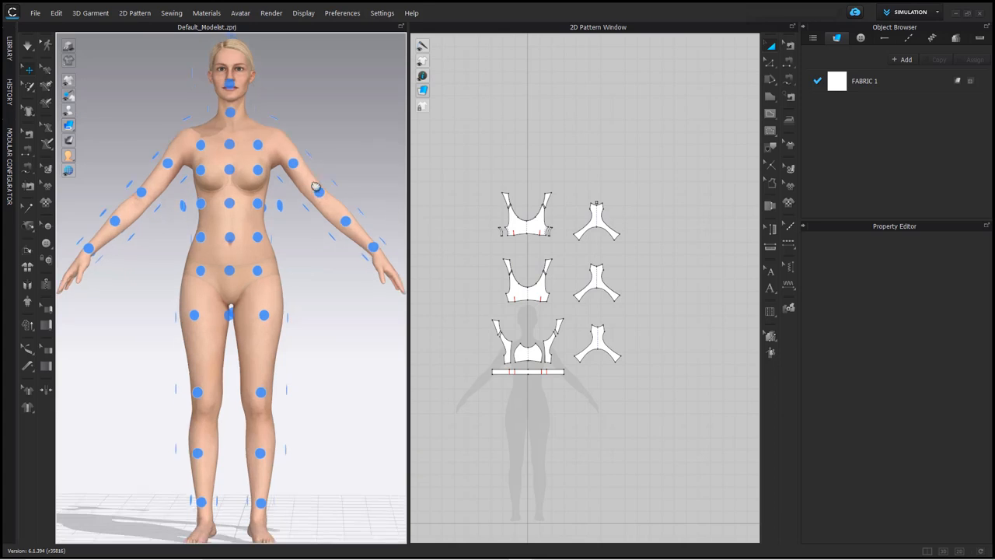
# Step: Arrange the bottom row's front center panel on the avatar's center bust arrangement point
pyautogui.scroll(5, 322, 256)
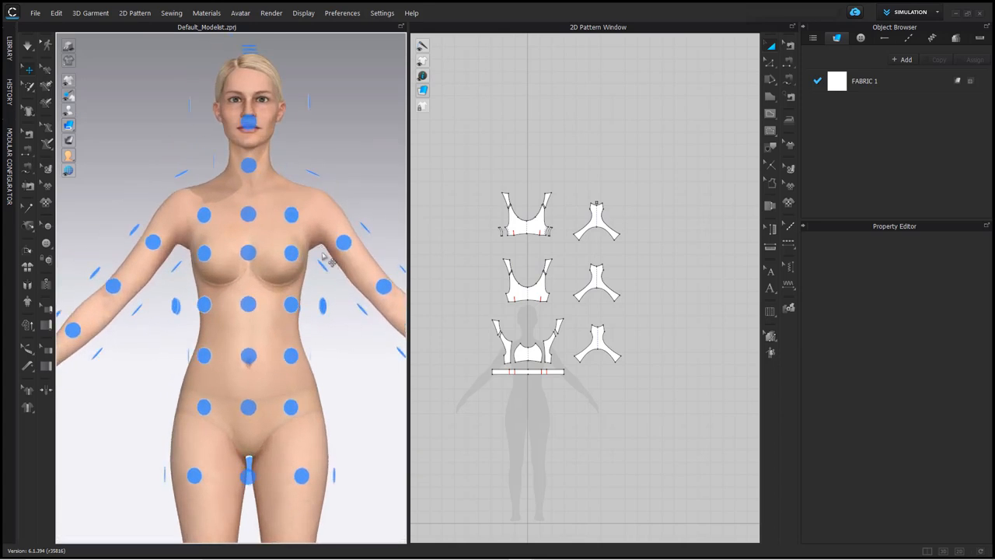
pyautogui.click(528, 352)
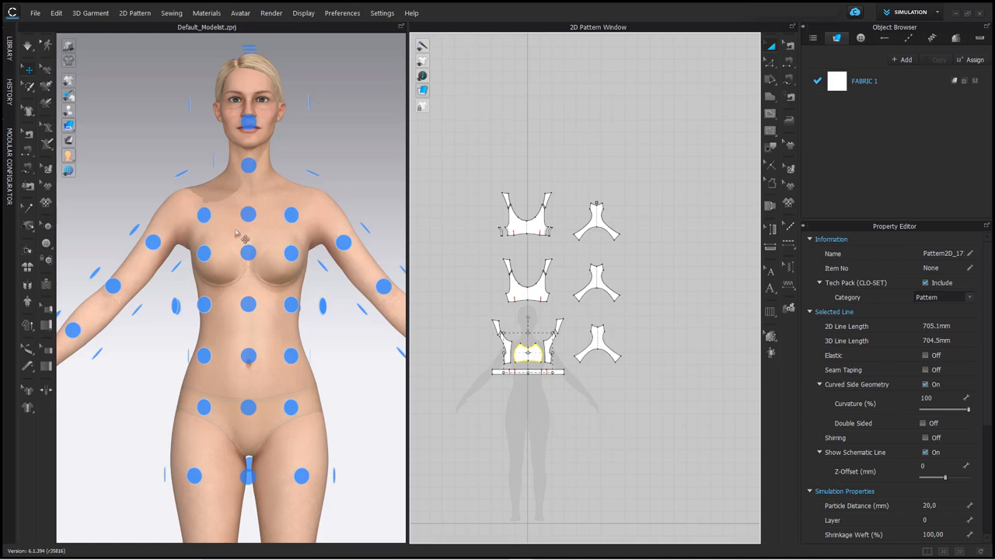
pyautogui.click(249, 254)
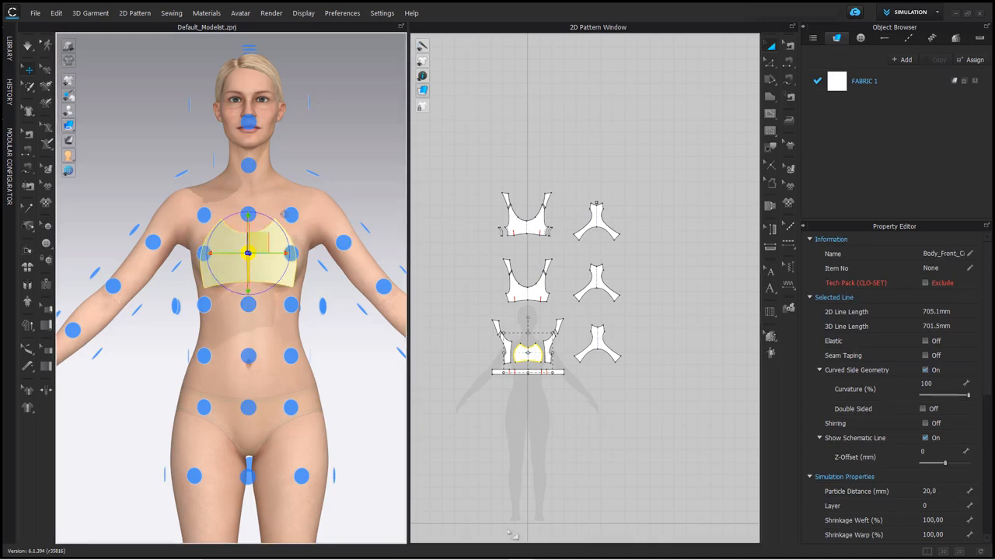
# Step: Arrange the bottom row's front side panel on the arrangement point at the avatar's left bust
pyautogui.scroll(3, 548, 358)
pyautogui.click(557, 321)
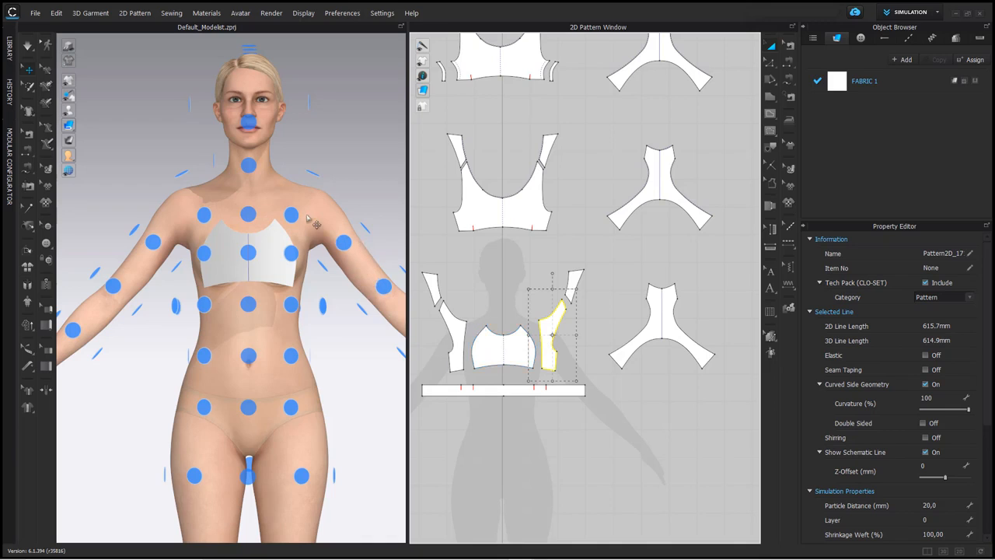
pyautogui.keyDown('shift'); pyautogui.click(454, 325); pyautogui.keyUp('shift')
pyautogui.click(503, 314)
pyautogui.click(554, 318)
pyautogui.moveTo(288, 280); pyautogui.dragTo(260, 260, button='right')
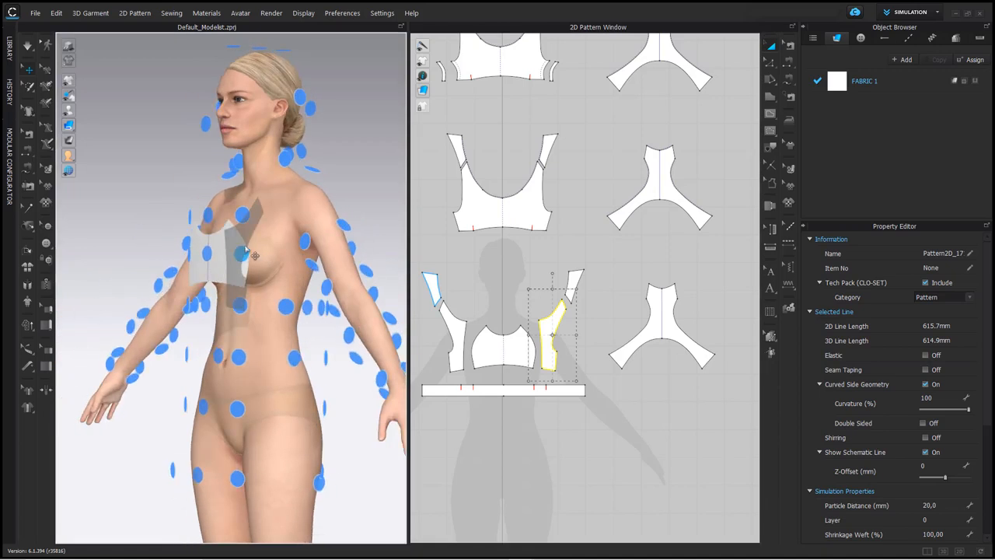
pyautogui.click(247, 257)
pyautogui.press('2')
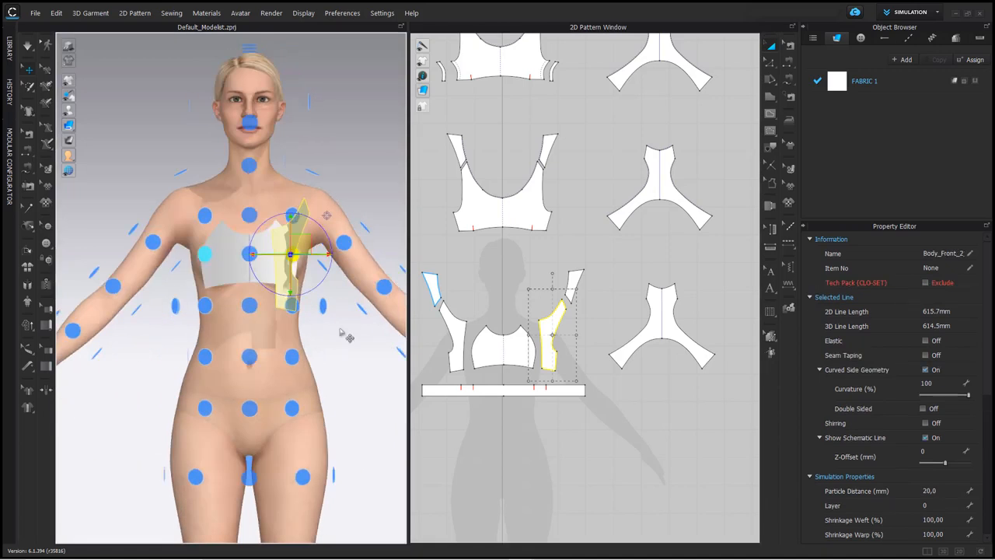
# Step: Set the left front side panel's arrangement to Position X 66 and Position Y 84
pyautogui.moveTo(358, 313); pyautogui.dragTo(344, 315, button='right')
pyautogui.scroll(2, 335, 330)
pyautogui.moveTo(326, 336); pyautogui.dragTo(286, 409, button='middle')
pyautogui.scroll(1, 286, 409)
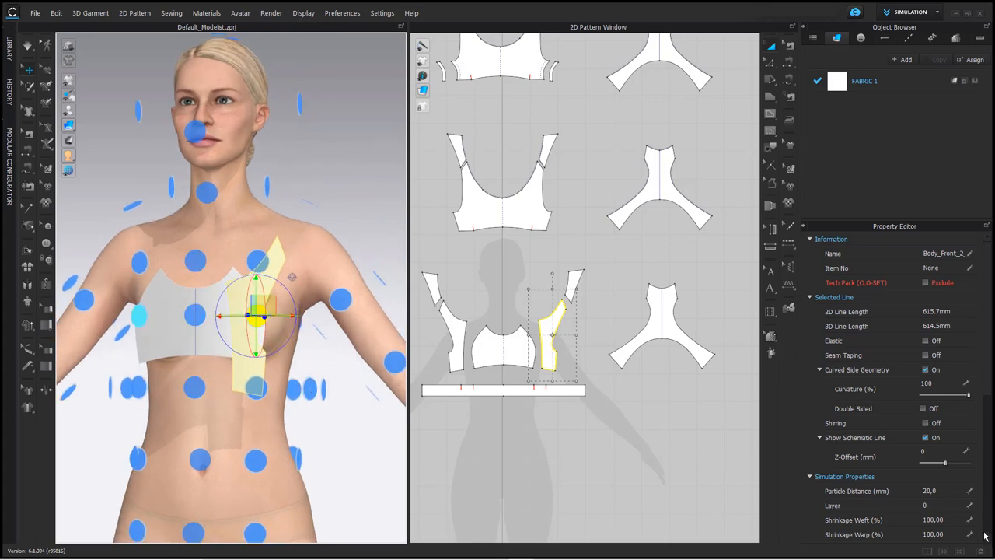
pyautogui.scroll(-8, 895, 347)
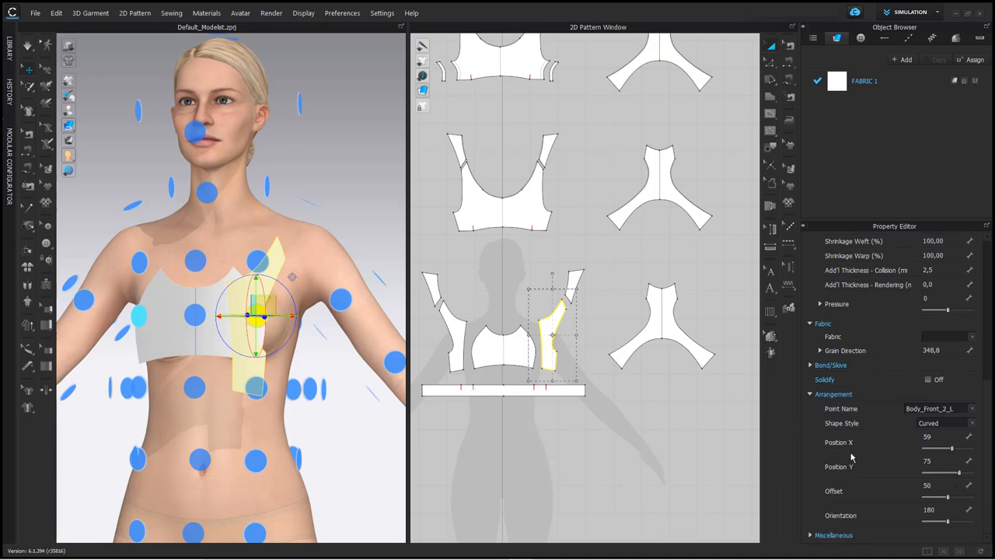
pyautogui.moveTo(953, 451); pyautogui.dragTo(966, 478)
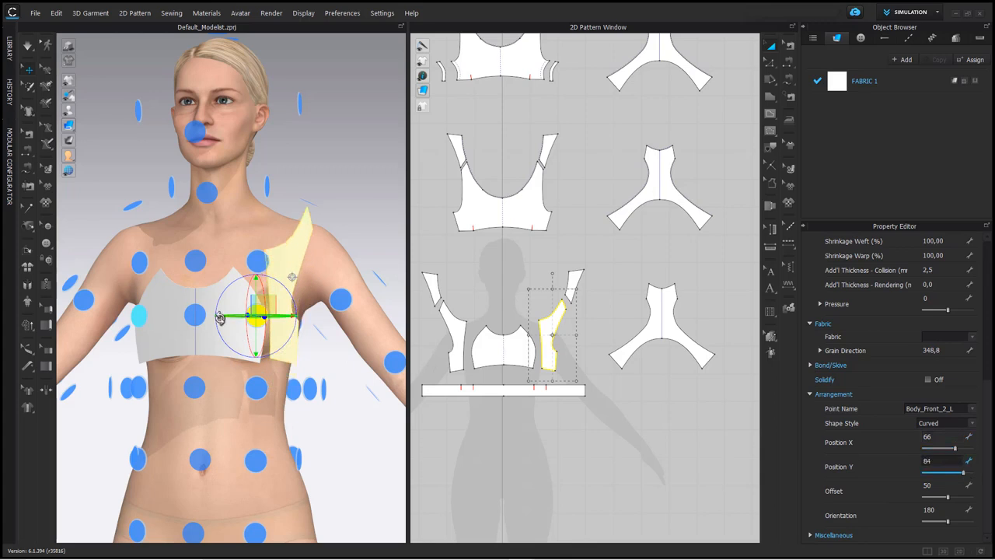
# Step: Arrange the bottom row's other front side panel at the avatar's right bust with Position X 67 and Position Y 80
pyautogui.click(444, 348)
pyautogui.click(164, 319)
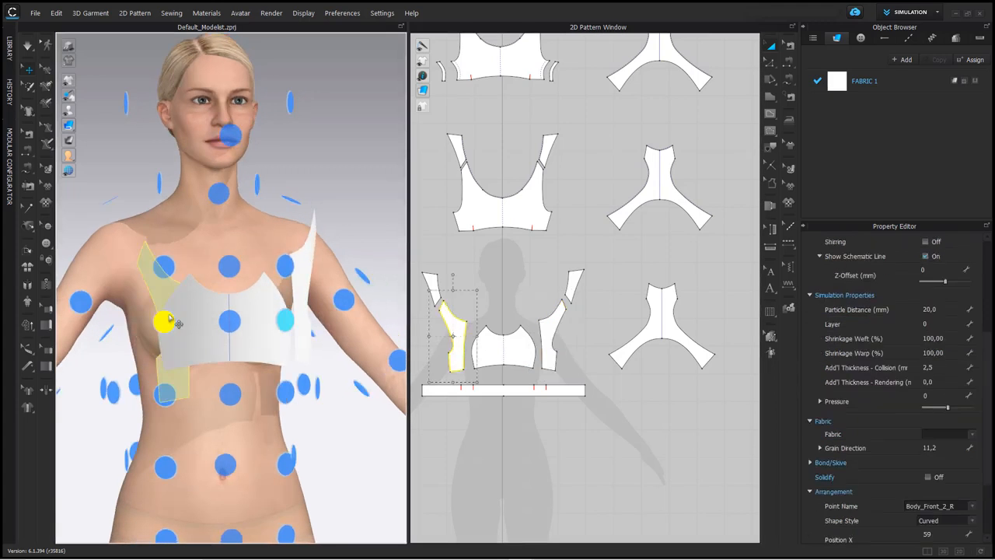
pyautogui.scroll(-3, 942, 496)
pyautogui.scroll(1, 949, 465)
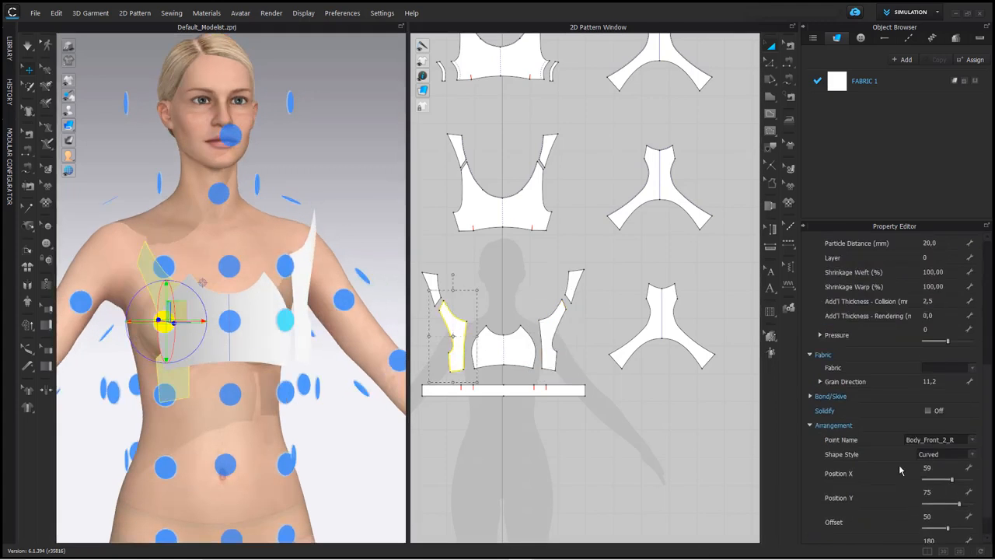
pyautogui.scroll(-1, 925, 465)
pyautogui.moveTo(953, 454); pyautogui.dragTo(956, 456)
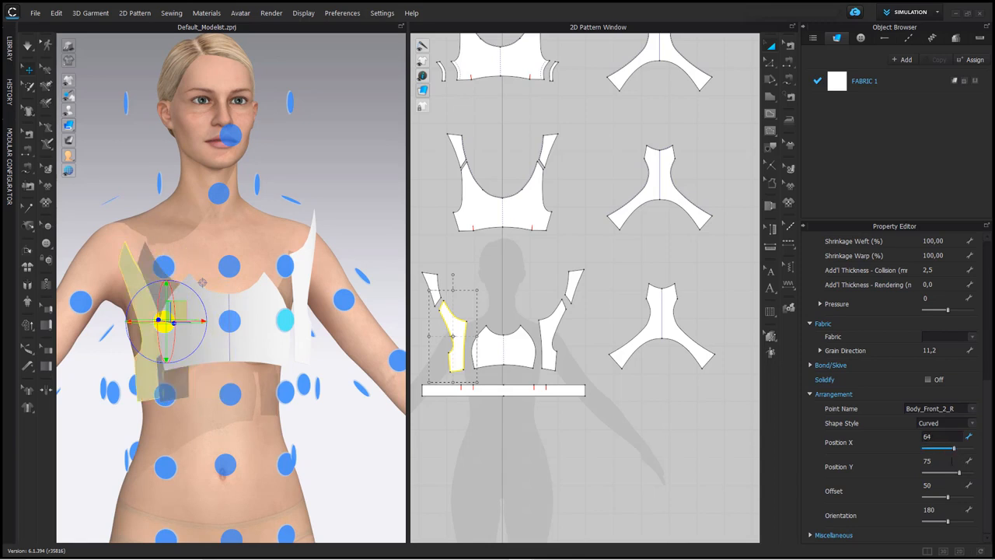
pyautogui.moveTo(961, 474); pyautogui.dragTo(957, 449)
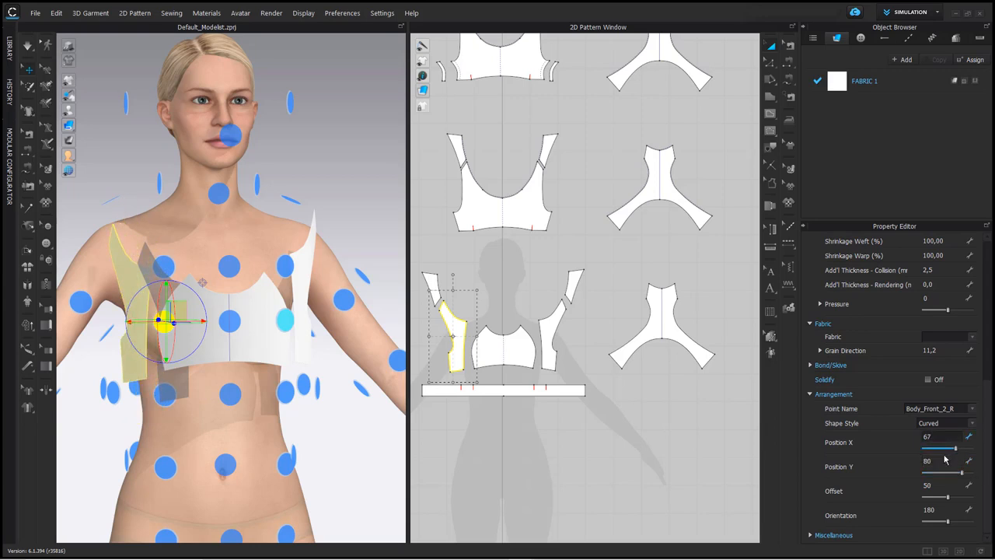
pyautogui.moveTo(249, 403); pyautogui.dragTo(163, 398, button='right')
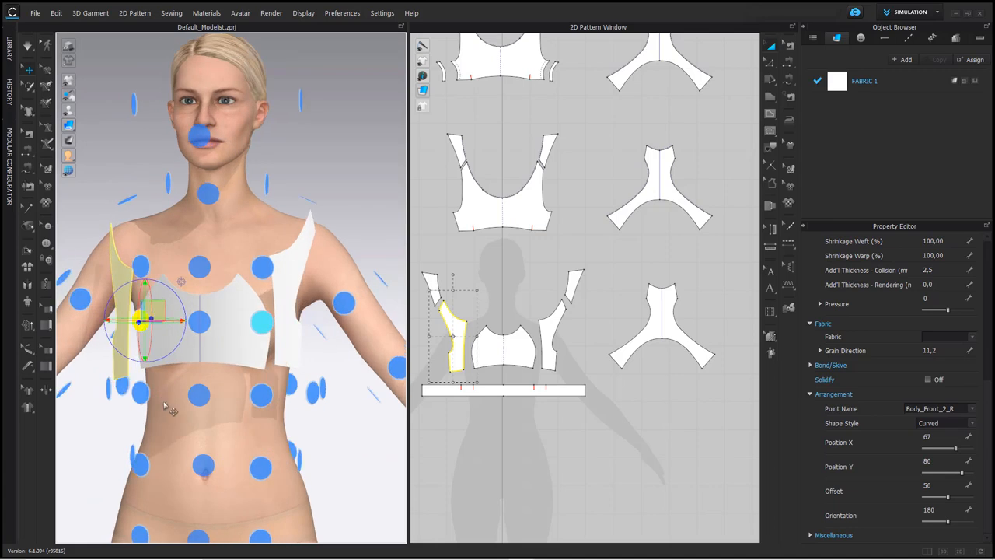
pyautogui.click(359, 235)
# Step: Arrange the bottom row's two strap pieces on the avatar's left and right shoulder arrangement points
pyautogui.moveTo(378, 312); pyautogui.dragTo(317, 315, button='right')
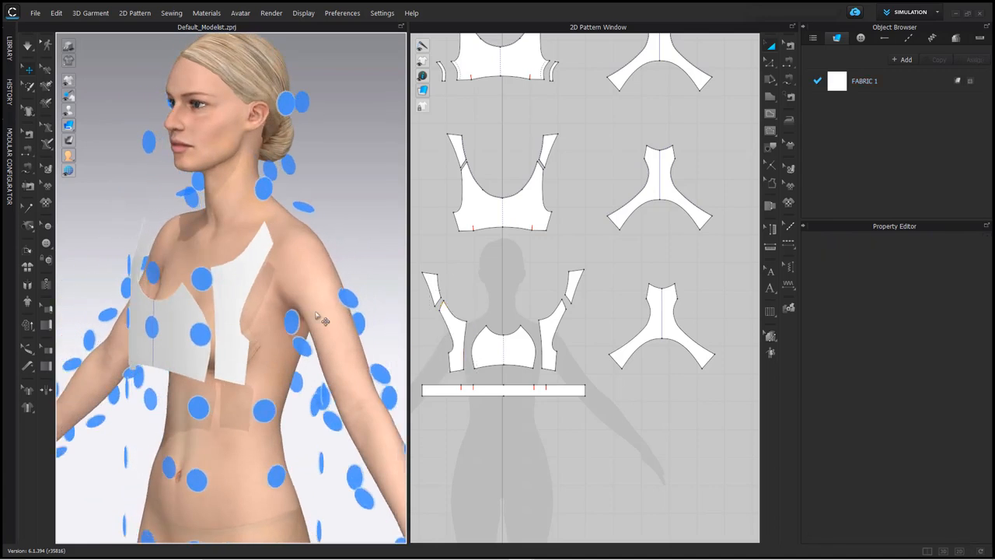
pyautogui.click(571, 288)
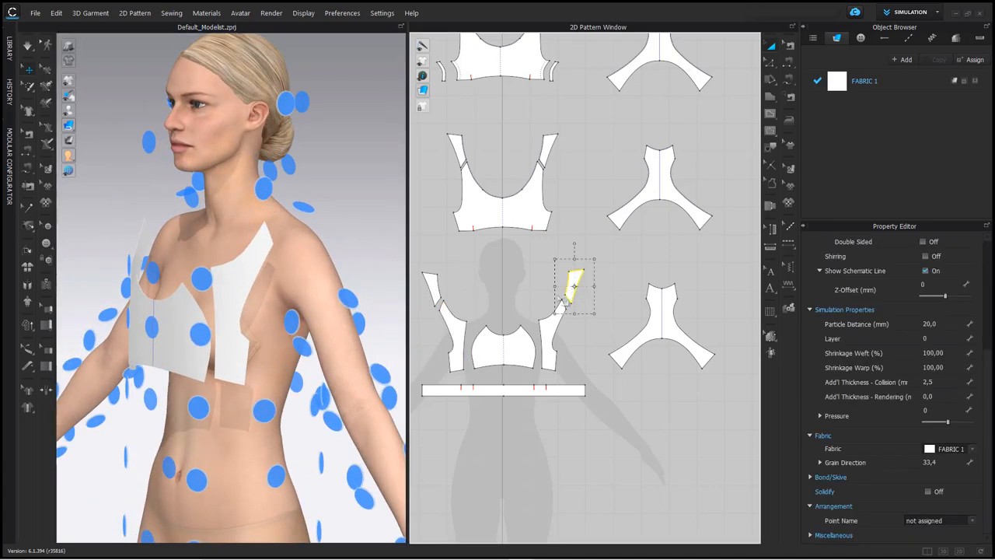
pyautogui.click(305, 210)
pyautogui.moveTo(305, 211); pyautogui.dragTo(347, 266, button='right')
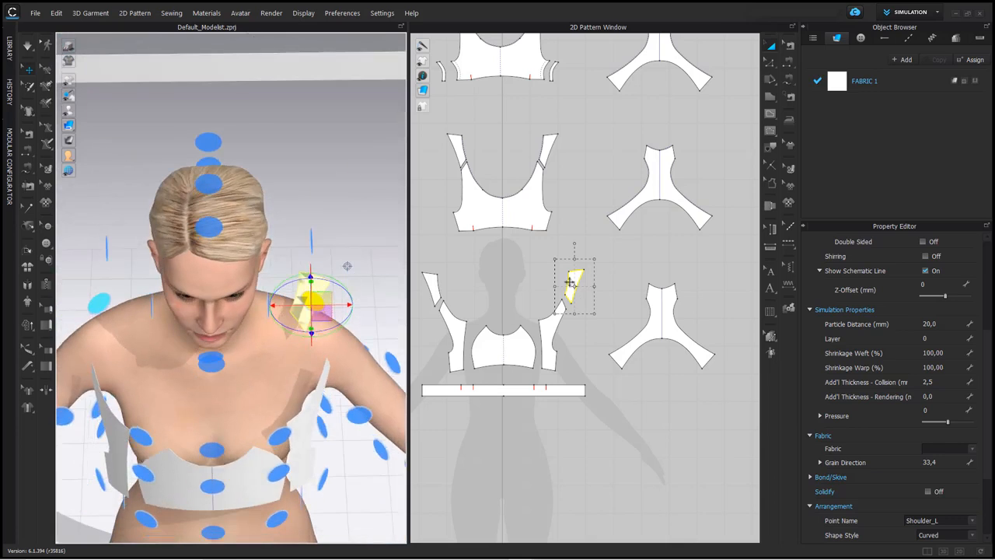
pyautogui.click(429, 286)
pyautogui.click(98, 303)
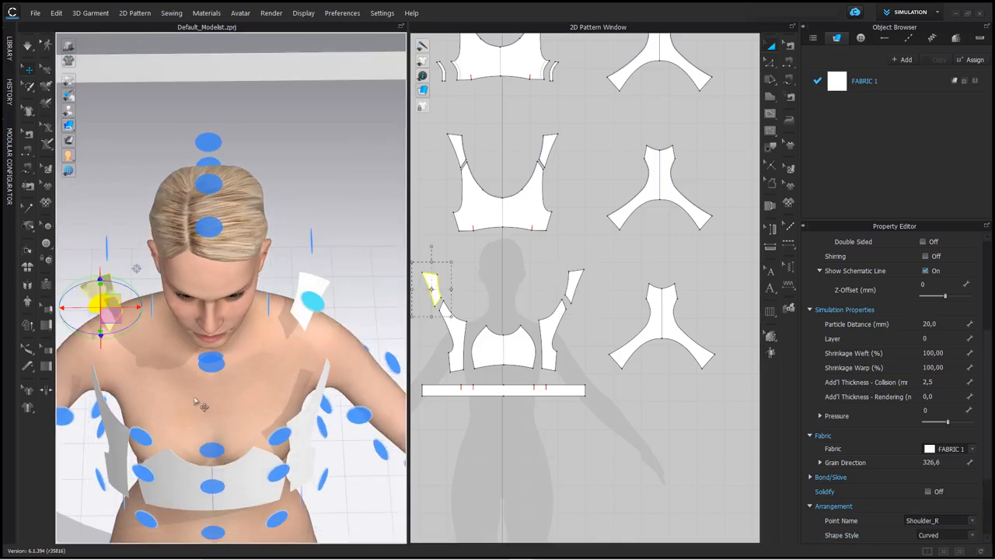
# Step: Rotate the left and right strap pieces about their vertical axes above the shoulders, then clear the selection
pyautogui.moveTo(111, 310); pyautogui.dragTo(259, 340, button='right')
pyautogui.moveTo(357, 367); pyautogui.dragTo(285, 337, button='right')
pyautogui.click(305, 212)
pyautogui.moveTo(303, 213); pyautogui.dragTo(280, 224, button='right')
pyautogui.moveTo(312, 261); pyautogui.dragTo(312, 291, button='right')
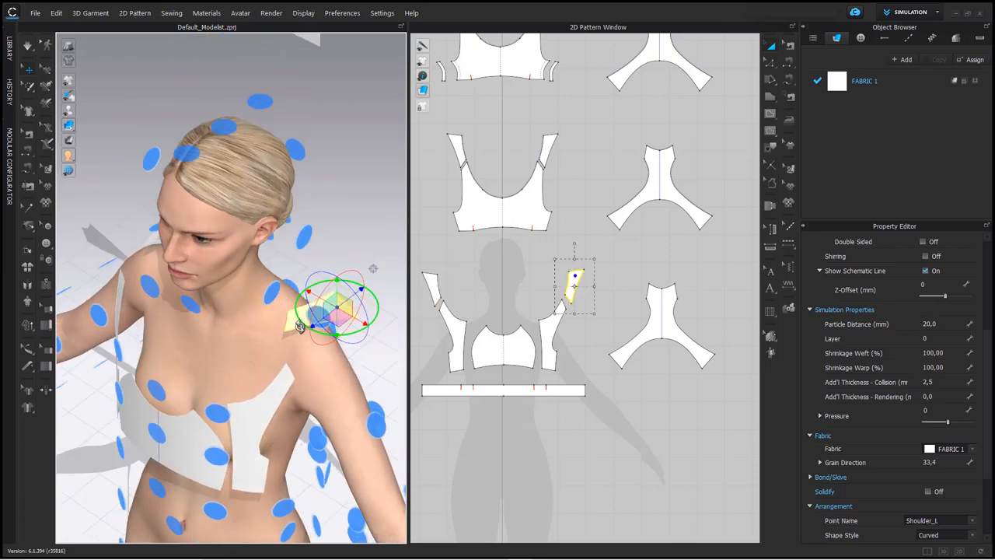
pyautogui.moveTo(288, 351); pyautogui.dragTo(102, 288, button='right')
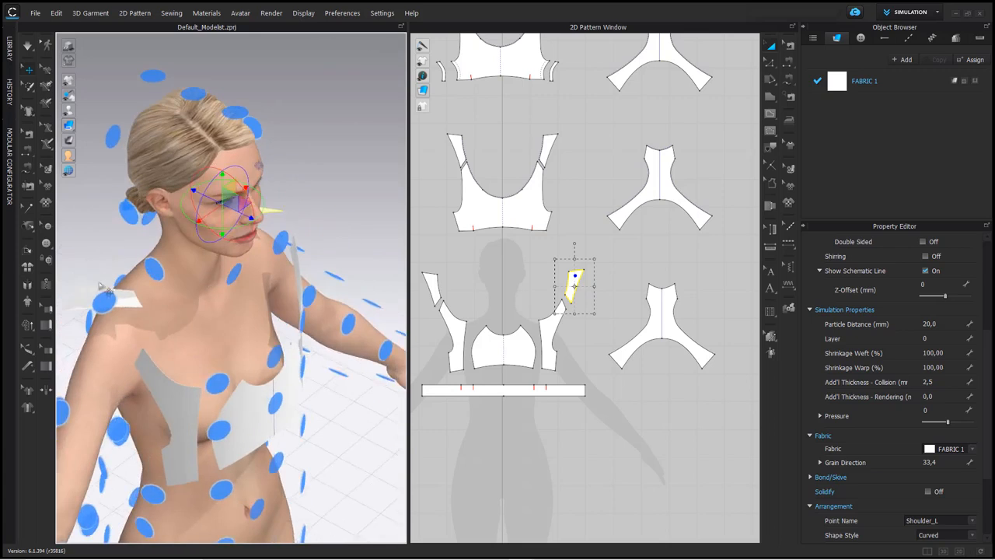
pyautogui.click(88, 305)
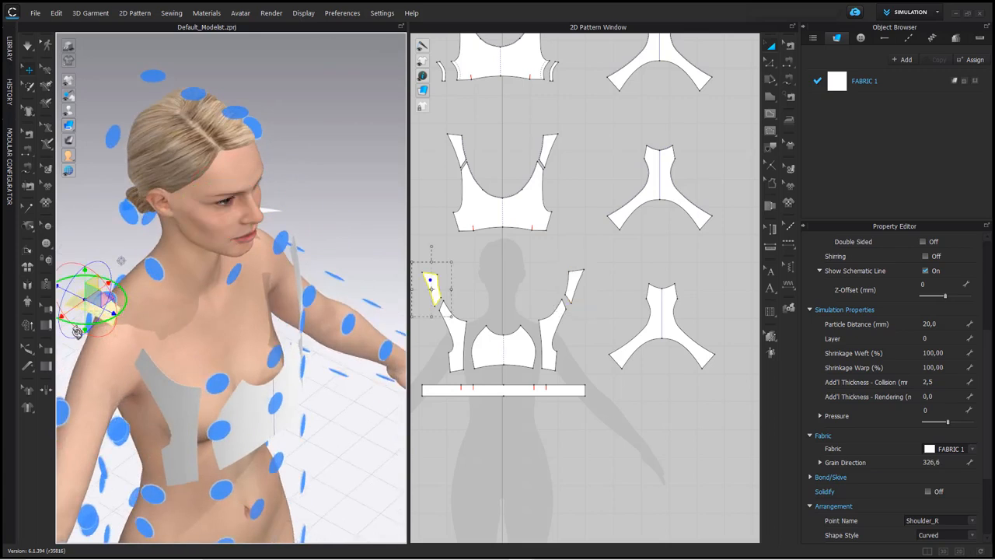
pyautogui.click(352, 236)
# Step: Arrange the bottom row's back panel on the avatar's Body_Back_Center_2 arrangement point
pyautogui.scroll(-4, 373, 326)
pyautogui.moveTo(384, 344); pyautogui.dragTo(101, 324, button='right')
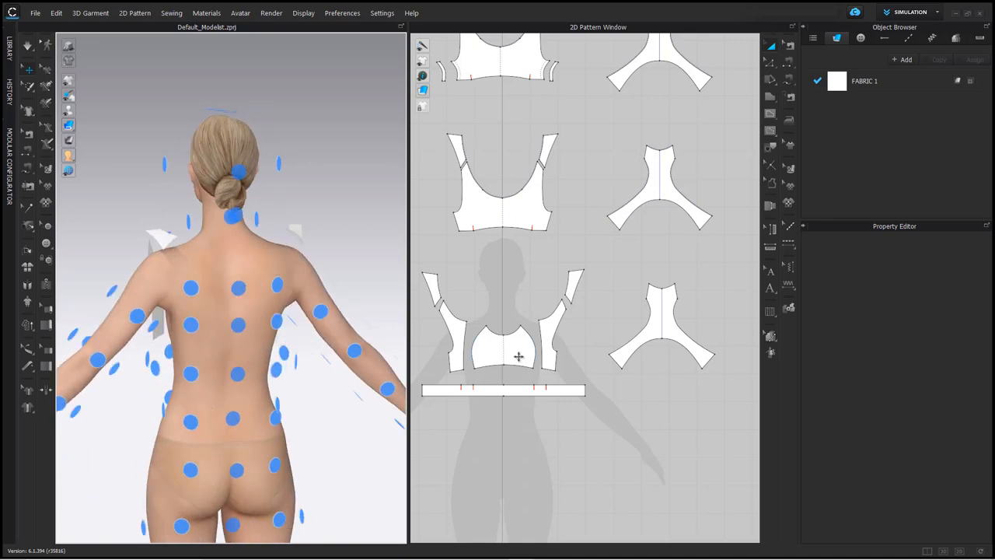
pyautogui.click(662, 303)
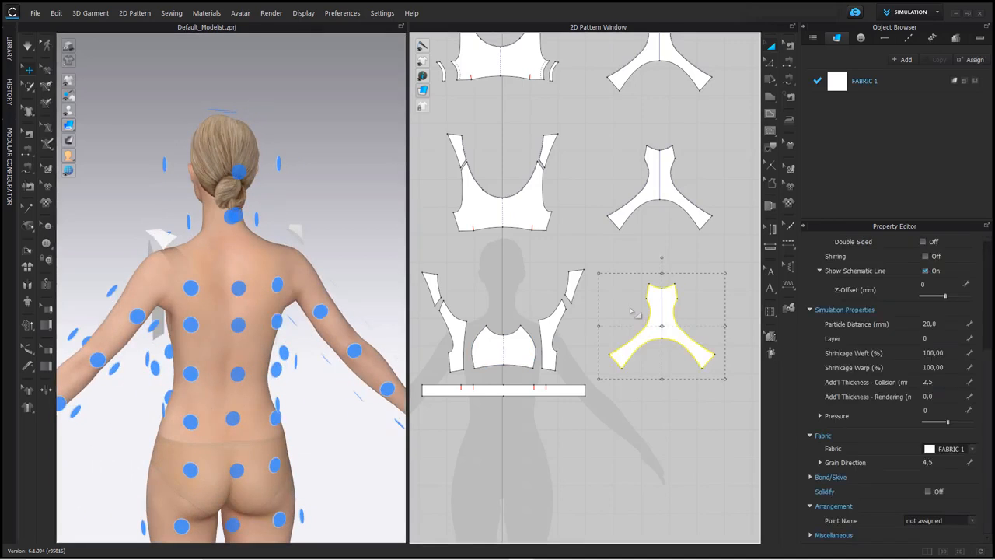
pyautogui.moveTo(243, 287); pyautogui.dragTo(211, 290, button='right')
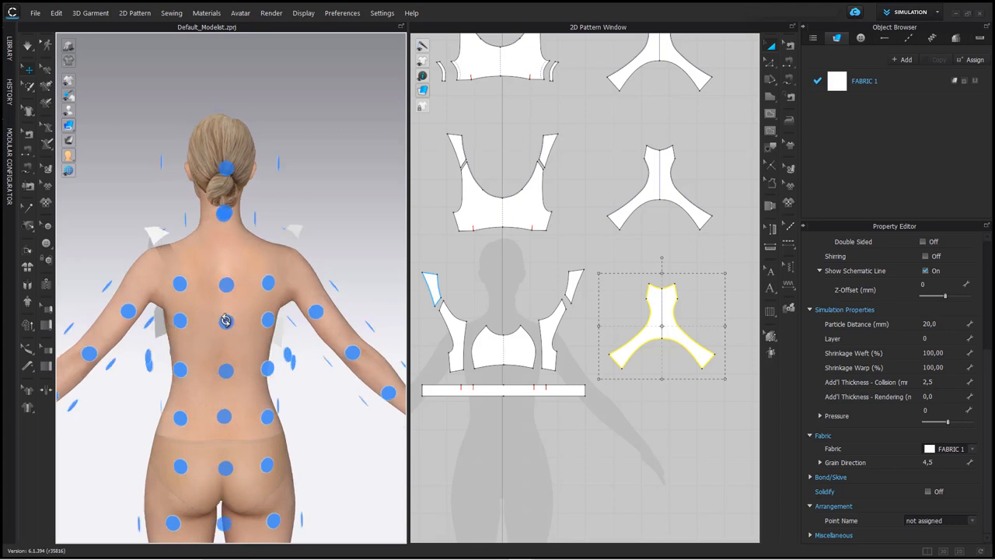
pyautogui.scroll(3, 218, 321)
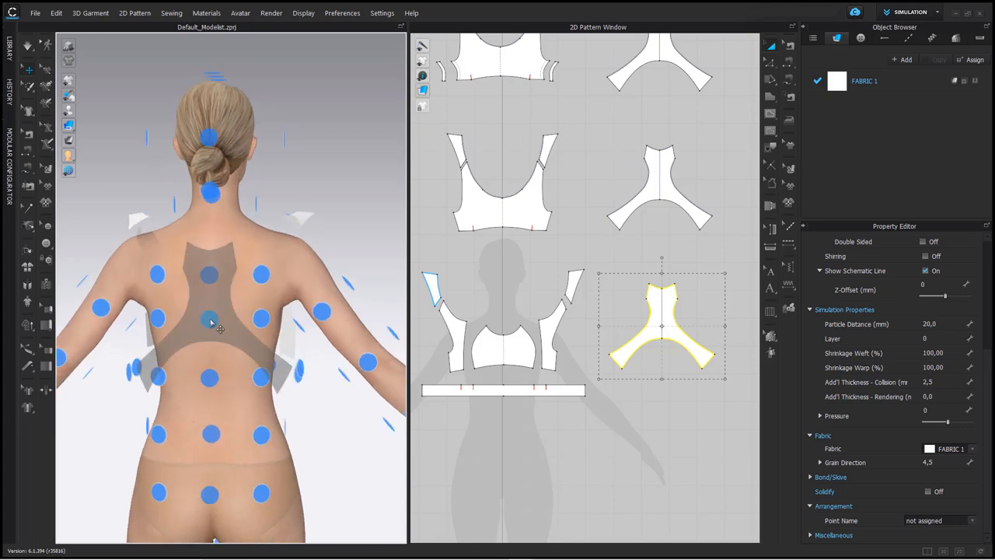
pyautogui.click(216, 325)
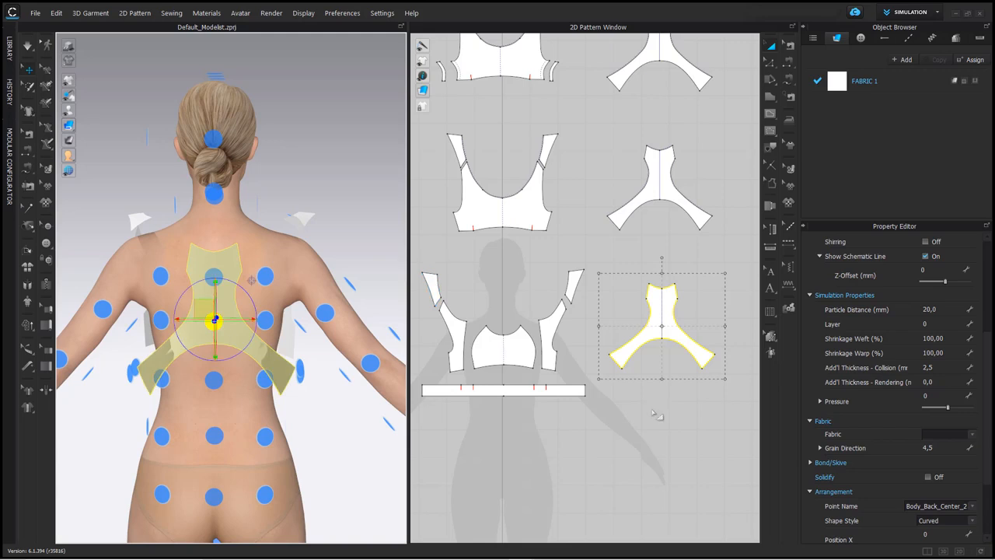
pyautogui.click(416, 424)
# Step: Wrap the long underbust band around the avatar using the front center arrangement point just below the bust
pyautogui.press('0')
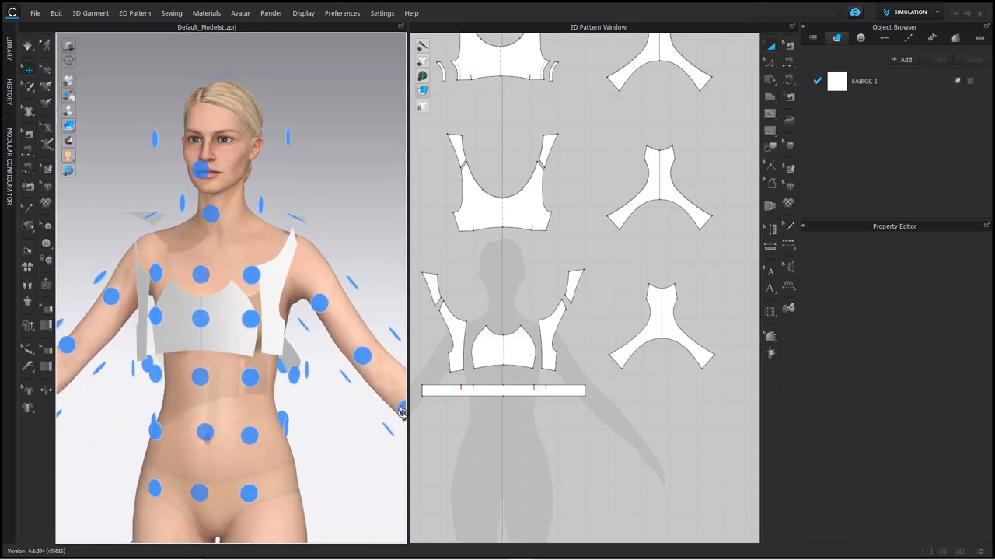
pyautogui.click(514, 393)
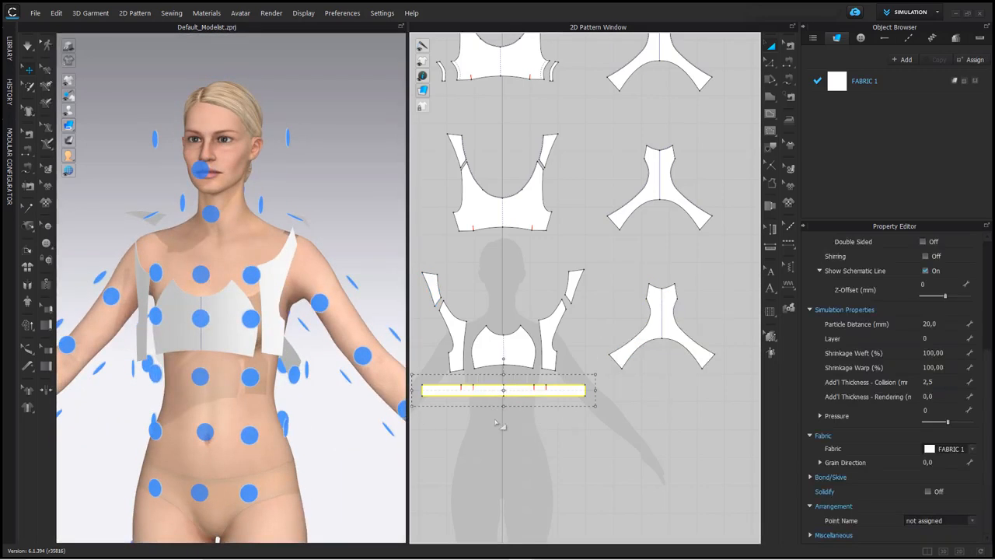
pyautogui.rightClick(509, 423)
pyautogui.click(499, 390)
pyautogui.moveTo(288, 413); pyautogui.dragTo(346, 404, button='right')
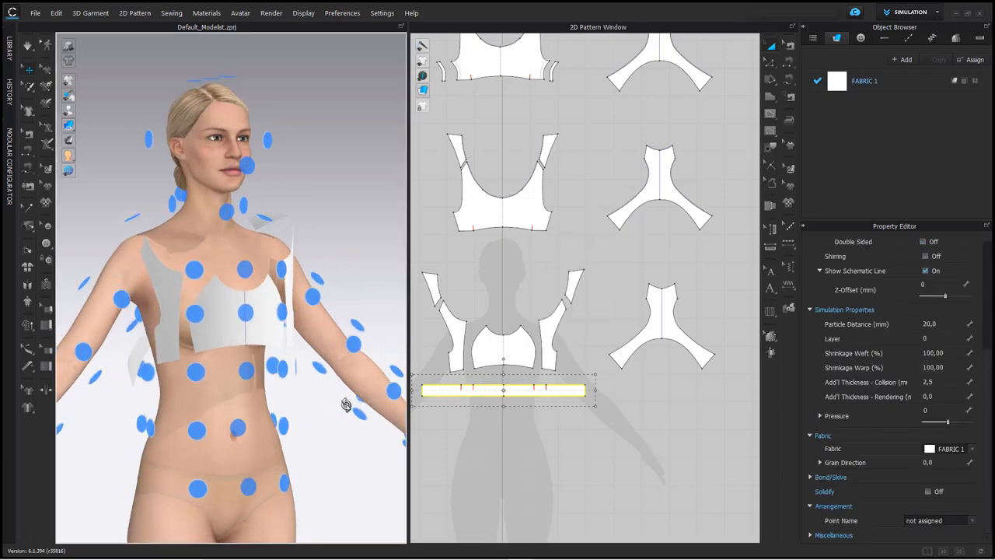
pyautogui.moveTo(257, 386); pyautogui.dragTo(219, 379, button='right')
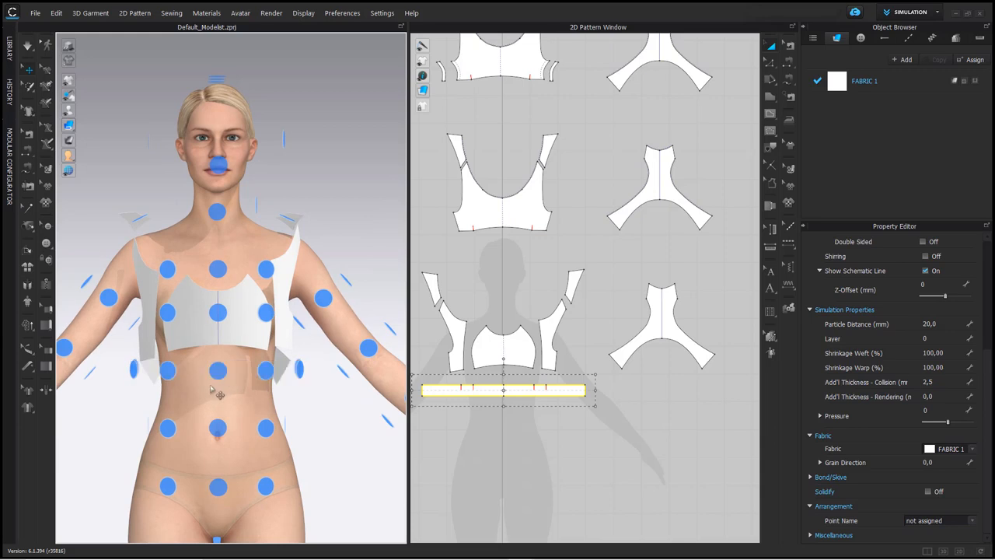
pyautogui.click(218, 372)
# Step: Move the arranged back panel upward in 3D so its upper edge reaches the base of the avatar's neck
pyautogui.moveTo(363, 419); pyautogui.dragTo(205, 424, button='right')
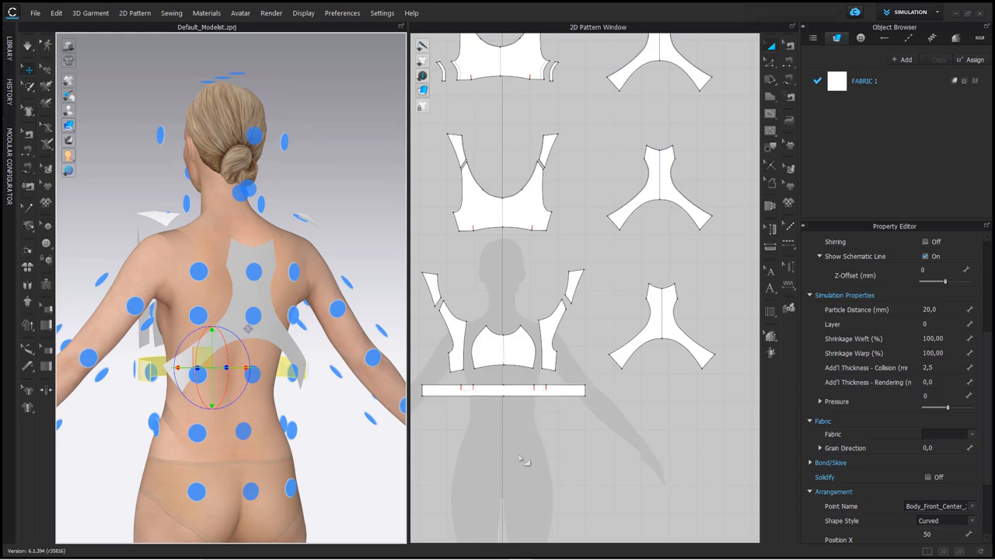
pyautogui.click(661, 315)
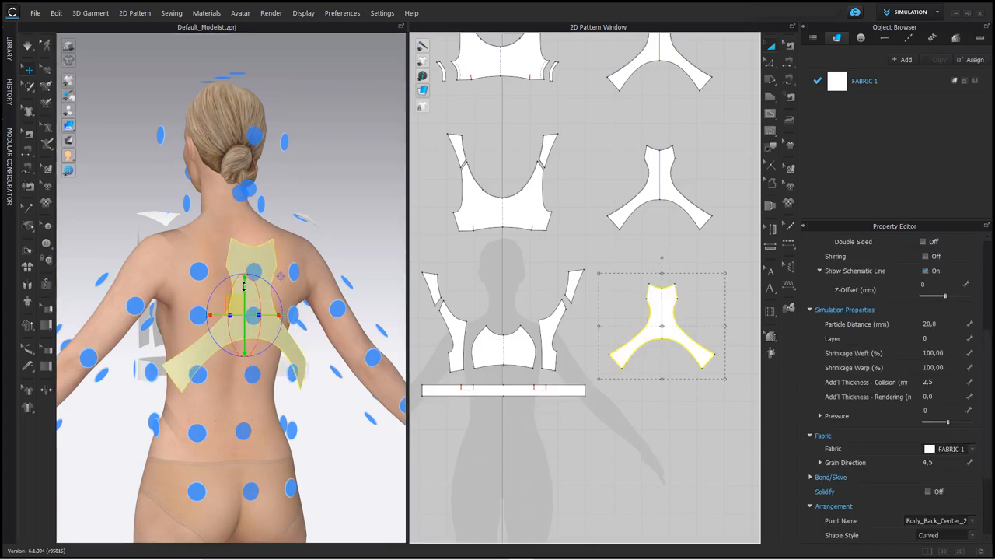
pyautogui.moveTo(244, 286); pyautogui.dragTo(246, 267)
pyautogui.click(355, 206)
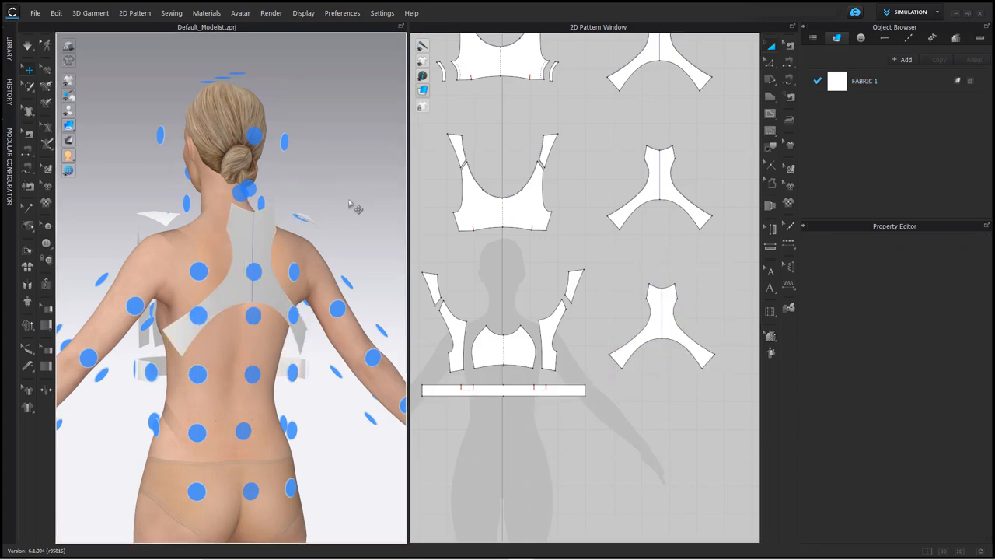
# Step: Hide the avatar's arrangement points and inspect the arranged pieces from the front and back
pyautogui.moveTo(323, 314); pyautogui.dragTo(563, 317, button='right')
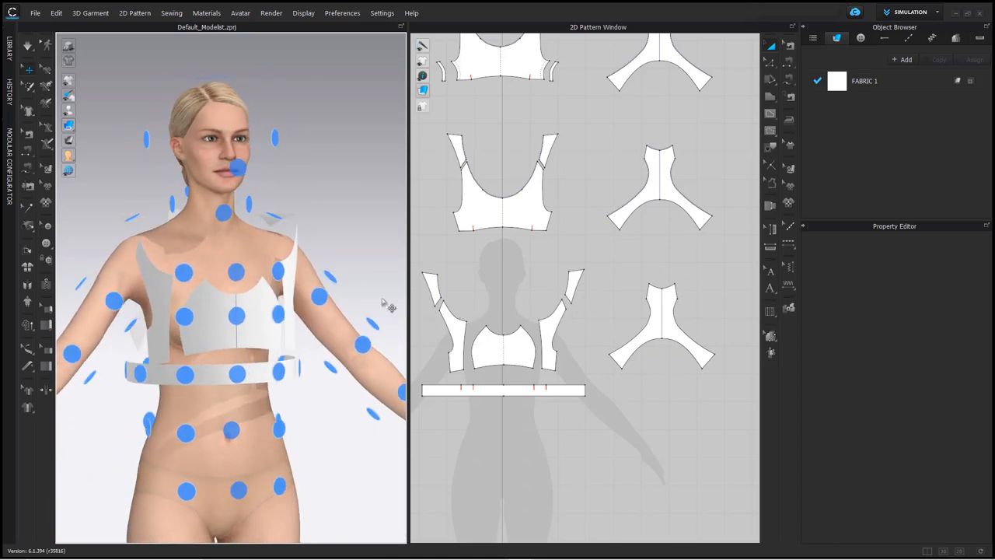
pyautogui.moveTo(334, 200); pyautogui.dragTo(272, 221, button='right')
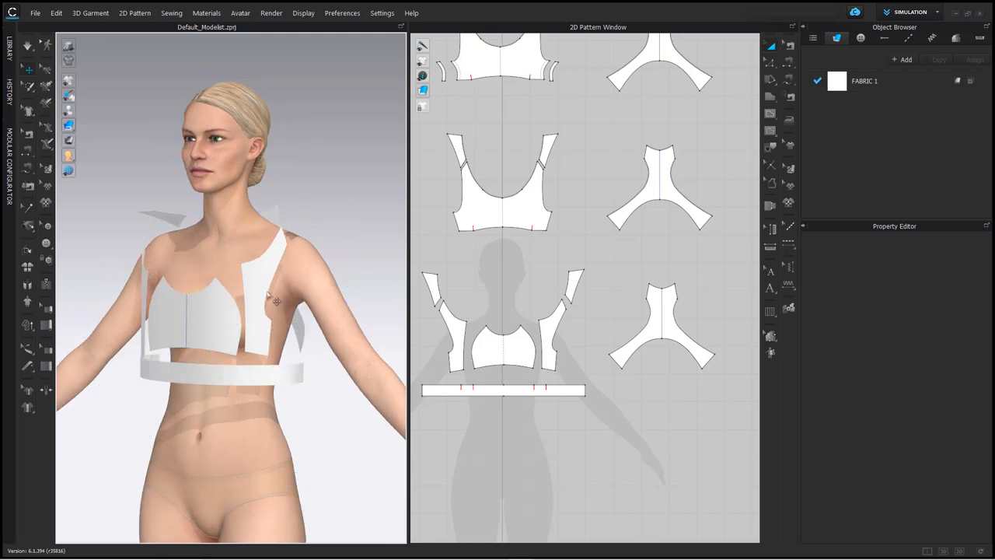
pyautogui.moveTo(274, 298); pyautogui.dragTo(342, 316, button='right')
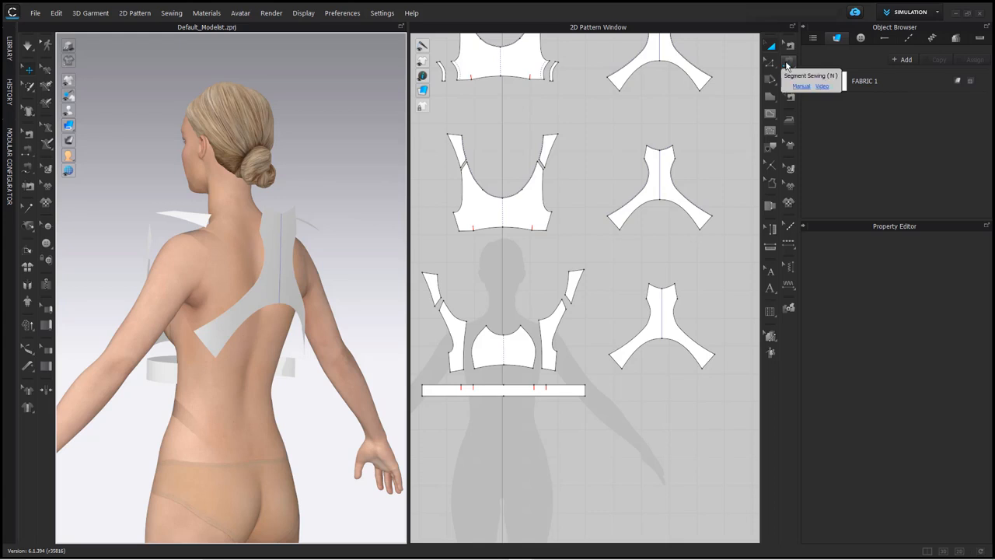
# Step: Sew both curved side edges of the front center panel to the adjoining front side panels with Segment Sewing
pyautogui.click(787, 65)
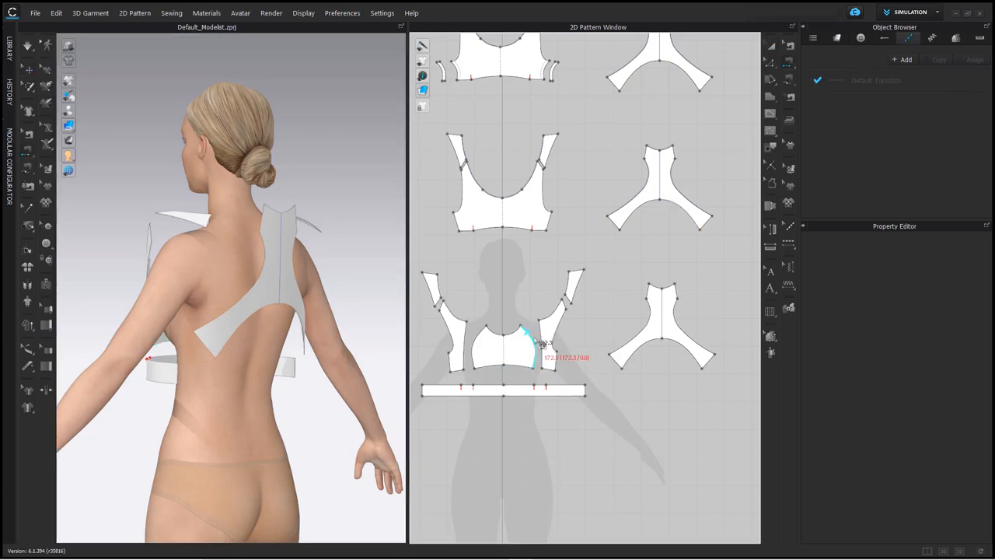
pyautogui.click(541, 342)
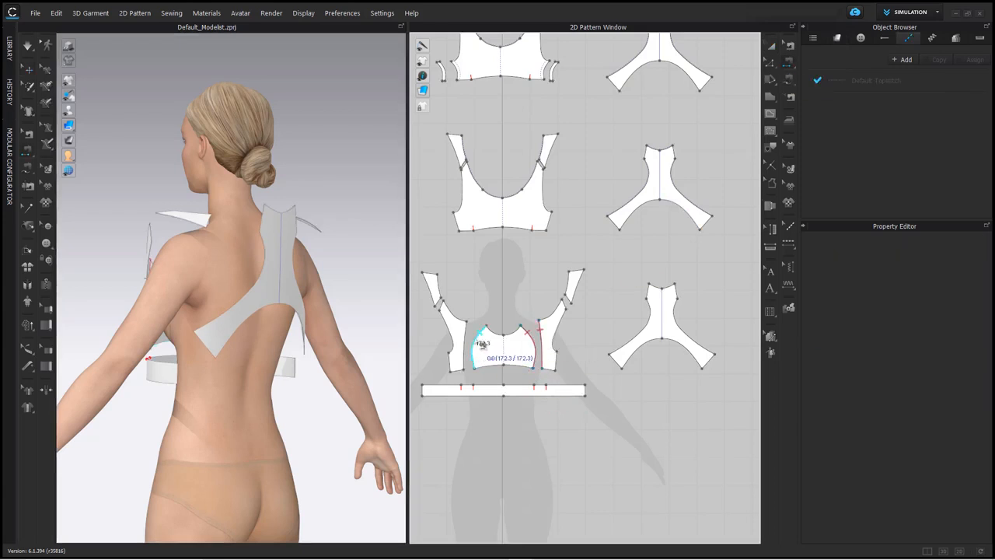
pyautogui.click(481, 348)
# Step: Sew the outer side edges of both front side panels to the matching wing ends of the back panel
pyautogui.click(564, 364)
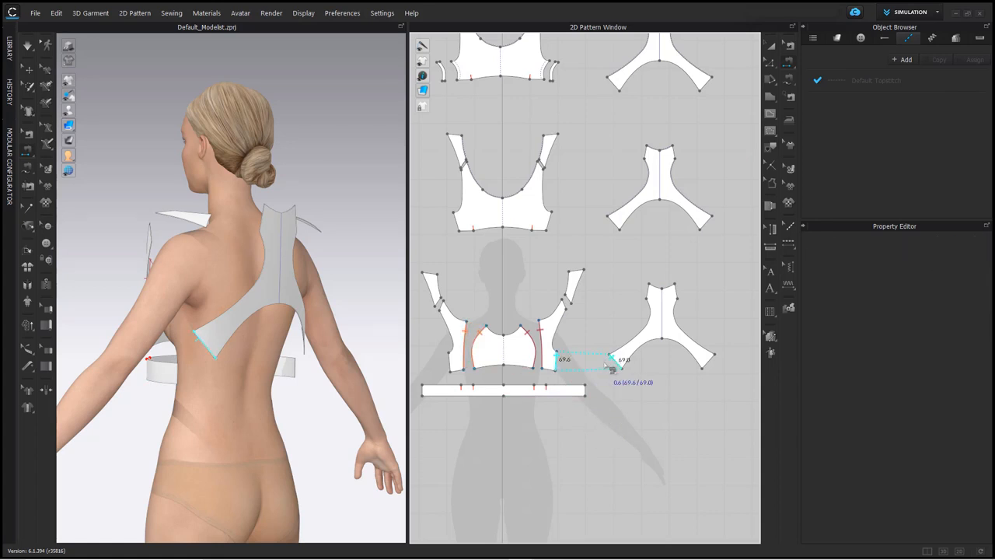
pyautogui.click(714, 360)
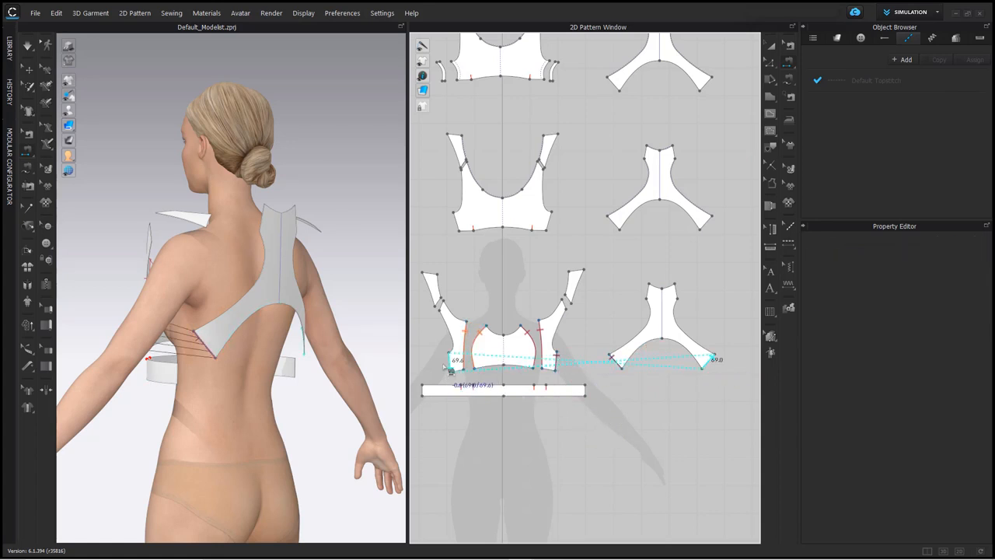
pyautogui.moveTo(298, 355); pyautogui.dragTo(313, 379, button='right')
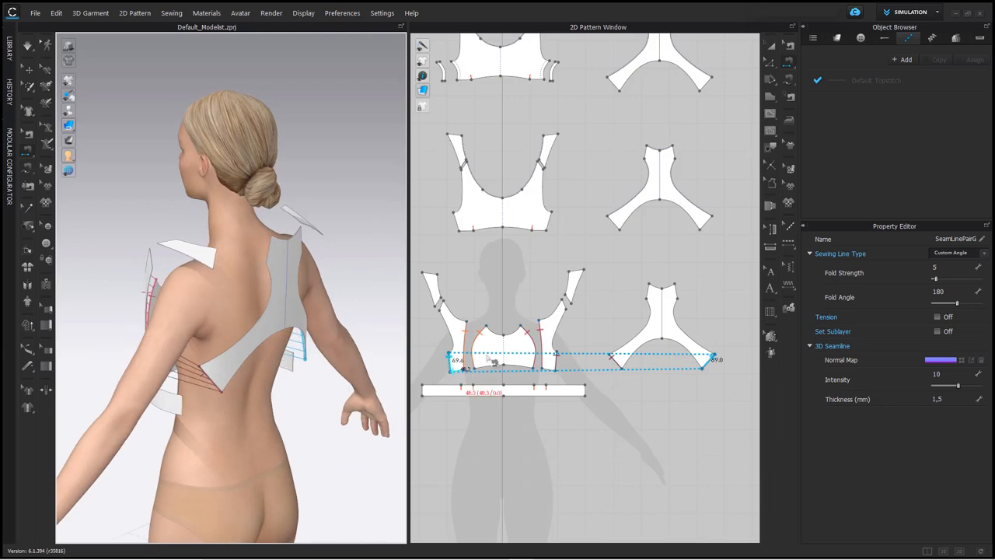
# Step: Sew the lower end of each shoulder strap to the top edge of its adjoining front side panel
pyautogui.click(566, 304)
pyautogui.click(566, 300)
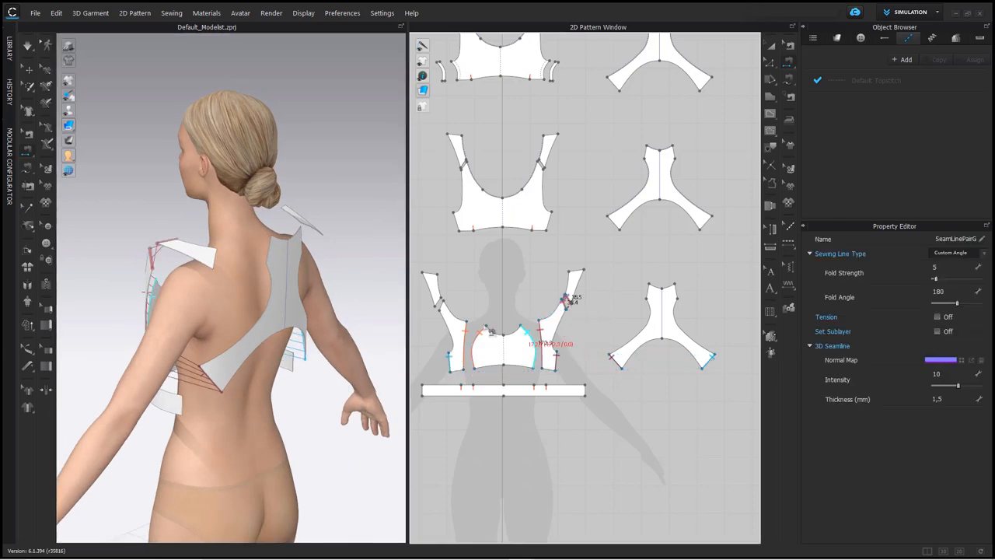
pyautogui.moveTo(217, 303); pyautogui.dragTo(143, 300, button='right')
pyautogui.click(443, 304)
pyautogui.click(439, 302)
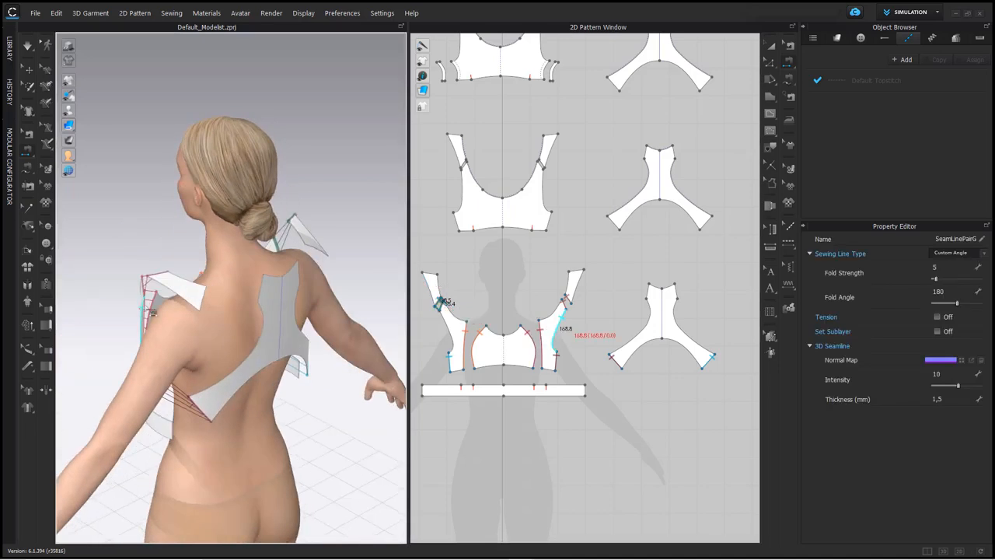
# Step: Sew the free upper ends of both shoulder straps to the short upper side edges of the back panel
pyautogui.click(584, 277)
pyautogui.click(651, 292)
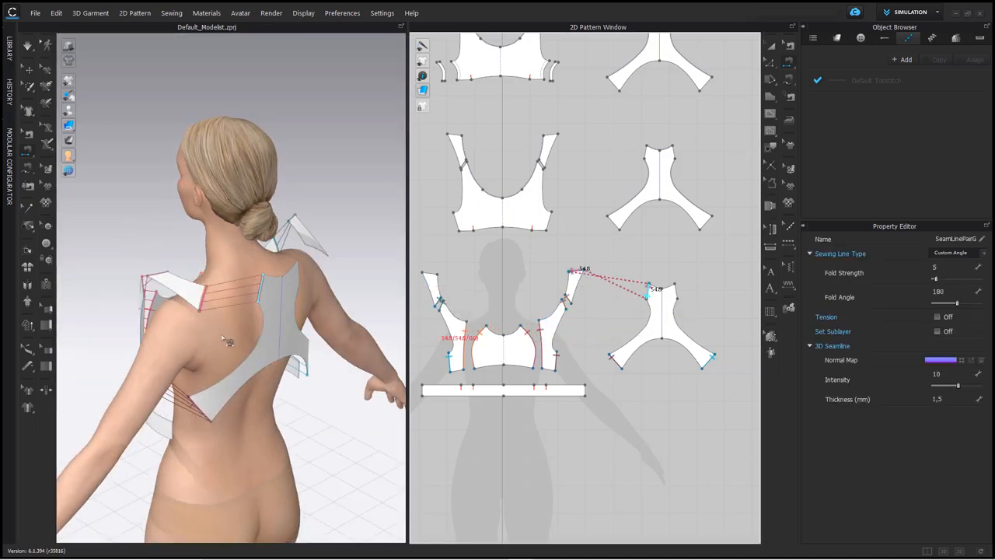
pyautogui.moveTo(233, 326); pyautogui.dragTo(161, 330, button='right')
pyautogui.scroll(5, 248, 280)
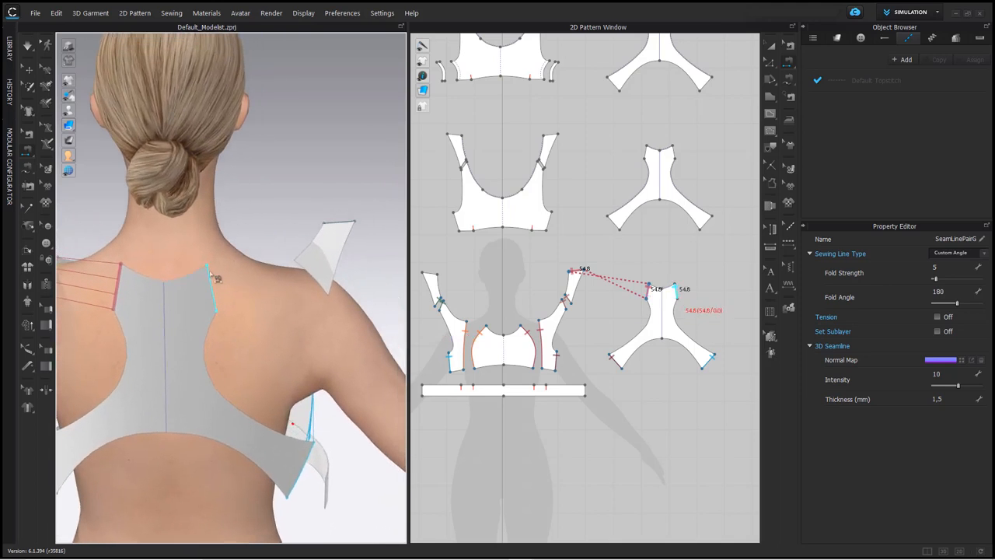
pyautogui.click(216, 285)
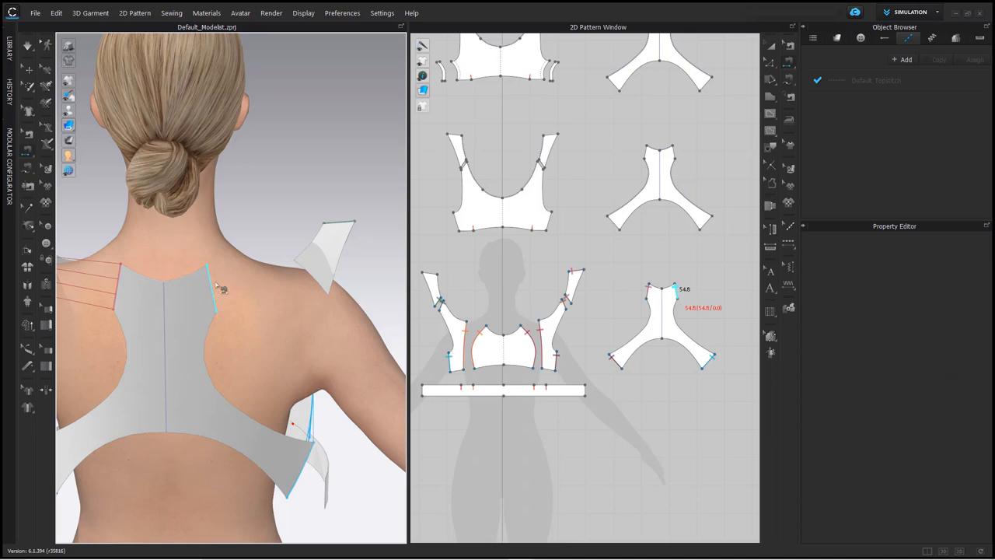
pyautogui.click(316, 272)
# Step: Sew both halves of the front center panel's lower edge to the matching middle segments of the underband
pyautogui.scroll(-3, 311, 280)
pyautogui.moveTo(256, 342); pyautogui.dragTo(405, 376, button='right')
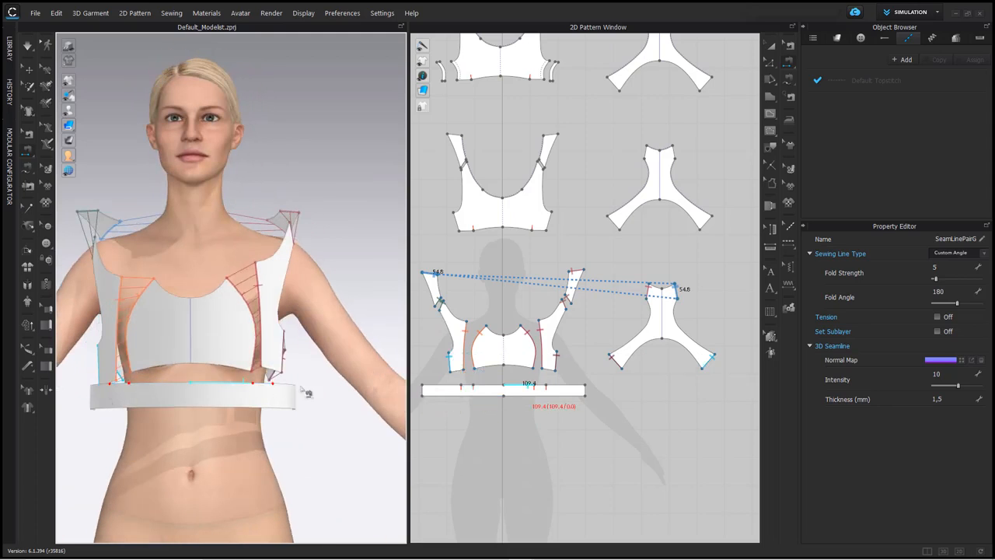
pyautogui.click(519, 386)
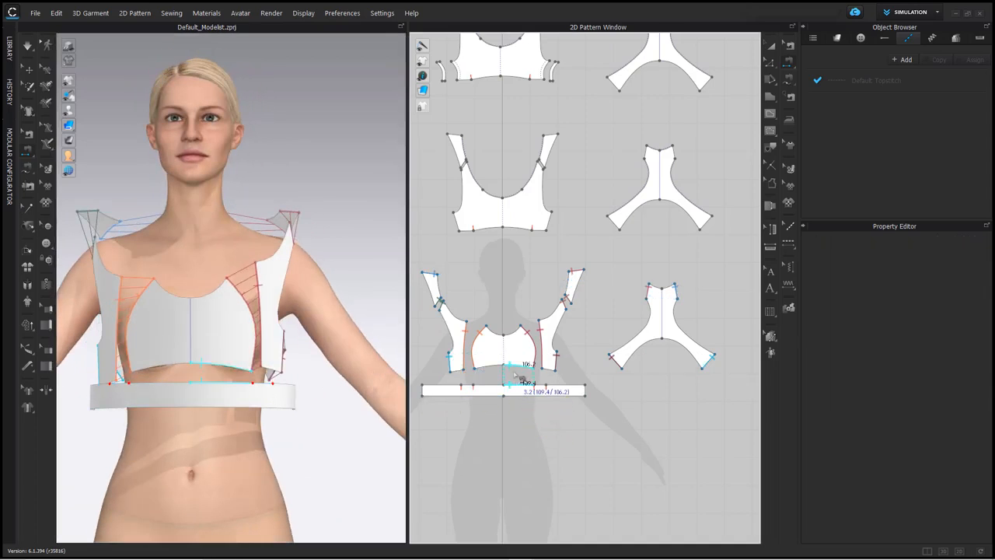
pyautogui.click(516, 369)
pyautogui.click(491, 370)
pyautogui.click(499, 387)
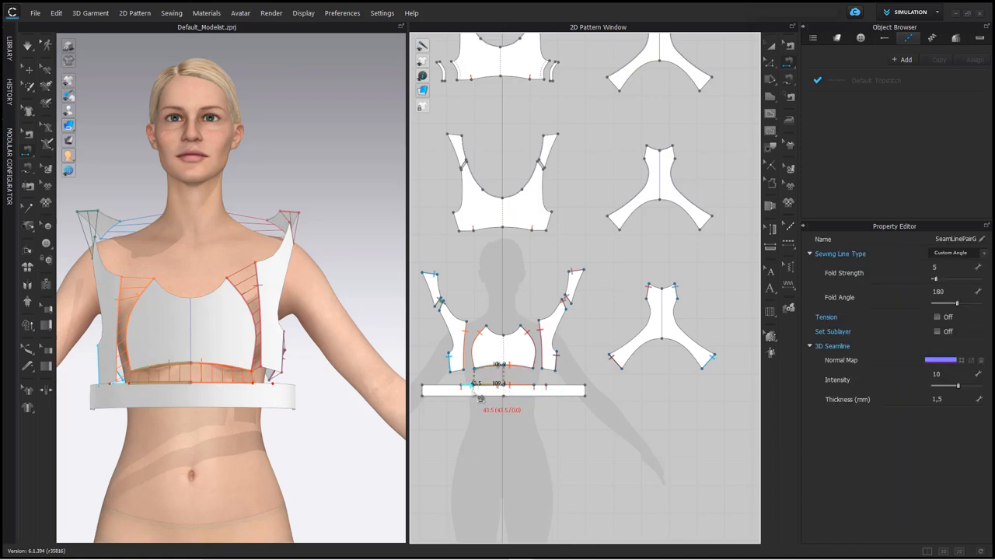
# Step: Sew the lower edges of both front side panels to the notched segments on the underband's upper edge
pyautogui.click(470, 387)
pyautogui.click(459, 371)
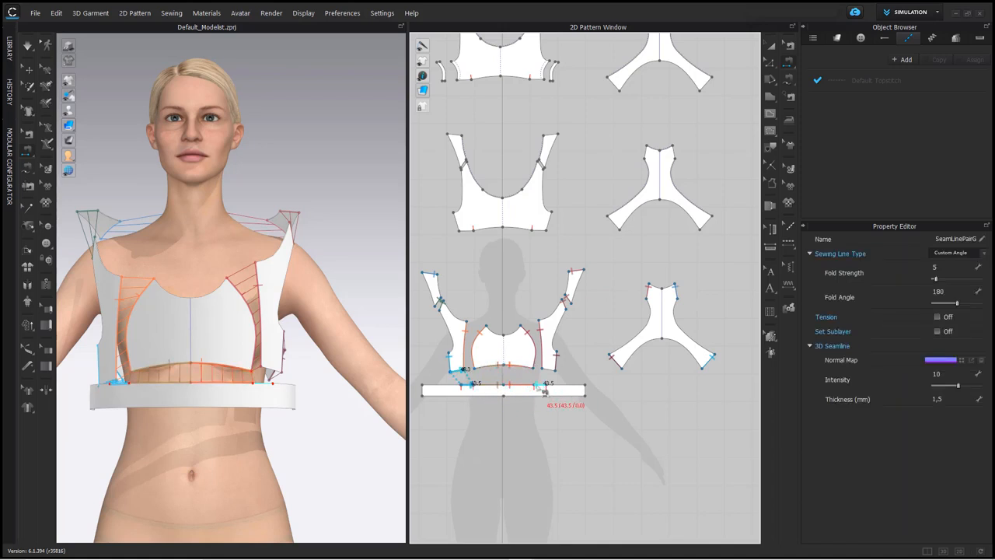
pyautogui.click(542, 386)
pyautogui.click(552, 373)
# Step: Sew the two short ends of the underband to each other so it closes at the avatar's back
pyautogui.click(548, 395)
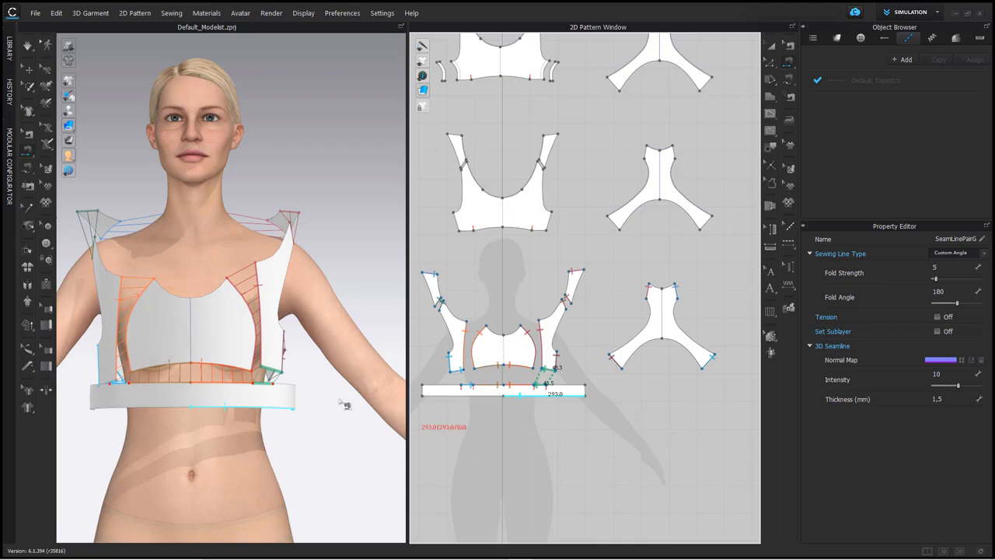
pyautogui.moveTo(346, 405); pyautogui.dragTo(136, 401, button='right')
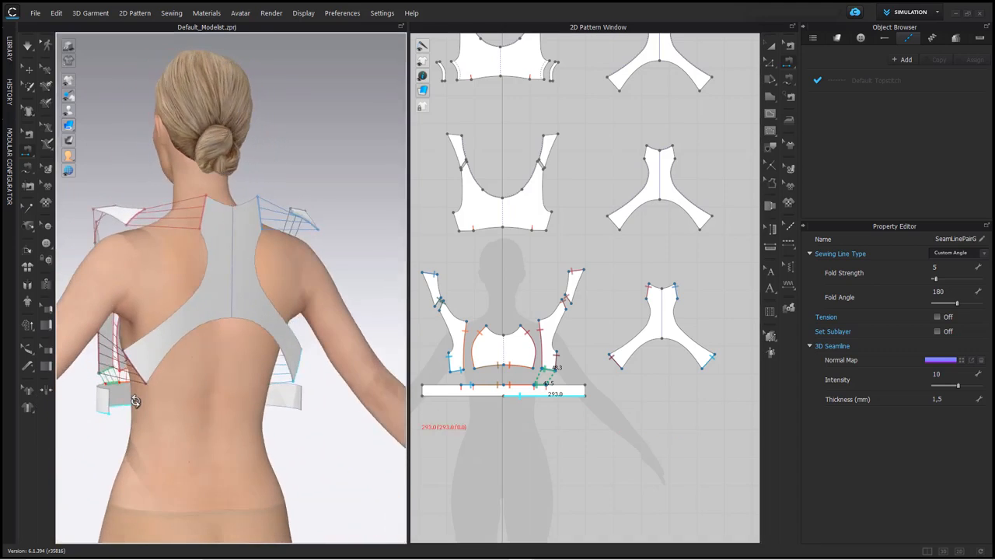
pyautogui.moveTo(225, 419); pyautogui.dragTo(388, 423, button='right')
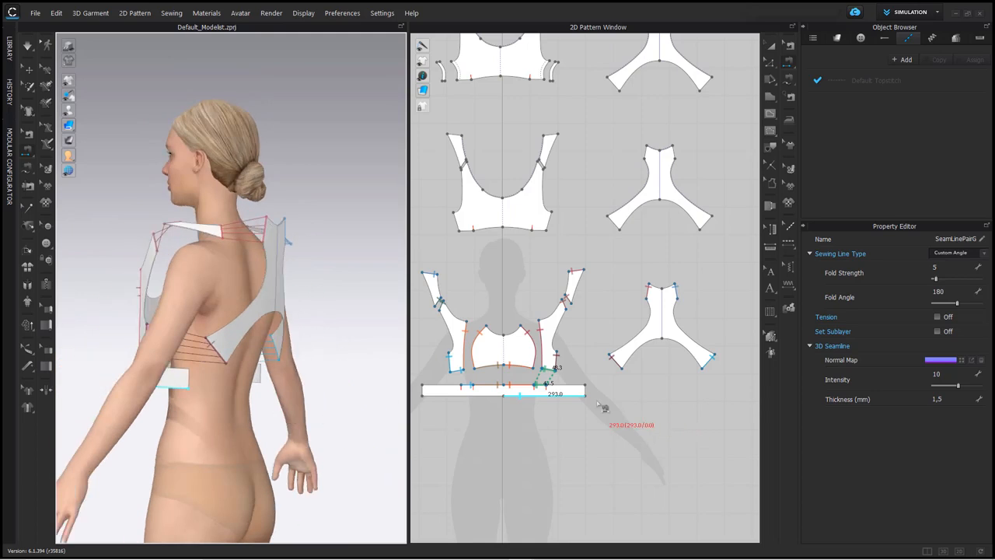
pyautogui.scroll(4, 597, 407)
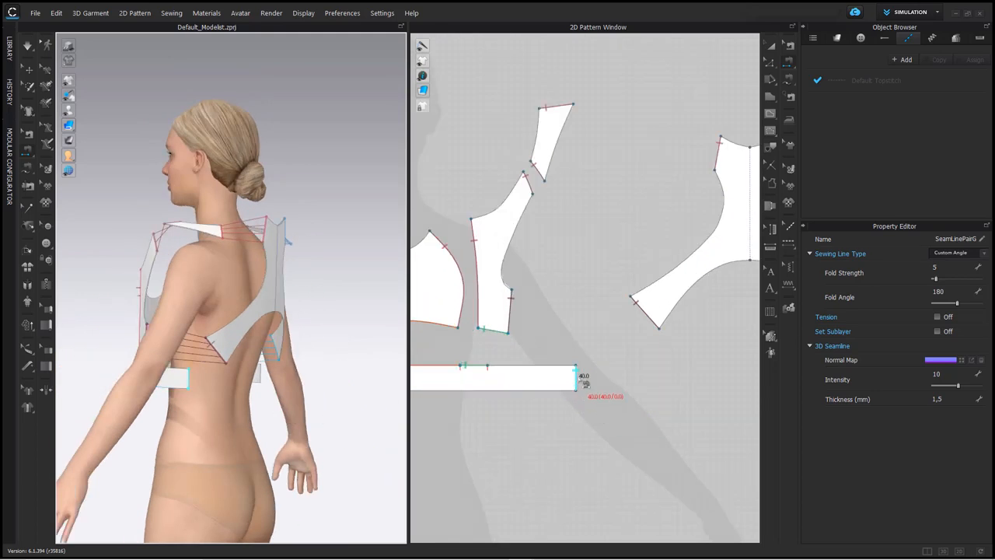
pyautogui.scroll(-5, 585, 382)
pyautogui.scroll(3, 471, 398)
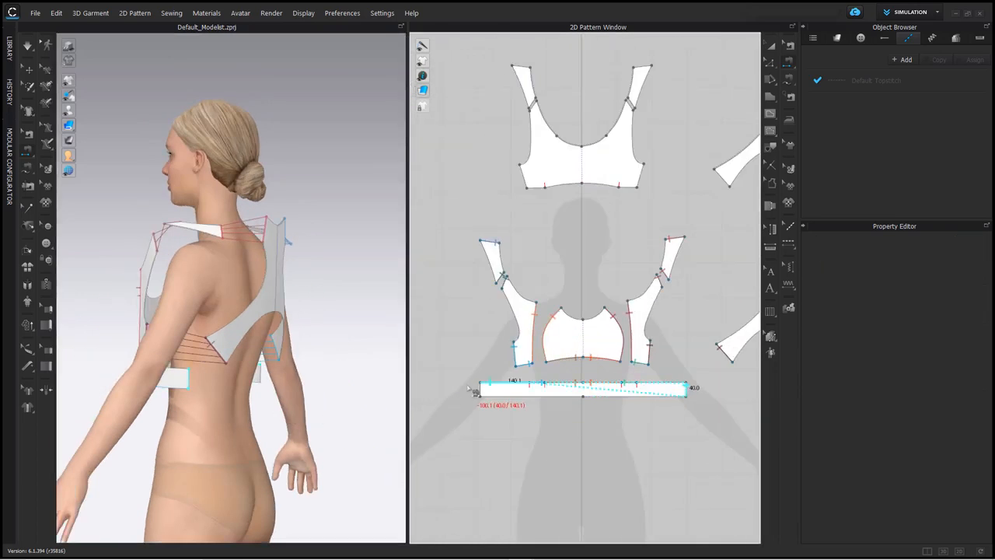
pyautogui.click(481, 390)
# Step: Move the underband backward in 3D so it sits around the torso, and check the piece placement from several sides
pyautogui.moveTo(342, 406); pyautogui.dragTo(379, 407, button='right')
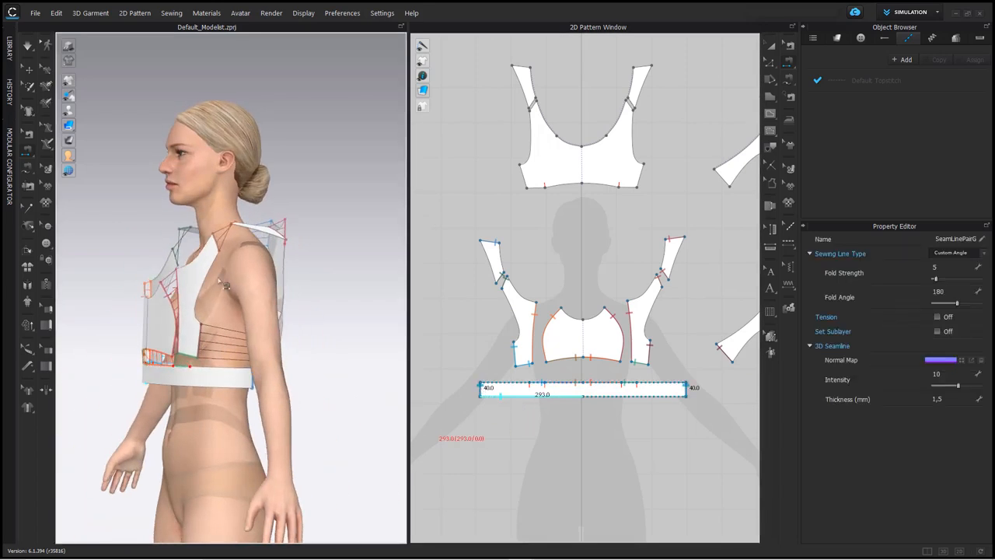
pyautogui.click(27, 73)
pyautogui.moveTo(224, 390); pyautogui.dragTo(188, 392, button='right')
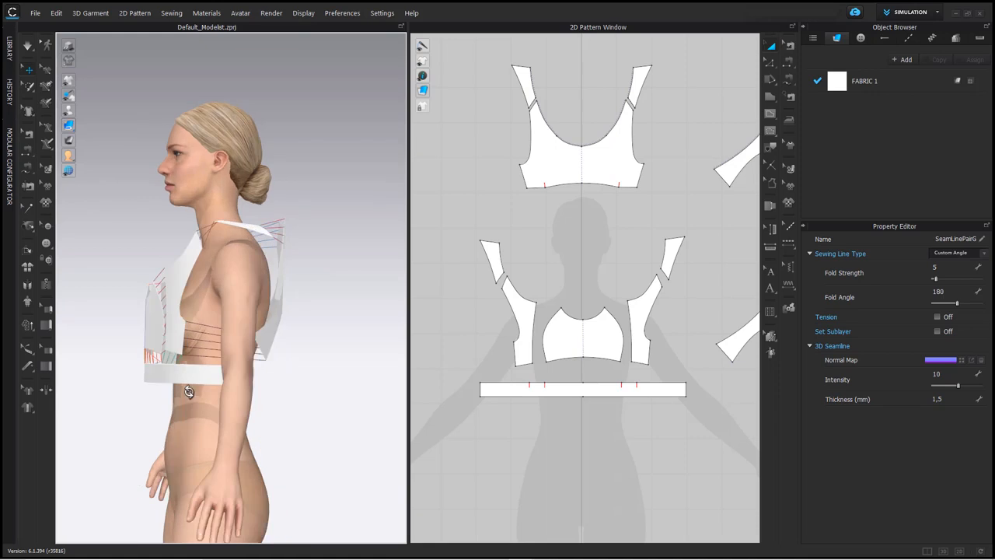
pyautogui.click(173, 377)
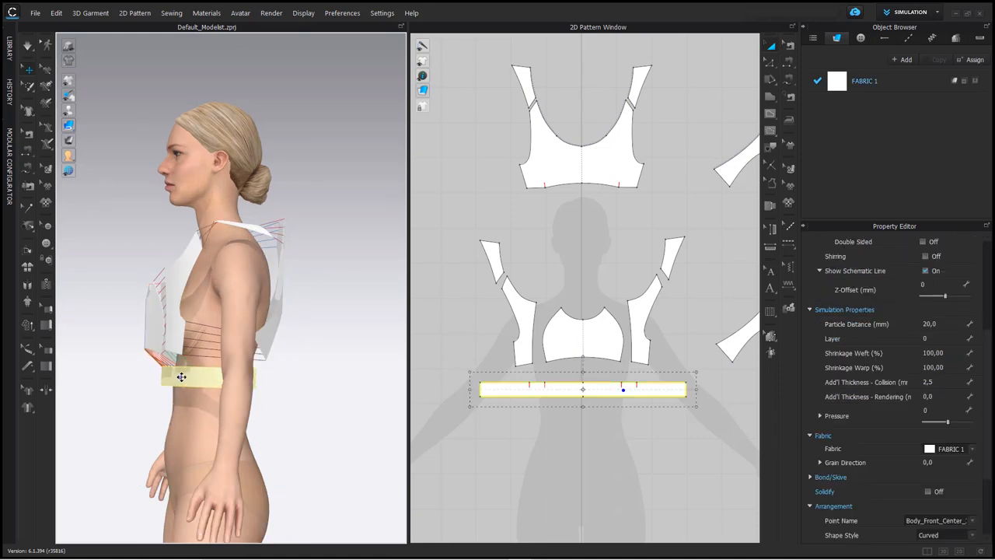
pyautogui.moveTo(254, 396); pyautogui.dragTo(199, 396, button='right')
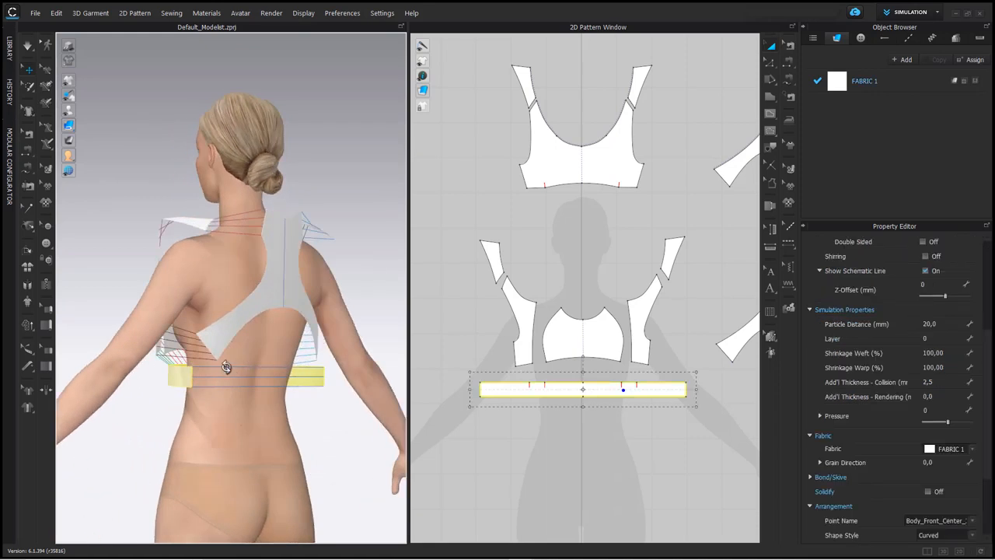
pyautogui.moveTo(218, 362); pyautogui.dragTo(246, 391, button='right')
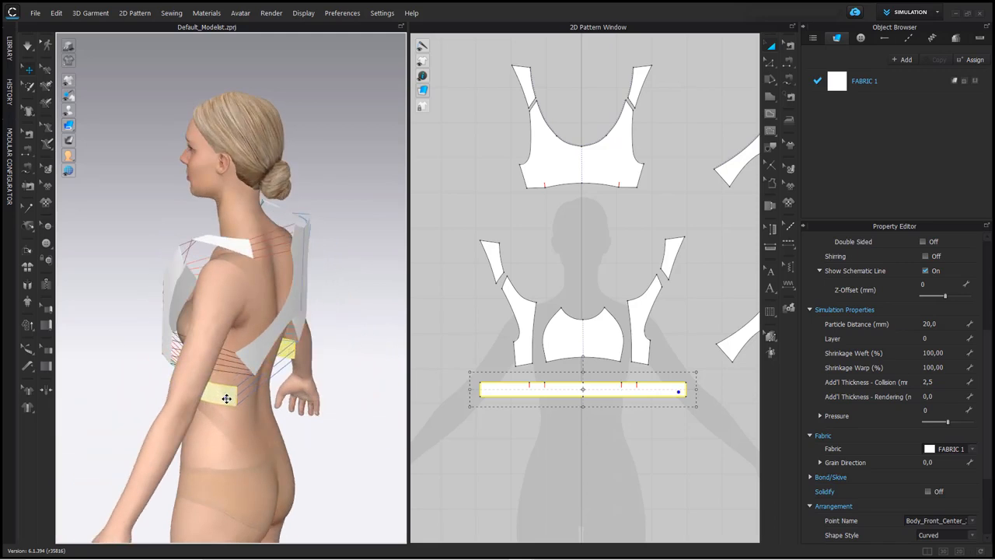
pyautogui.click(226, 398)
pyautogui.moveTo(226, 398); pyautogui.dragTo(335, 415, button='right')
pyautogui.moveTo(248, 417); pyautogui.dragTo(234, 373, button='right')
pyautogui.click(319, 327)
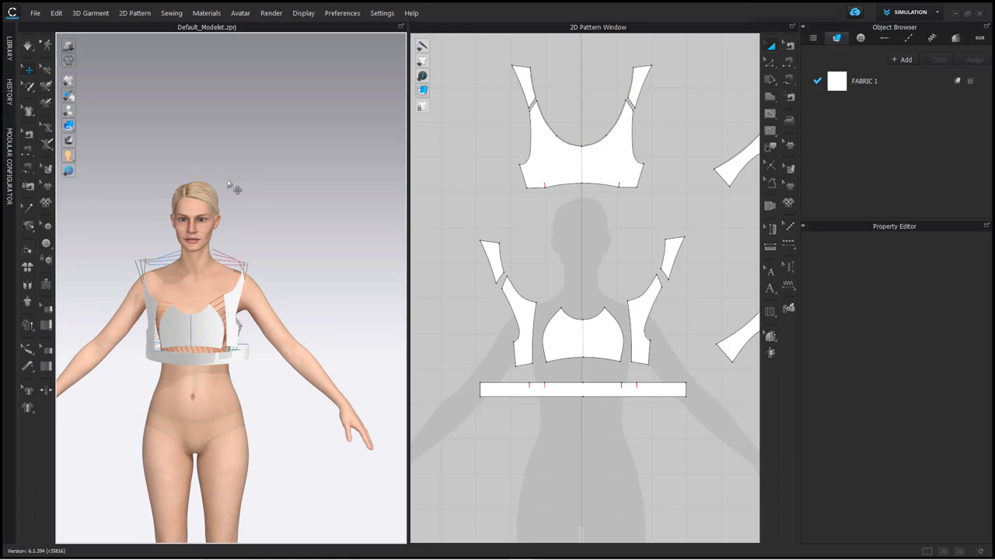
# Step: Simulate the sewn bra and pull the raised center of the underband down at the avatar's back
pyautogui.press('space')
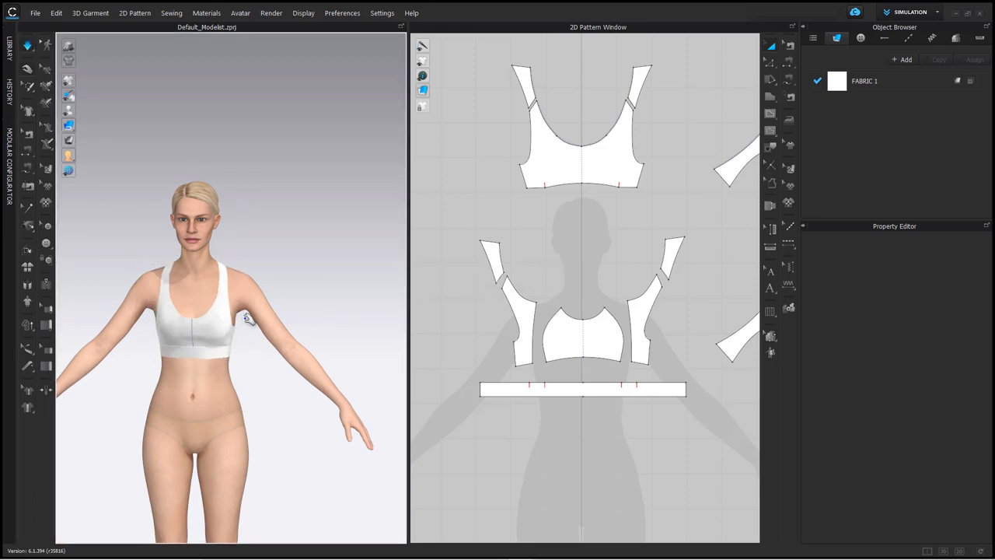
pyautogui.moveTo(245, 319); pyautogui.dragTo(171, 444, button='right')
pyautogui.scroll(2, 256, 334)
pyautogui.scroll(2, 256, 335)
pyautogui.click(178, 433)
pyautogui.scroll(2, 188, 390)
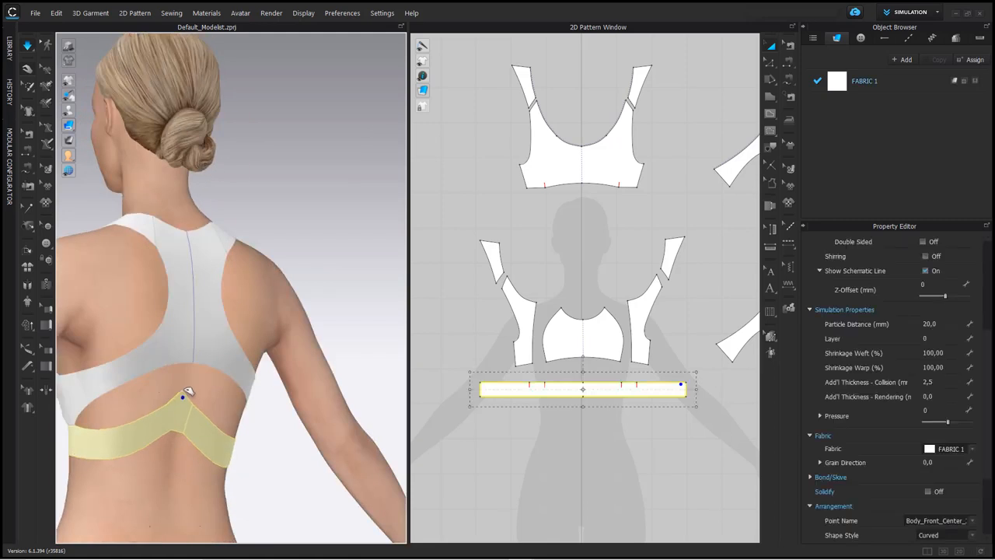
pyautogui.moveTo(188, 391); pyautogui.dragTo(185, 398)
# Step: Tug the underband and a front side panel into place on the avatar while the simulation runs
pyautogui.moveTo(108, 430); pyautogui.dragTo(198, 286, button='right')
pyautogui.click(195, 284)
pyautogui.click(191, 372)
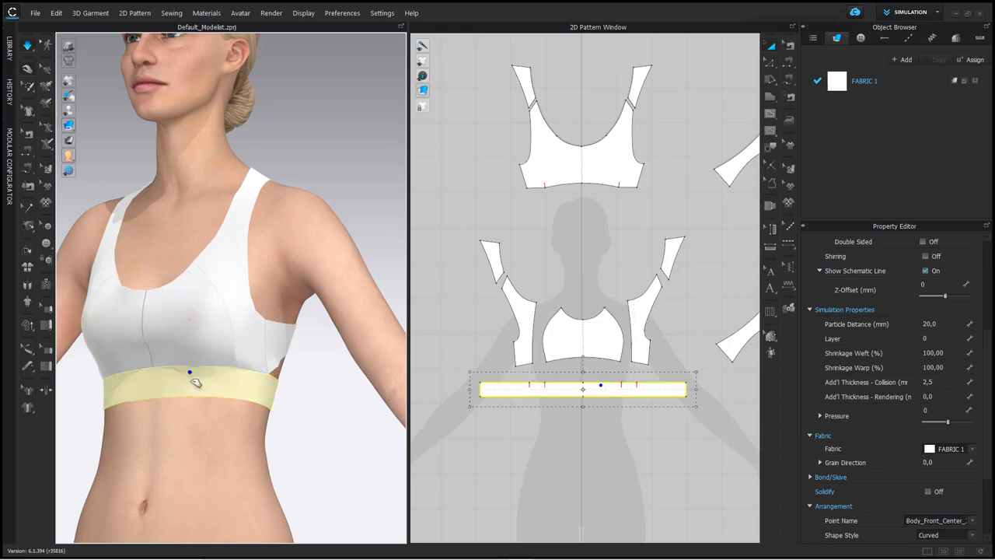
pyautogui.moveTo(191, 376); pyautogui.dragTo(184, 290, button='right')
pyautogui.click(181, 285)
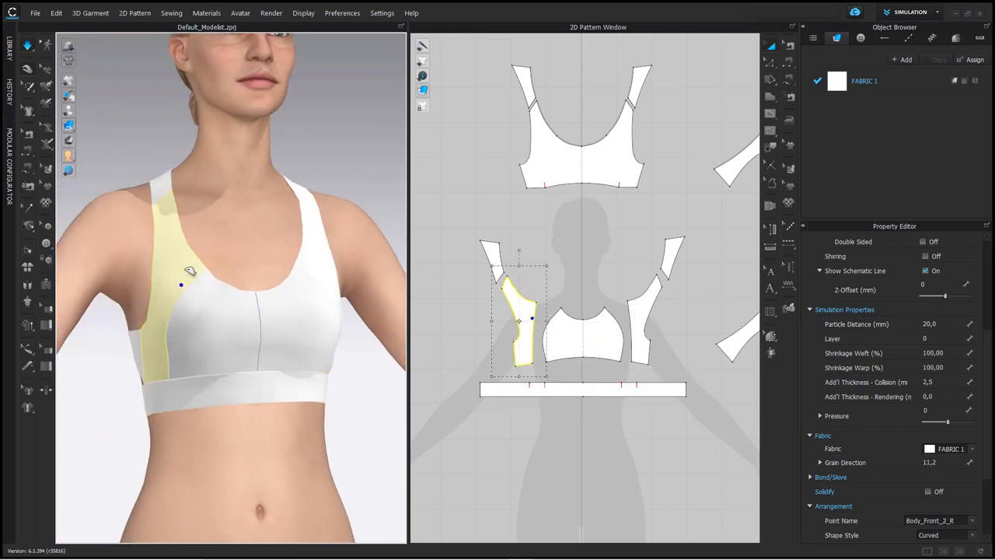
pyautogui.click(143, 344)
pyautogui.moveTo(159, 380); pyautogui.dragTo(115, 347, button='right')
pyautogui.click(261, 344)
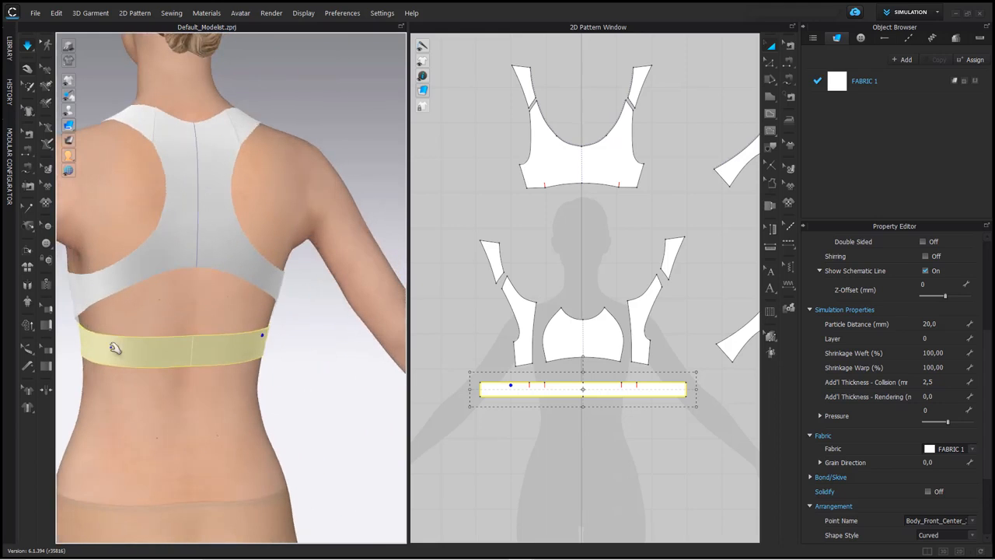
# Step: Adjust the back panel's side wing during simulation and inspect the draped bra from the side and front
pyautogui.click(97, 300)
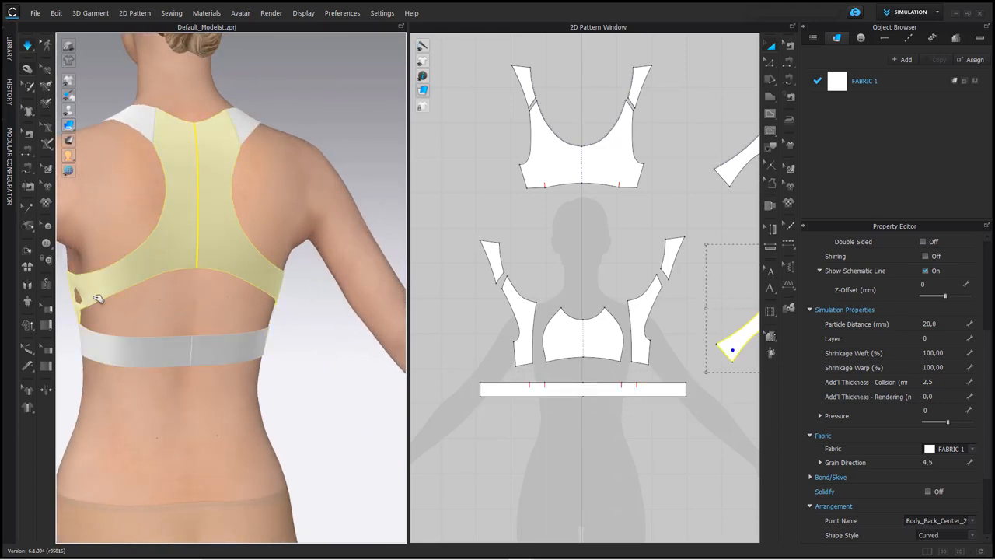
pyautogui.moveTo(224, 251); pyautogui.dragTo(195, 291, button='right')
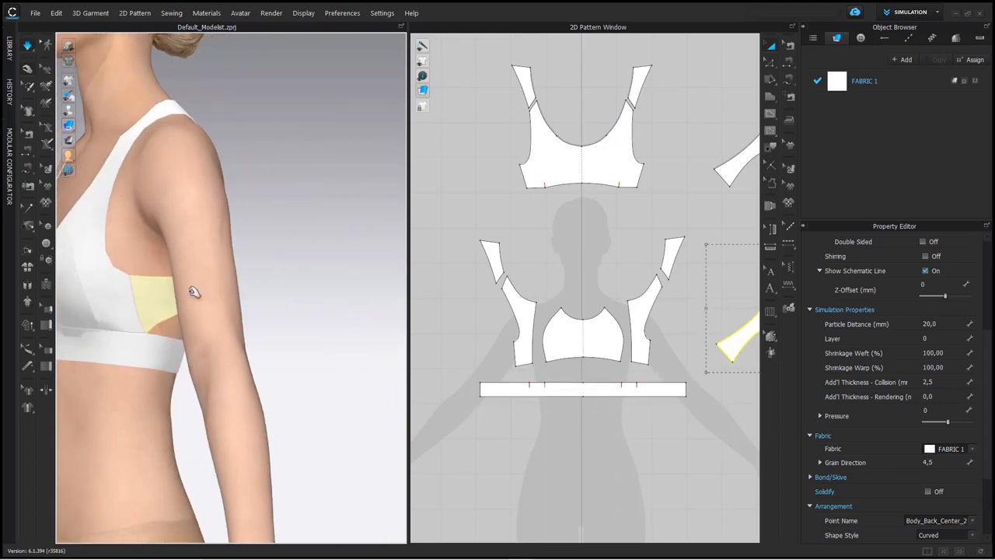
pyautogui.moveTo(164, 321); pyautogui.dragTo(263, 292, button='right')
pyautogui.scroll(-3, 284, 274)
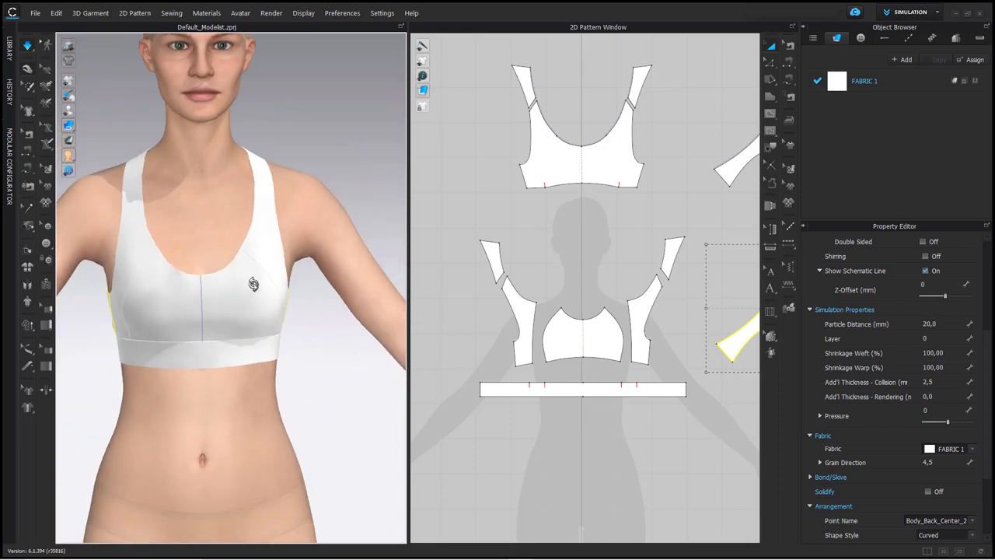
pyautogui.moveTo(324, 287); pyautogui.dragTo(186, 268, button='right')
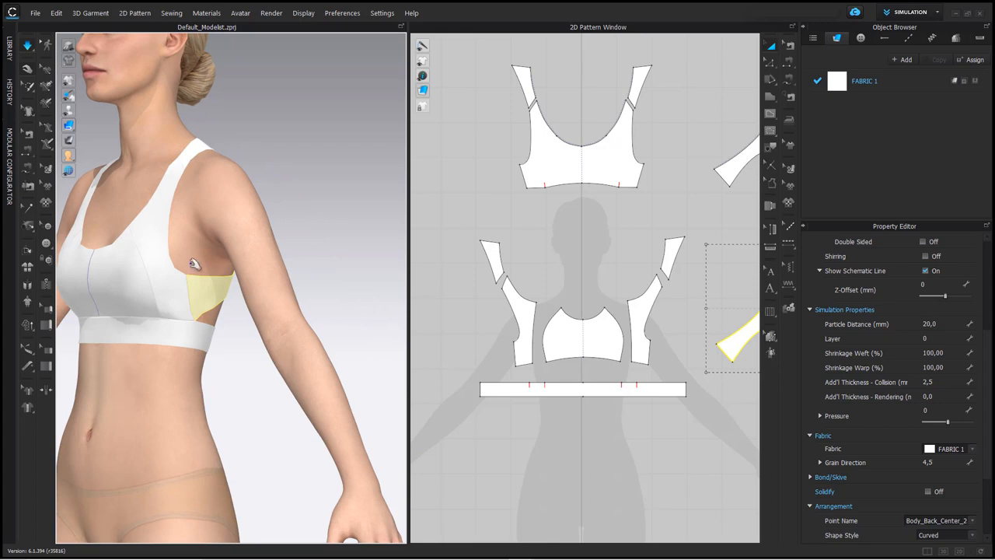
pyautogui.scroll(-3, 194, 264)
pyautogui.scroll(-3, 471, 289)
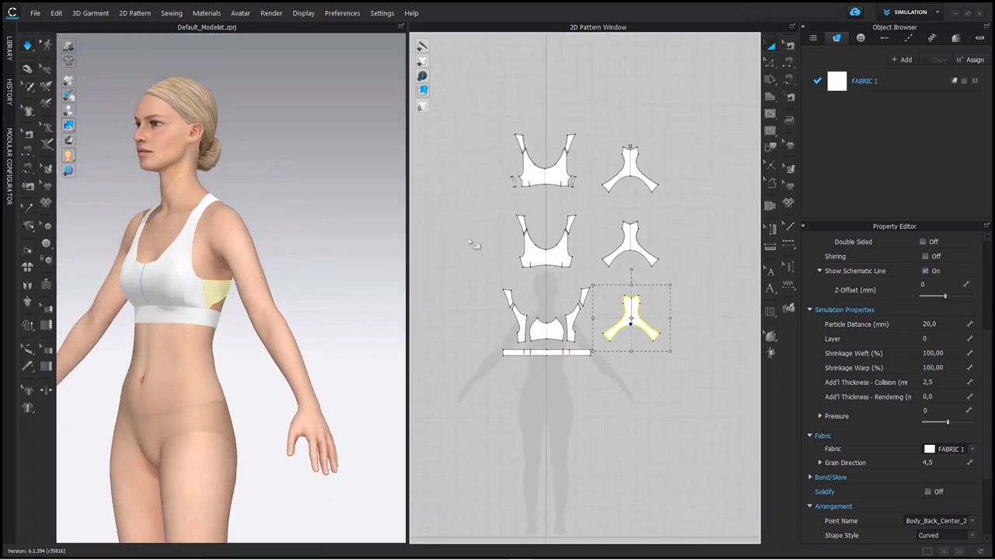
# Step: Select the middle row of pattern pieces, extend the selection to both upper rows, and clear it
pyautogui.click(503, 209)
pyautogui.moveTo(703, 298); pyautogui.dragTo(703, 297)
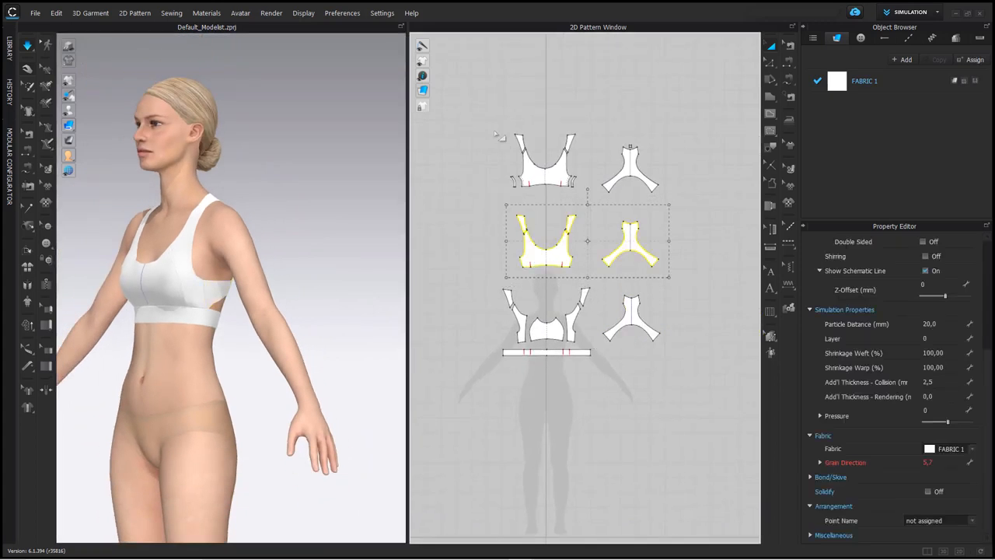
pyautogui.moveTo(494, 129); pyautogui.dragTo(588, 224)
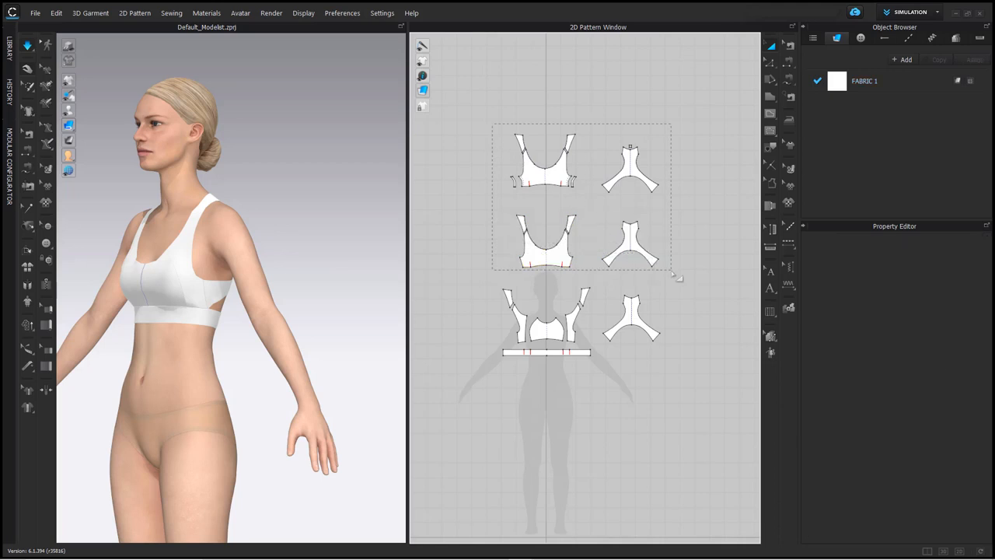
pyautogui.moveTo(672, 272); pyautogui.dragTo(672, 272)
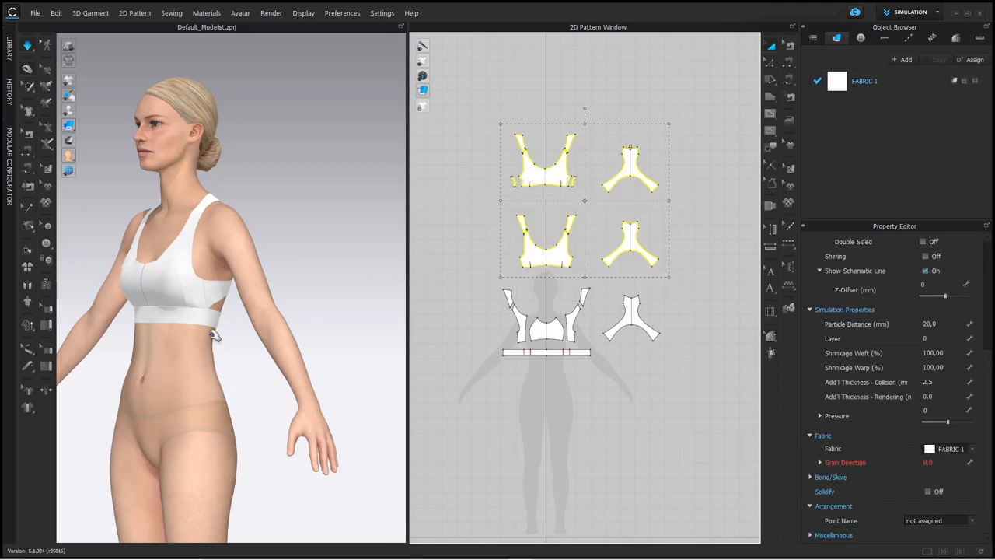
pyautogui.scroll(5, 213, 334)
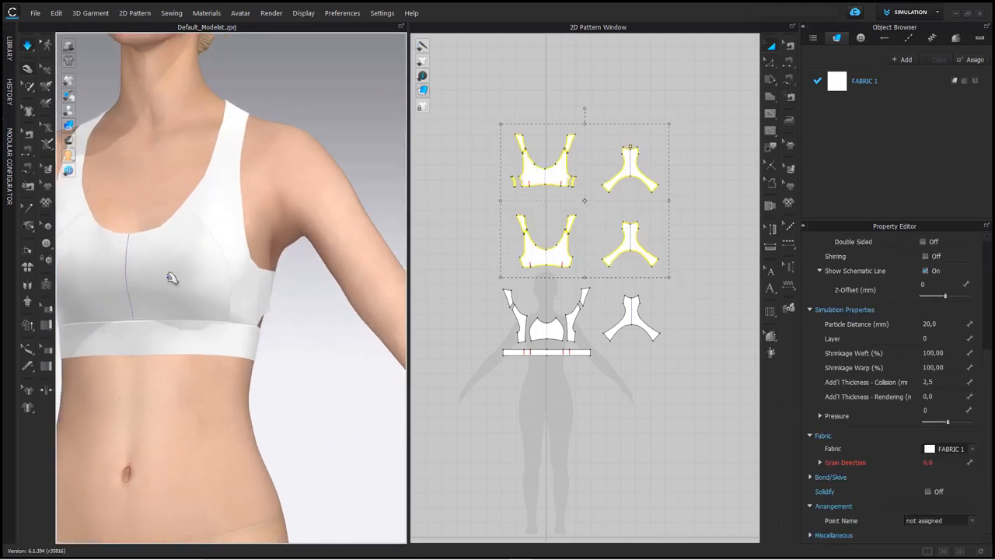
pyautogui.scroll(-3, 239, 251)
pyautogui.click(472, 222)
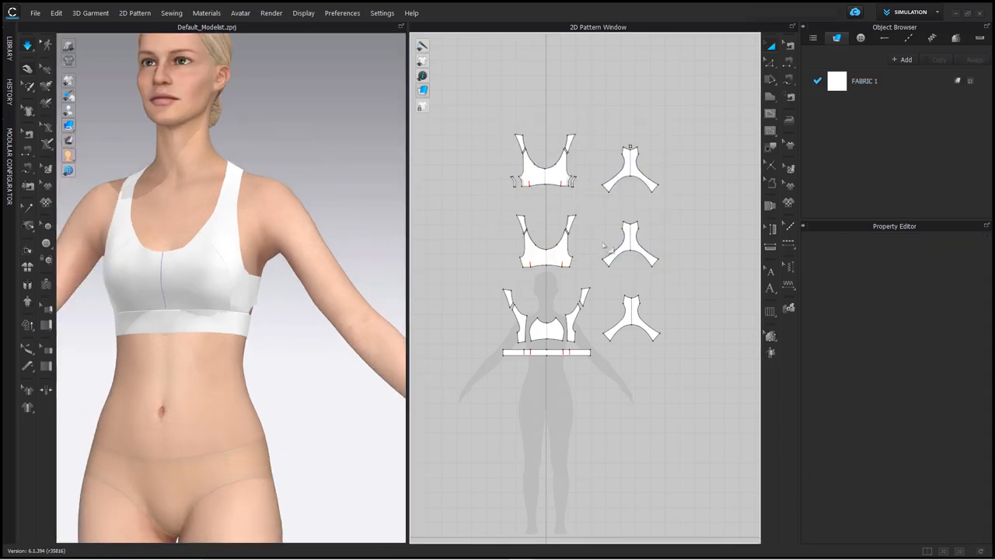
# Step: Select the middle row's front body panel and inspect the draped bra on the avatar from the side and front
pyautogui.scroll(5, 579, 250)
pyautogui.click(542, 278)
pyautogui.moveTo(207, 249); pyautogui.dragTo(169, 267, button='right')
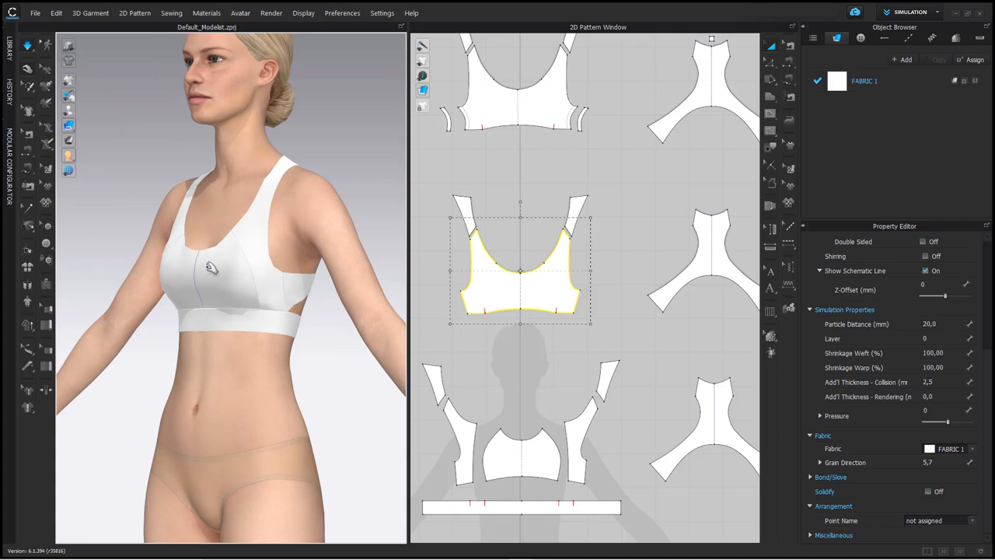
pyautogui.scroll(-2, 563, 260)
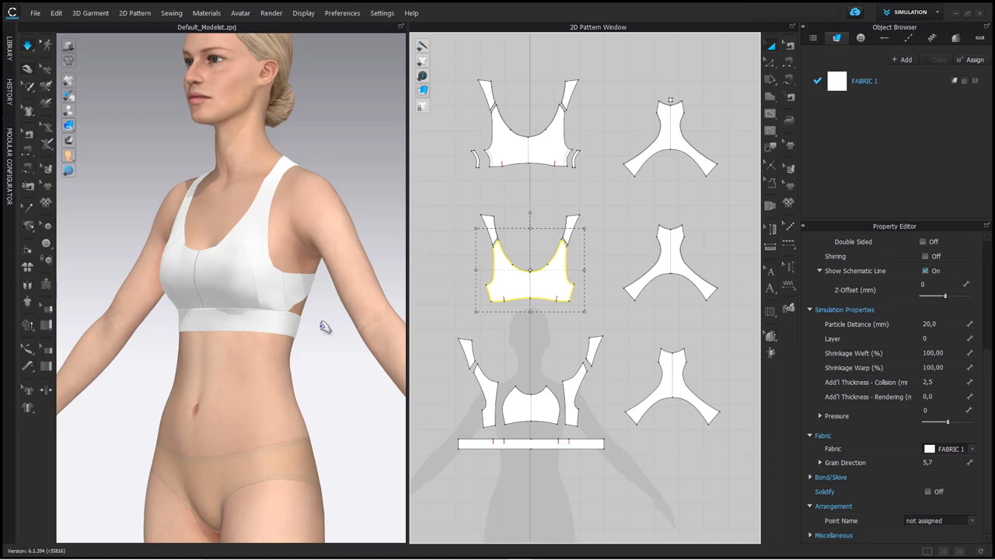
pyautogui.moveTo(253, 267); pyautogui.dragTo(291, 271, button='right')
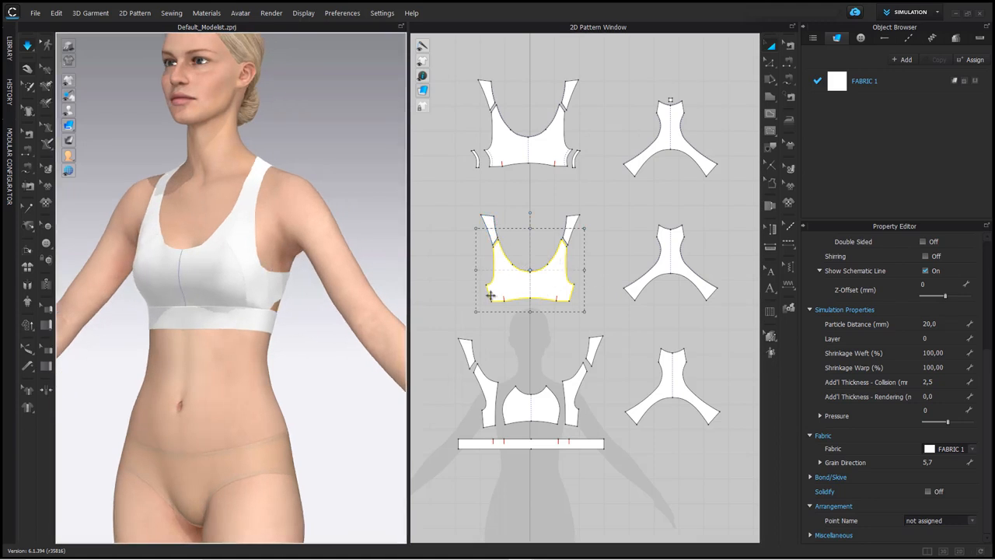
# Step: Sew the middle-row front panel's neckline to the bottom row's matching front neckline edges with many-to-many sewing, and set the seam type to Turned
pyautogui.click(791, 170)
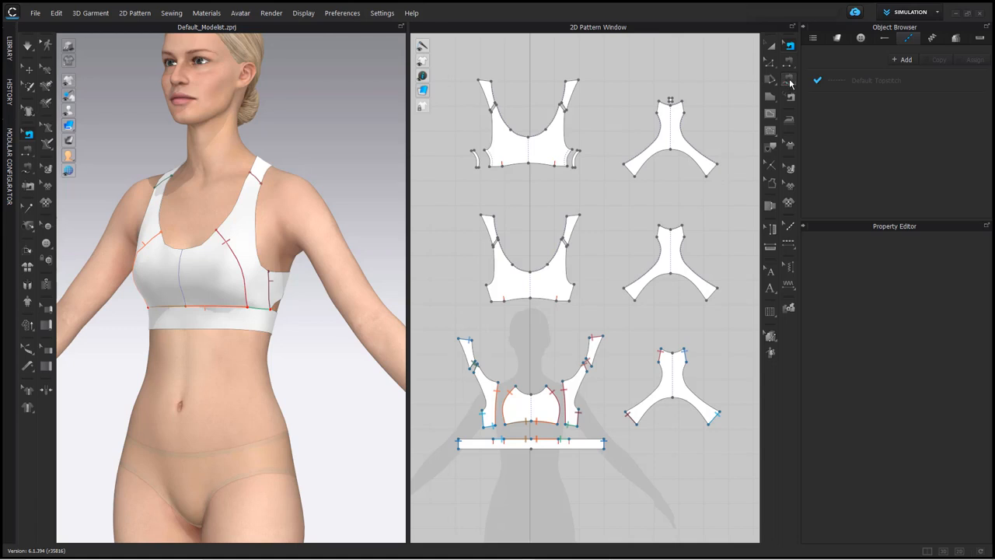
pyautogui.click(535, 390)
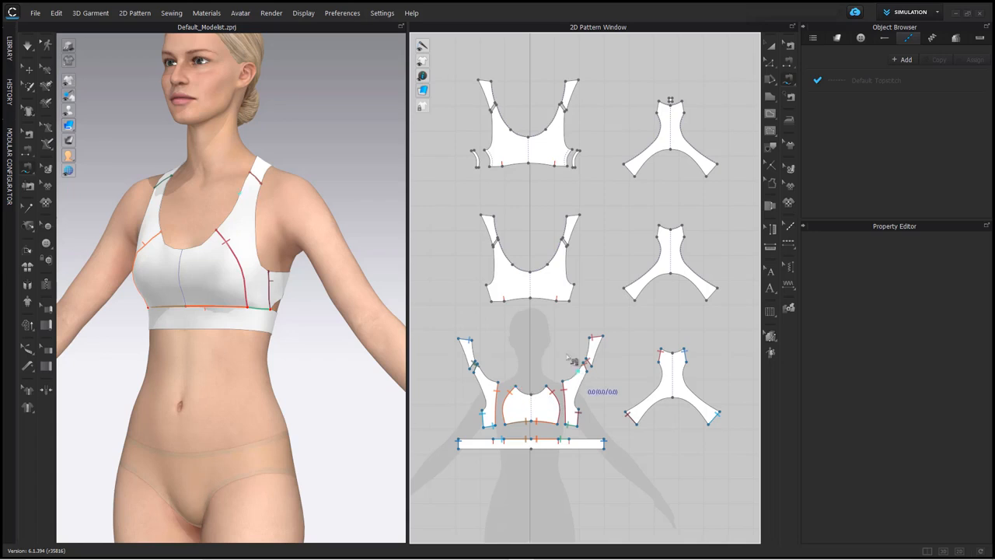
pyautogui.click(507, 246)
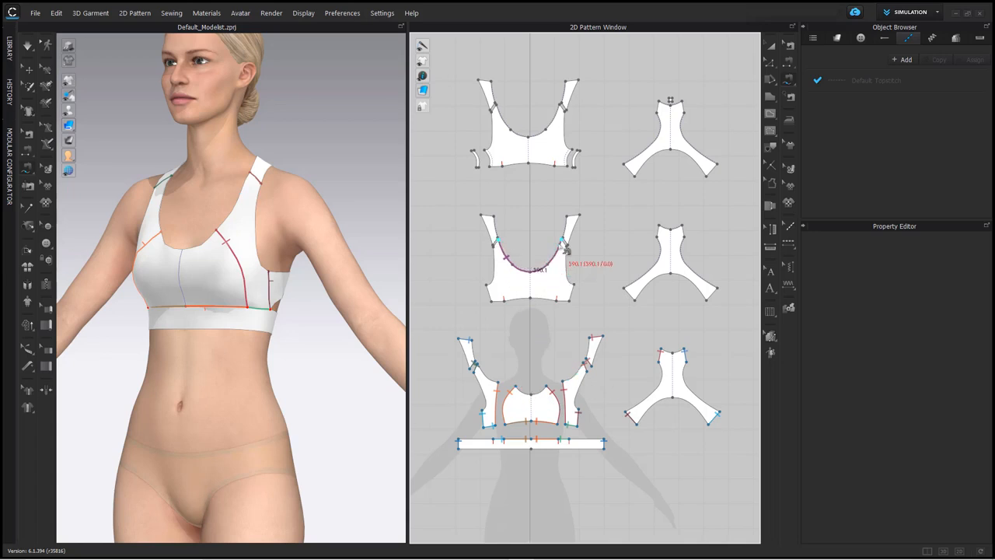
pyautogui.click(563, 243)
pyautogui.click(477, 366)
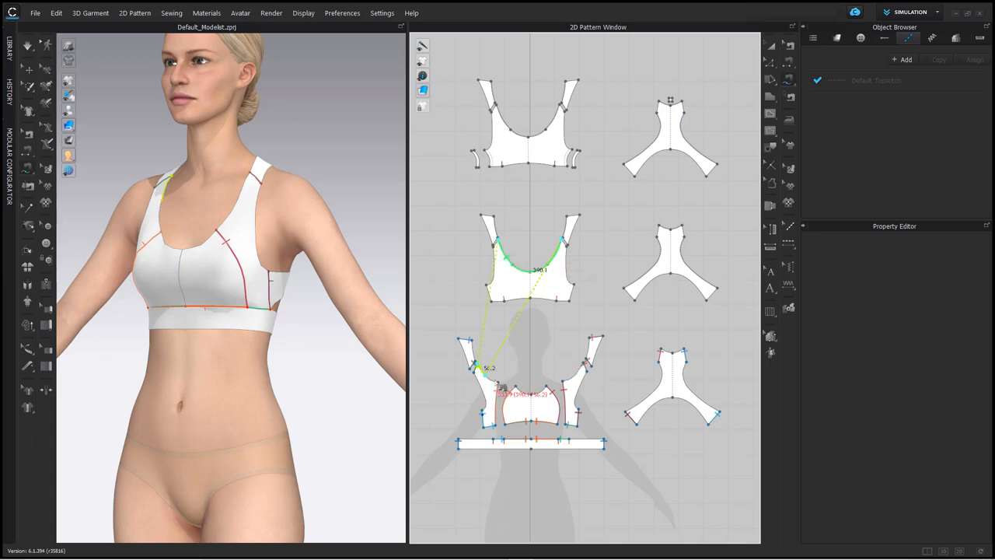
pyautogui.click(498, 381)
pyautogui.click(516, 386)
pyautogui.click(548, 387)
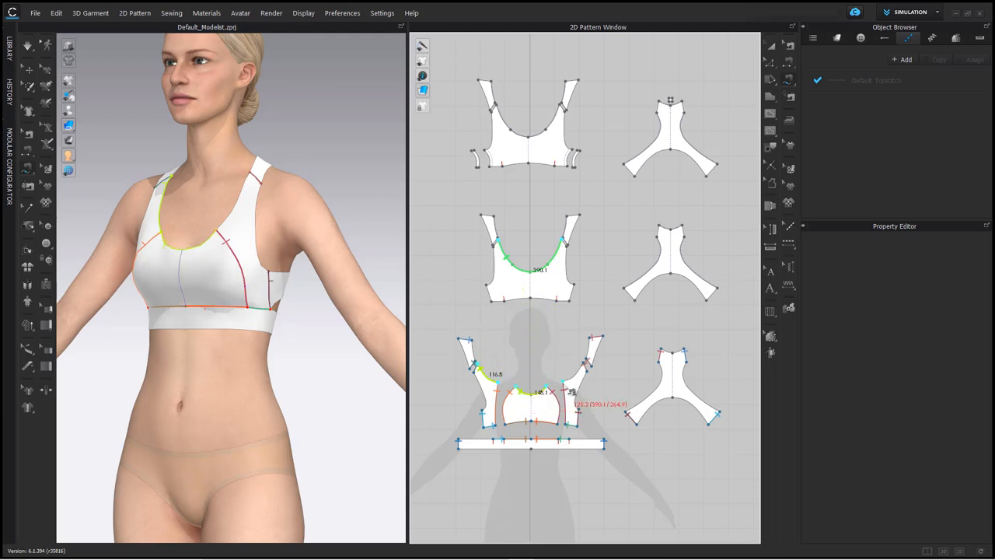
pyautogui.click(564, 382)
pyautogui.click(582, 364)
pyautogui.click(586, 374)
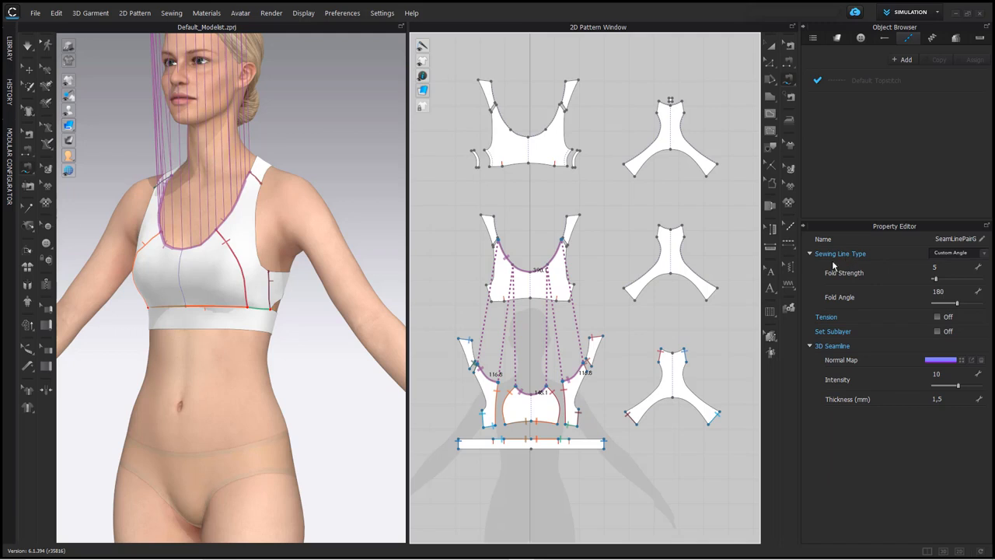
pyautogui.click(974, 257)
pyautogui.click(961, 266)
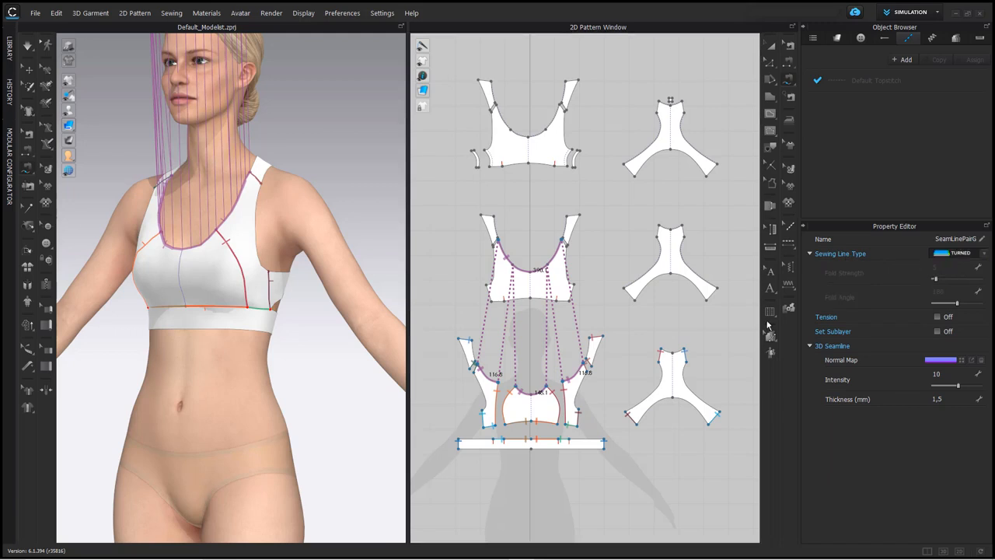
# Step: Sew the middle front panel's armhole on the avatar's left side to the matching bottom-row side panel armhole, using the Turned seam type
pyautogui.click(565, 250)
pyautogui.click(575, 283)
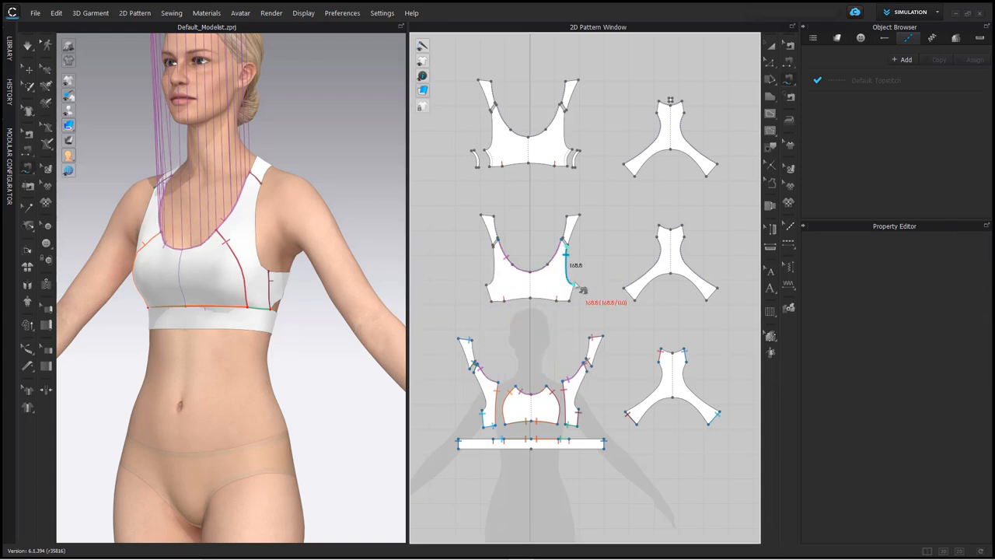
pyautogui.click(589, 395)
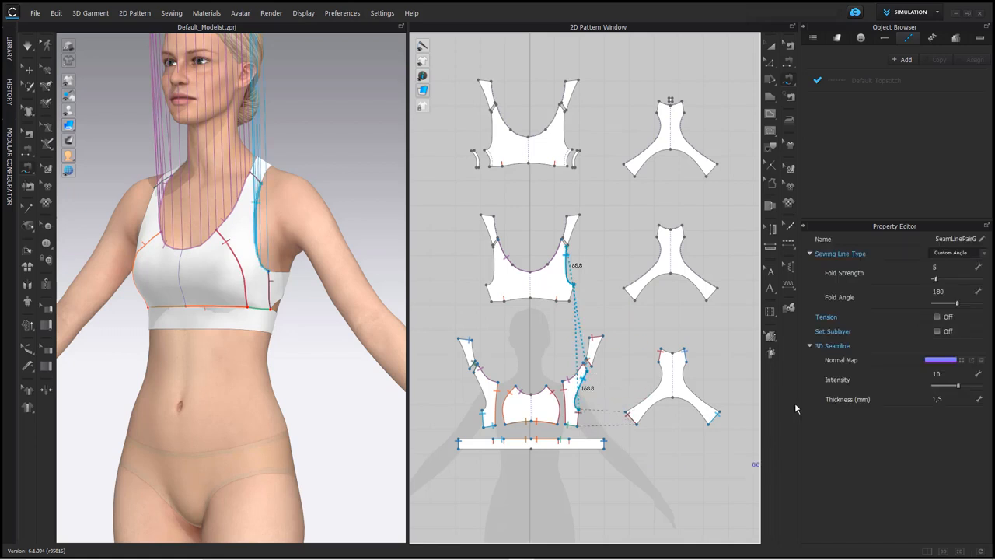
pyautogui.click(954, 254)
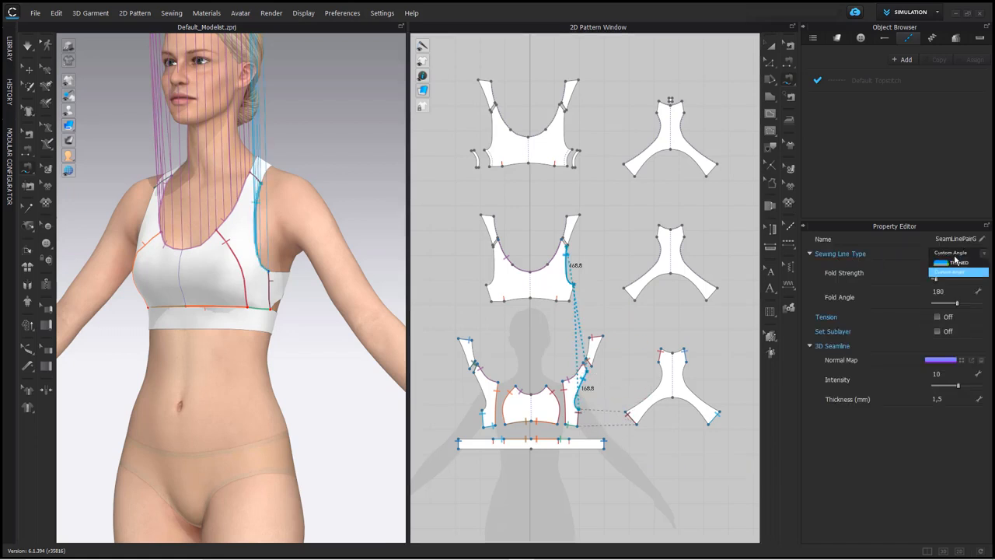
pyautogui.click(958, 265)
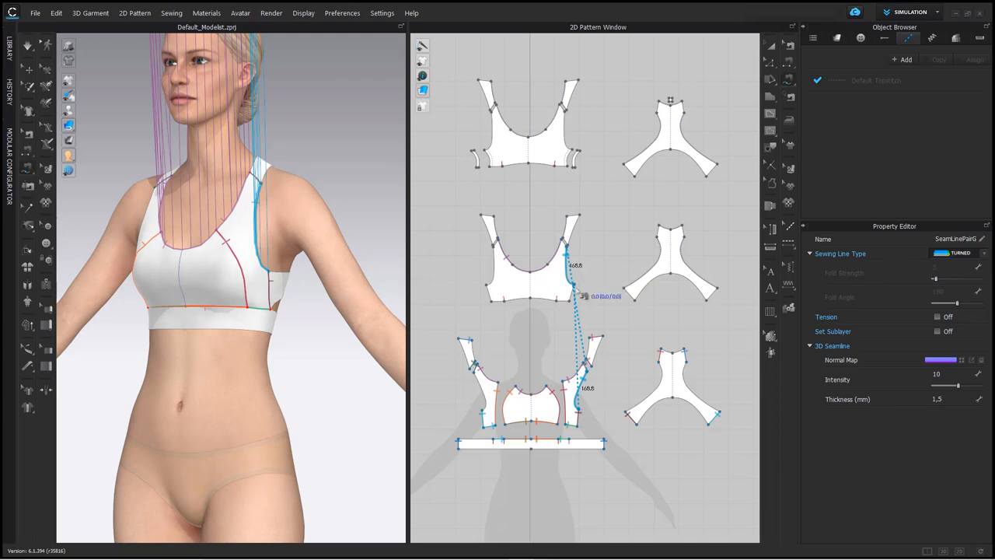
# Step: Sew the middle front panel's lower edge to the lower edges of the bottom row's two side panels and center panel
pyautogui.click(500, 301)
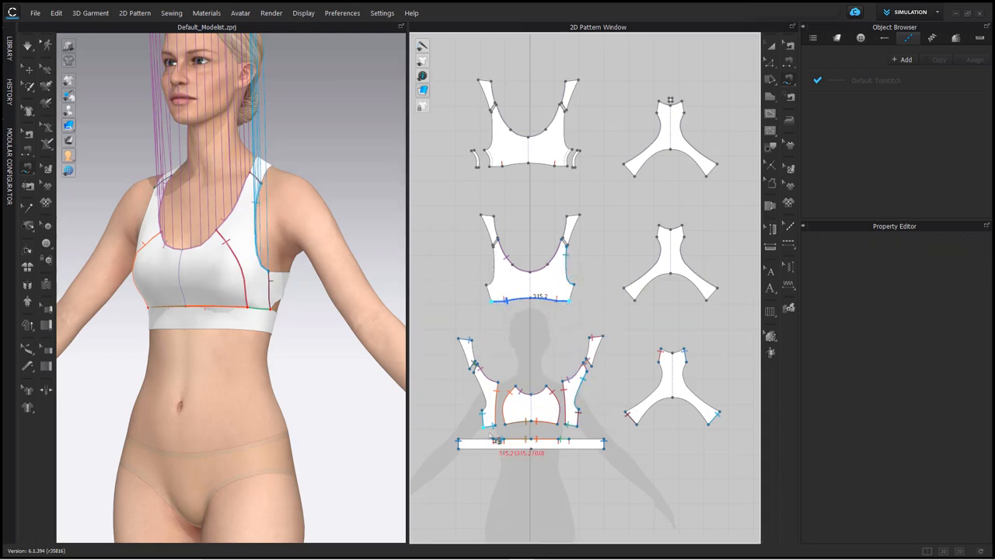
pyautogui.click(486, 431)
pyautogui.click(497, 431)
pyautogui.click(508, 430)
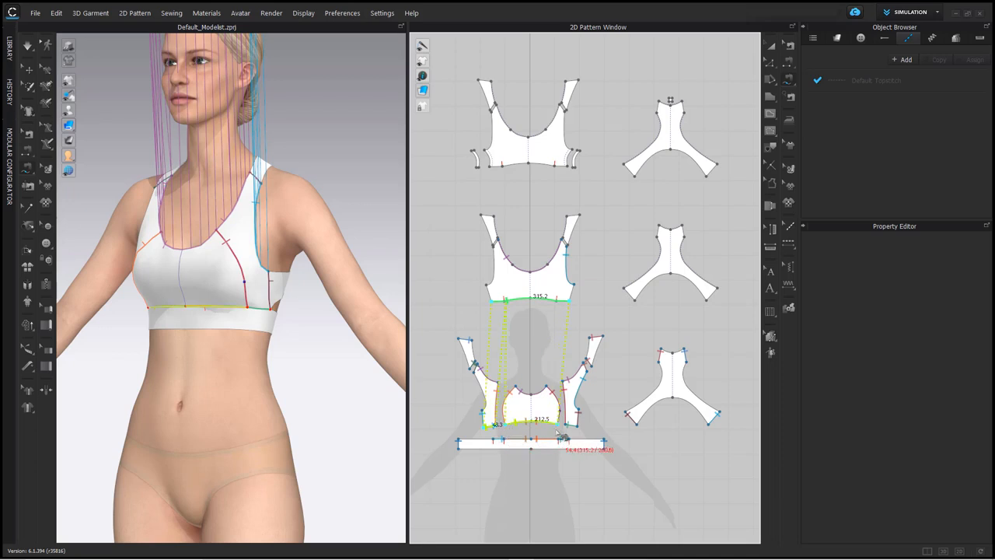
pyautogui.click(567, 431)
pyautogui.click(579, 431)
pyautogui.press('Return')
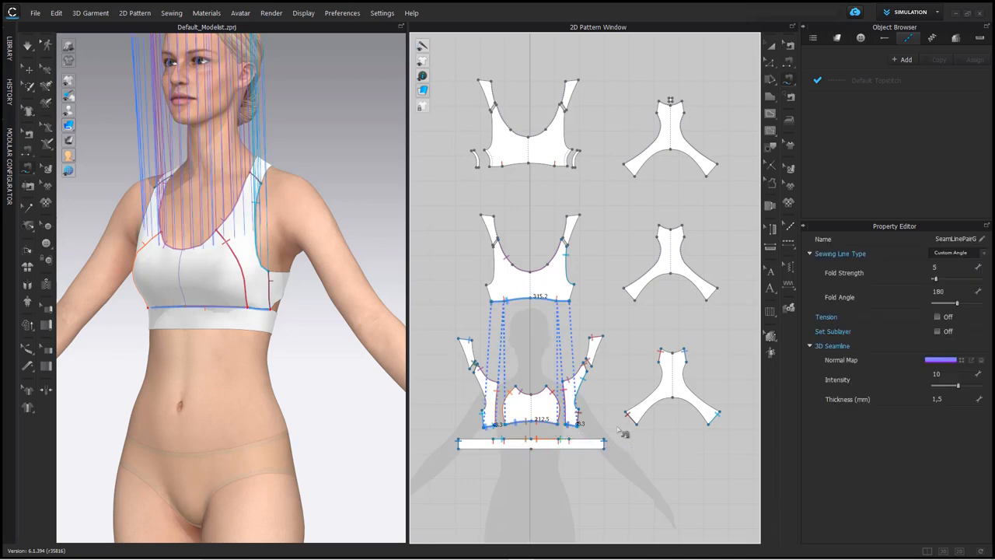
# Step: Sew the middle front panel's remaining armhole to the opposite bottom-row side panel's armhole, using the Turned seam type
pyautogui.click(493, 247)
pyautogui.click(487, 285)
pyautogui.click(474, 371)
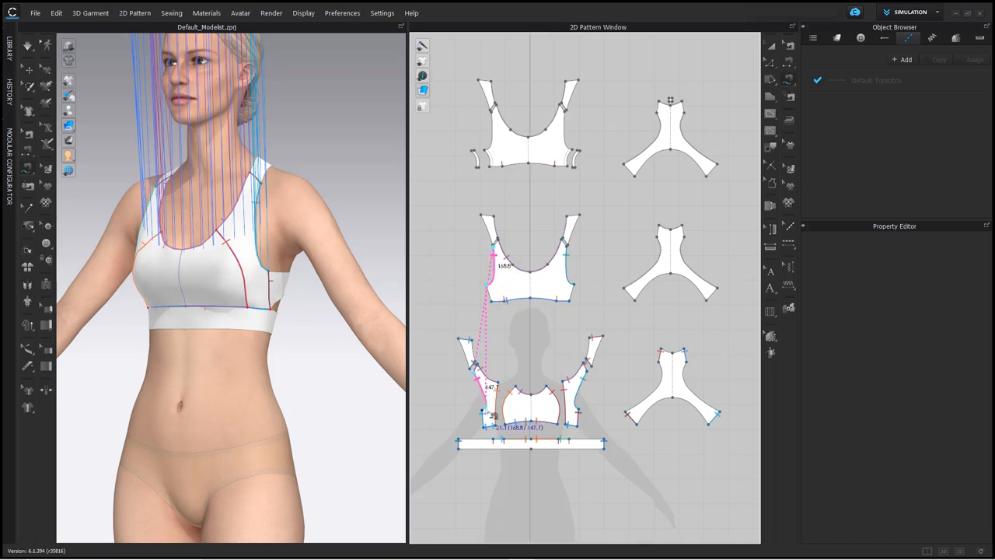
pyautogui.click(482, 412)
pyautogui.click(951, 254)
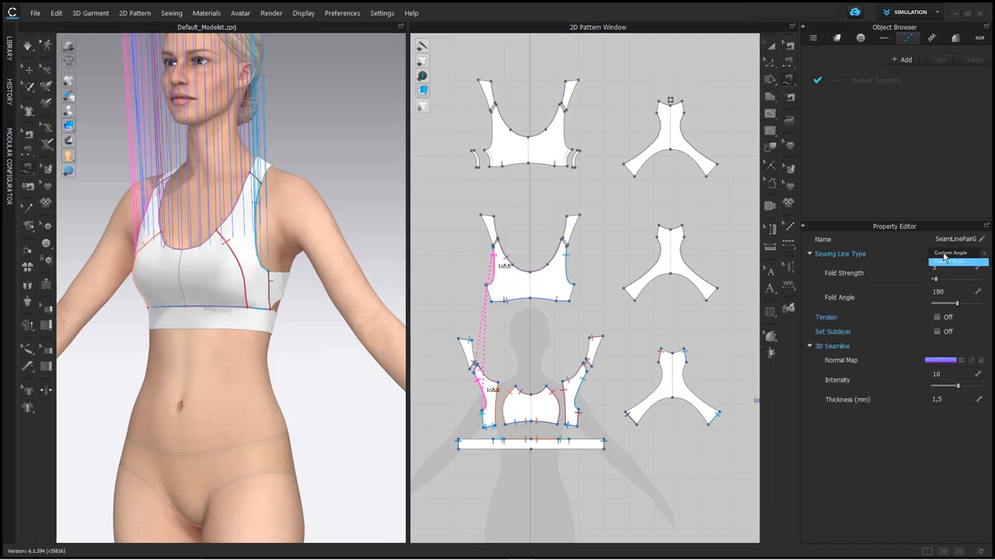
pyautogui.click(954, 265)
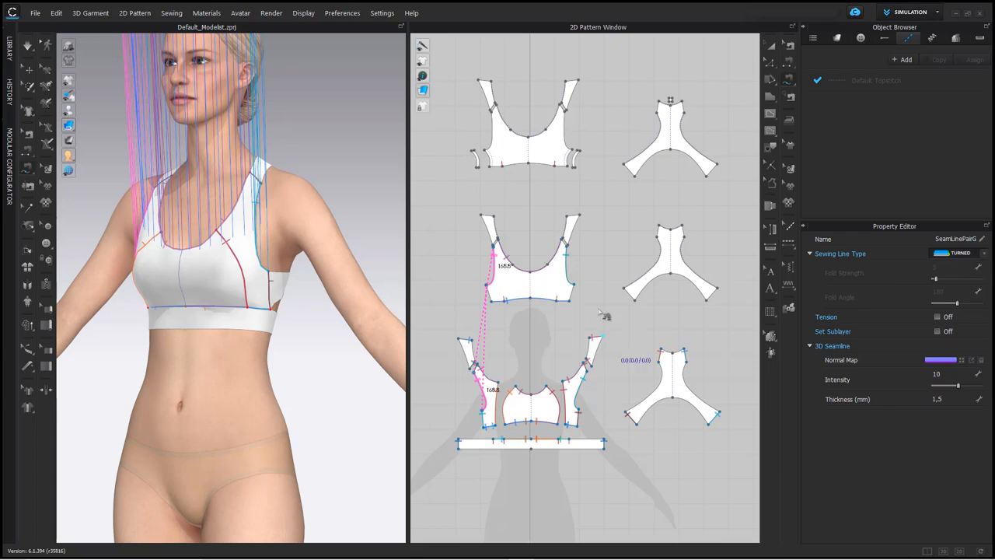
# Step: Select the seam along the middle front panel's lower edge and set its sewing line type to Turned
pyautogui.click(794, 50)
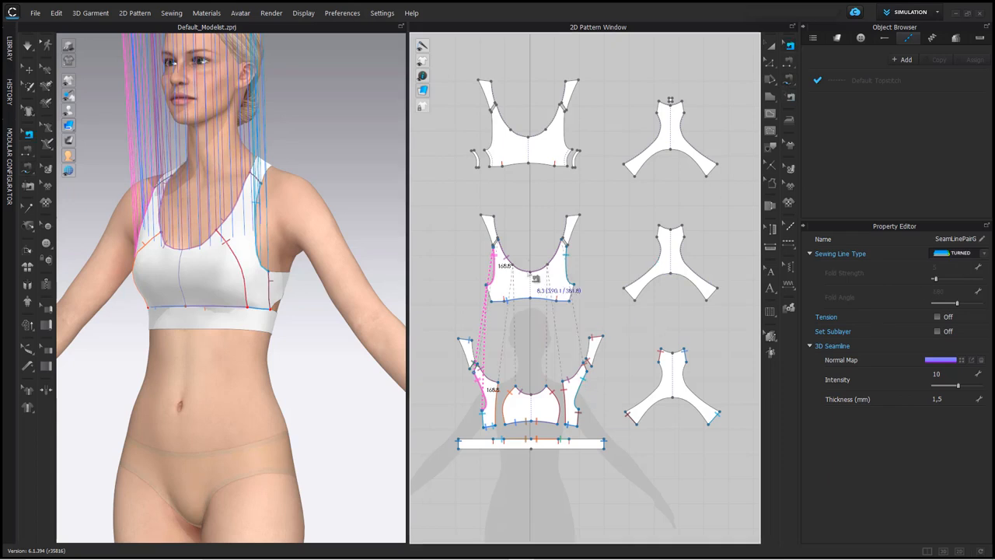
pyautogui.click(536, 299)
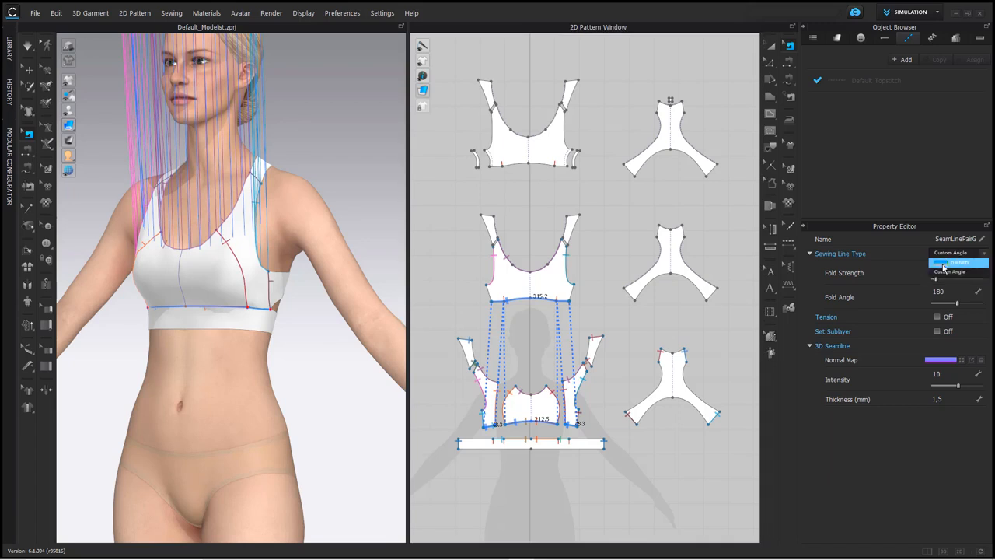
pyautogui.click(640, 246)
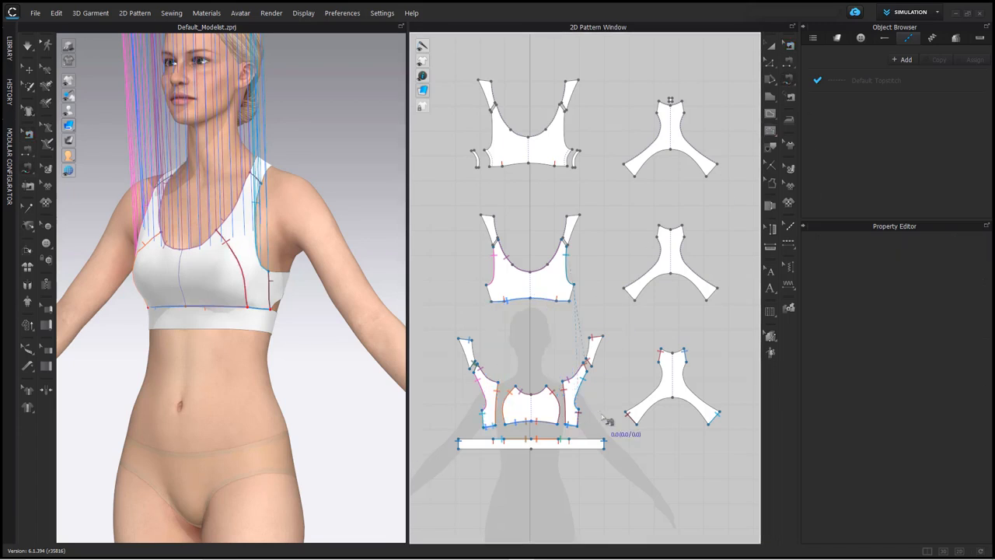
# Step: Examine the middle front panel's side edge, armhole and strap joint against the bottom-row pieces
pyautogui.moveTo(322, 319); pyautogui.dragTo(381, 307, button='right')
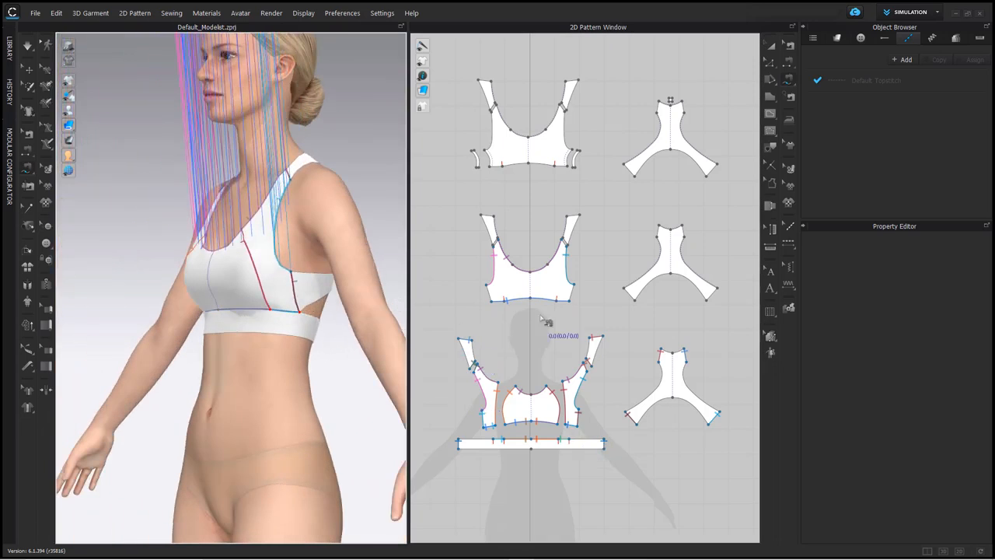
pyautogui.scroll(4, 579, 293)
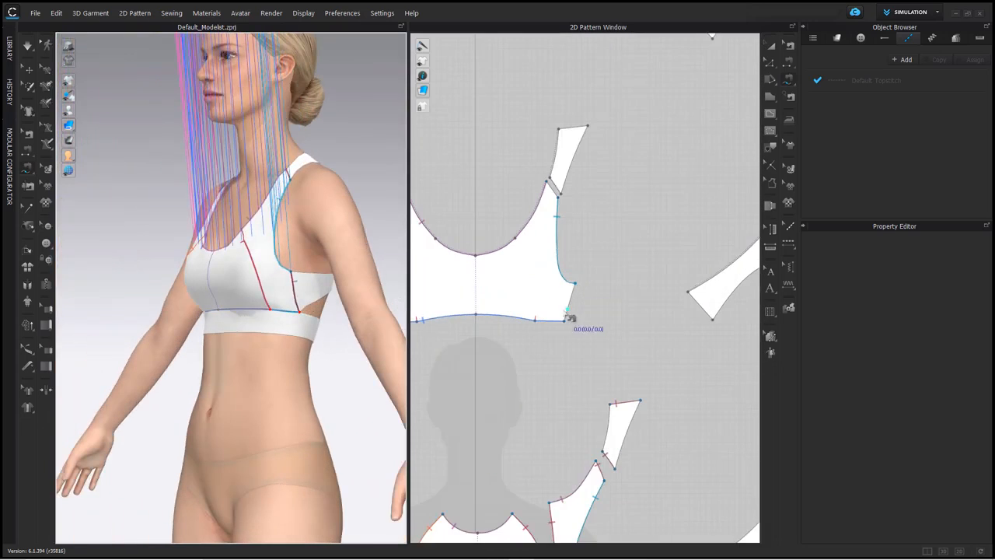
pyautogui.scroll(-3, 561, 276)
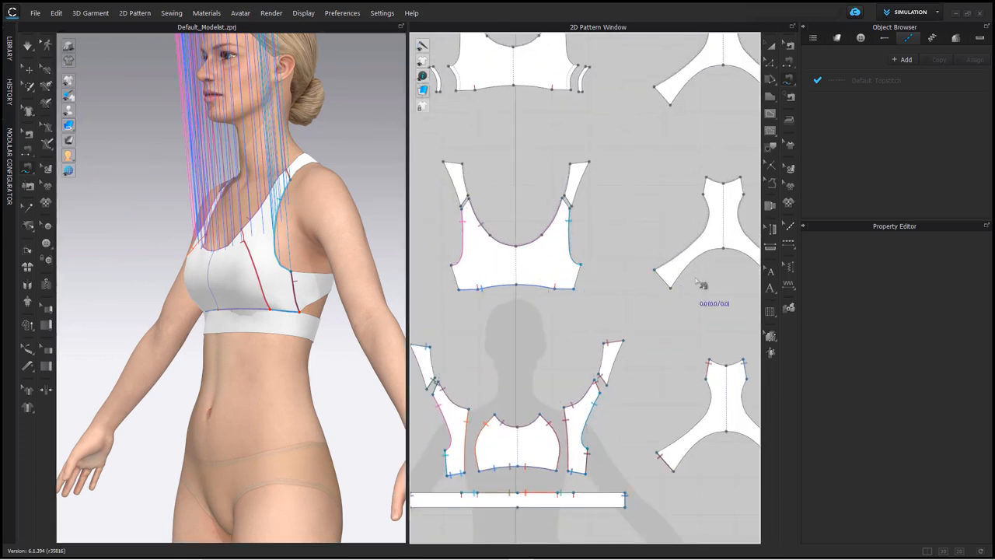
pyautogui.moveTo(701, 249); pyautogui.dragTo(688, 251, button='middle')
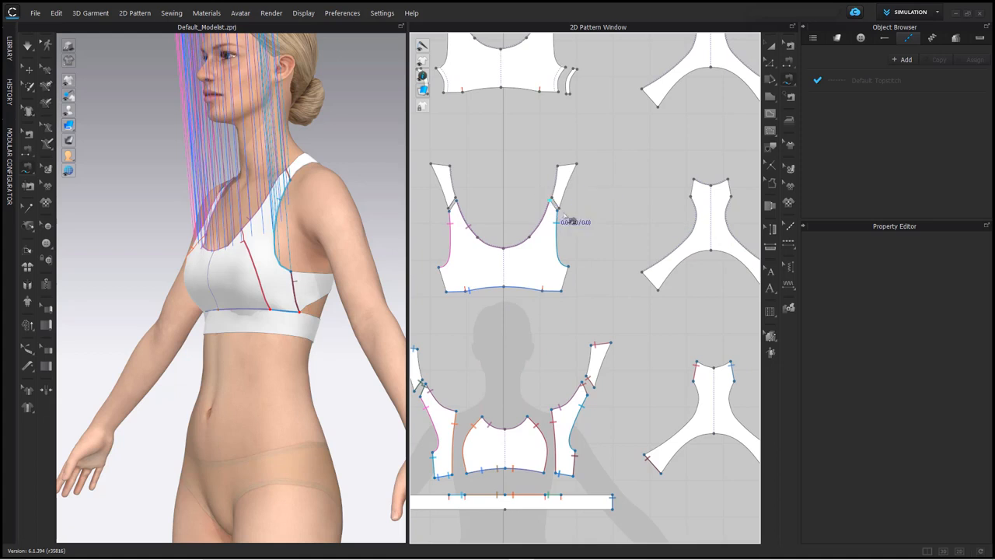
pyautogui.scroll(4, 565, 218)
pyautogui.scroll(-3, 584, 322)
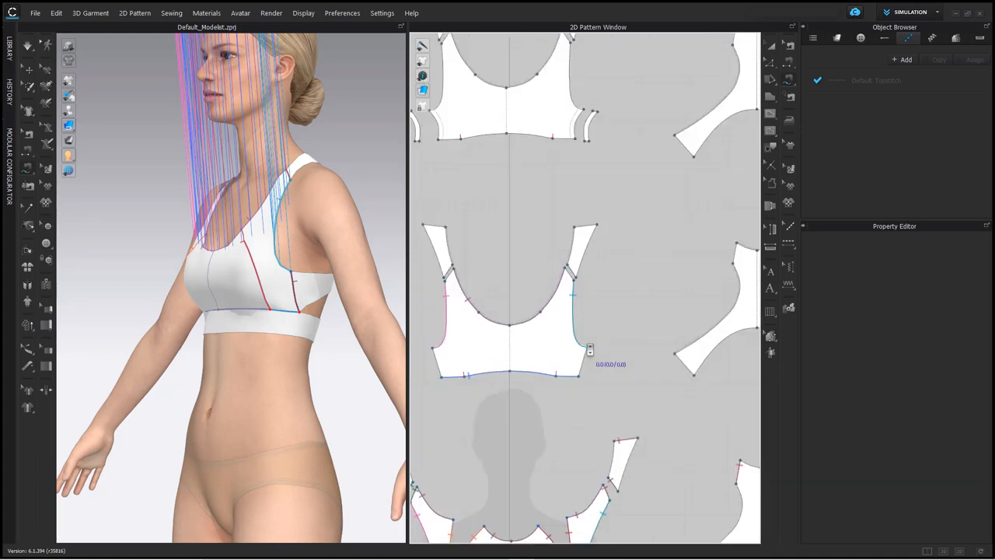
pyautogui.scroll(3, 571, 294)
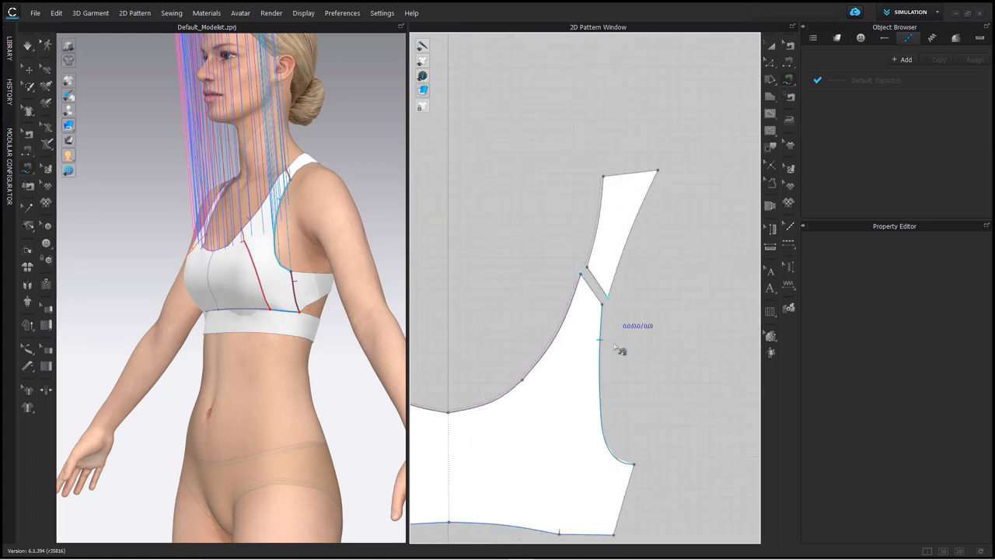
pyautogui.scroll(-4, 626, 389)
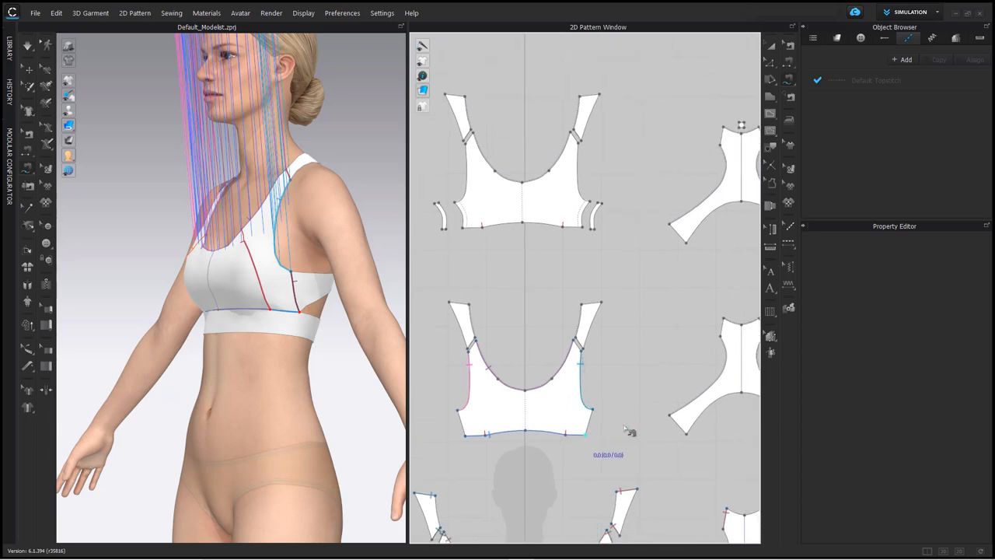
pyautogui.scroll(-3, 507, 323)
# Step: Select the middle-row front panel above the avatar and unfreeze it
pyautogui.scroll(-6, 272, 256)
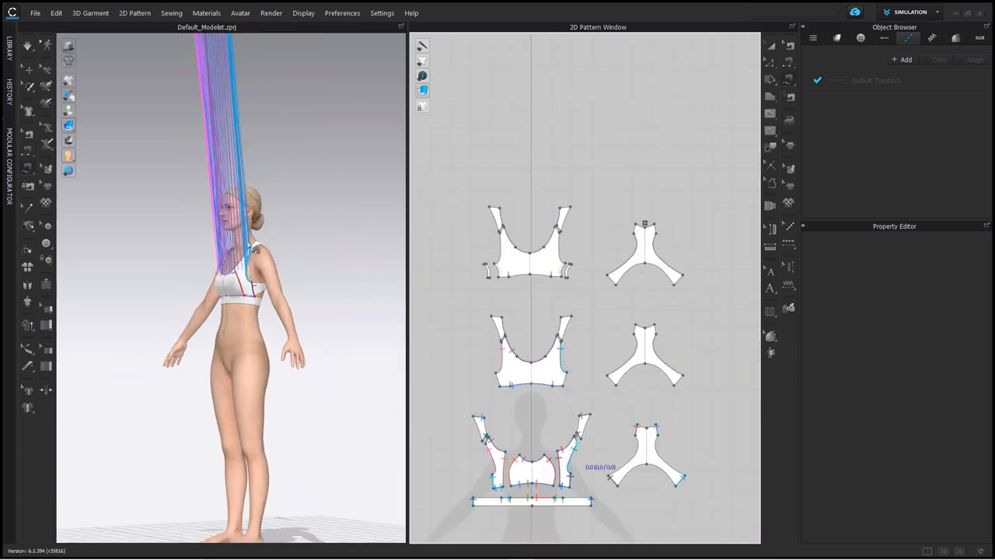
pyautogui.moveTo(252, 185); pyautogui.dragTo(266, 311, button='middle')
pyautogui.moveTo(266, 311); pyautogui.dragTo(324, 323, button='right')
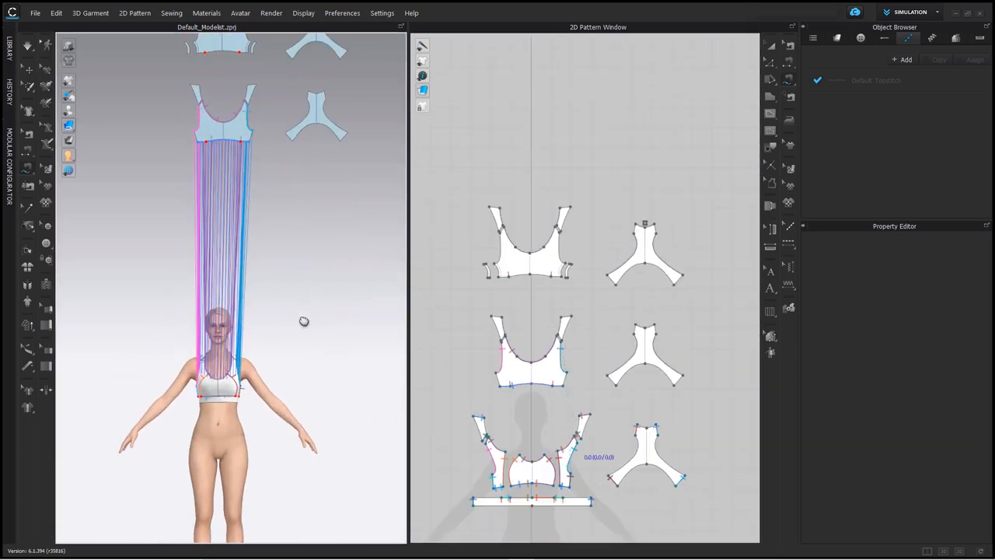
pyautogui.moveTo(304, 321); pyautogui.dragTo(305, 331, button='middle')
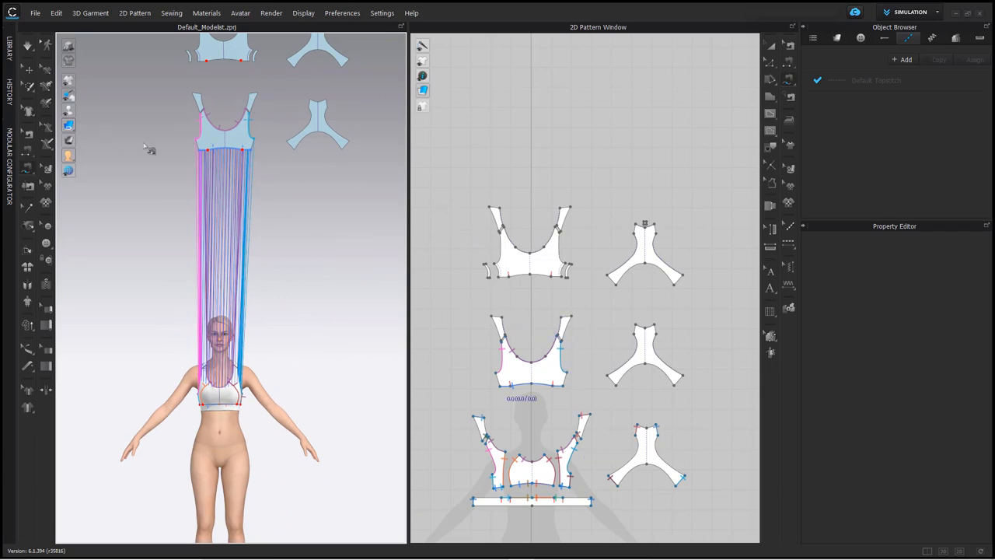
pyautogui.click(29, 71)
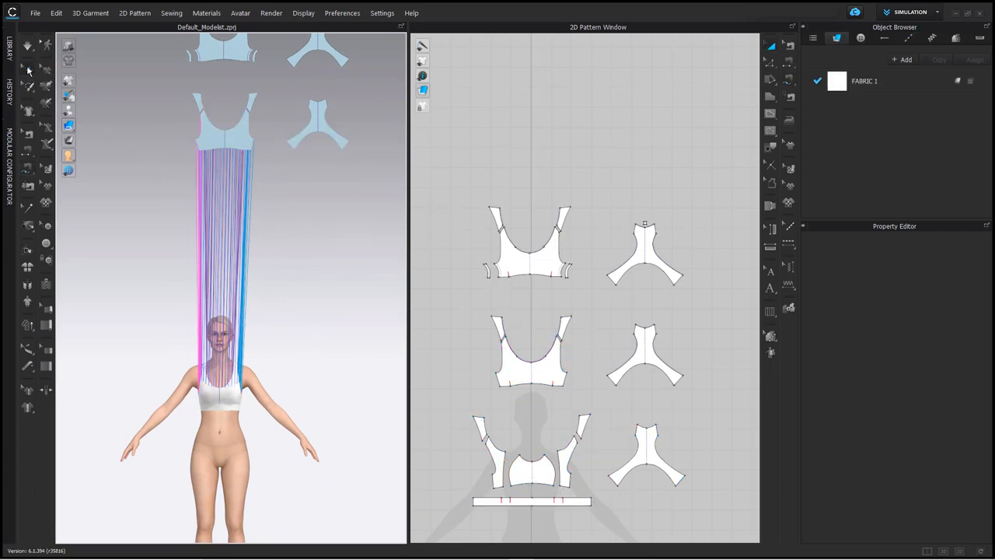
pyautogui.rightClick(224, 140)
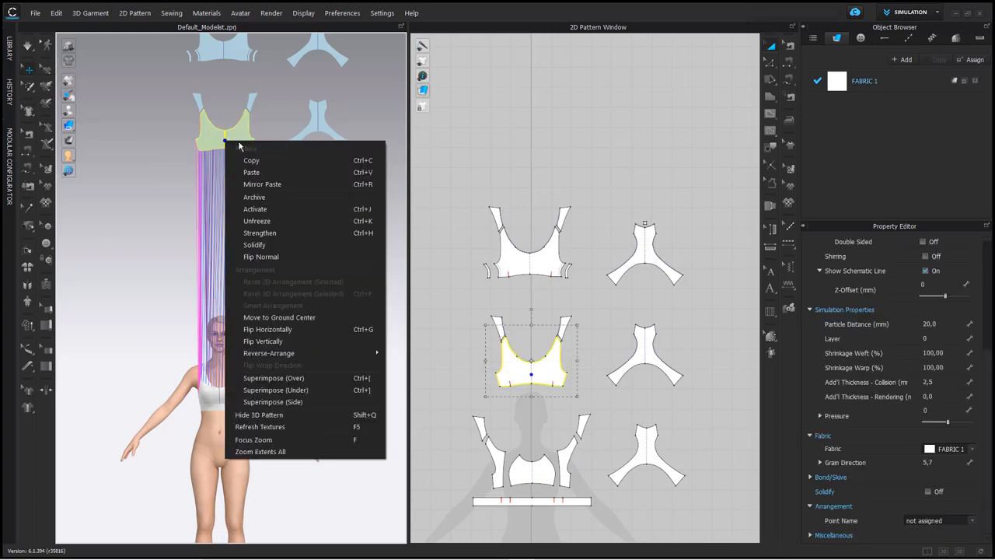
pyautogui.click(249, 221)
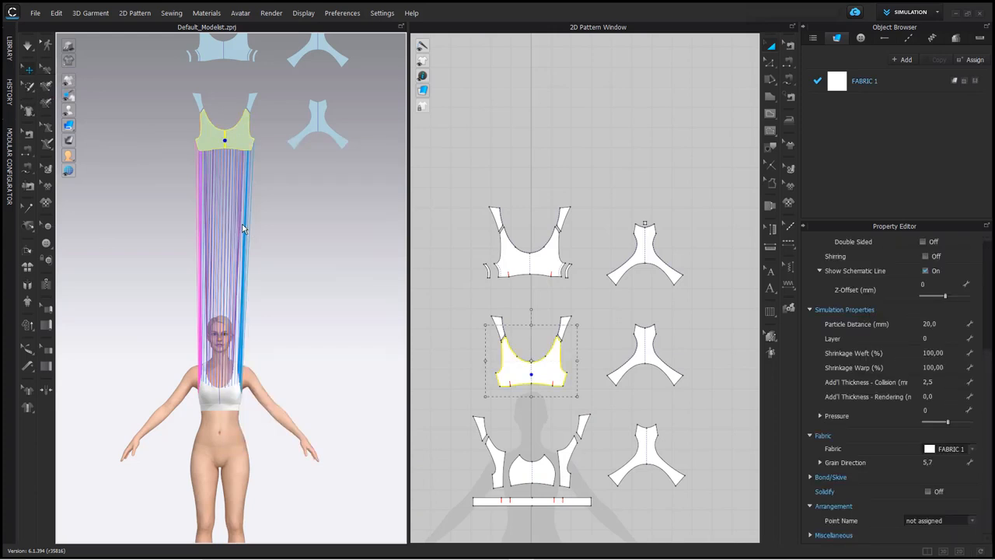
# Step: Place the middle-row front panel beneath the sewn outer layer on the avatar with Superimpose (Under)
pyautogui.rightClick(231, 145)
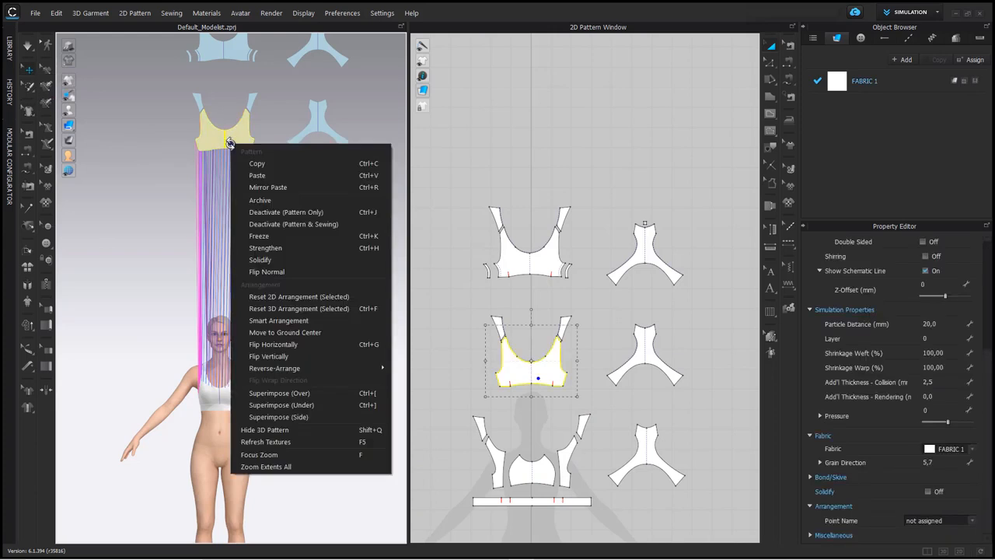
pyautogui.click(282, 404)
pyautogui.scroll(8, 266, 281)
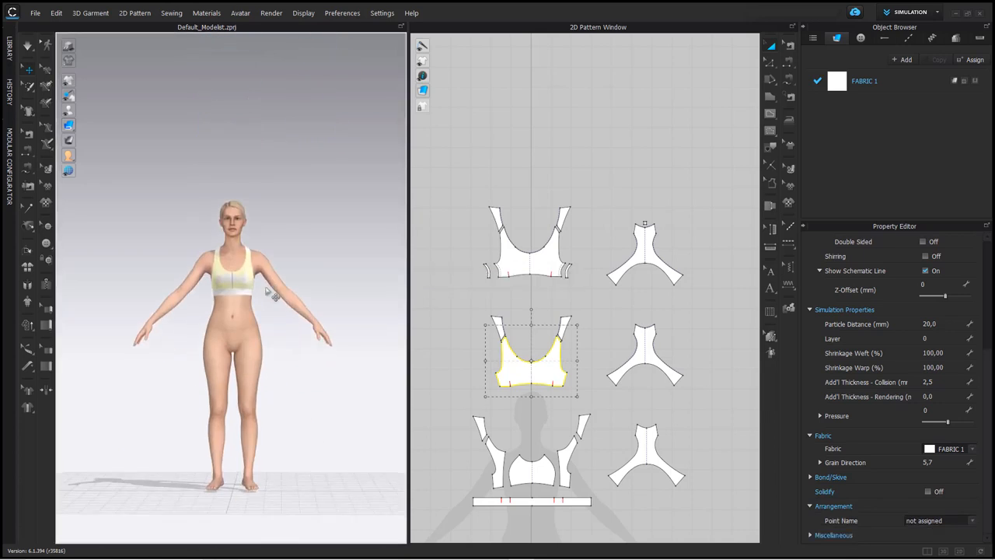
pyautogui.scroll(2, 267, 281)
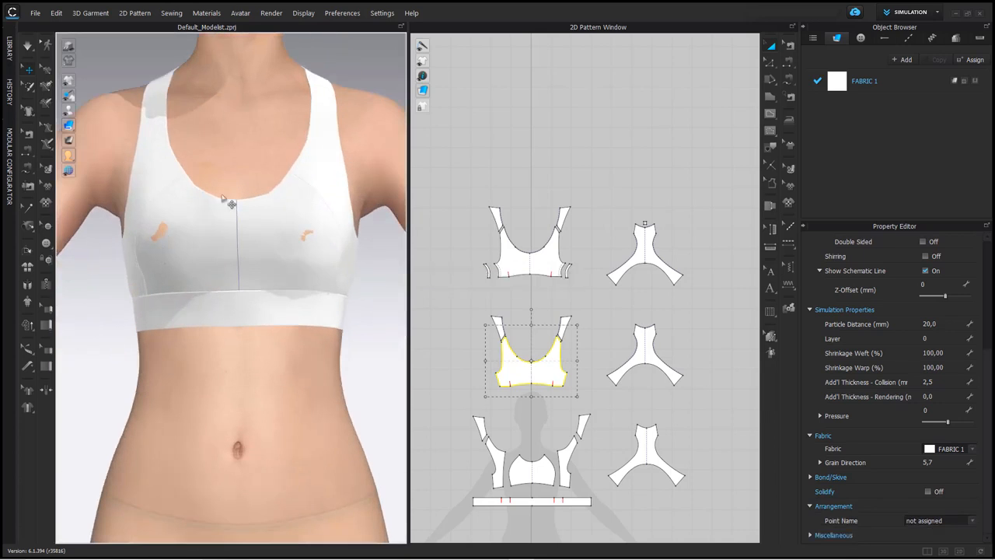
# Step: Simulate the garment so the superimposed middle-row front panel settles under the outer layer, then clear the pattern selection
pyautogui.click(26, 46)
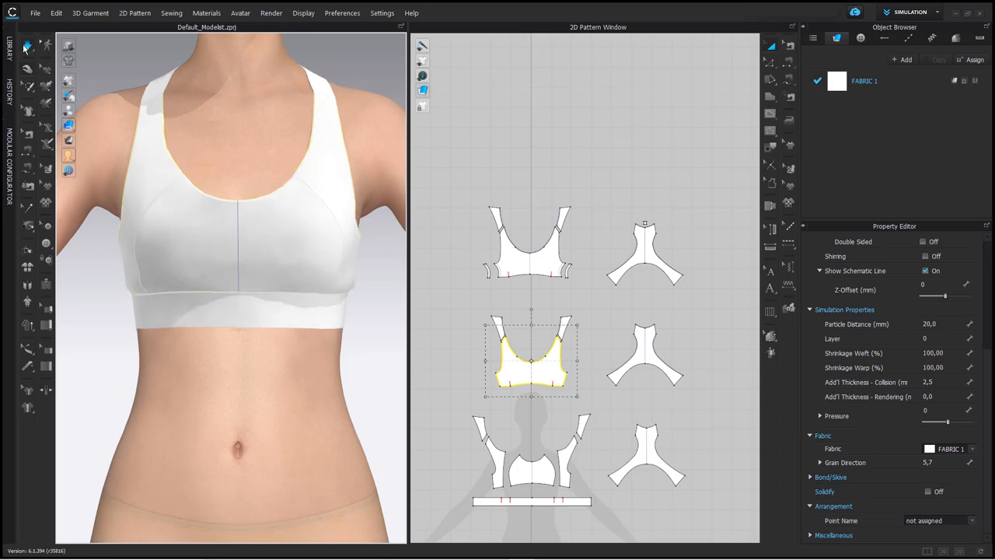
pyautogui.moveTo(315, 156); pyautogui.dragTo(213, 331, button='right')
pyautogui.click(171, 345)
pyautogui.scroll(-2, 231, 348)
pyautogui.scroll(-3, 230, 348)
pyautogui.moveTo(213, 331); pyautogui.dragTo(243, 314, button='middle')
pyautogui.scroll(3, 233, 285)
pyautogui.scroll(1, 234, 285)
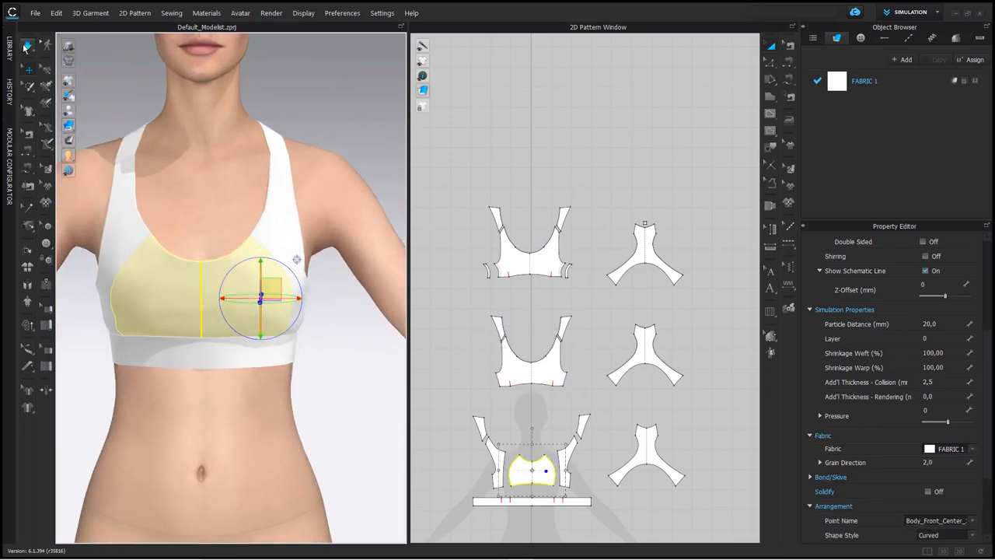
pyautogui.click(24, 47)
pyautogui.click(537, 328)
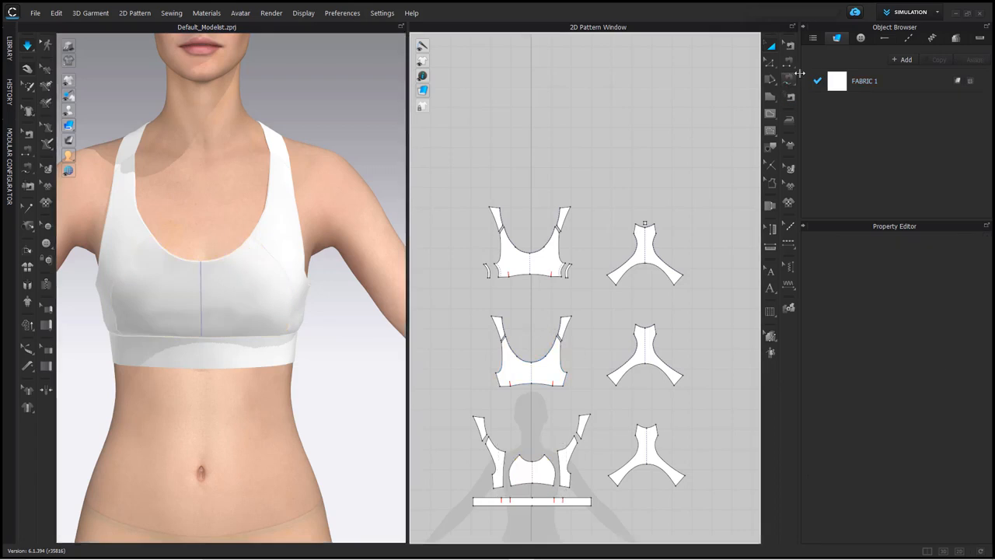
# Step: Sew the neckline edge of the middle row's strap on the wearer's left to the matching bottom-row strap, using the Turned seam type
pyautogui.click(789, 87)
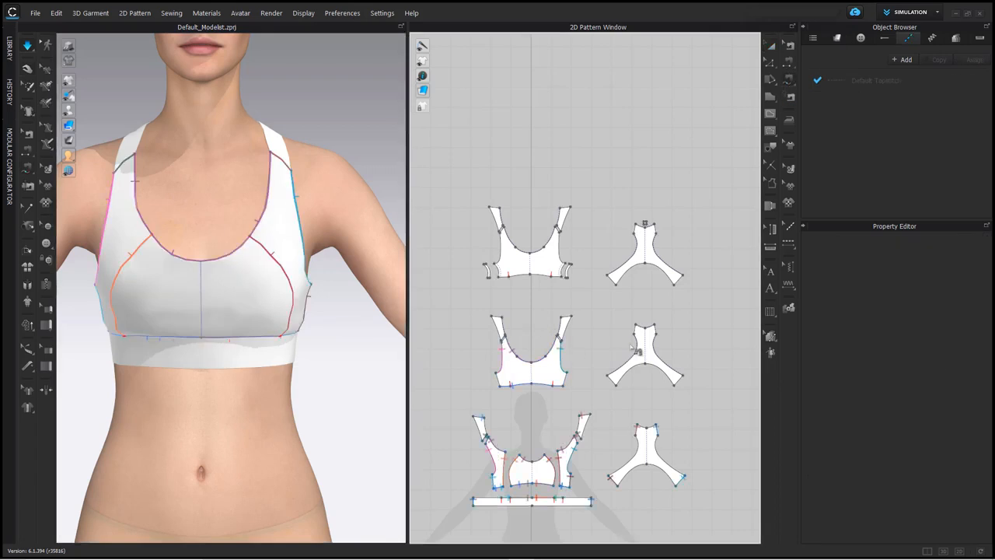
pyautogui.scroll(5, 565, 329)
pyautogui.scroll(-5, 544, 349)
pyautogui.scroll(2, 549, 371)
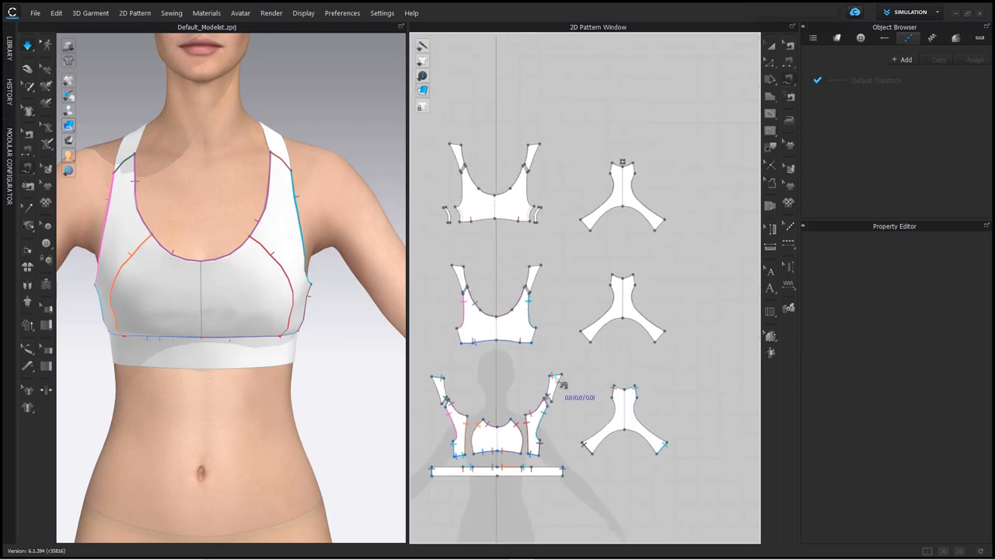
pyautogui.click(789, 47)
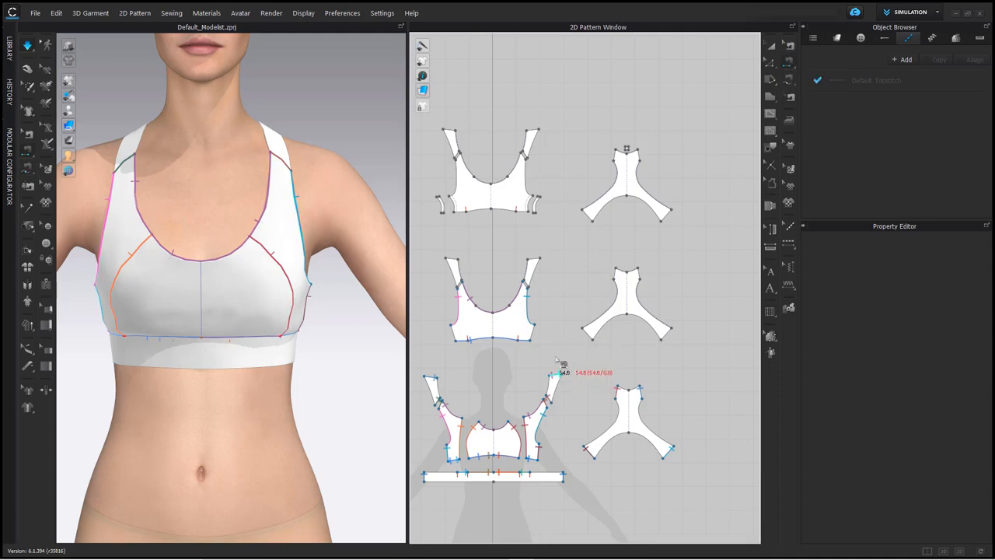
pyautogui.click(534, 278)
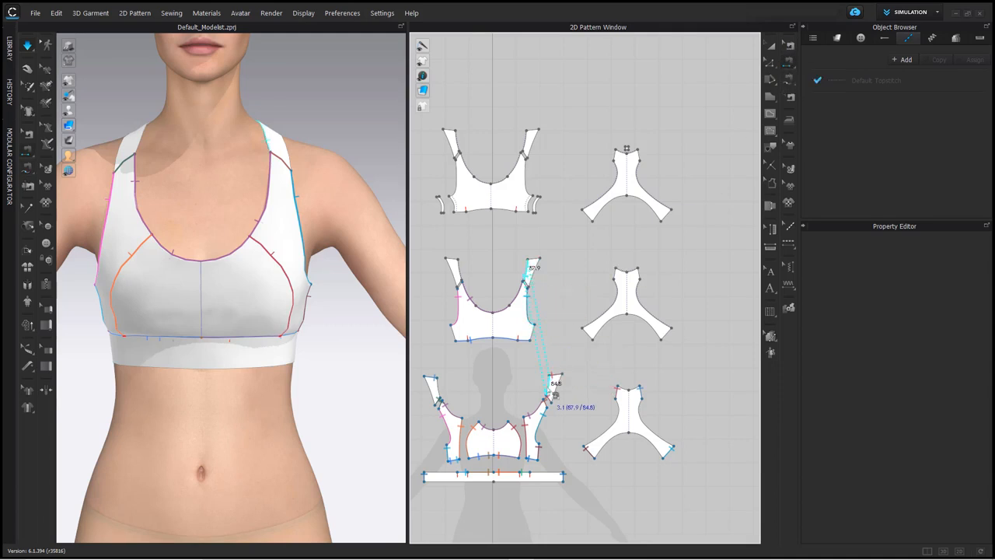
pyautogui.click(552, 393)
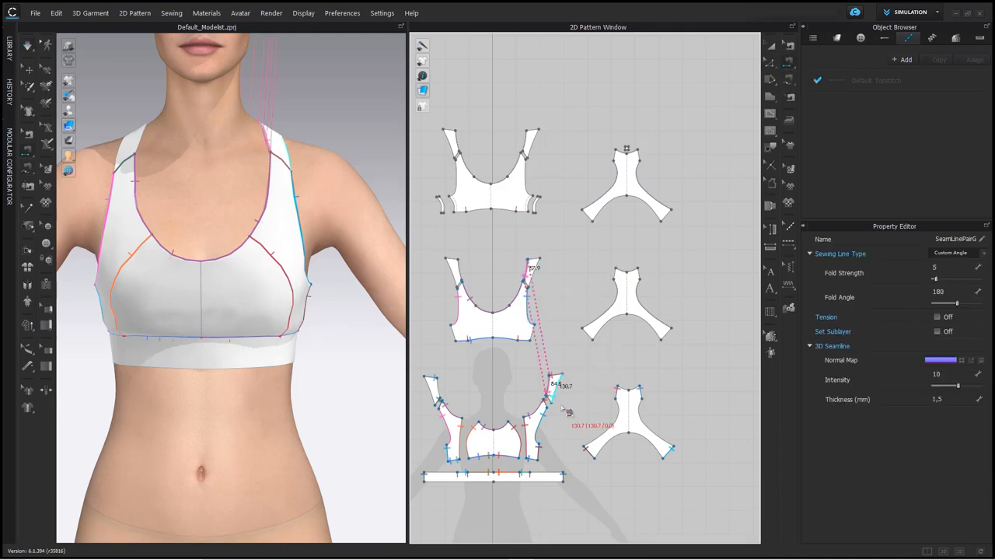
pyautogui.click(950, 255)
pyautogui.click(950, 265)
# Step: Sew the outer edge of the same middle-row strap to the bottom-row strap's outer edge, using the Turned seam type
pyautogui.click(533, 276)
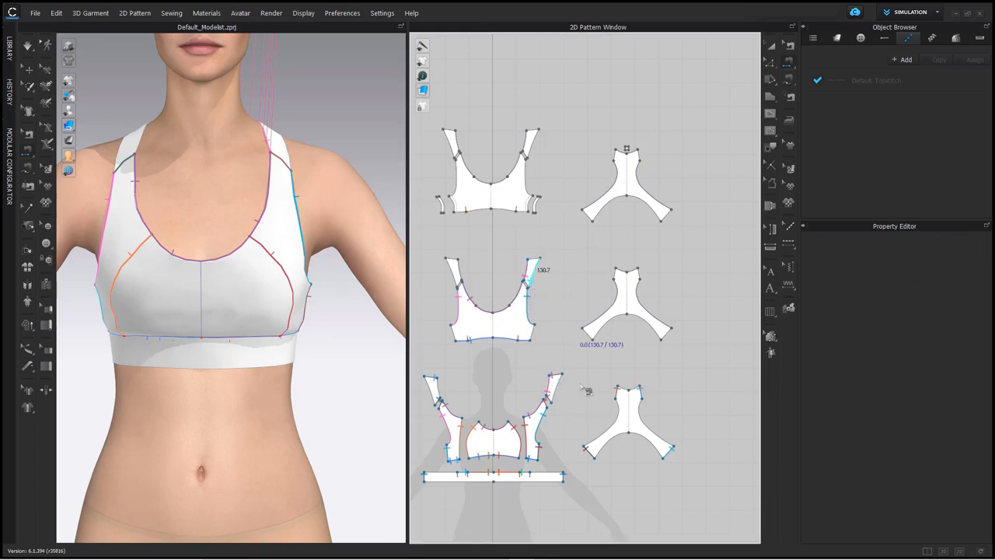
pyautogui.click(554, 391)
pyautogui.click(976, 259)
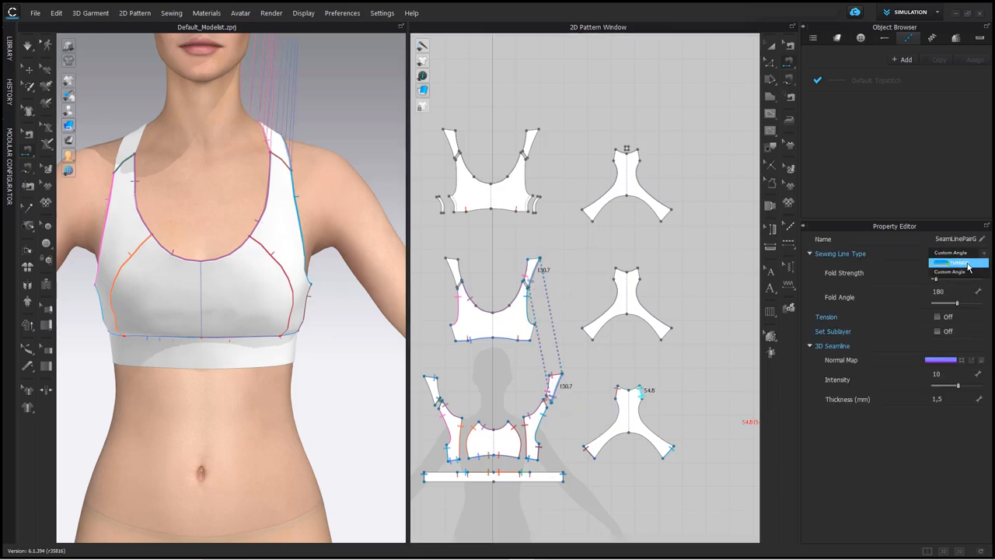
pyautogui.click(967, 265)
# Step: Sew the inner and outer edges of the opposite middle-row strap to the matching bottom-row strap as Turned seams
pyautogui.click(456, 272)
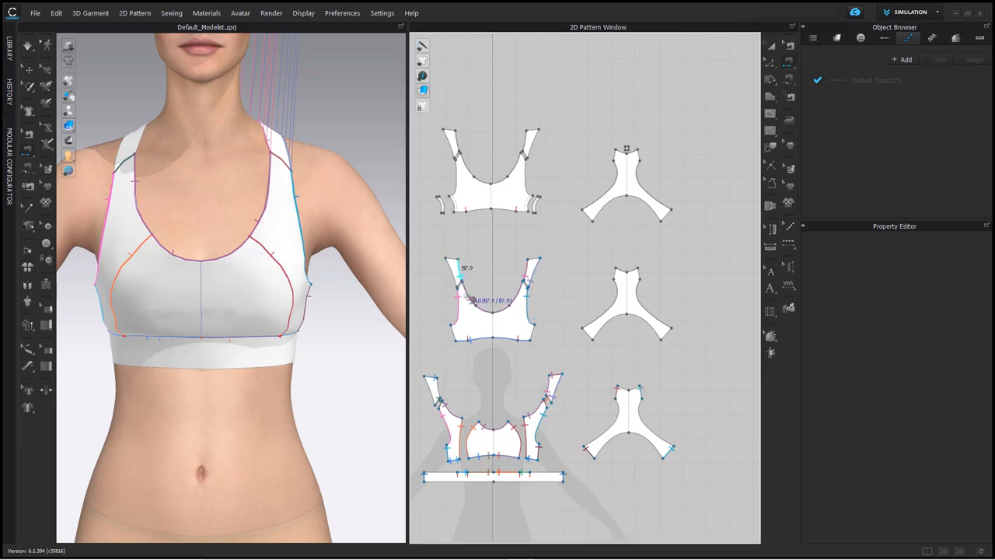
pyautogui.click(436, 393)
pyautogui.click(955, 255)
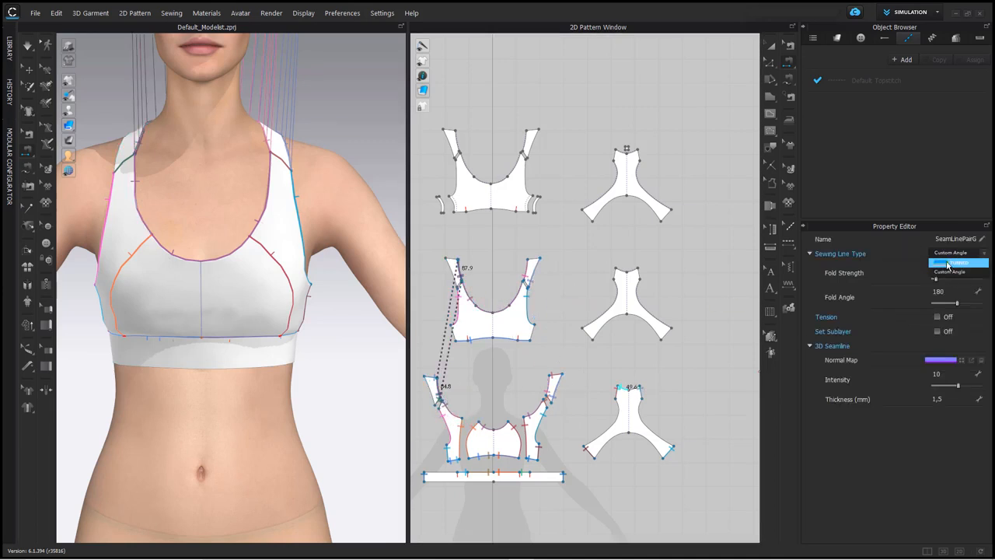
pyautogui.click(949, 265)
pyautogui.click(451, 272)
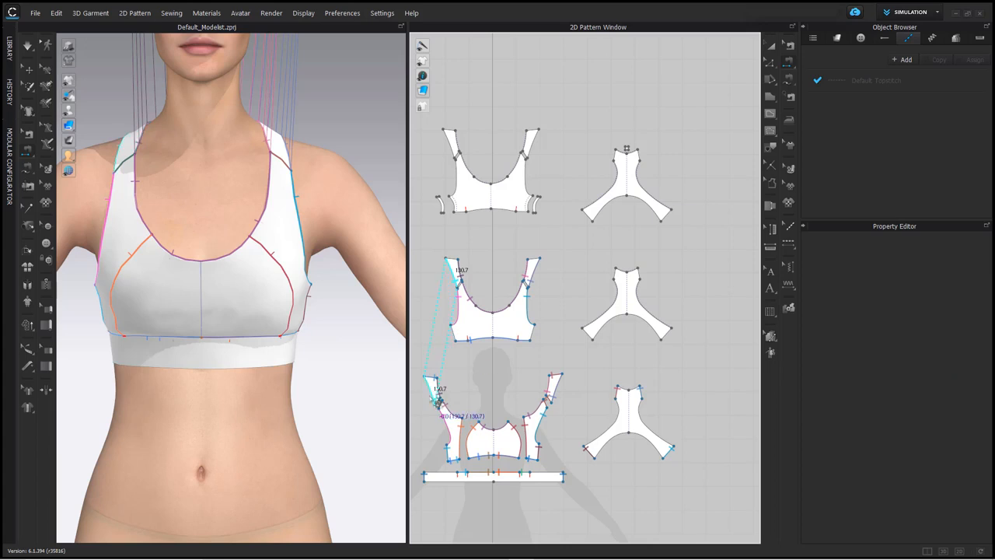
pyautogui.click(435, 394)
pyautogui.click(956, 261)
pyautogui.click(950, 273)
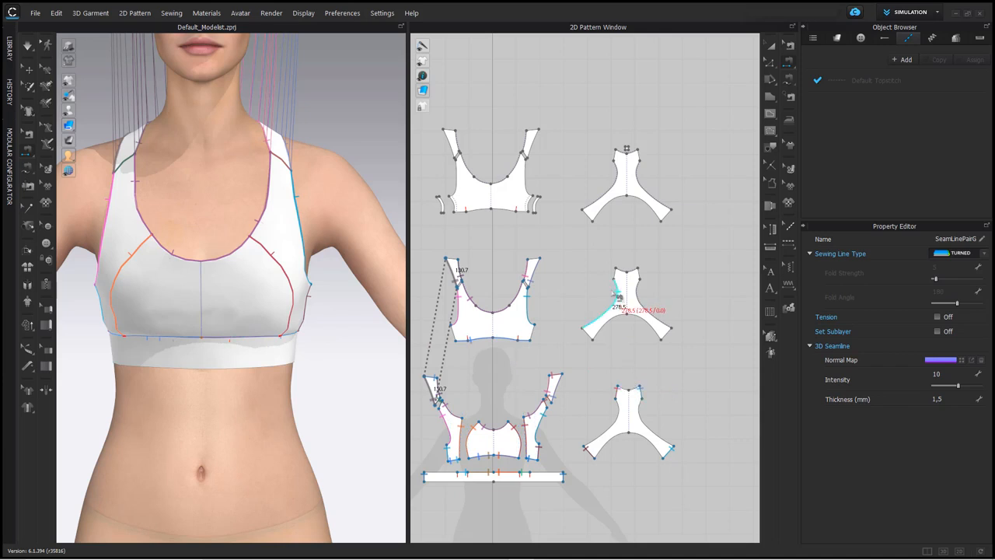
# Step: Sew the middle-row back panel's two armhole edges to those of the bottom-row back panel, using the Turned seam type
pyautogui.click(612, 292)
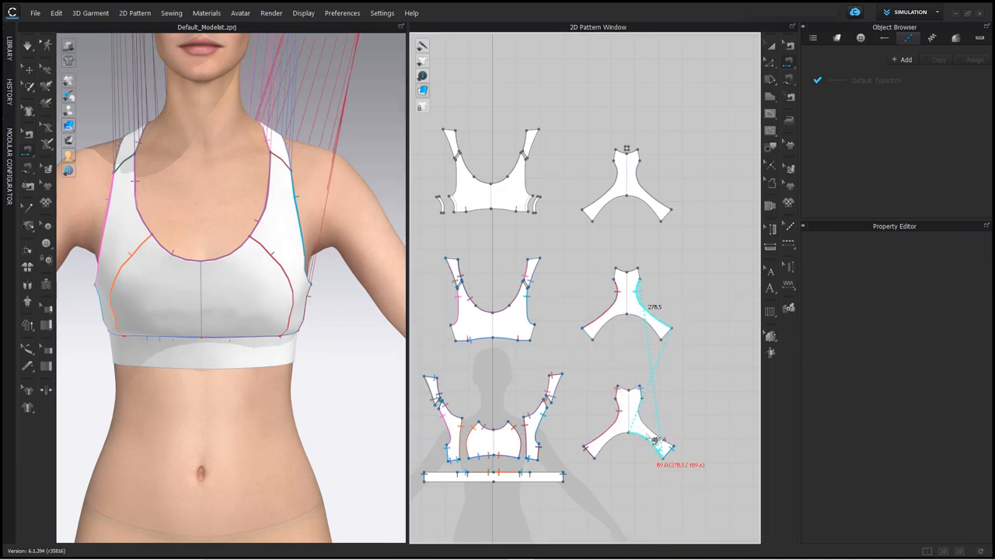
pyautogui.click(648, 426)
pyautogui.click(954, 257)
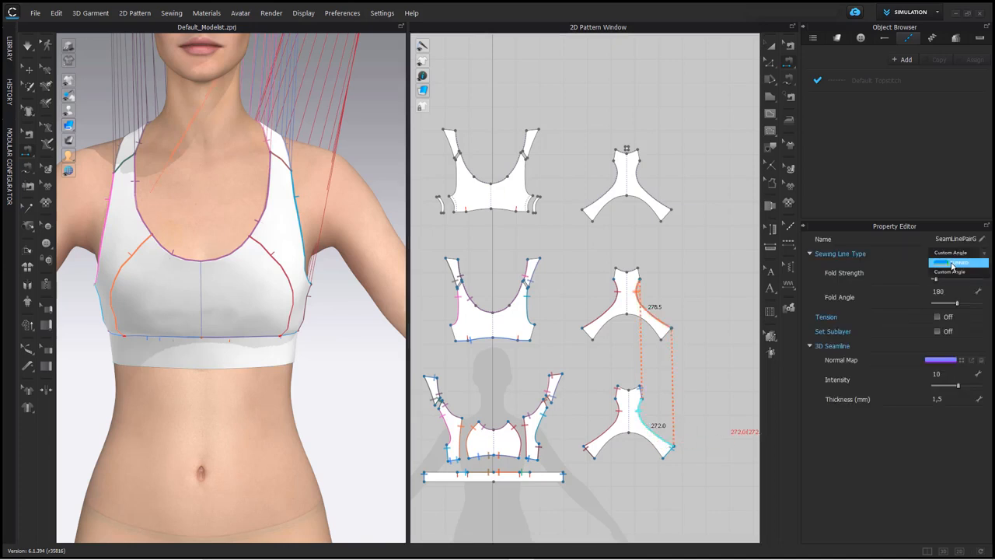
pyautogui.click(953, 261)
# Step: Sew both halves of the middle back panel's curved lower edge to the bottom back panel's lower edge as Turned seams
pyautogui.click(646, 326)
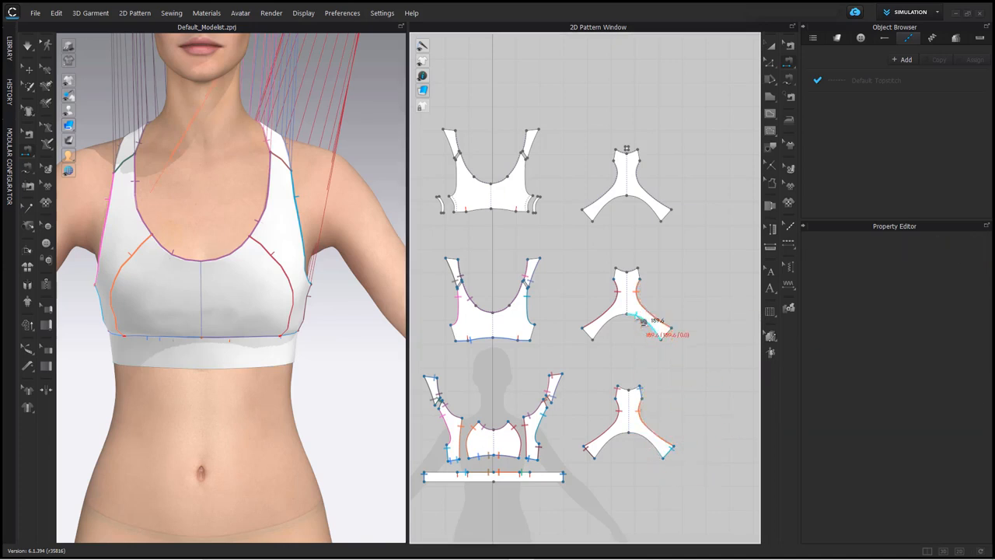
pyautogui.click(655, 451)
pyautogui.click(956, 256)
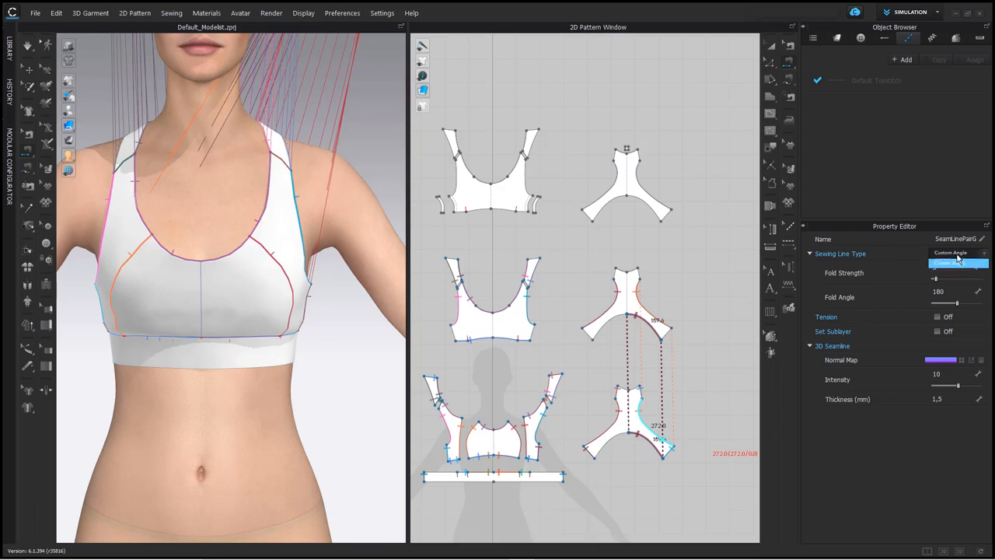
pyautogui.click(953, 262)
pyautogui.click(622, 320)
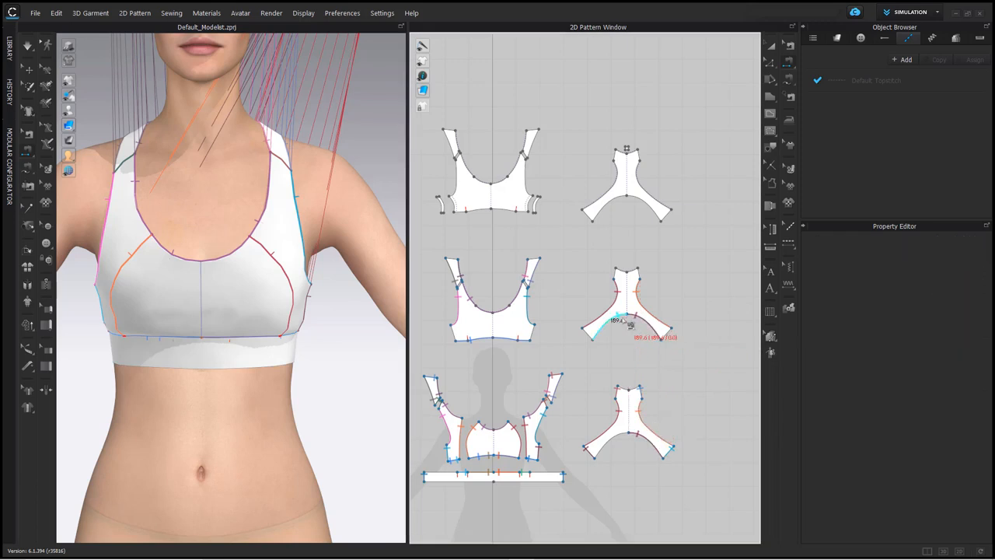
pyautogui.click(653, 436)
pyautogui.click(964, 255)
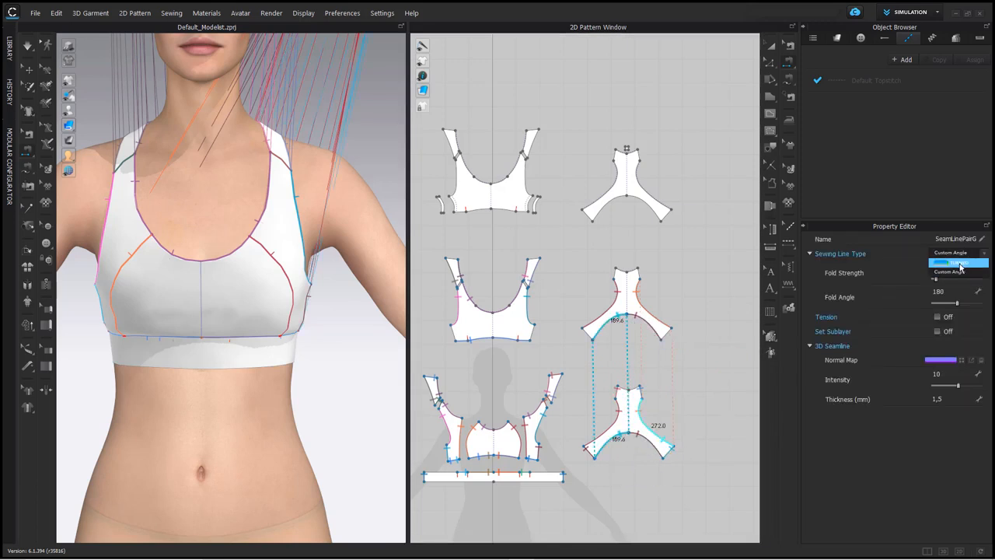
pyautogui.click(960, 264)
# Step: Sew both halves of the middle back panel's upper edge to the bottom back panel's upper edge as Turned seams
pyautogui.click(624, 271)
pyautogui.click(629, 388)
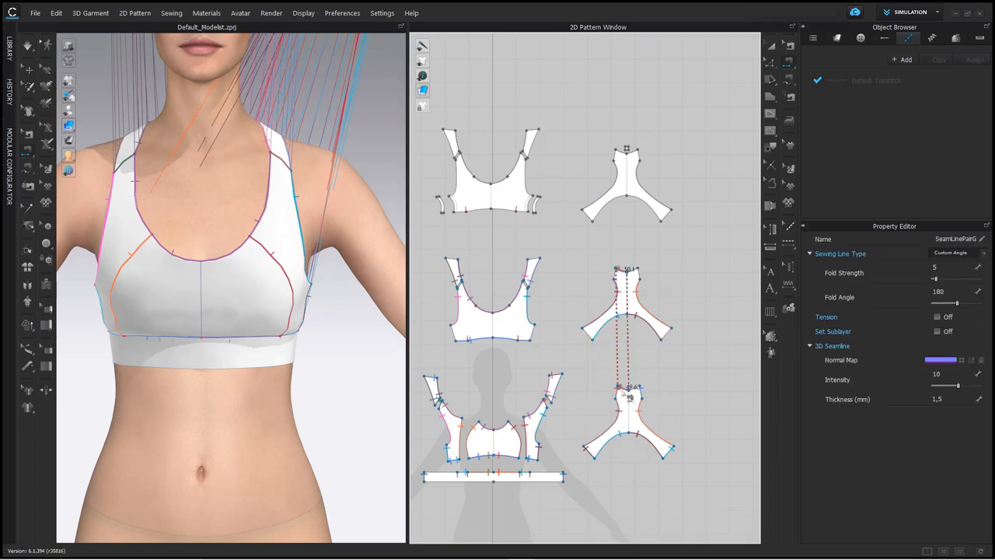
pyautogui.click(955, 256)
pyautogui.click(954, 265)
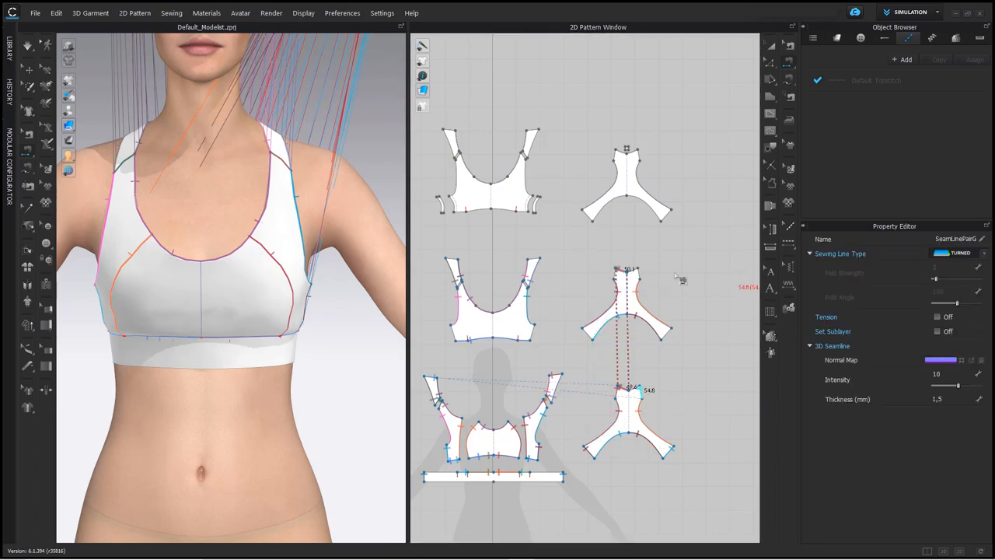
pyautogui.click(633, 272)
pyautogui.click(642, 395)
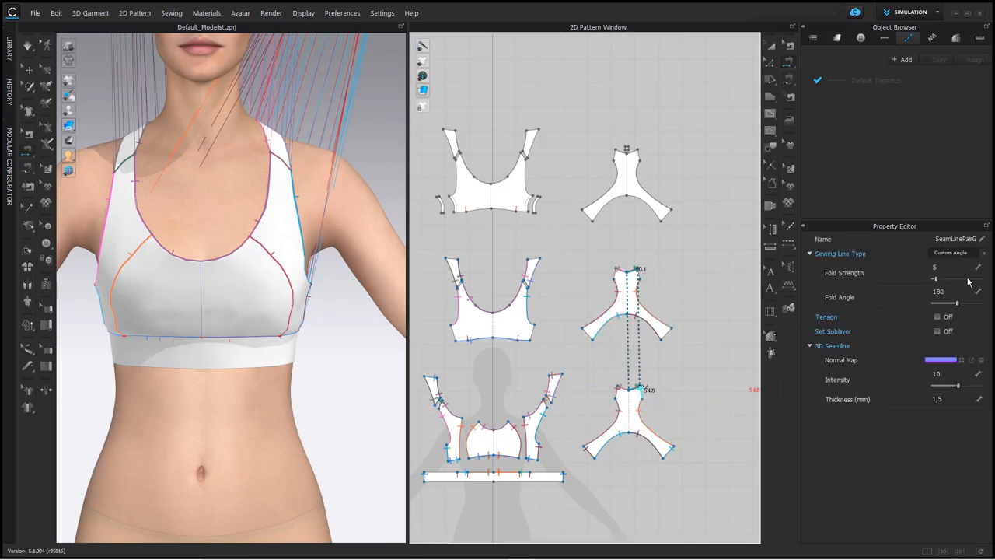
pyautogui.click(964, 256)
pyautogui.click(956, 265)
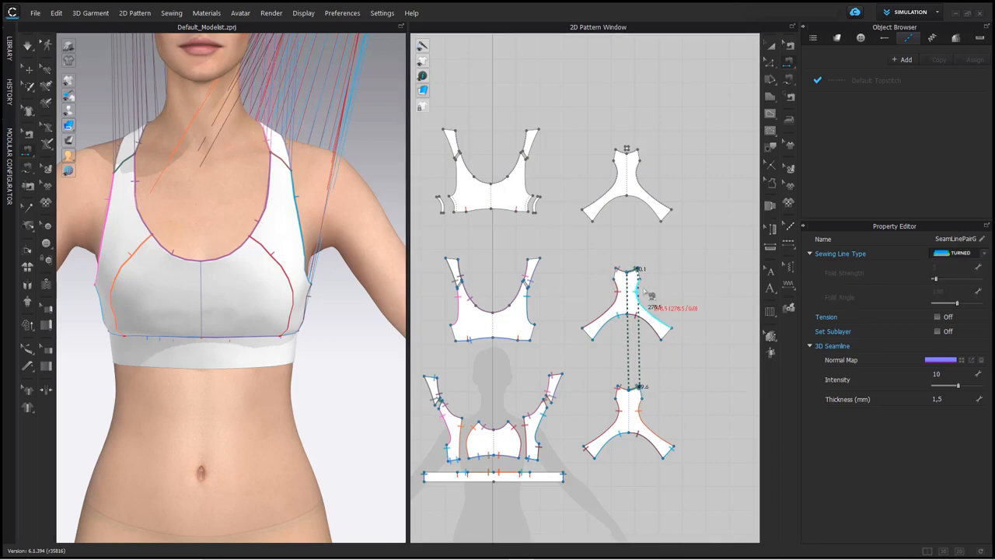
pyautogui.scroll(-4, 633, 325)
pyautogui.scroll(-3, 436, 326)
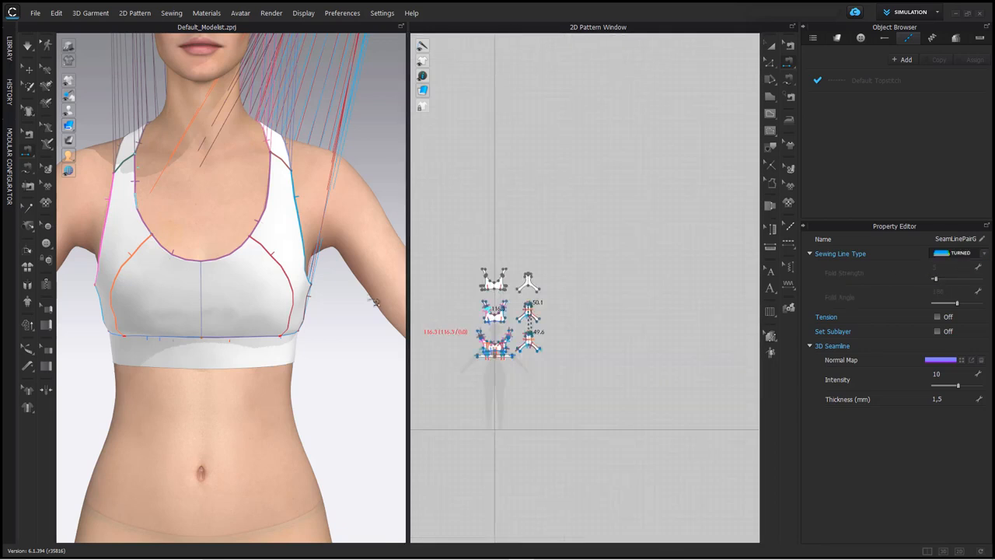
pyautogui.scroll(-3, 224, 232)
pyautogui.scroll(-6, 224, 232)
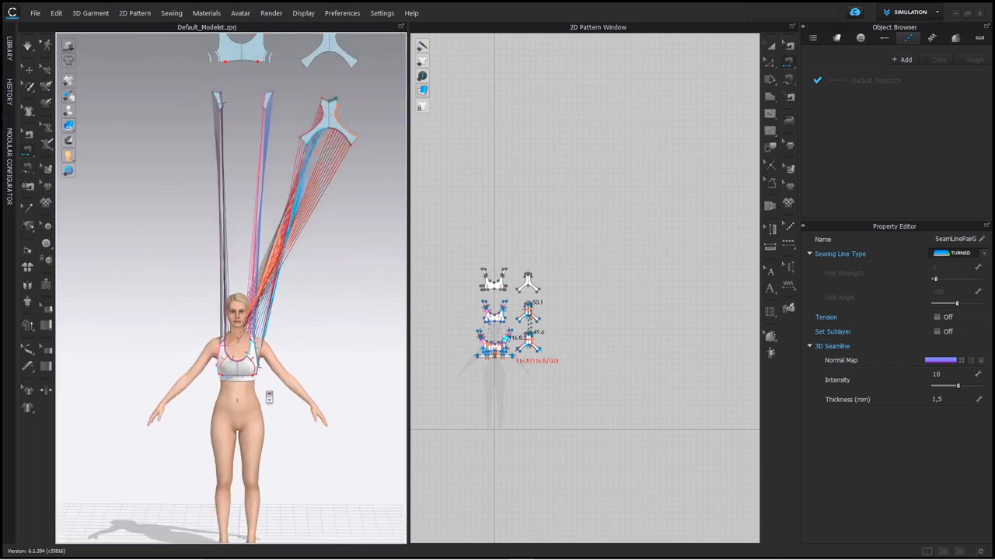
# Step: Unfreeze the two middle-row straps and the middle-row back panel, then superimpose them under the outer layer
pyautogui.click(29, 71)
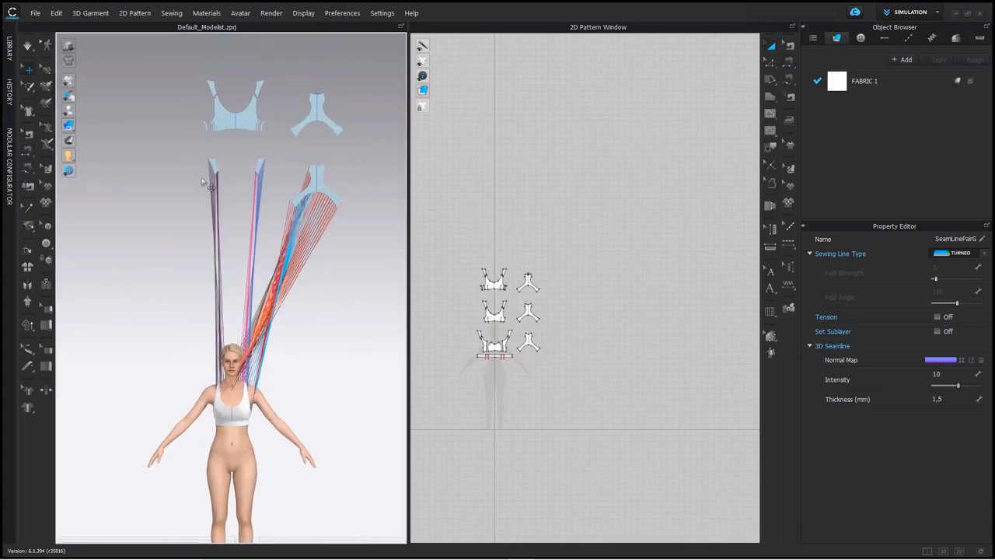
pyautogui.click(217, 173)
pyautogui.keyDown('shift'); pyautogui.click(261, 164); pyautogui.keyUp('shift')
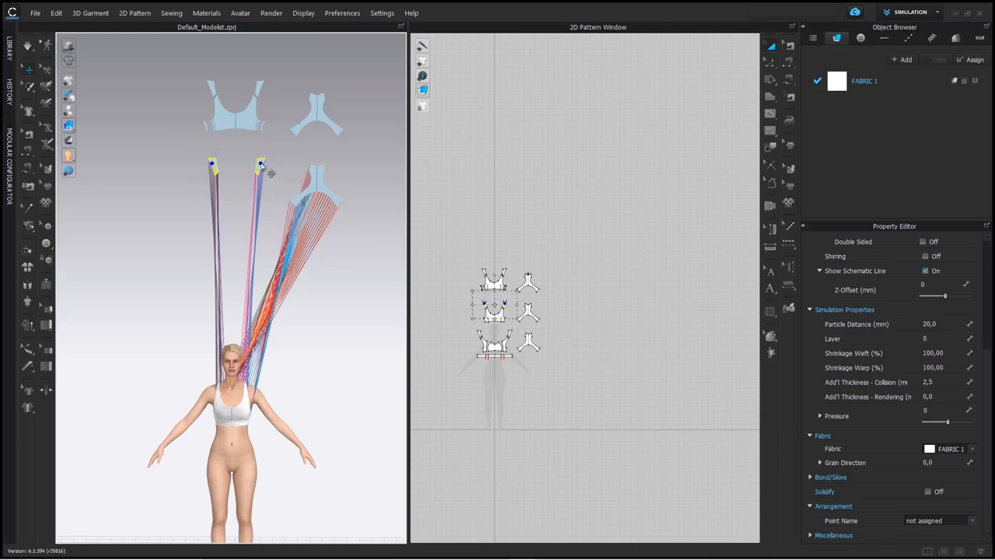
pyautogui.keyDown('shift'); pyautogui.click(324, 180); pyautogui.keyUp('shift')
pyautogui.rightClick(313, 187)
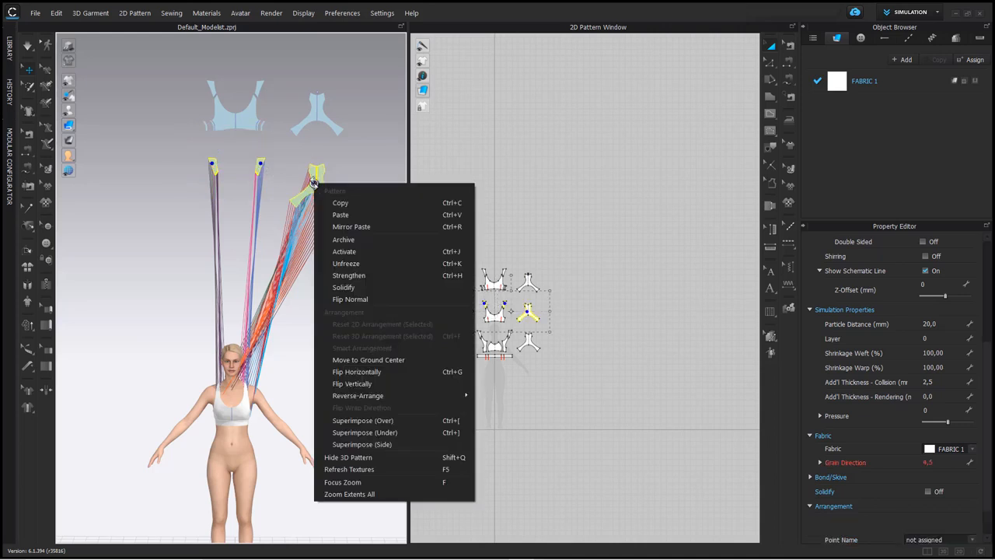
pyautogui.click(342, 264)
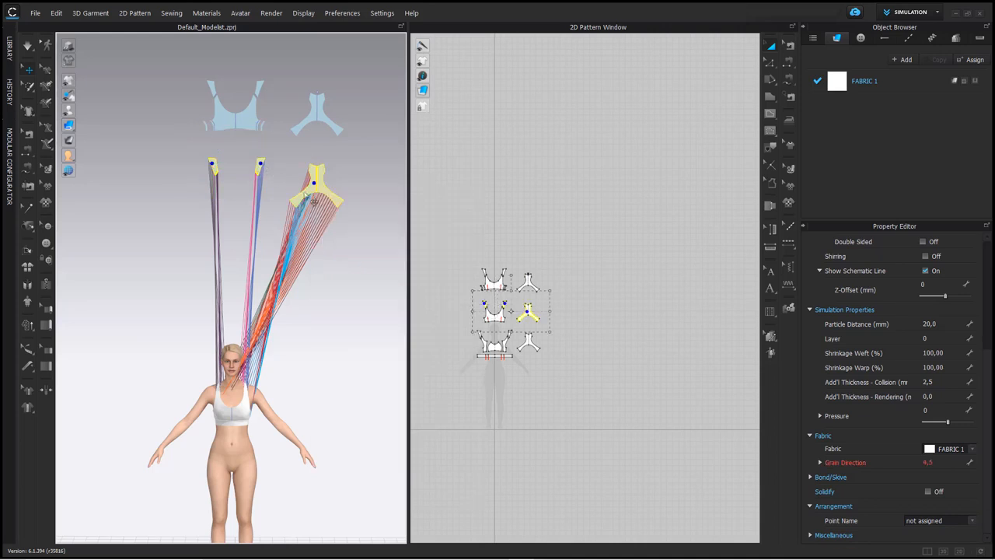
pyautogui.rightClick(318, 180)
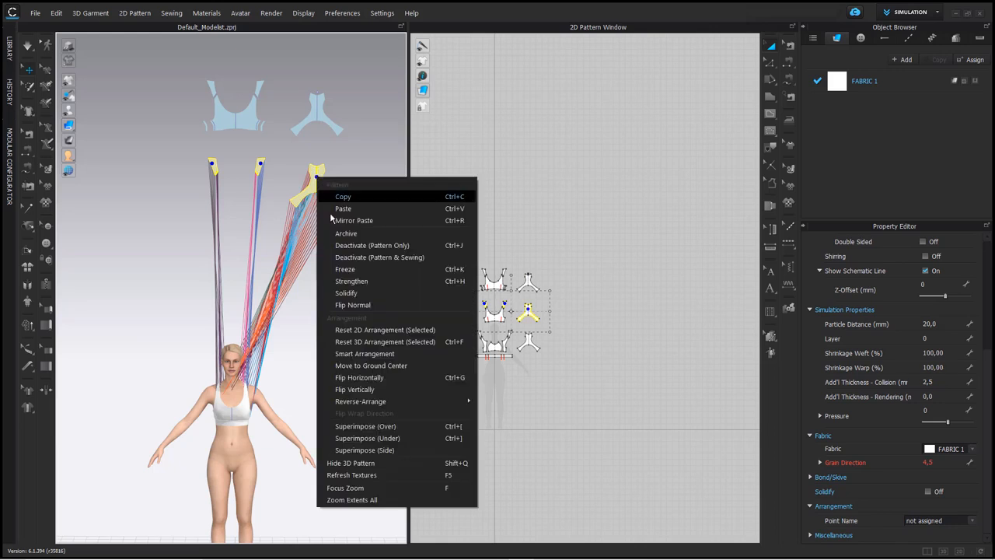
pyautogui.click(356, 443)
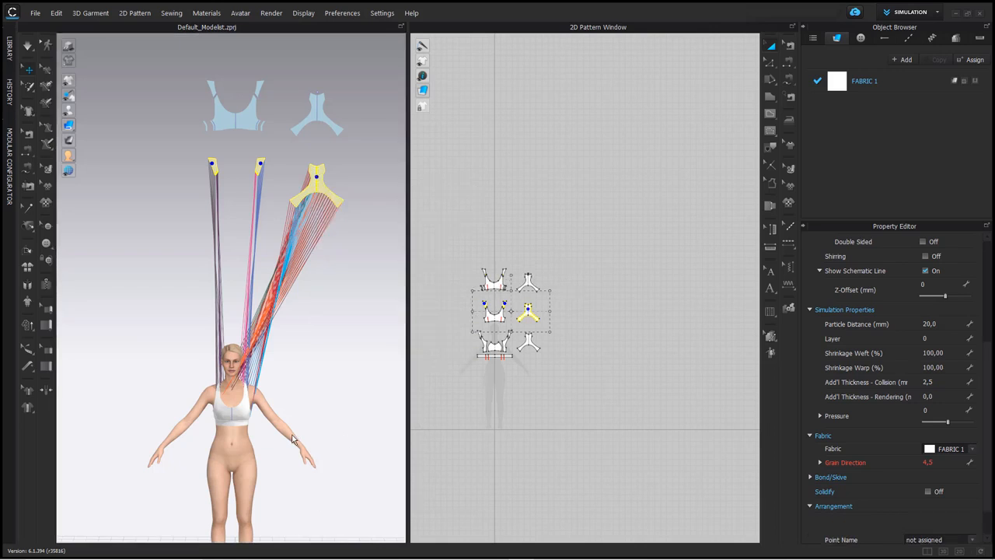
# Step: Run the simulation to settle the superimposed middle-layer straps and back panel on the avatar
pyautogui.moveTo(291, 435); pyautogui.dragTo(307, 236, button='middle')
pyautogui.scroll(5, 307, 231)
pyautogui.scroll(5, 298, 304)
pyautogui.moveTo(334, 193); pyautogui.dragTo(218, 392, button='middle')
pyautogui.moveTo(233, 384); pyautogui.dragTo(241, 387, button='right')
pyautogui.press('space')
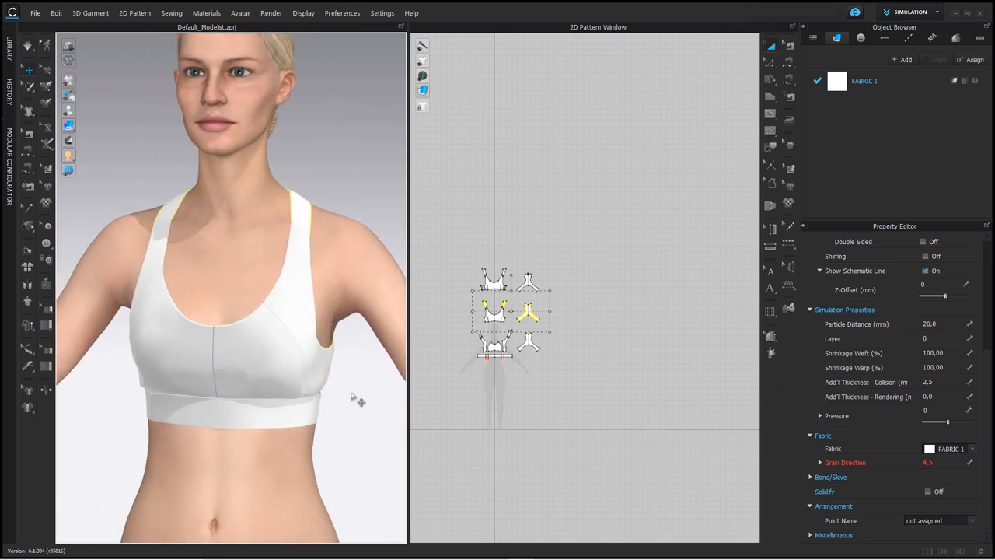
pyautogui.moveTo(360, 402); pyautogui.dragTo(334, 397, button='right')
pyautogui.click(322, 298)
pyautogui.moveTo(321, 301); pyautogui.dragTo(194, 423, button='middle')
pyautogui.moveTo(311, 434); pyautogui.dragTo(349, 420, button='right')
pyautogui.press('space')
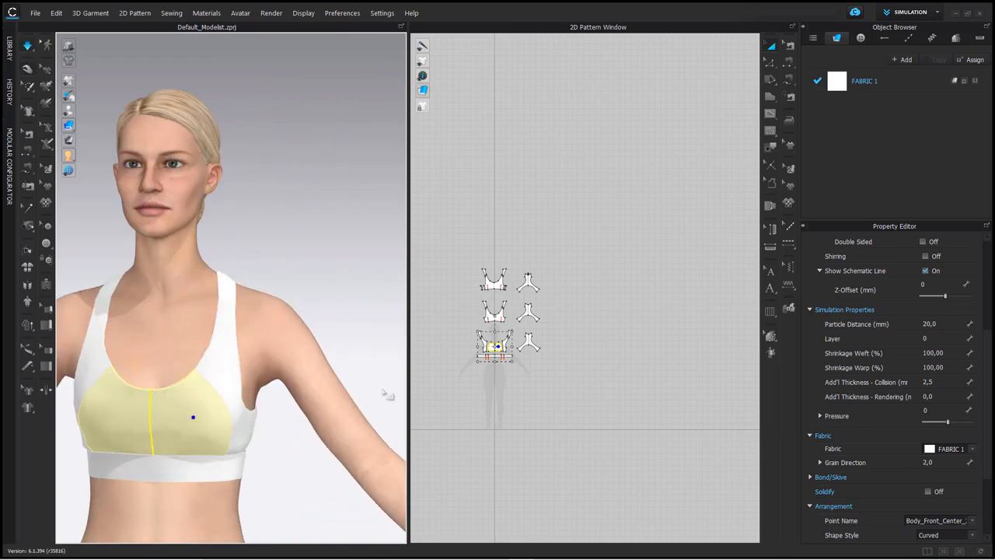
pyautogui.moveTo(265, 350); pyautogui.dragTo(318, 334, button='middle')
# Step: With Segment Sewing, sew the lower end of both middle-row straps to the adjoining shoulder edges of the middle-row front panel
pyautogui.scroll(7, 599, 345)
pyautogui.scroll(8, 463, 307)
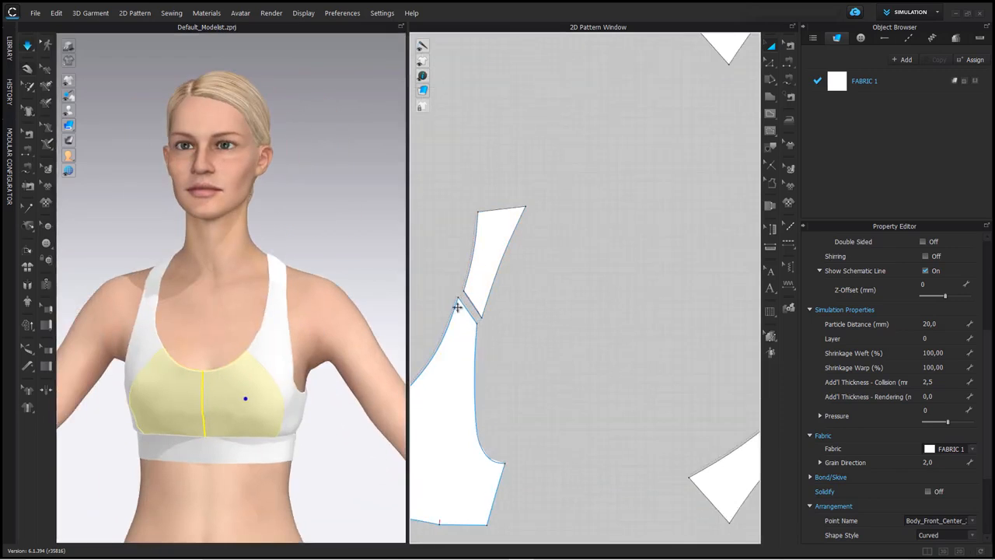
pyautogui.scroll(-4, 505, 206)
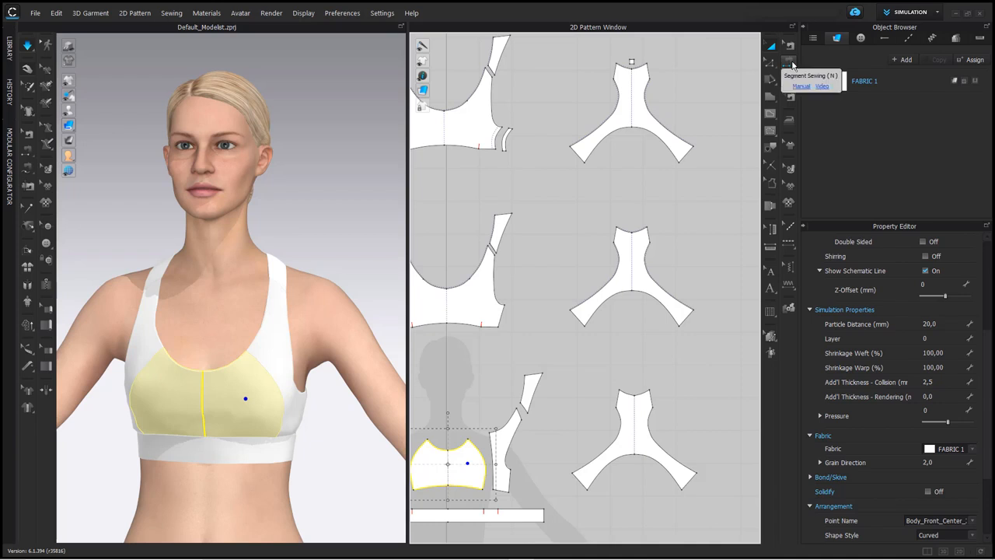
pyautogui.click(790, 65)
pyautogui.scroll(5, 516, 226)
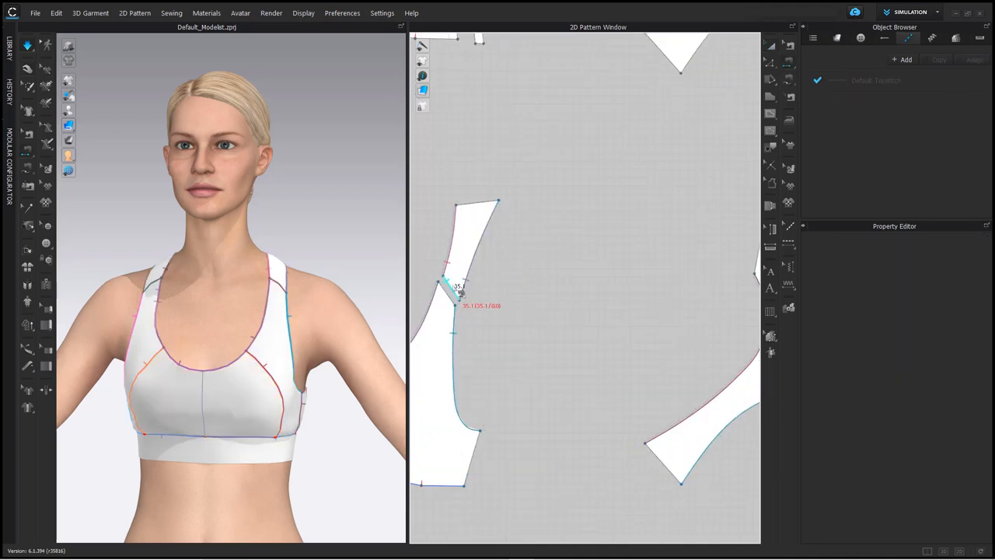
pyautogui.click(446, 288)
pyautogui.scroll(-5, 447, 288)
pyautogui.moveTo(447, 288); pyautogui.dragTo(607, 274, button='middle')
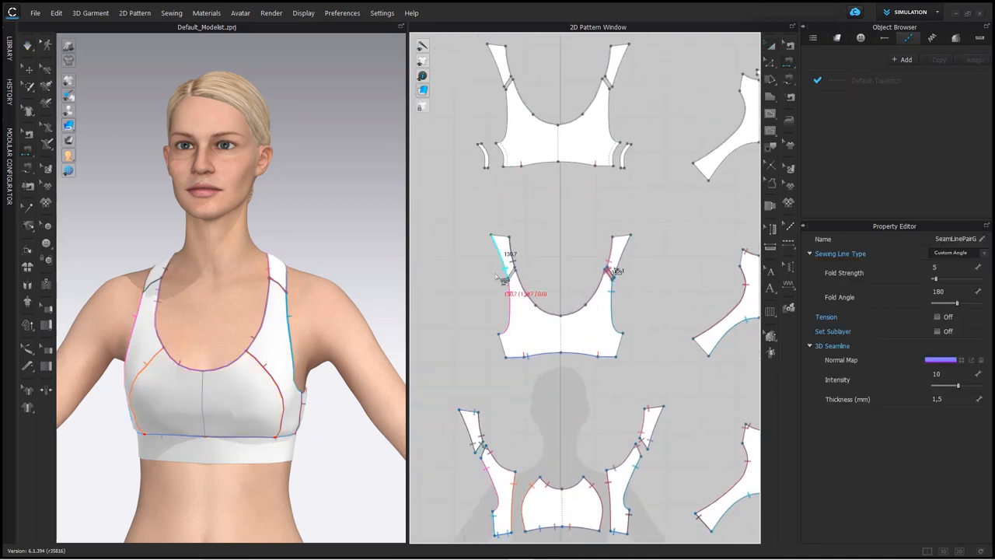
pyautogui.scroll(5, 498, 276)
pyautogui.click(520, 272)
pyautogui.click(524, 276)
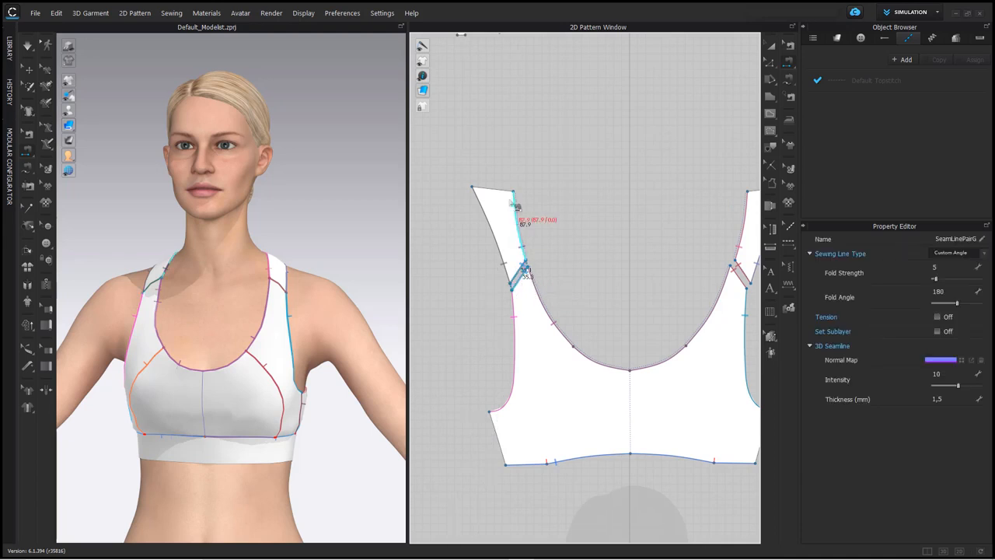
# Step: Try to sew the top edge of one middle-row strap to the middle-row back panel's side edge
pyautogui.scroll(-5, 740, 250)
pyautogui.moveTo(679, 262); pyautogui.dragTo(479, 290, button='middle')
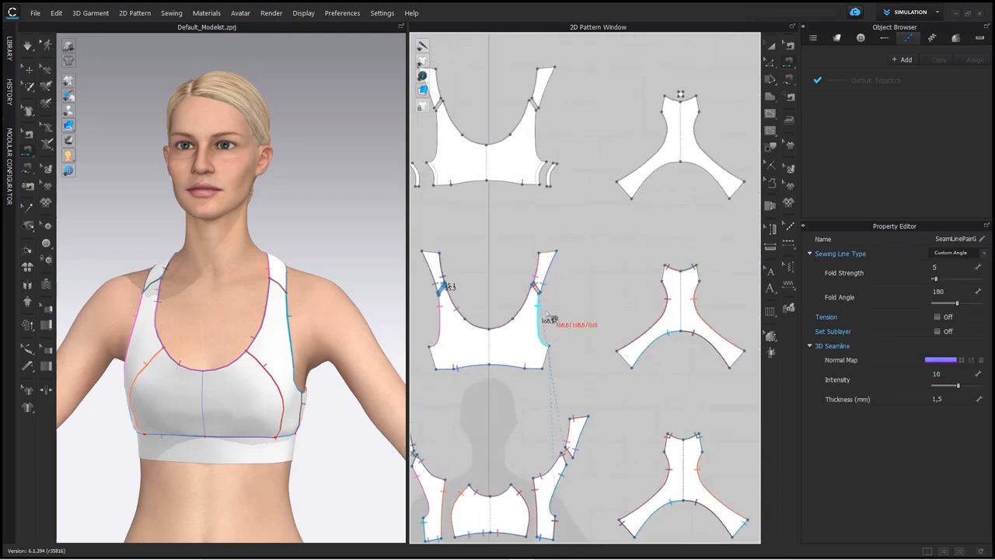
pyautogui.scroll(5, 546, 280)
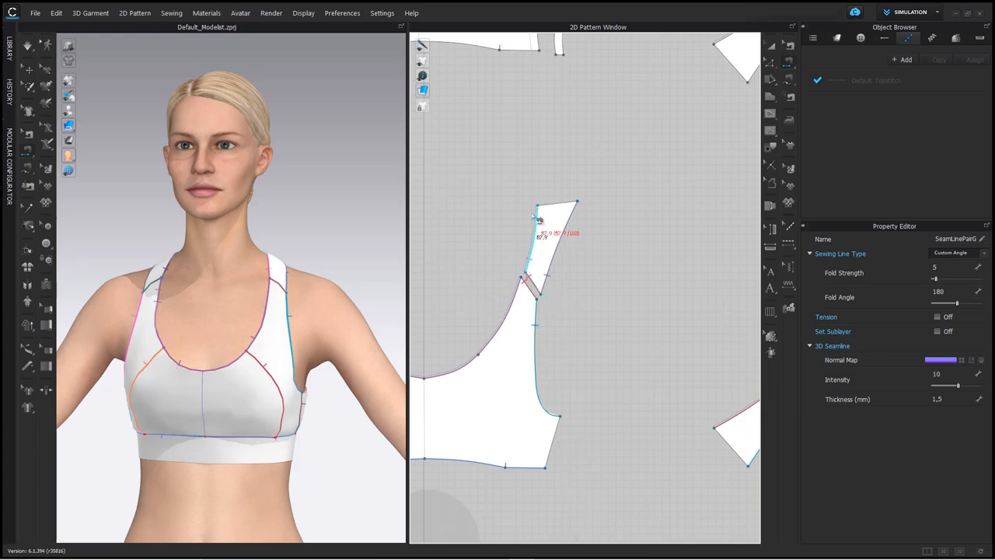
pyautogui.click(556, 204)
pyautogui.scroll(-5, 554, 209)
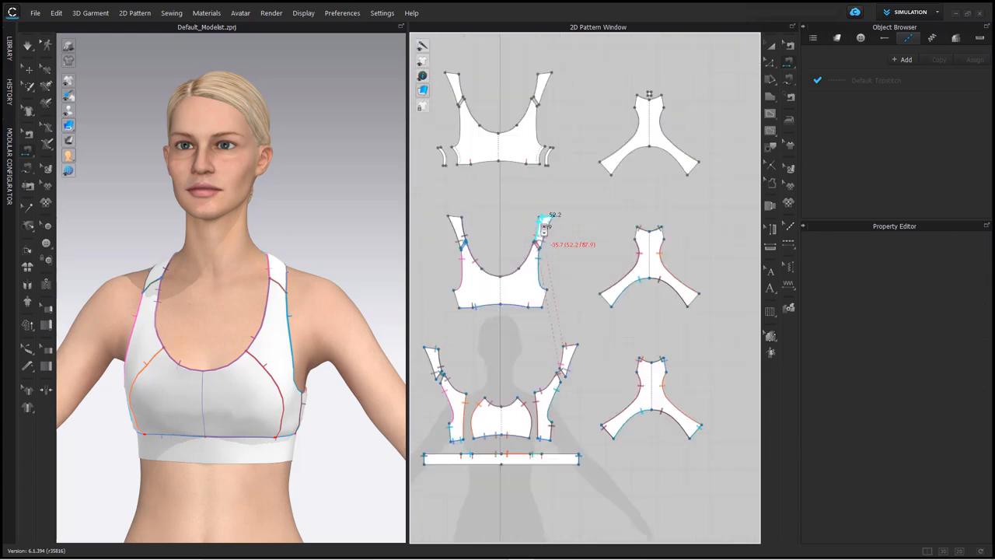
pyautogui.click(610, 303)
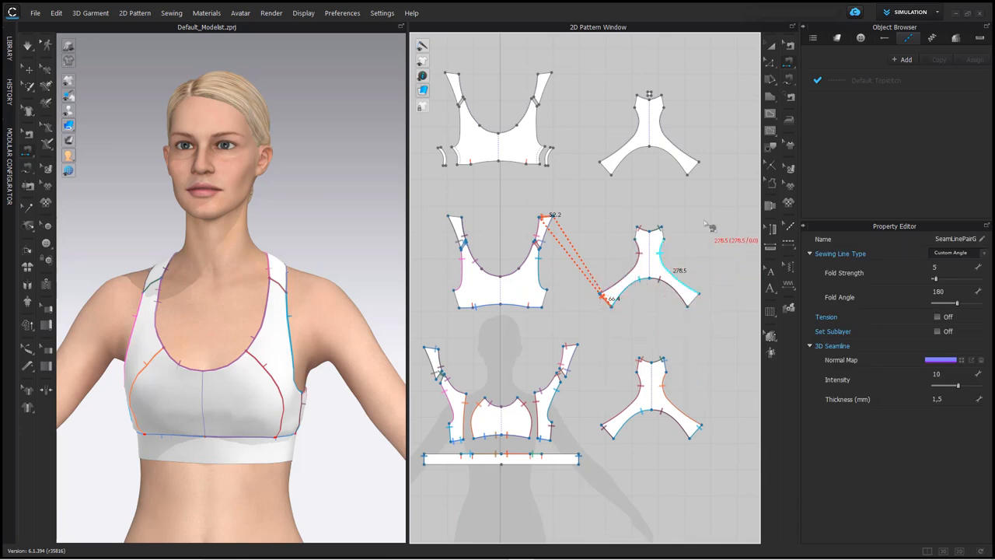
# Step: Sew the top edges of both middle-row straps to the matching upper shoulder edges of the middle-row back panel
pyautogui.click(554, 220)
pyautogui.scroll(5, 548, 222)
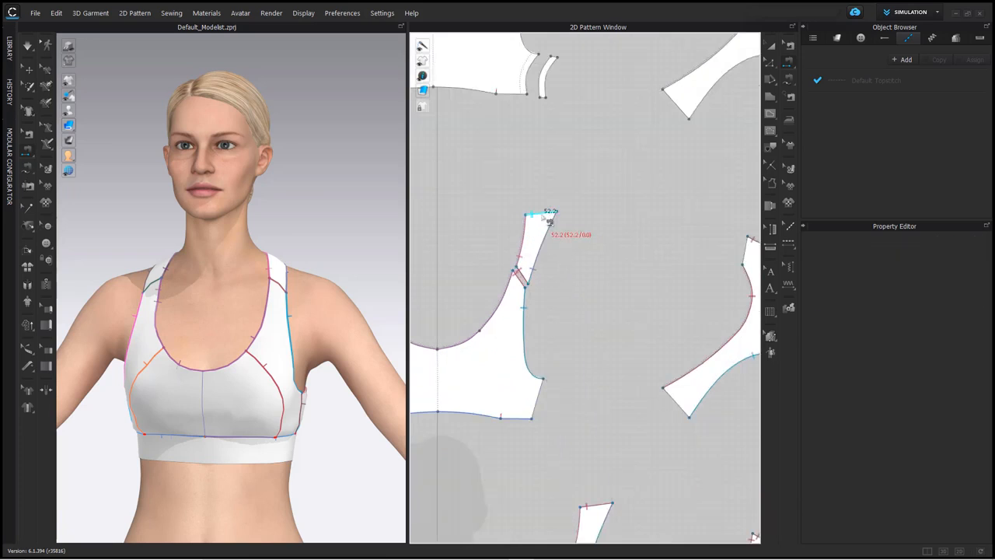
pyautogui.click(752, 247)
pyautogui.scroll(-5, 746, 250)
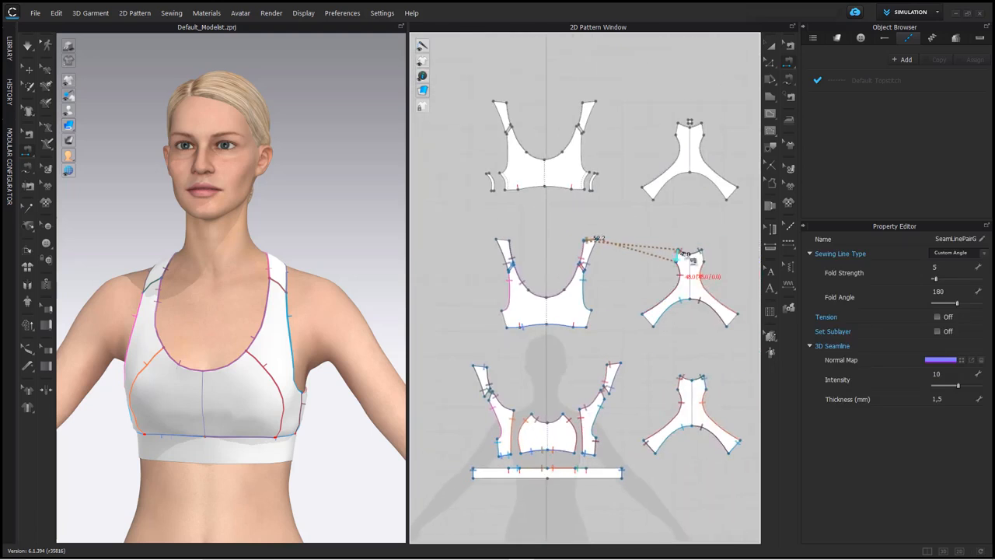
pyautogui.click(710, 264)
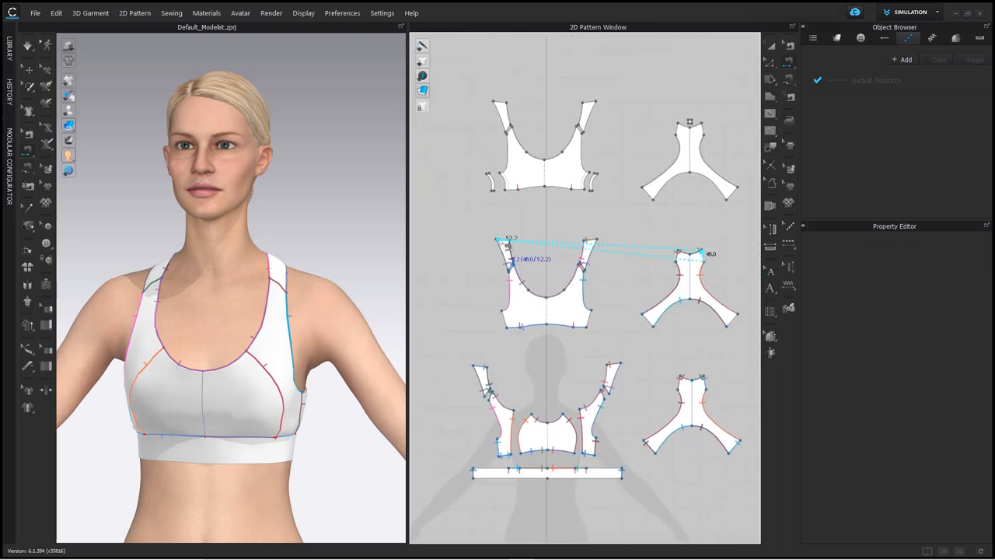
pyautogui.click(513, 245)
# Step: Sew both side edges of the middle-row front panel to the corresponding side edges of the middle-row back panel
pyautogui.click(590, 315)
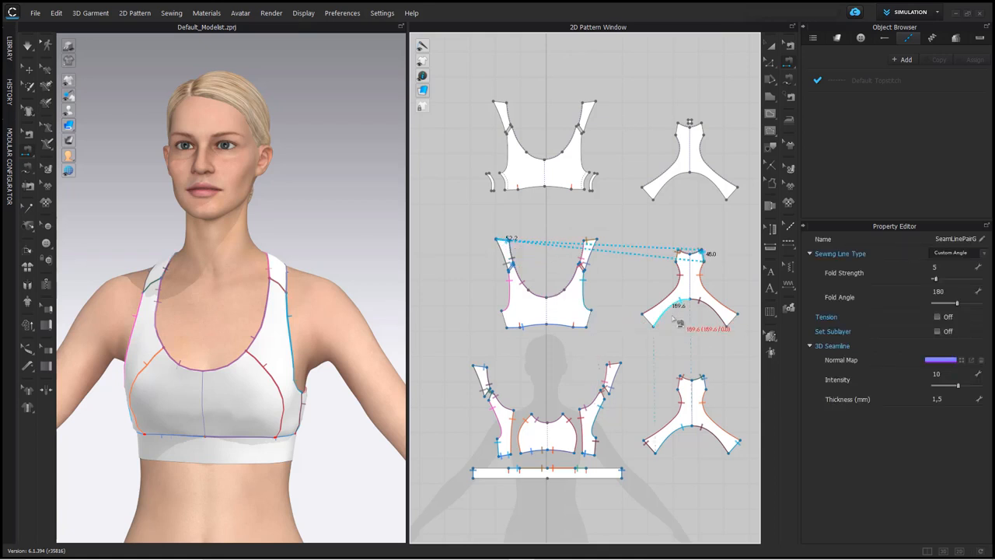
pyautogui.scroll(4, 630, 310)
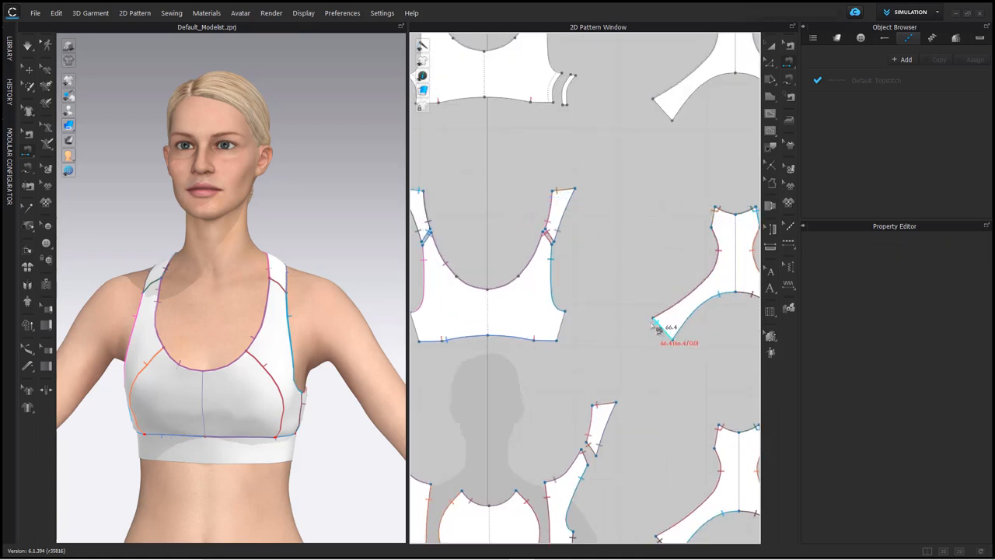
pyautogui.scroll(-5, 573, 324)
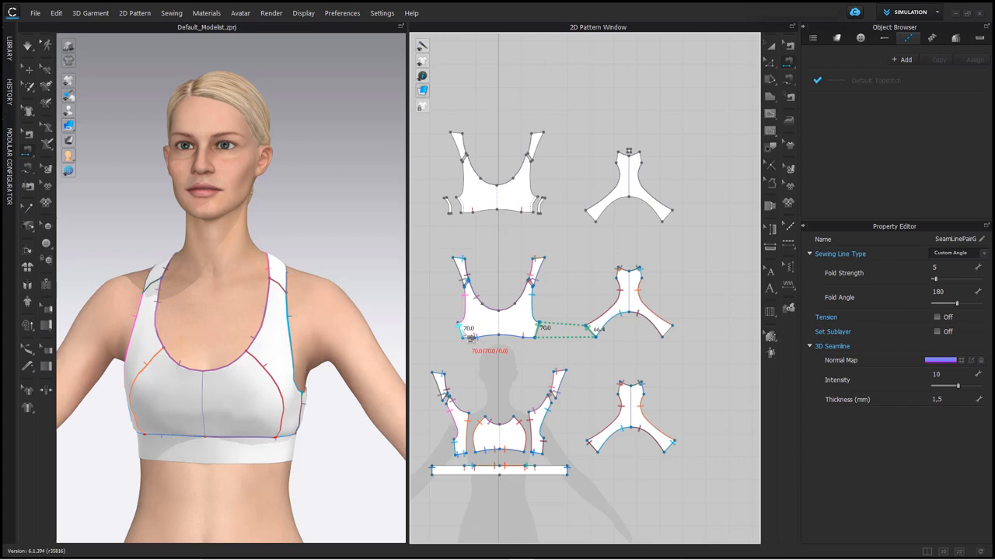
pyautogui.click(671, 332)
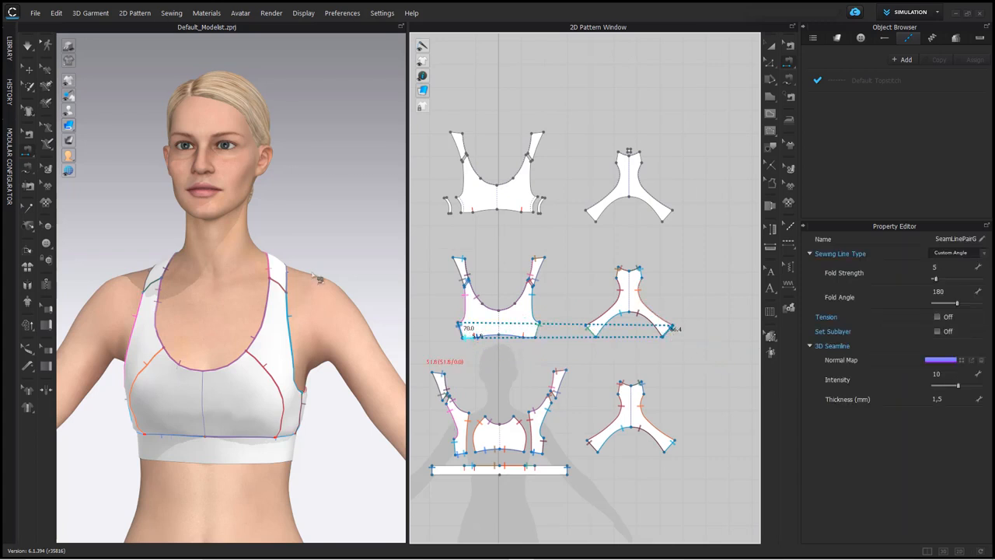
# Step: Simulate the garment to settle the middle layer's strap, shoulder and side seams
pyautogui.moveTo(290, 291); pyautogui.dragTo(327, 258, button='middle')
pyautogui.moveTo(327, 258); pyautogui.dragTo(402, 329, button='right')
pyautogui.press('space')
pyautogui.press('n')
pyautogui.moveTo(268, 339); pyautogui.dragTo(389, 329, button='right')
# Step: Select all top-row pattern pieces and move them down in 3D to just above the avatar's head
pyautogui.scroll(1, 513, 246)
pyautogui.scroll(-3, 490, 194)
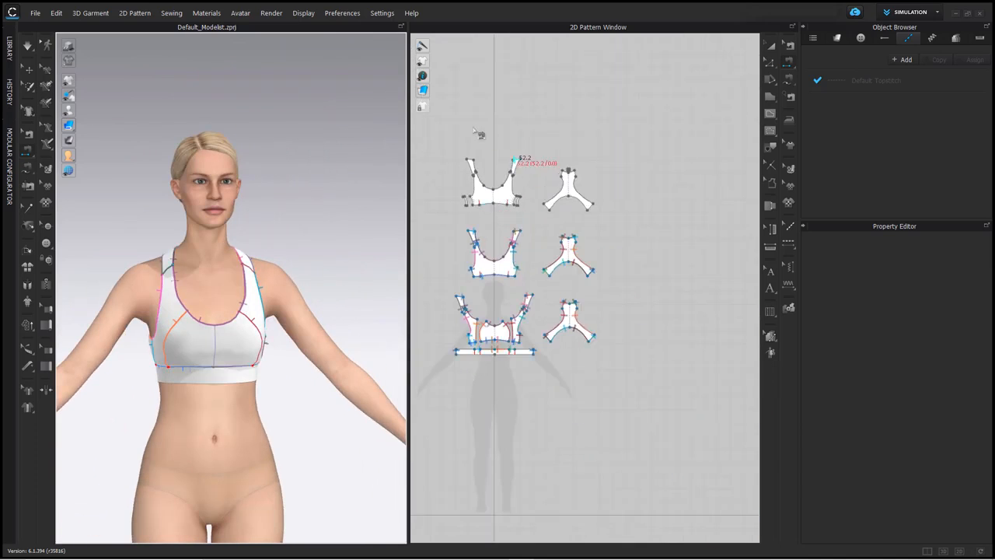
pyautogui.scroll(-5, 249, 225)
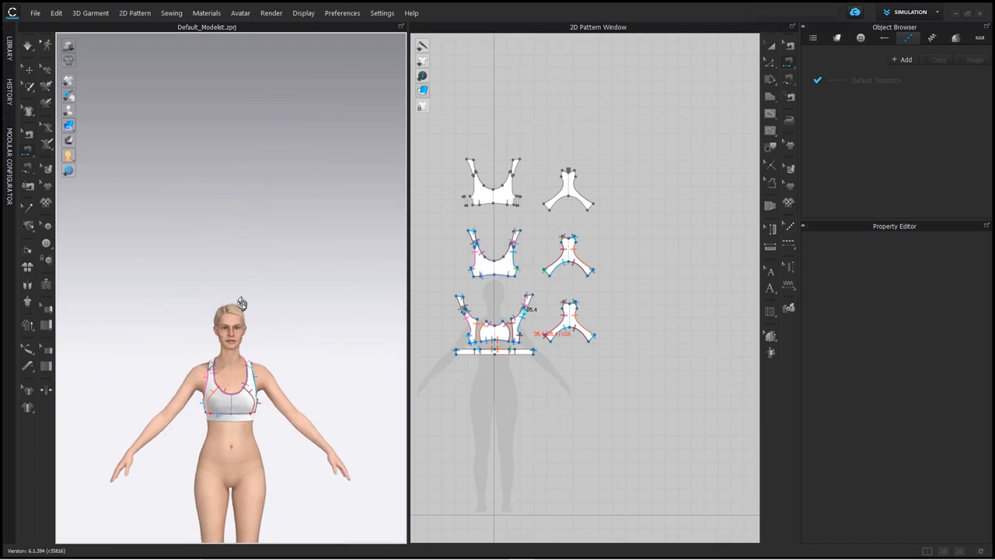
pyautogui.press('a')
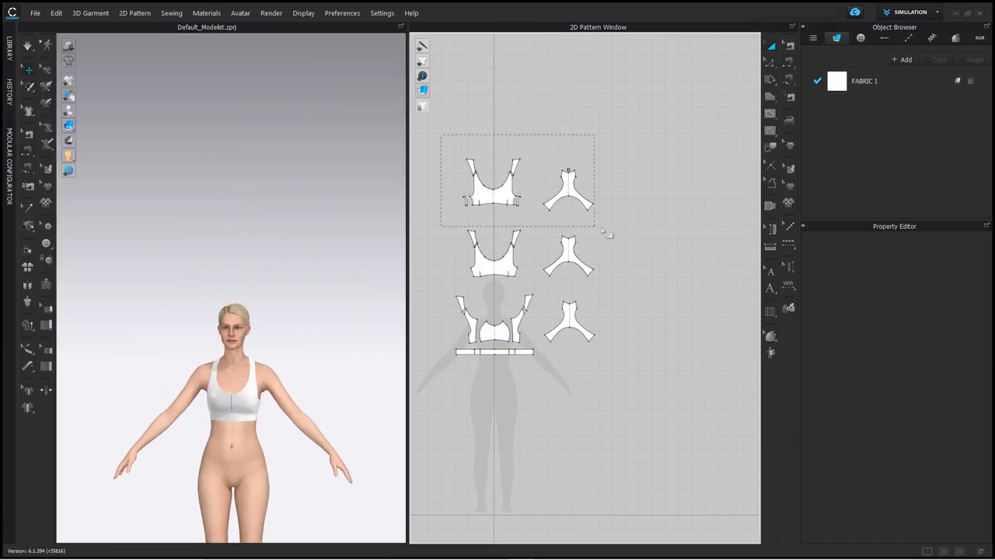
pyautogui.moveTo(603, 229); pyautogui.dragTo(615, 226)
pyautogui.scroll(-4, 257, 179)
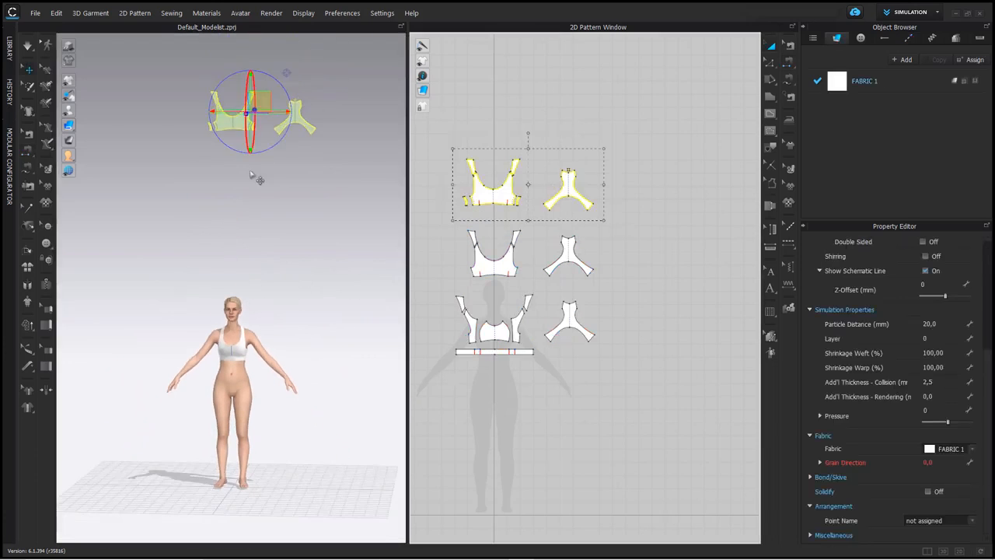
pyautogui.moveTo(245, 144); pyautogui.dragTo(247, 278)
pyautogui.moveTo(264, 291); pyautogui.dragTo(284, 321, button='right')
pyautogui.scroll(2, 285, 321)
pyautogui.moveTo(251, 364); pyautogui.dragTo(267, 337, button='right')
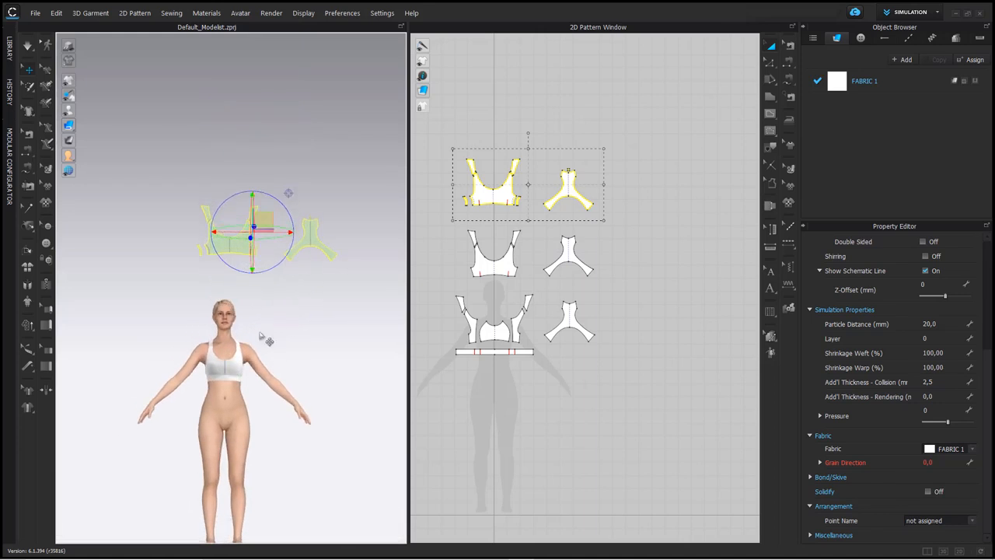
pyautogui.click(477, 225)
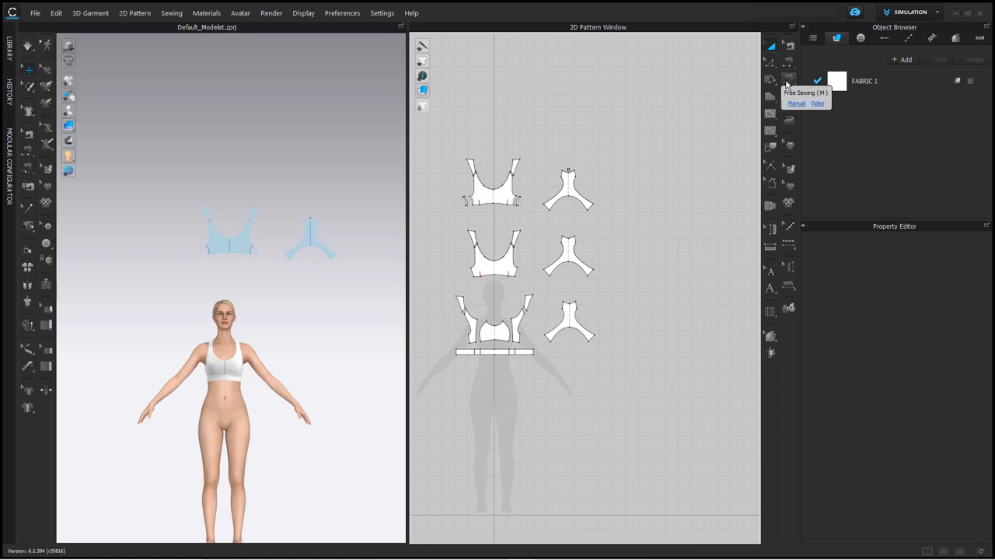
# Step: Free-sew the top-row front panel's neckline to the middle-row front panel's neckline and set the sewing line type to Turned
pyautogui.click(788, 83)
pyautogui.scroll(3, 514, 176)
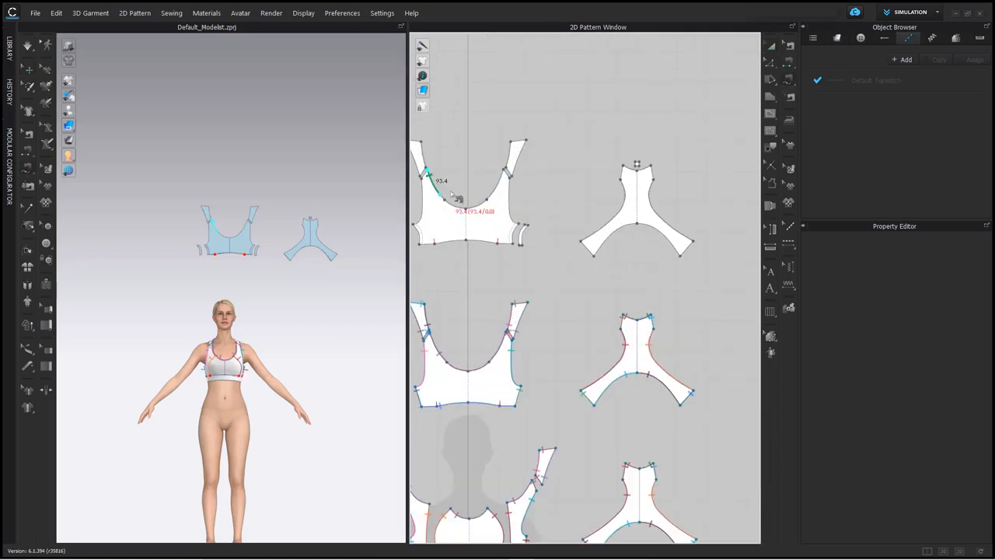
pyautogui.click(505, 173)
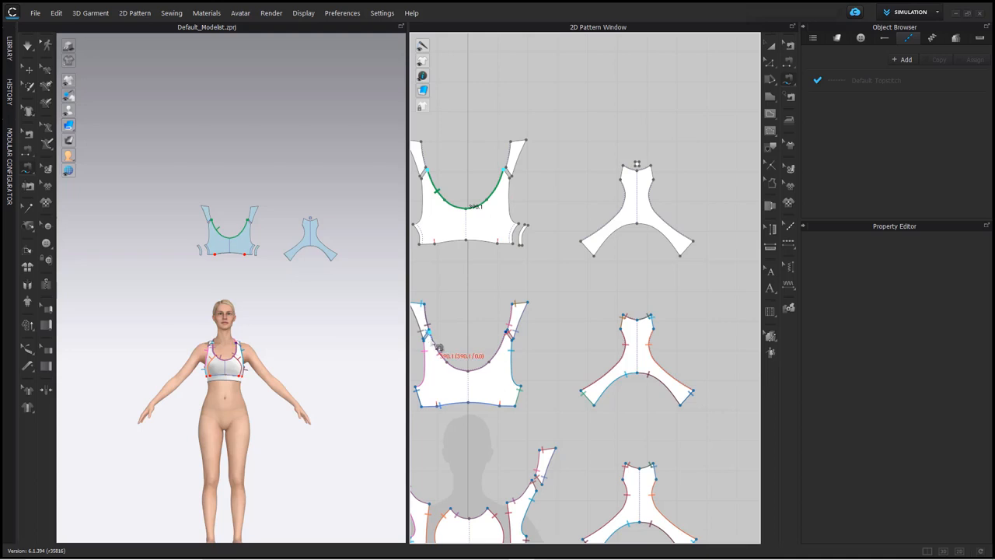
pyautogui.click(508, 334)
pyautogui.moveTo(480, 248); pyautogui.dragTo(518, 222, button='middle')
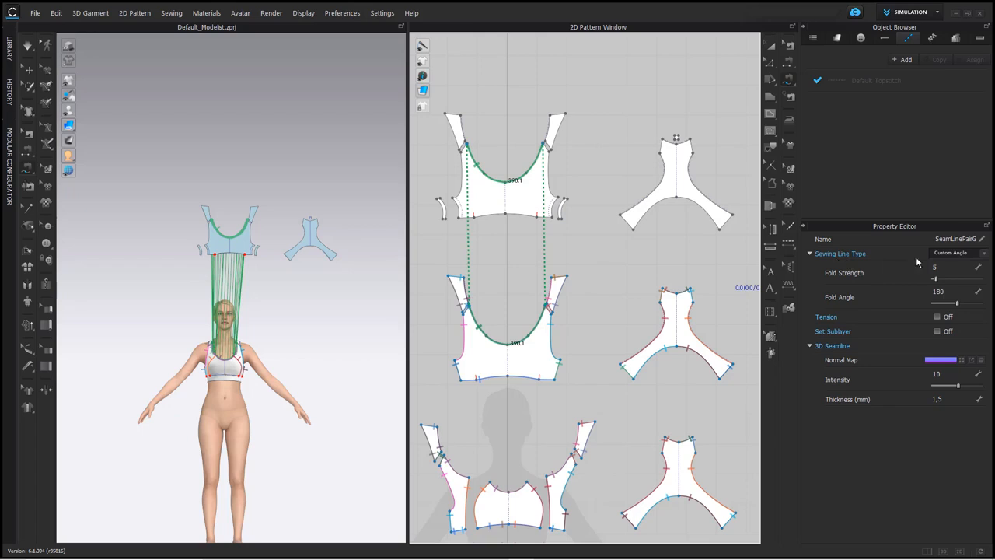
pyautogui.click(957, 253)
pyautogui.click(956, 267)
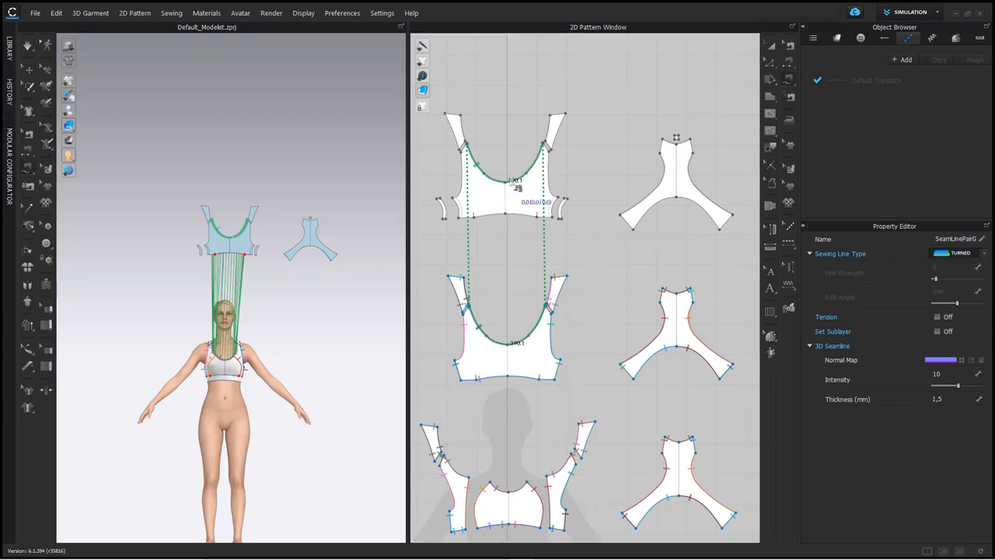
# Step: Free-sew both armhole edges of the middle-row front panel to the matching top-row front panel edges, with the sewing line type Turned
pyautogui.click(553, 317)
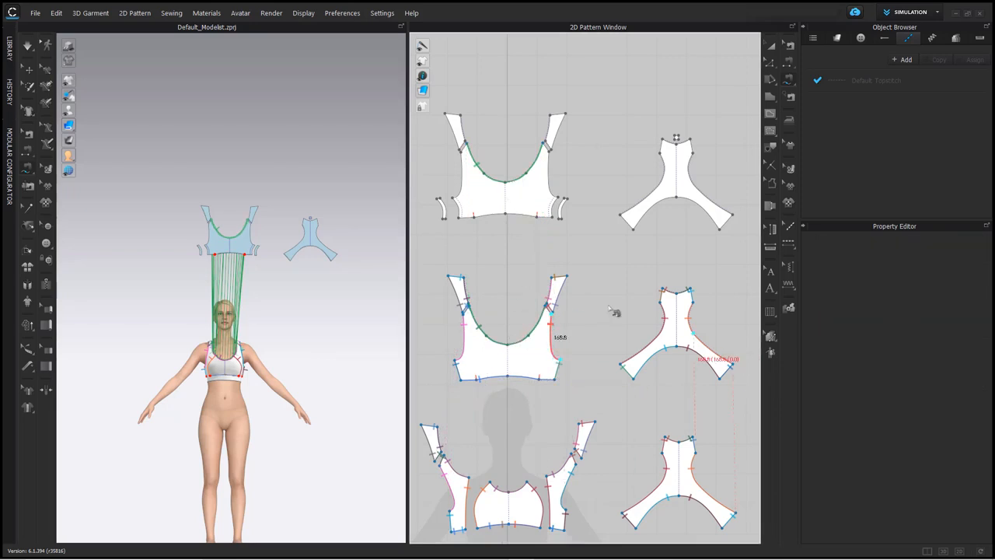
pyautogui.click(548, 160)
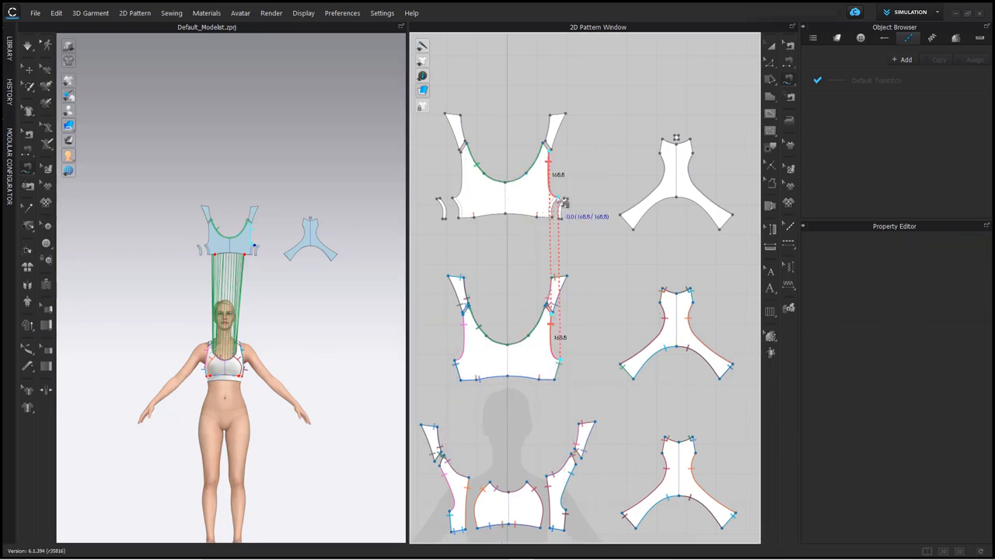
pyautogui.click(563, 203)
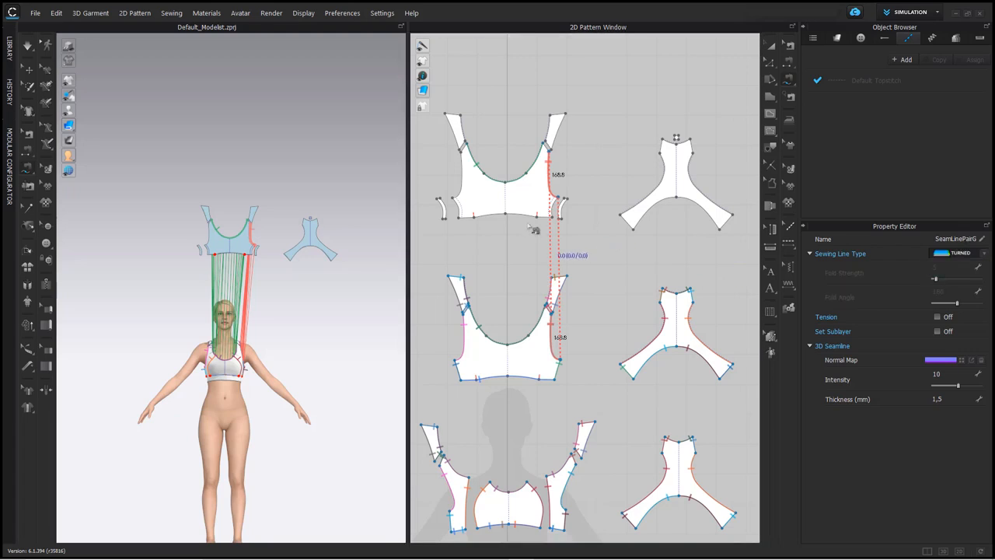
pyautogui.click(462, 155)
pyautogui.click(454, 199)
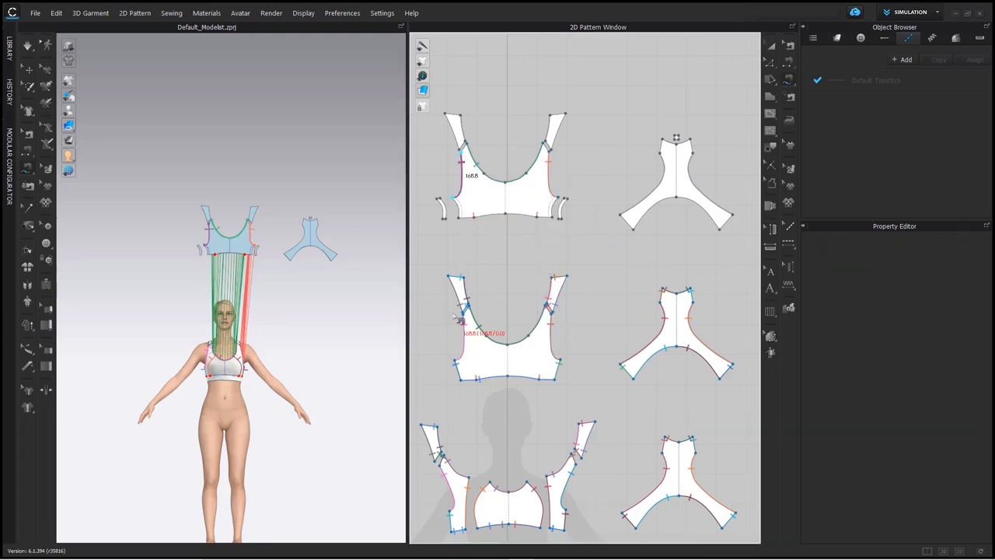
pyautogui.click(456, 359)
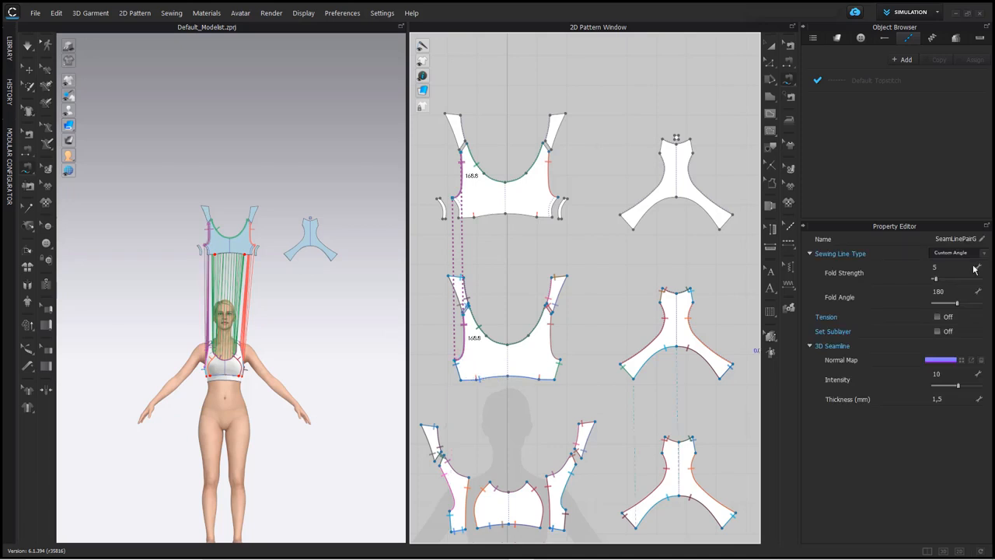
pyautogui.click(956, 254)
pyautogui.click(953, 264)
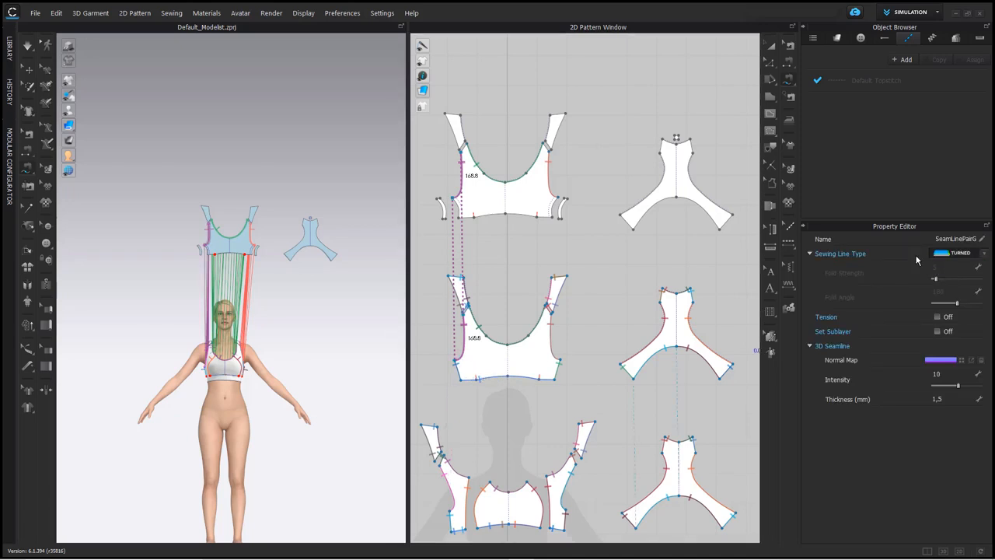
# Step: Free-sew the middle-row front panel's bottom edge to the top-row front panel's bottom edge and set the sewing line type to Turned
pyautogui.click(467, 382)
pyautogui.click(457, 216)
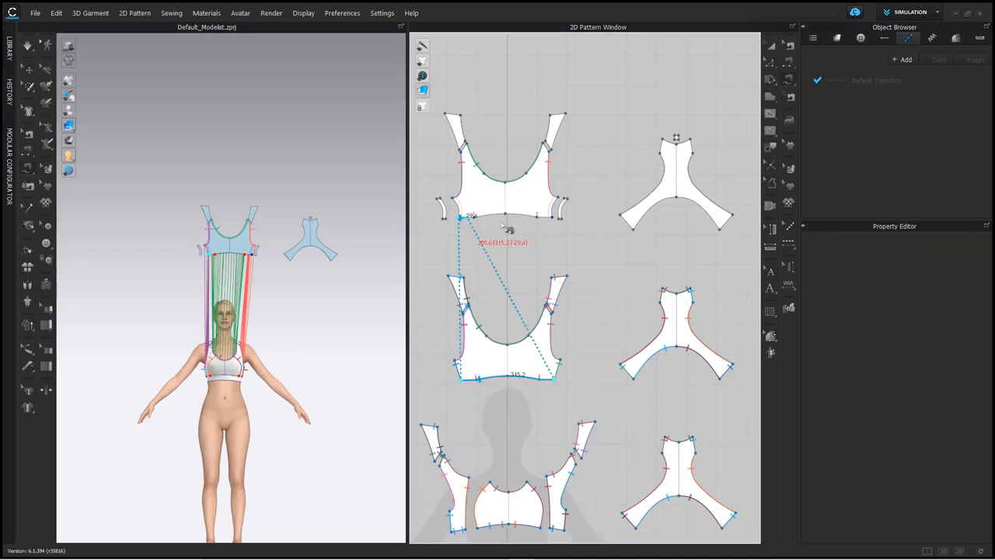
pyautogui.click(554, 217)
pyautogui.click(949, 253)
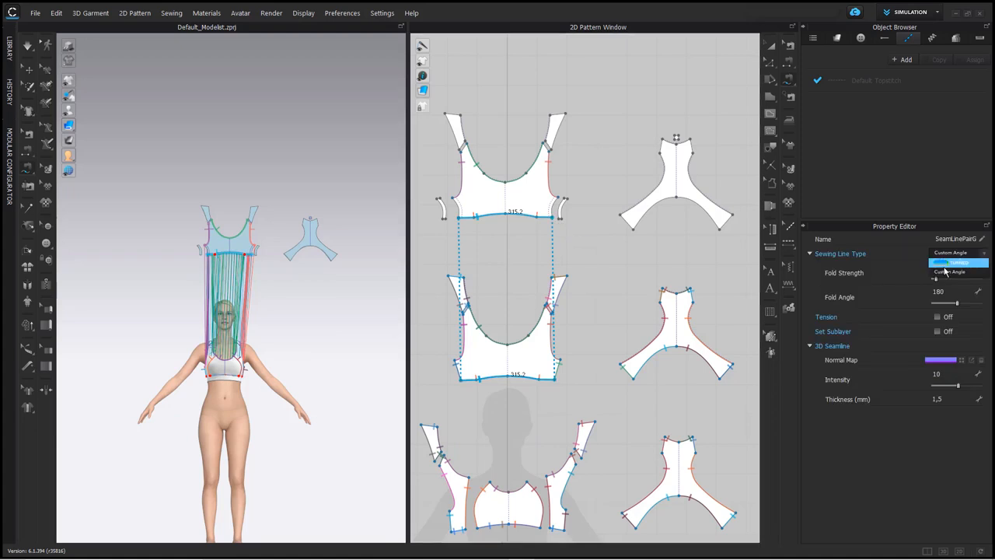
pyautogui.click(950, 264)
pyautogui.moveTo(326, 313); pyautogui.dragTo(302, 316, button='right')
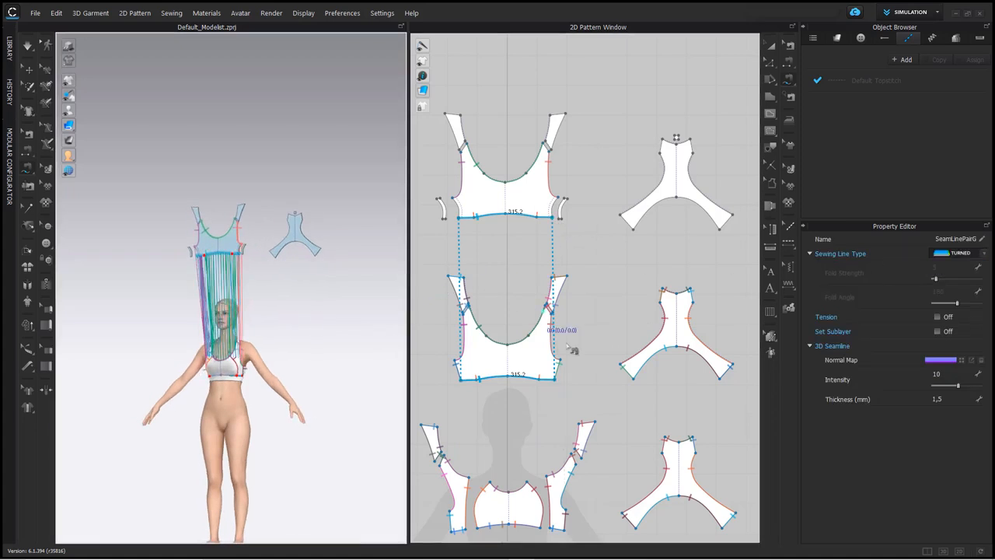
# Step: Segment-sew the outer and inner edges of the top-row front panel's right-hand strap to the matching middle-row strap as Turned seams
pyautogui.click(790, 68)
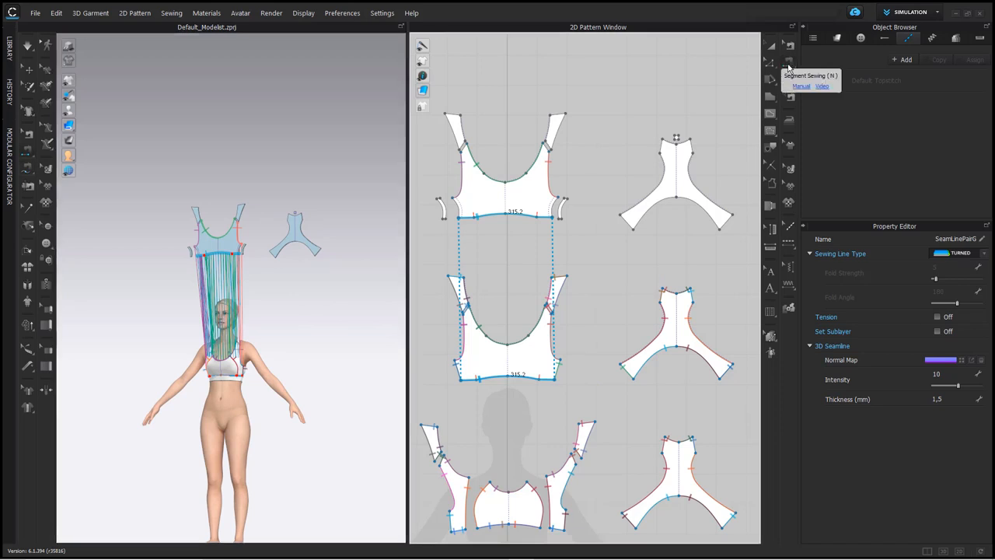
pyautogui.click(559, 132)
pyautogui.click(569, 293)
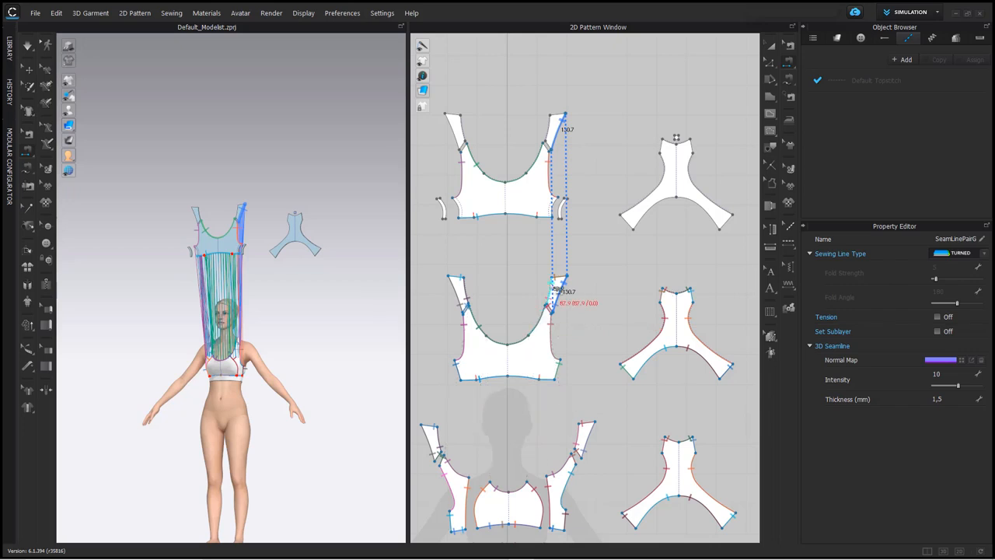
pyautogui.click(556, 287)
pyautogui.click(552, 136)
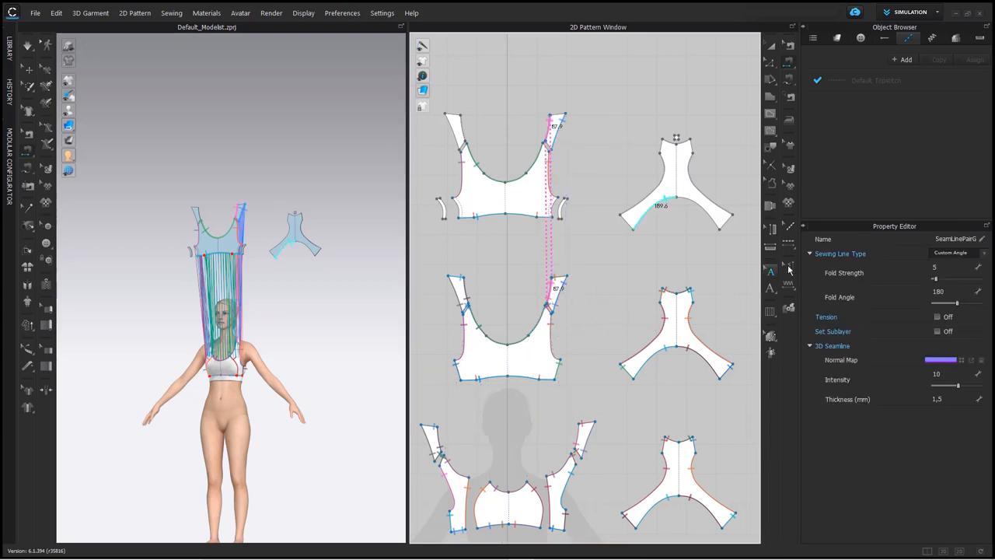
# Step: Segment-sew the inner and outer edges of the left-hand front strap between the middle and top rows, setting both seams to Turned
pyautogui.click(461, 294)
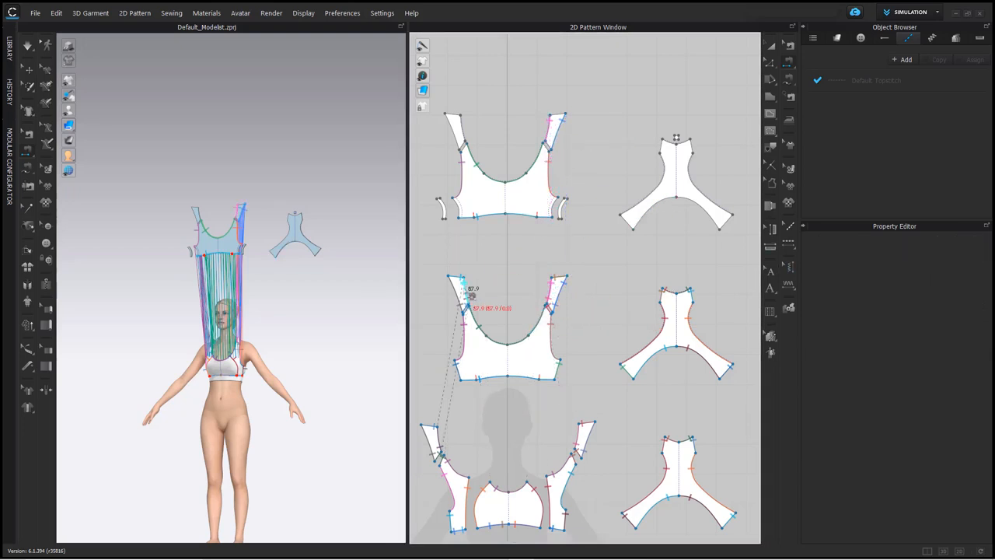
pyautogui.click(468, 133)
pyautogui.click(950, 253)
pyautogui.click(953, 266)
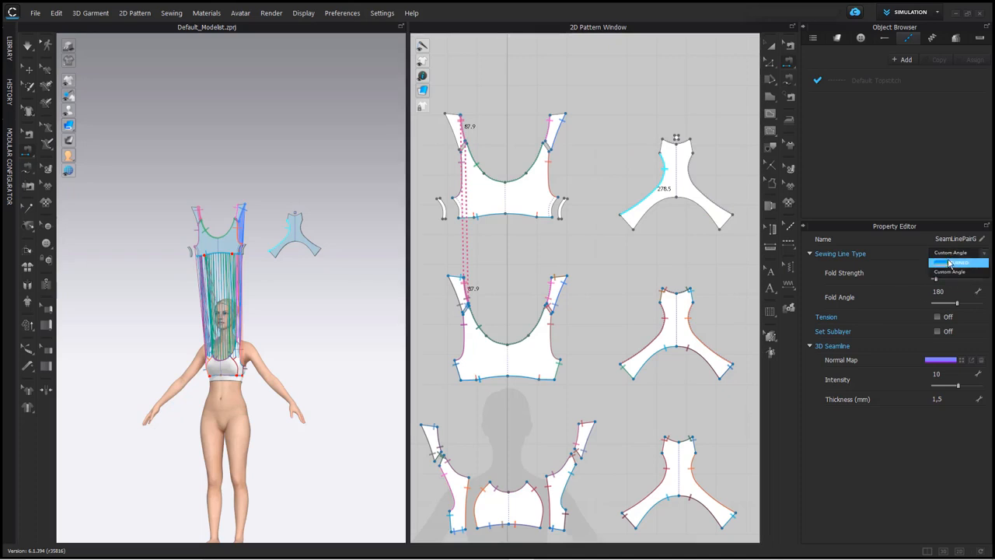
pyautogui.click(455, 130)
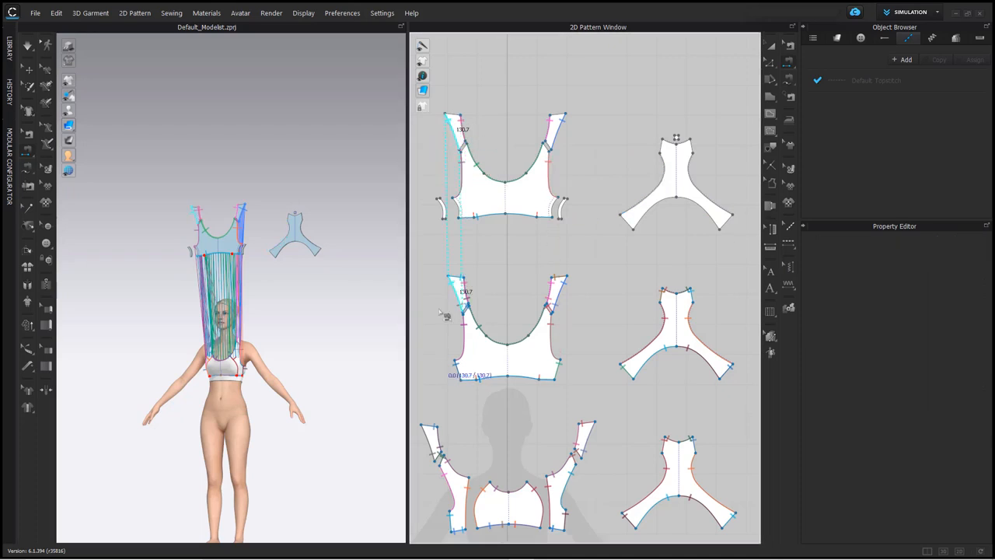
pyautogui.click(457, 292)
pyautogui.click(963, 255)
pyautogui.click(962, 262)
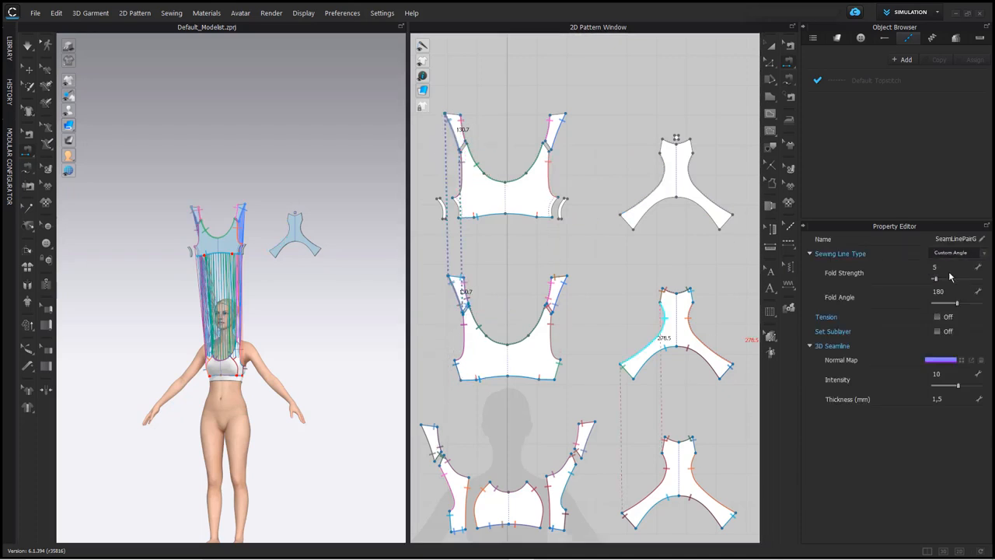
# Step: Segment-sew both armhole edges of the top-row back panel to the middle-row back panel as Turned seams
pyautogui.click(655, 190)
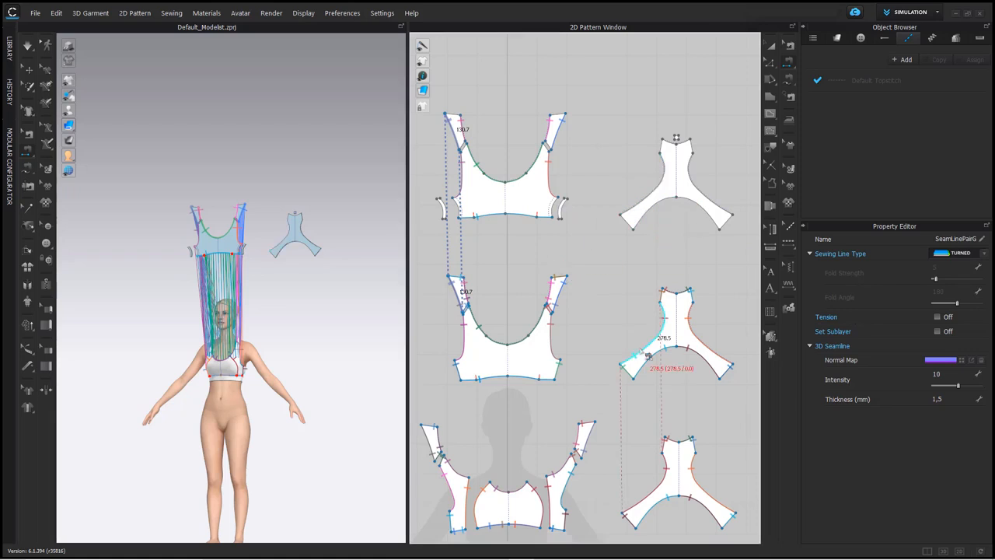
pyautogui.click(649, 330)
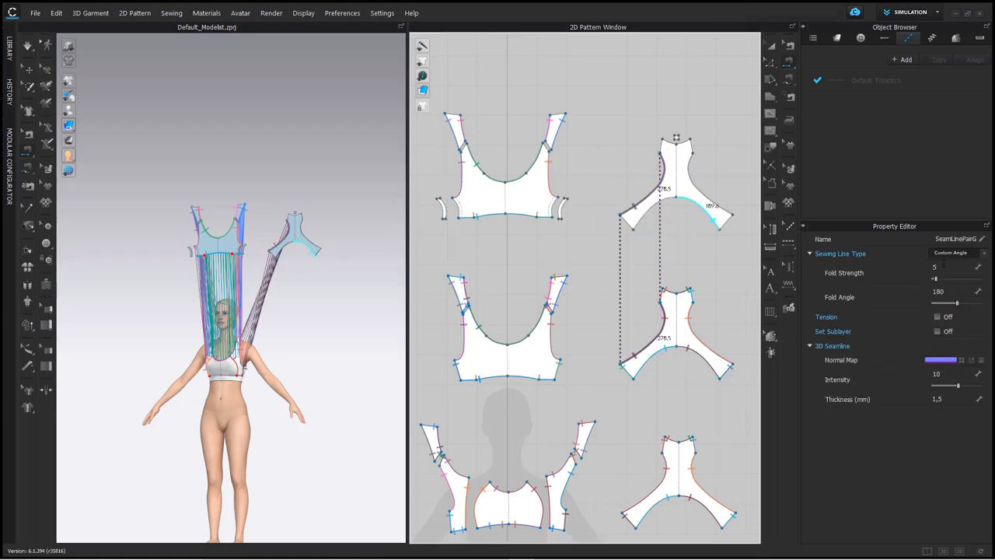
pyautogui.click(725, 221)
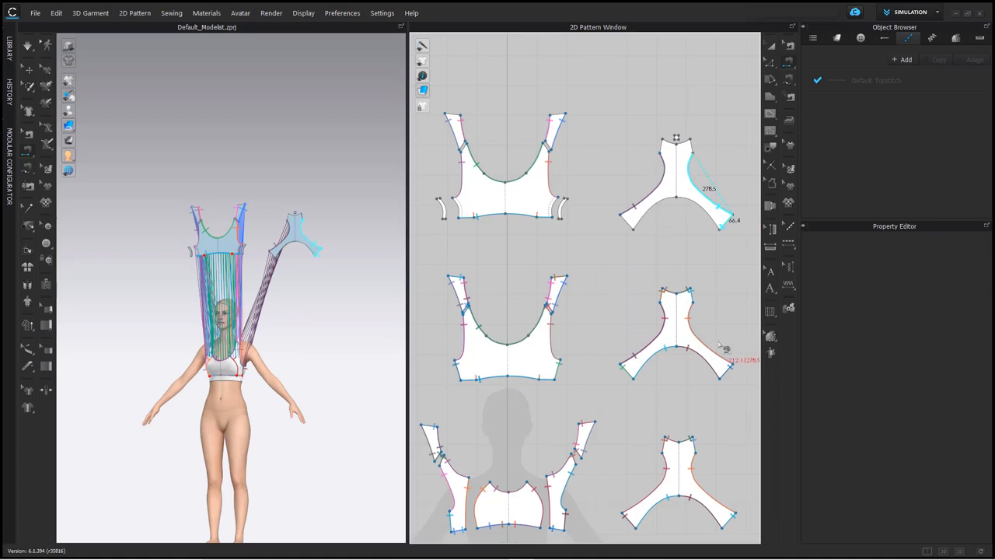
pyautogui.click(725, 349)
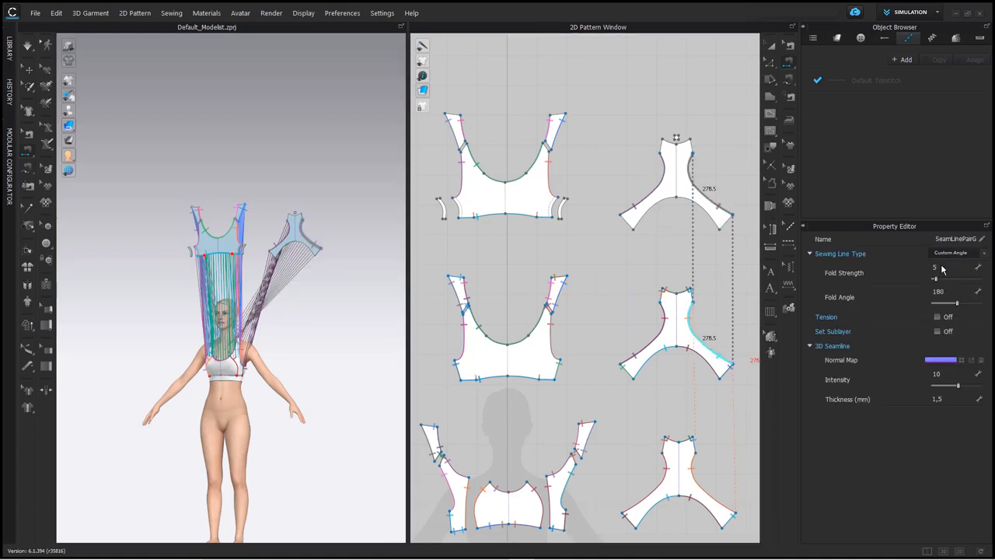
pyautogui.click(942, 267)
# Step: Sew both halves of the back panel's curved bottom edge between the middle and top rows and set each seam to Turned
pyautogui.click(702, 359)
pyautogui.click(702, 208)
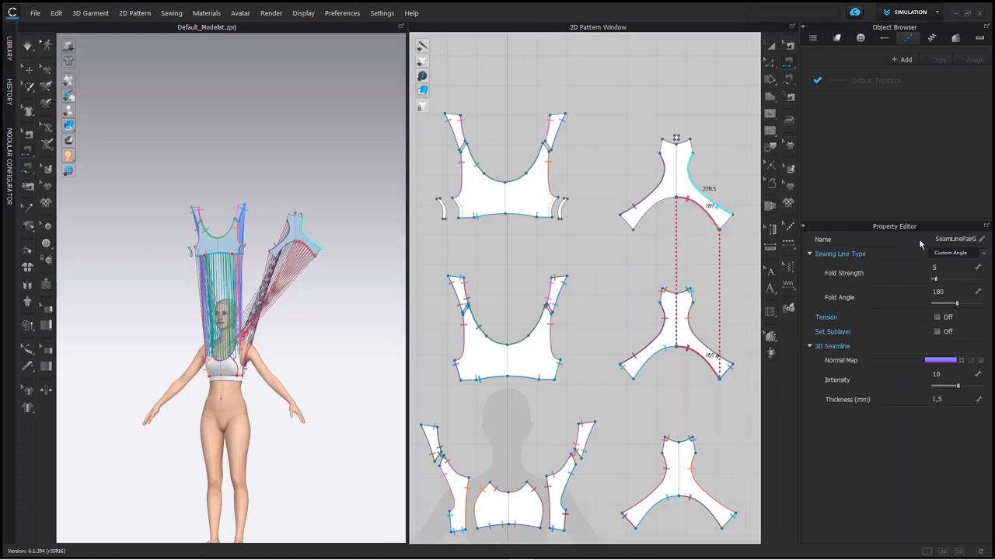
pyautogui.click(953, 256)
pyautogui.click(944, 265)
pyautogui.click(659, 208)
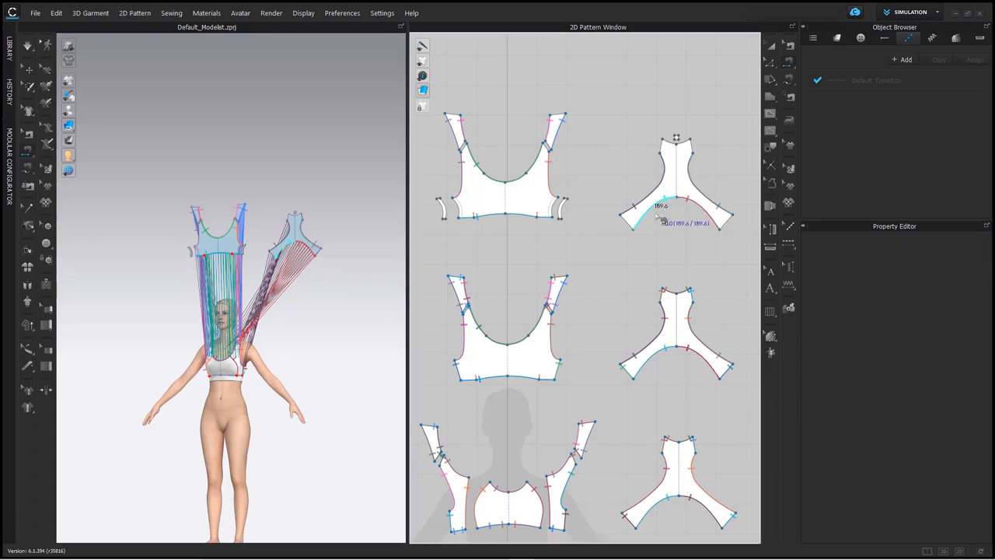
pyautogui.click(661, 358)
pyautogui.click(953, 255)
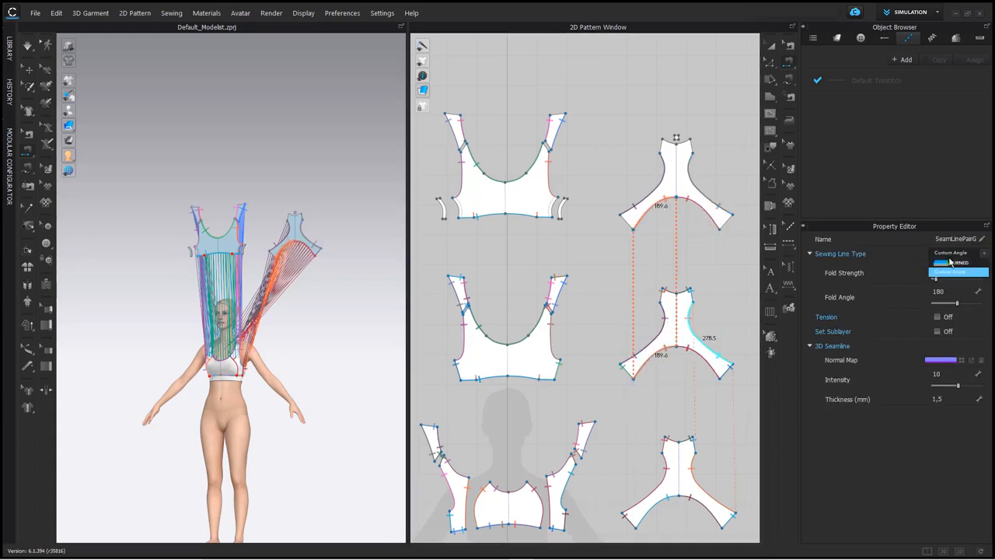
pyautogui.click(950, 263)
# Step: Sew both halves of the back neckline between the middle and top rows, reverse the crossed seam's direction, and set both to Turned
pyautogui.click(687, 296)
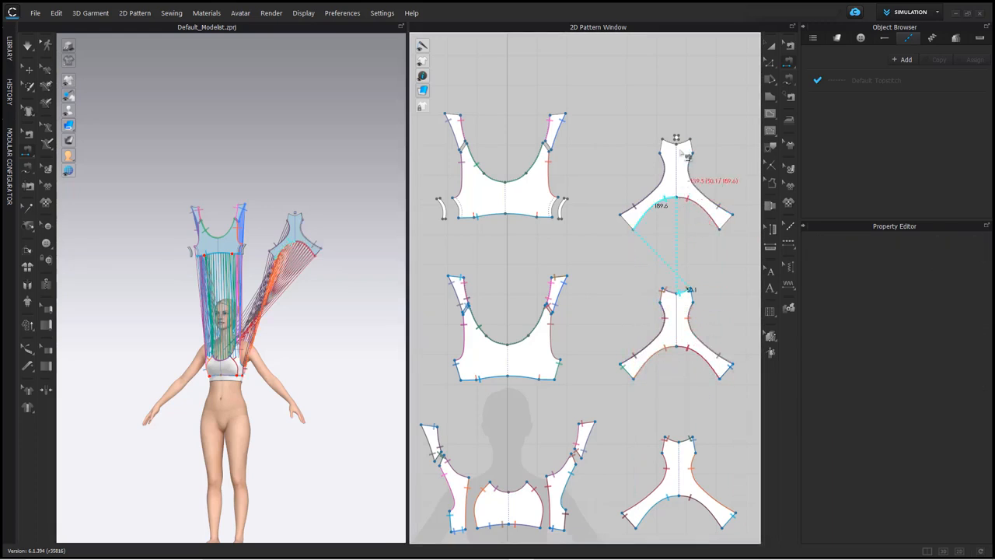
pyautogui.click(688, 156)
pyautogui.click(940, 255)
pyautogui.click(938, 264)
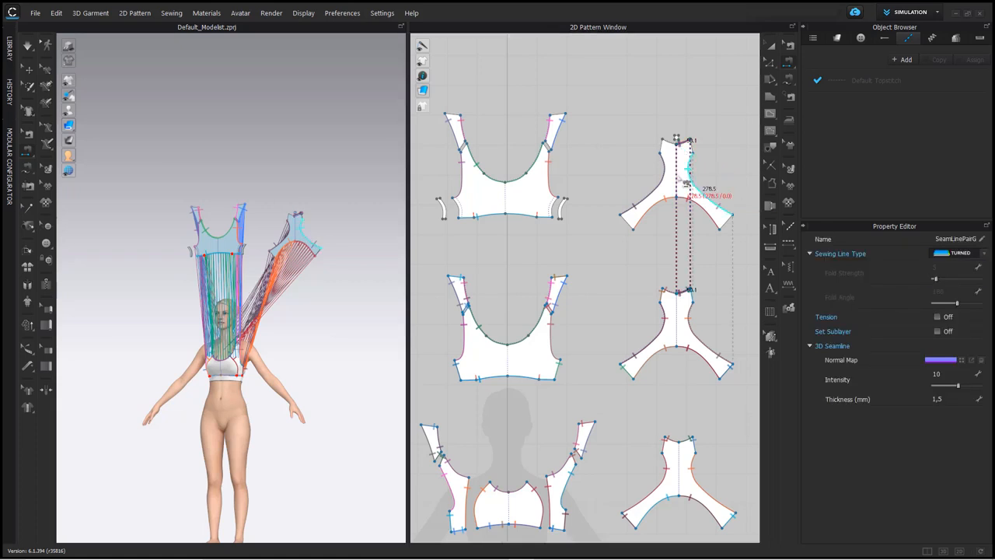
pyautogui.click(676, 142)
pyautogui.click(677, 292)
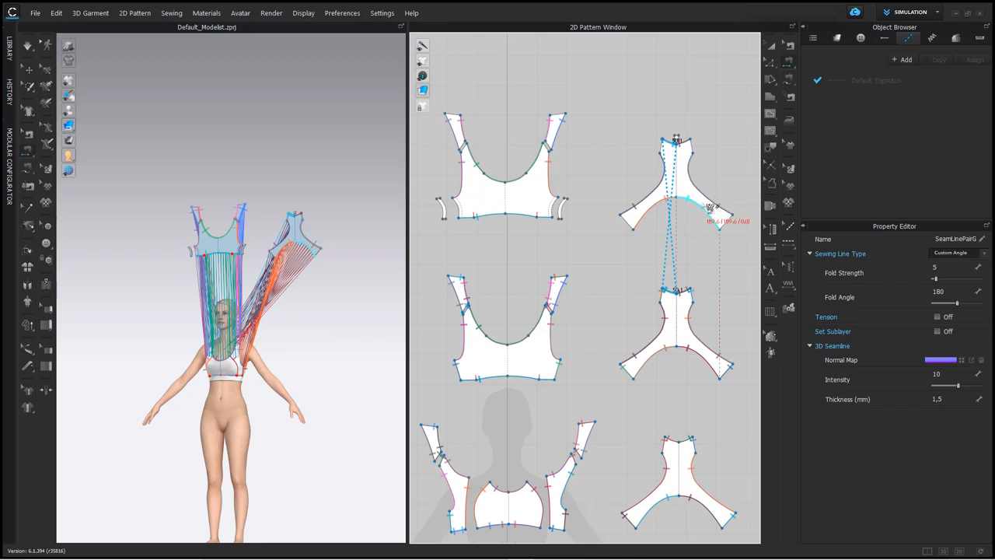
pyautogui.hotkey('ctrl', 'b')
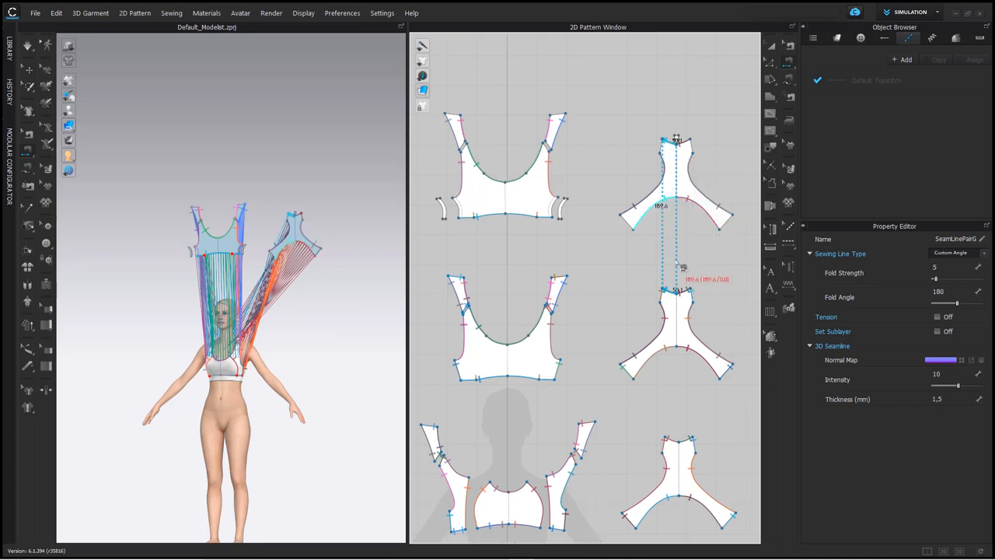
pyautogui.click(984, 254)
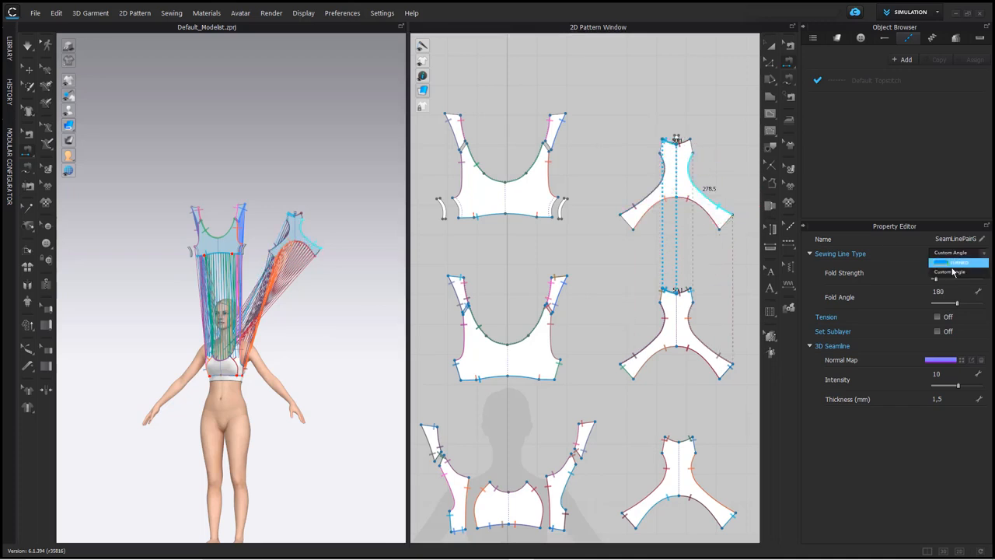
pyautogui.click(955, 265)
# Step: Sew both side edges of the top-row back panel to the middle-row back panel's side edges and set the seams to Turned
pyautogui.scroll(-3, 682, 305)
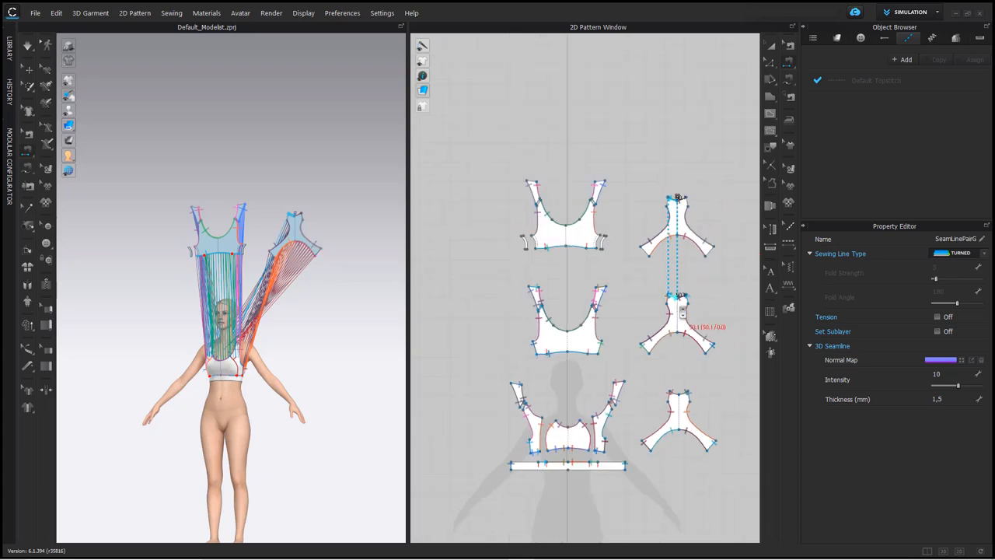
pyautogui.scroll(4, 688, 301)
pyautogui.moveTo(298, 299); pyautogui.dragTo(335, 305, button='right')
pyautogui.scroll(3, 285, 275)
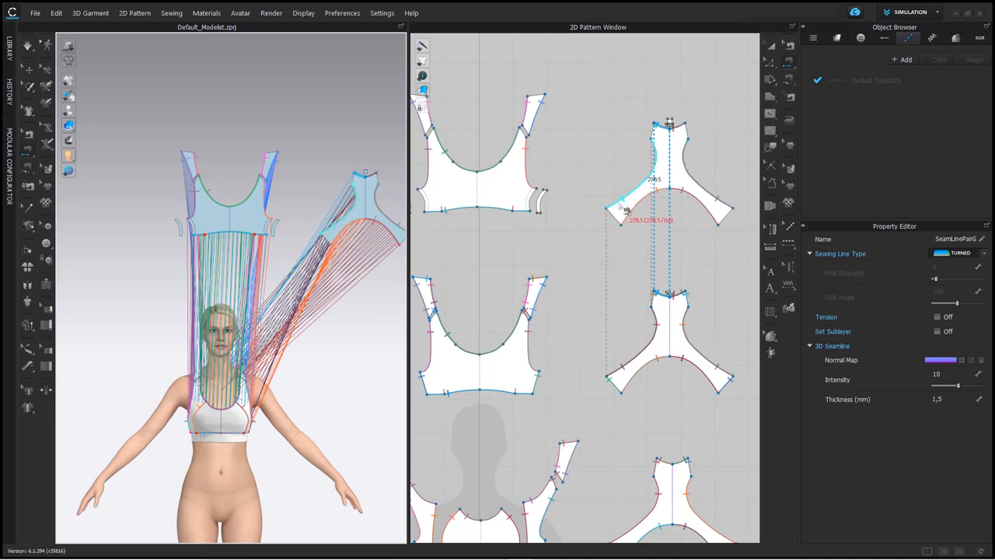
pyautogui.scroll(4, 289, 211)
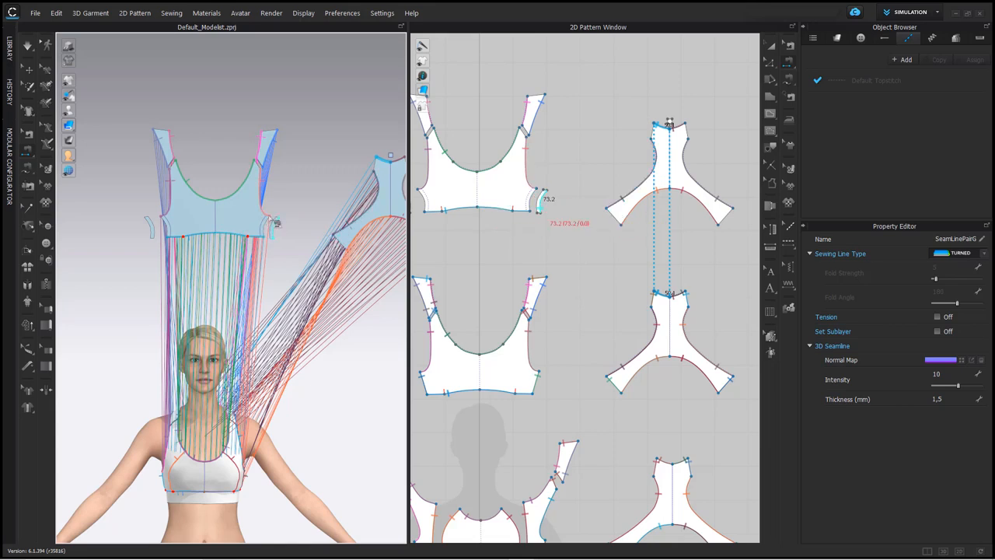
pyautogui.click(619, 221)
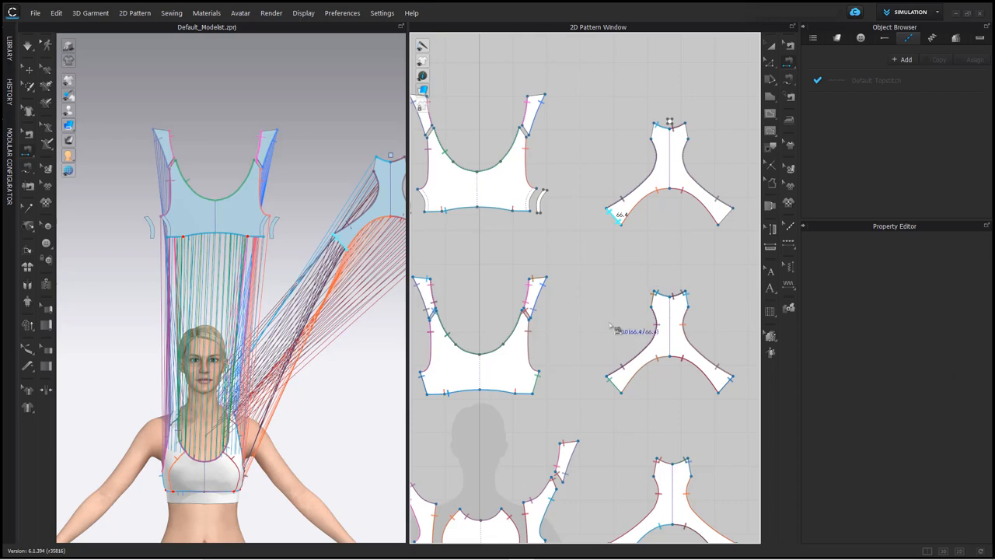
pyautogui.click(618, 389)
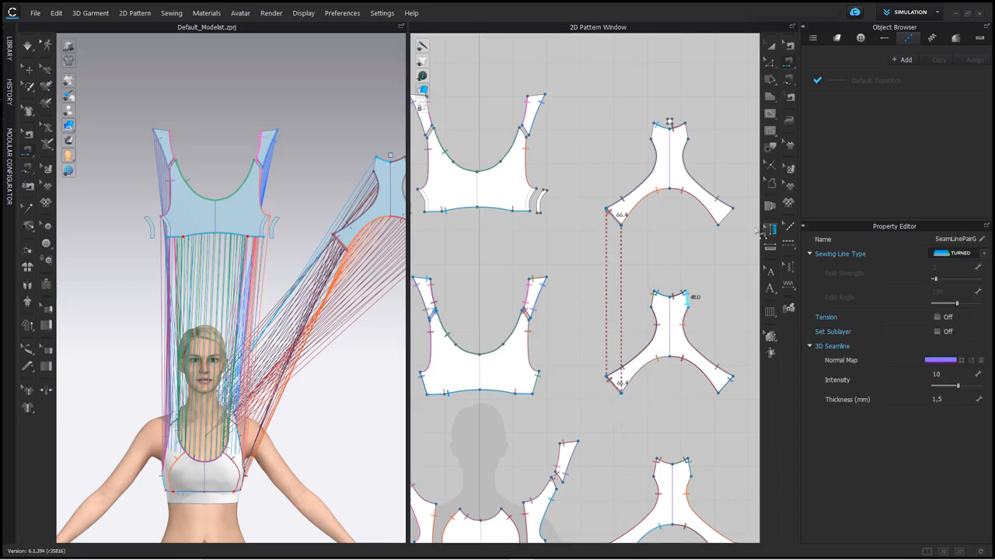
pyautogui.click(729, 216)
pyautogui.click(734, 389)
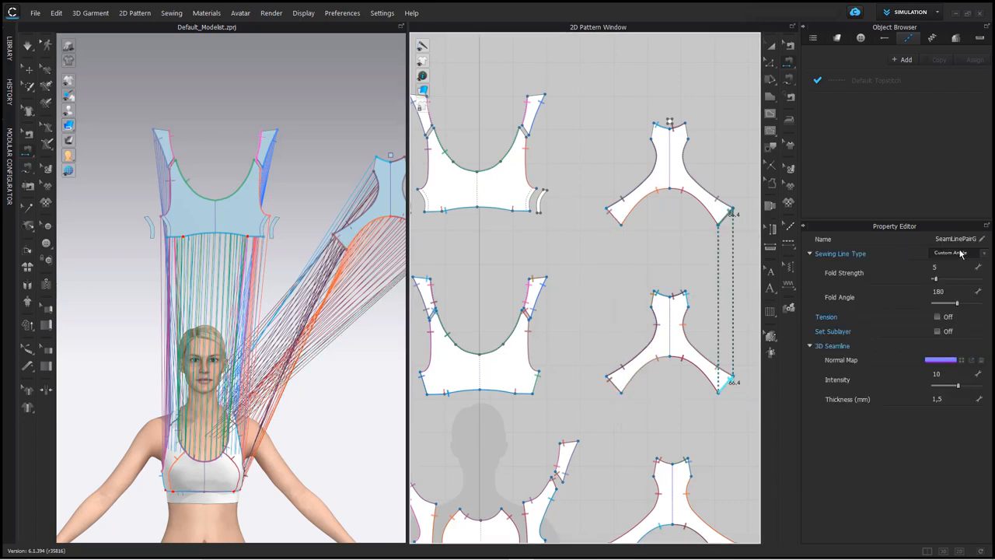
pyautogui.scroll(-3, 636, 236)
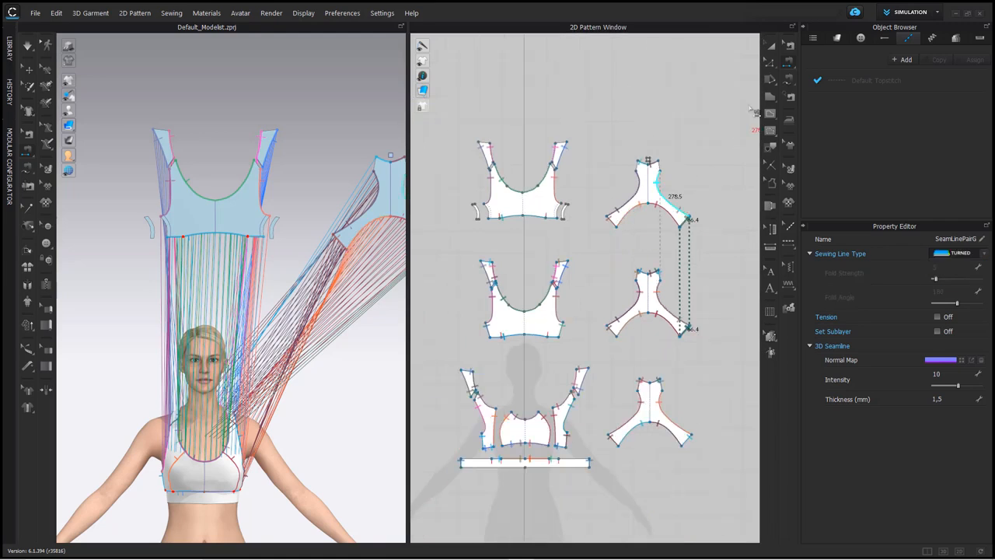
# Step: Unfreeze the top-row front panel, its straps and the back panel, and superimpose them under the layer they are sewn to
pyautogui.click(772, 49)
pyautogui.scroll(-3, 575, 233)
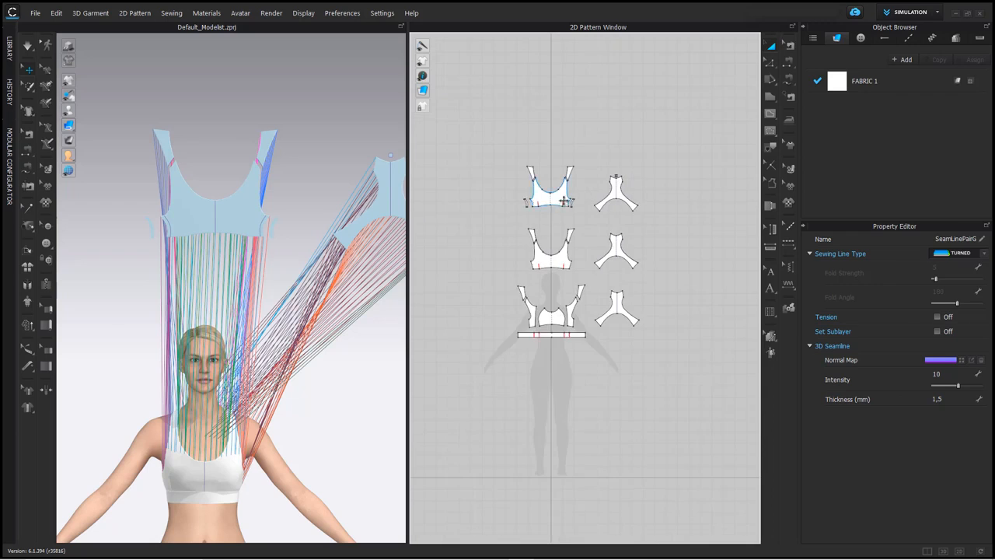
pyautogui.scroll(5, 552, 193)
pyautogui.click(553, 193)
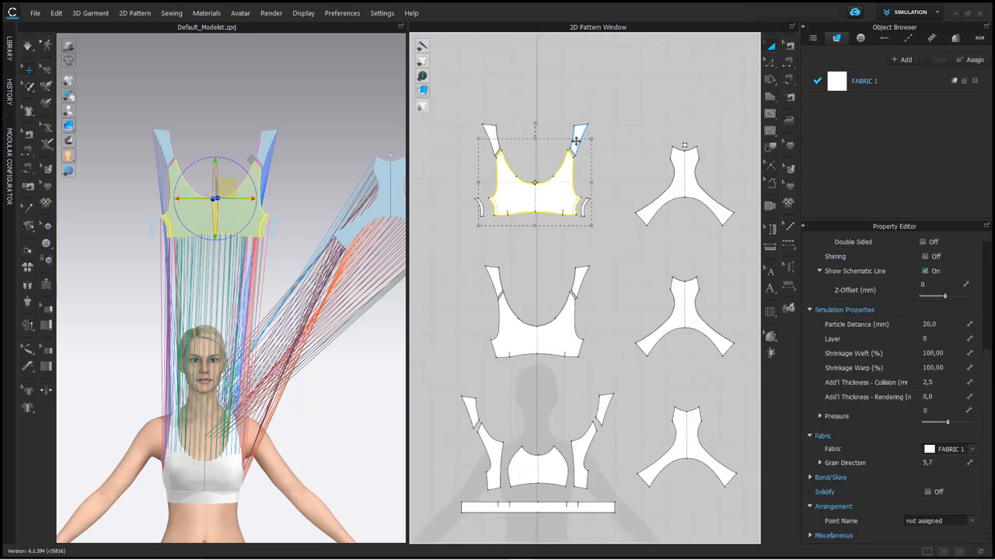
pyautogui.keyDown('shift'); pyautogui.click(682, 186); pyautogui.keyUp('shift')
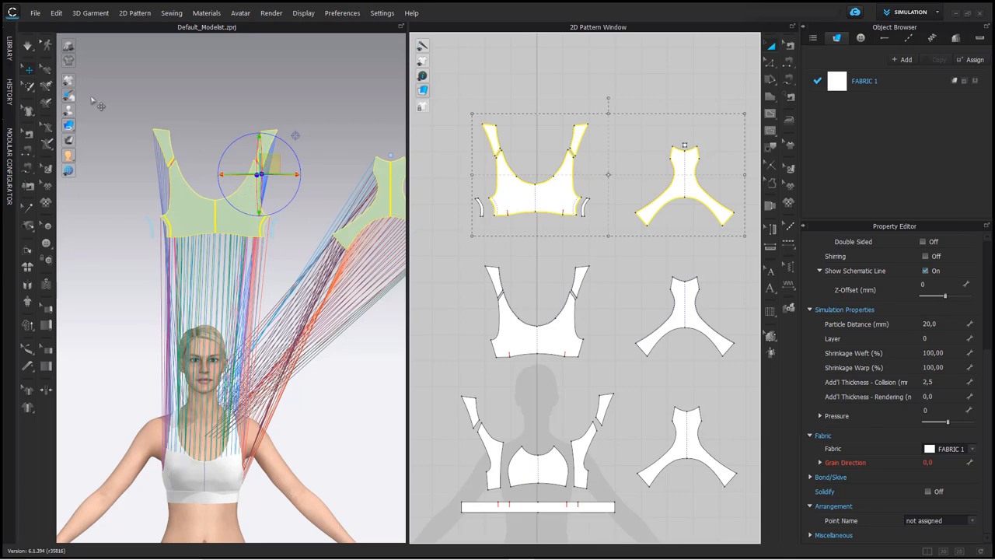
pyautogui.rightClick(236, 215)
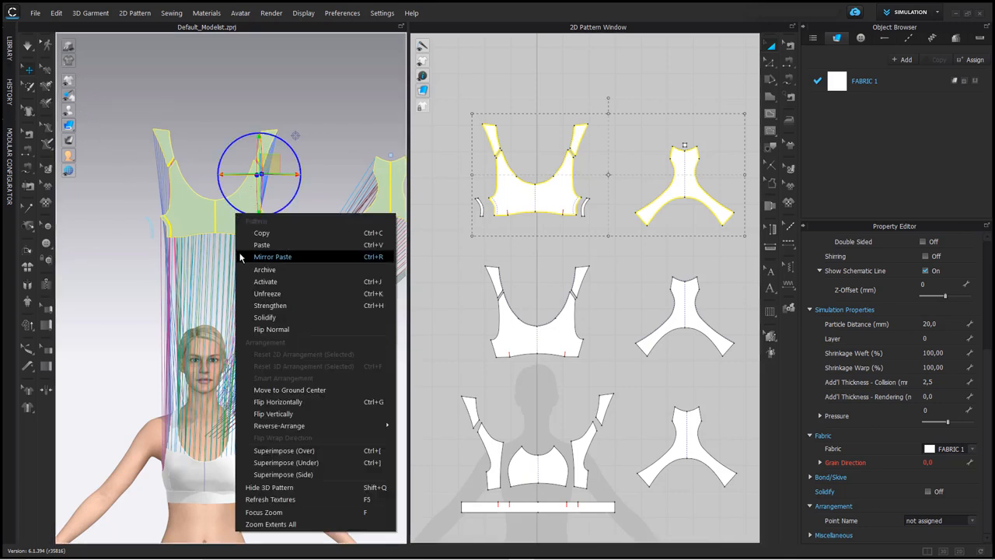
pyautogui.click(267, 294)
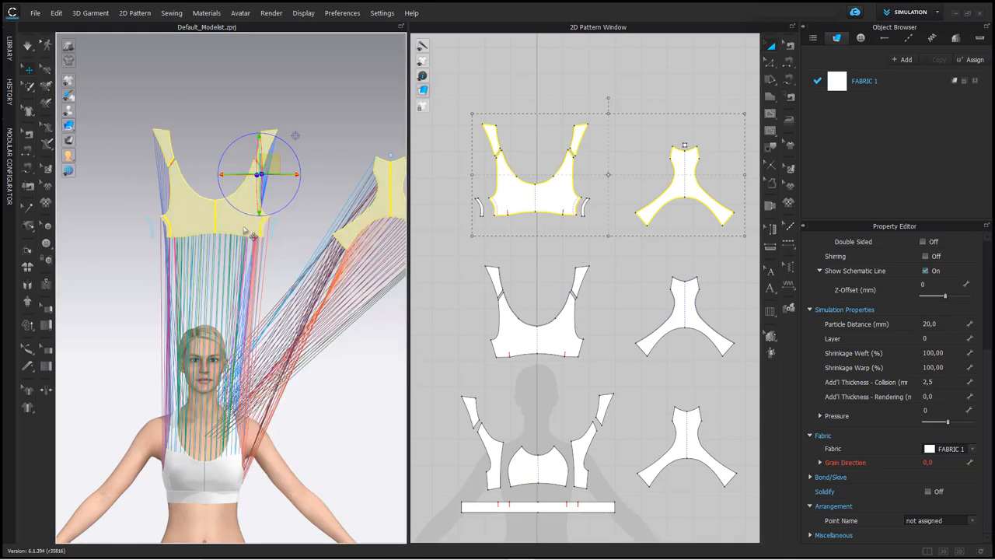
pyautogui.rightClick(246, 230)
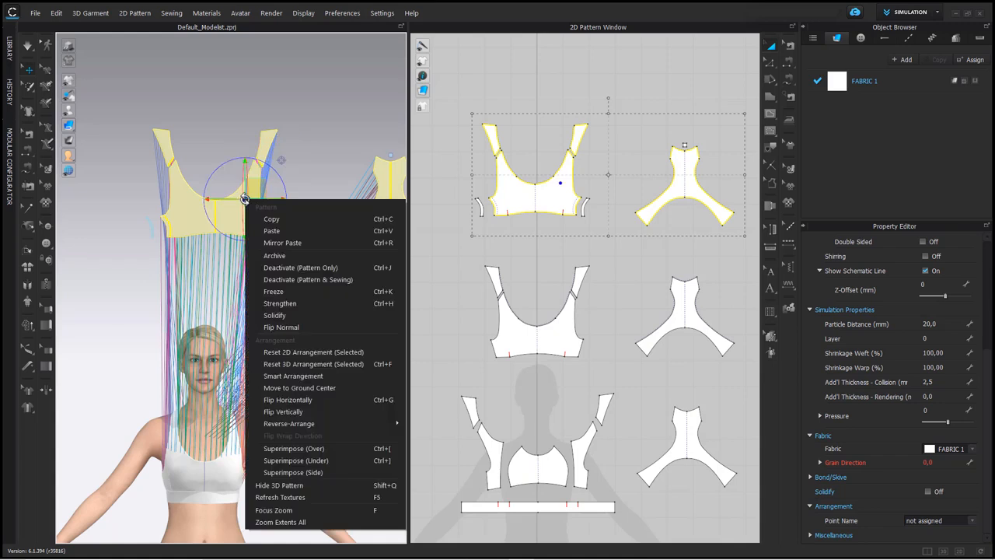
pyautogui.click(305, 461)
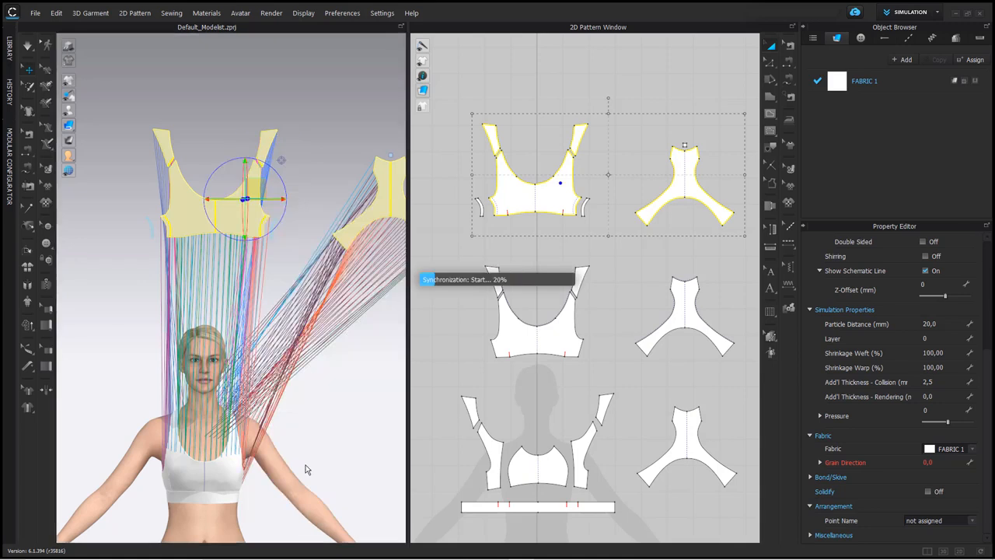
# Step: Examine how the superimposed inner layer sits on the avatar from the front and the side
pyautogui.scroll(6, 281, 373)
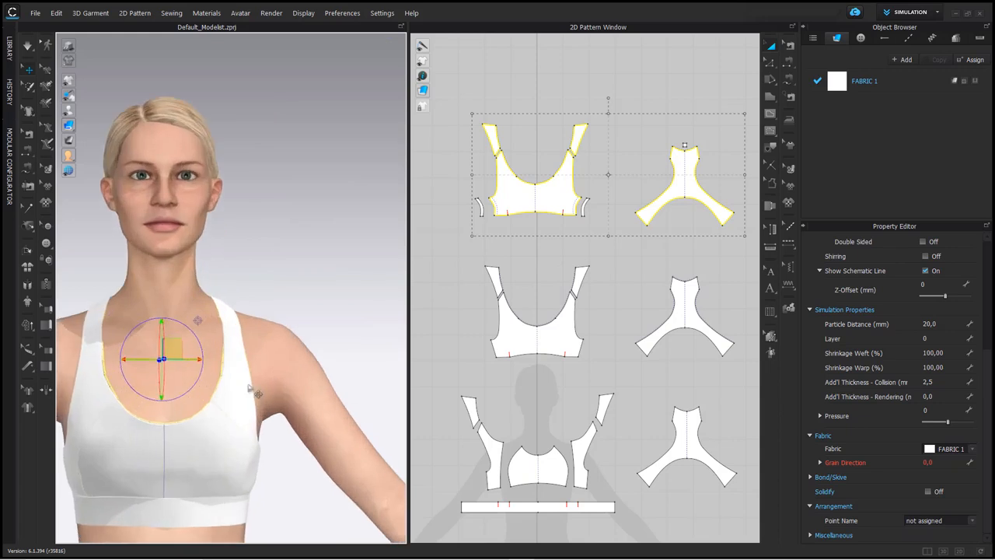
pyautogui.moveTo(233, 422); pyautogui.dragTo(278, 345, button='middle')
pyautogui.scroll(2, 278, 350)
pyautogui.moveTo(283, 402); pyautogui.dragTo(251, 419, button='right')
pyautogui.scroll(-5, 257, 435)
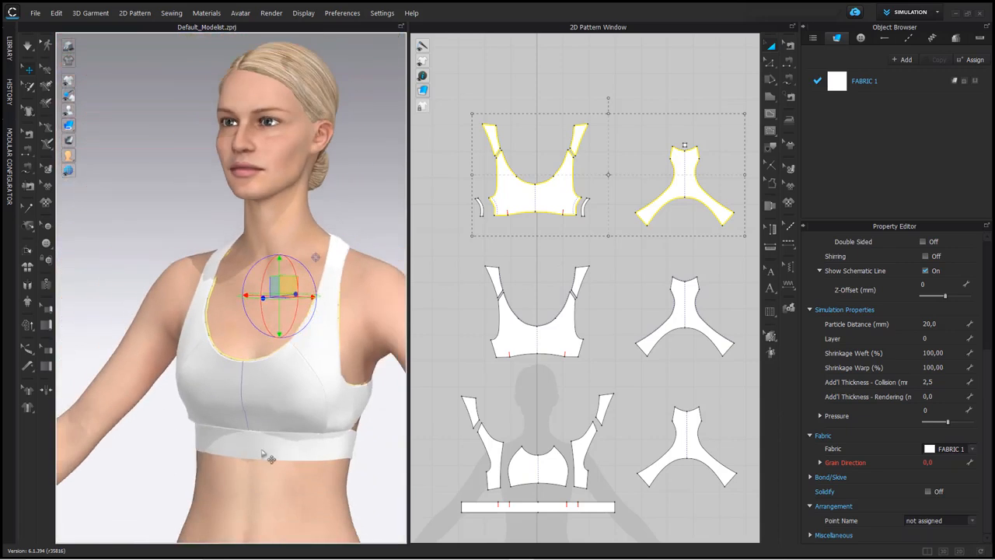
pyautogui.moveTo(268, 456); pyautogui.dragTo(228, 456, button='middle')
pyautogui.moveTo(228, 456); pyautogui.dragTo(219, 404, button='right')
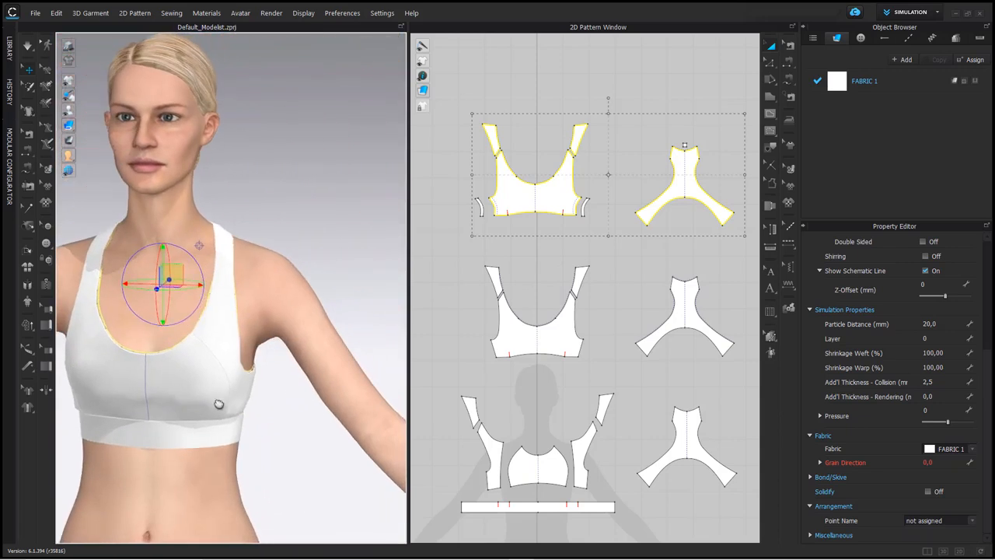
pyautogui.moveTo(174, 348); pyautogui.dragTo(192, 364, button='middle')
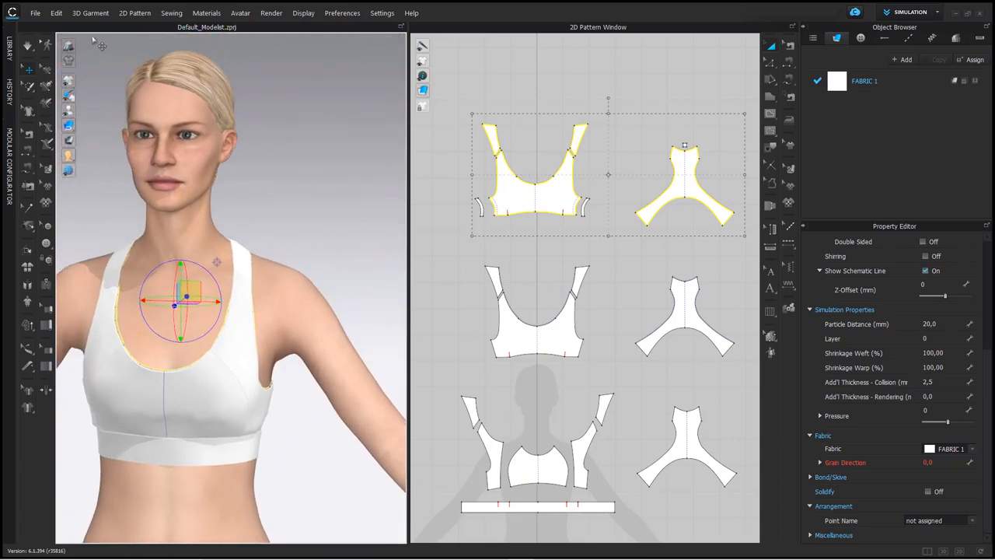
# Step: Simulate the garment to settle the inner layer on the avatar, and stop the simulation
pyautogui.click(27, 47)
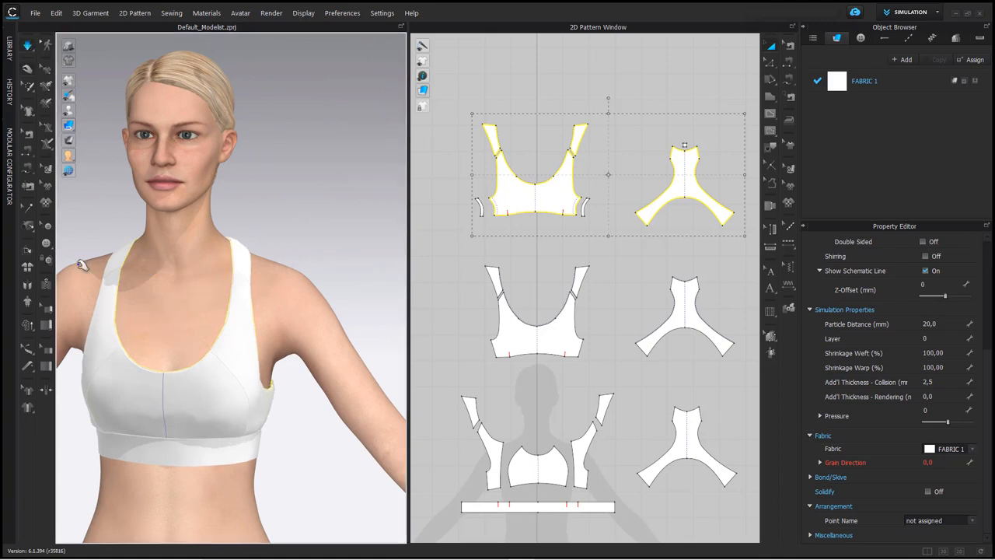
pyautogui.moveTo(246, 363); pyautogui.dragTo(171, 350, button='right')
pyautogui.click(369, 406)
pyautogui.moveTo(369, 406); pyautogui.dragTo(366, 373, button='right')
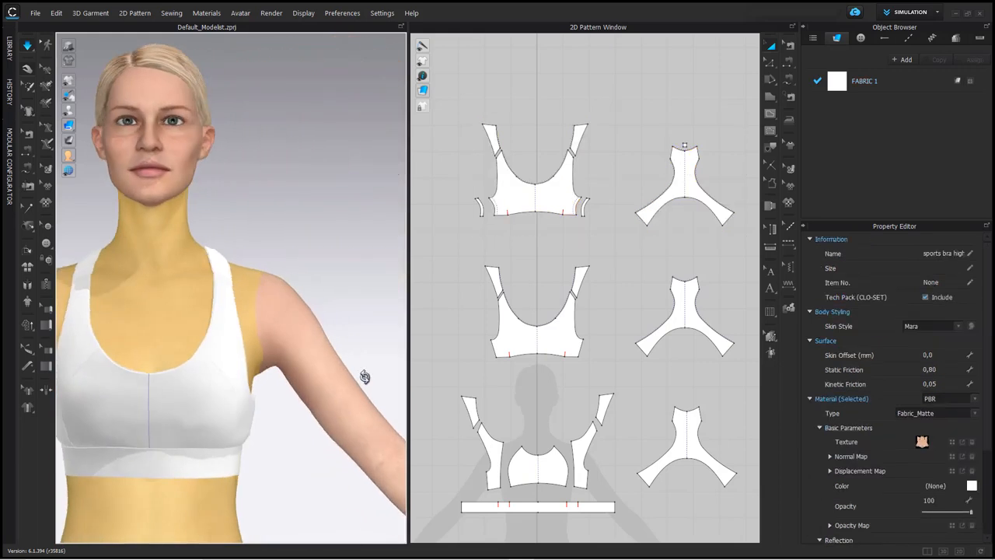
pyautogui.moveTo(215, 377); pyautogui.dragTo(273, 374, button='middle')
pyautogui.click(32, 52)
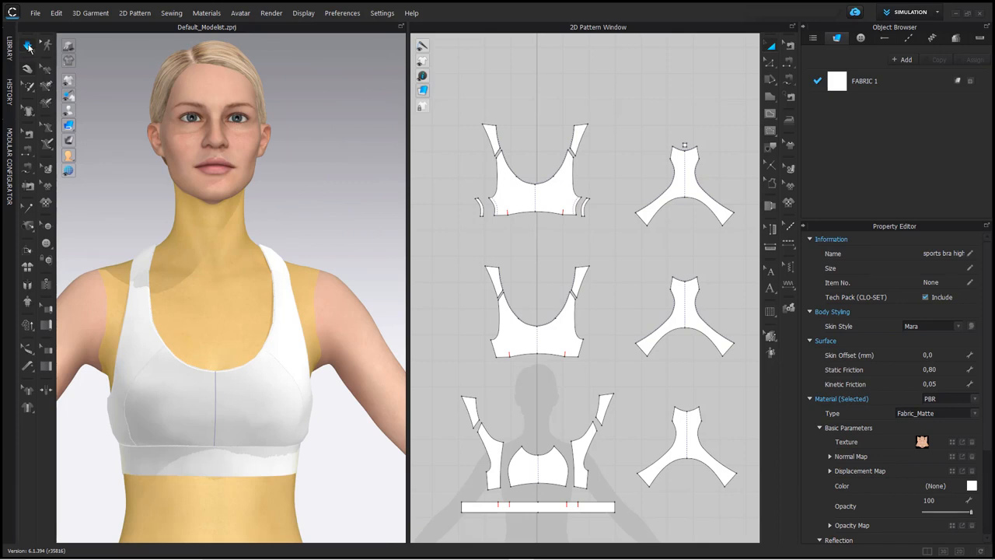
# Step: Check the bra from the back and examine the small curved strips beside the top-row front panel
pyautogui.scroll(-5, 218, 309)
pyautogui.scroll(2, 621, 207)
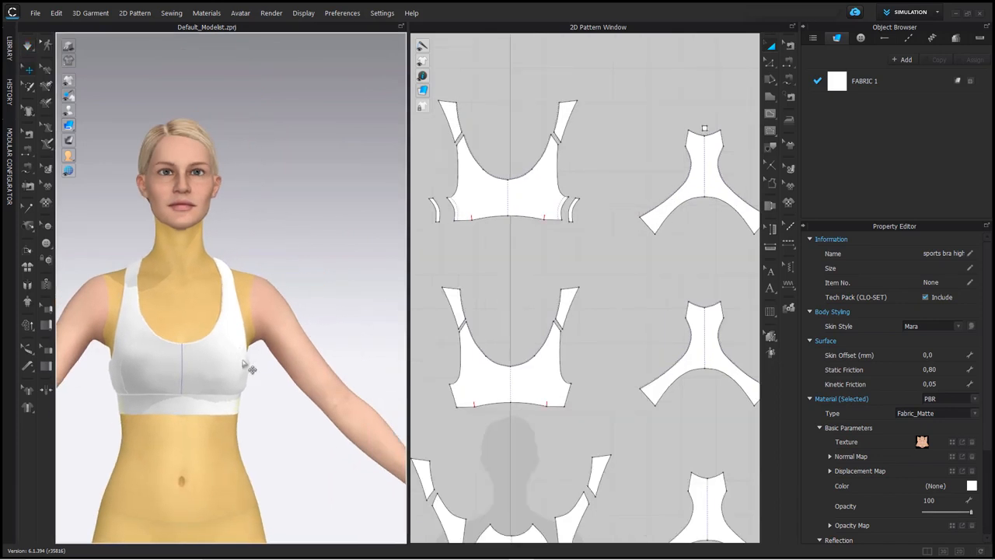
pyautogui.moveTo(257, 351); pyautogui.dragTo(241, 366, button='right')
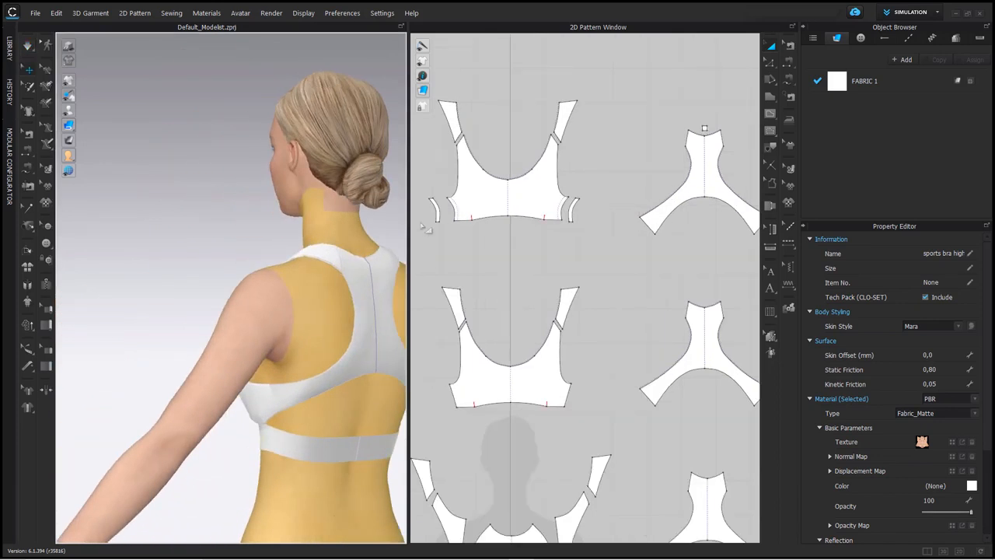
pyautogui.click(435, 204)
pyautogui.click(571, 208)
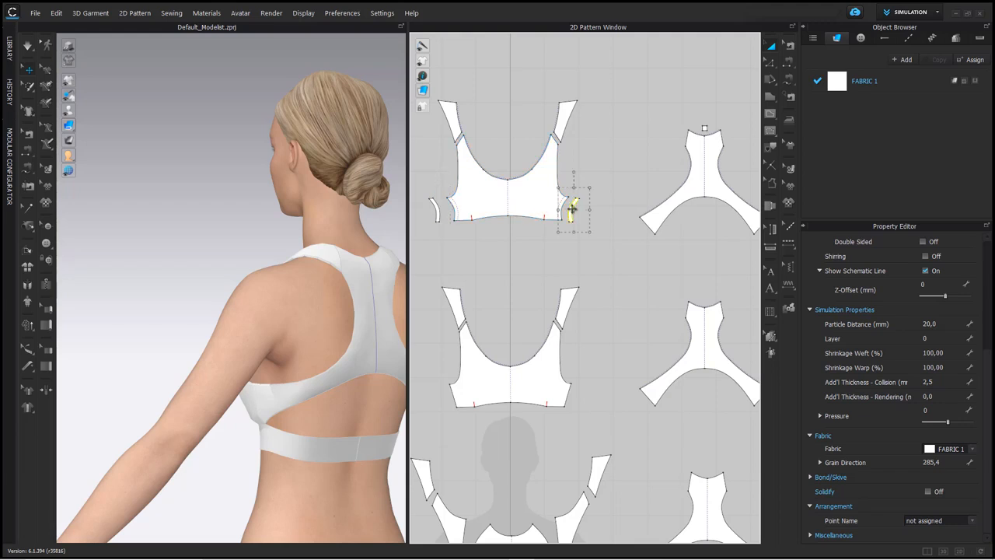
pyautogui.click(438, 204)
pyautogui.scroll(6, 544, 140)
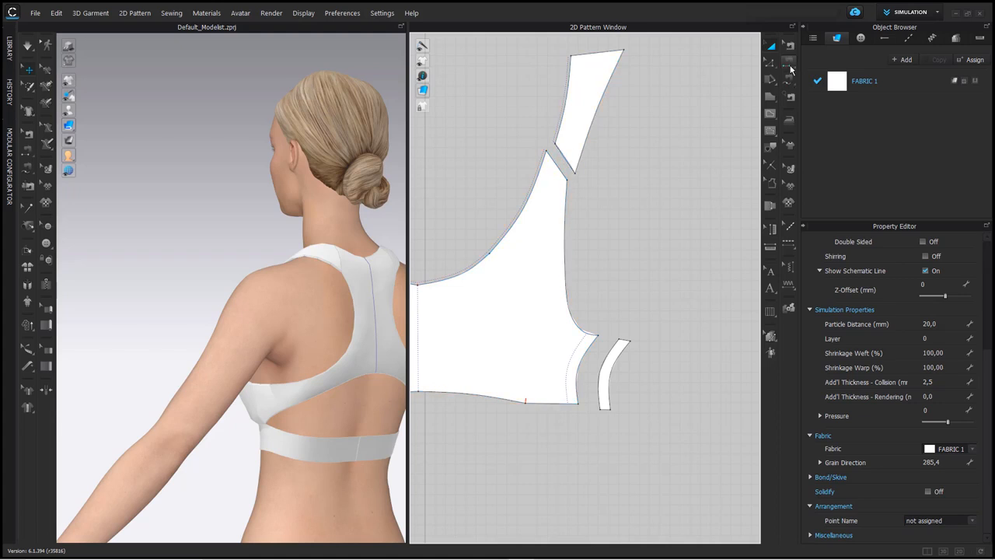
# Step: Segment-sew both top-row strap pieces to the matching diagonal edges of the front panel
pyautogui.click(789, 64)
pyautogui.scroll(-3, 513, 167)
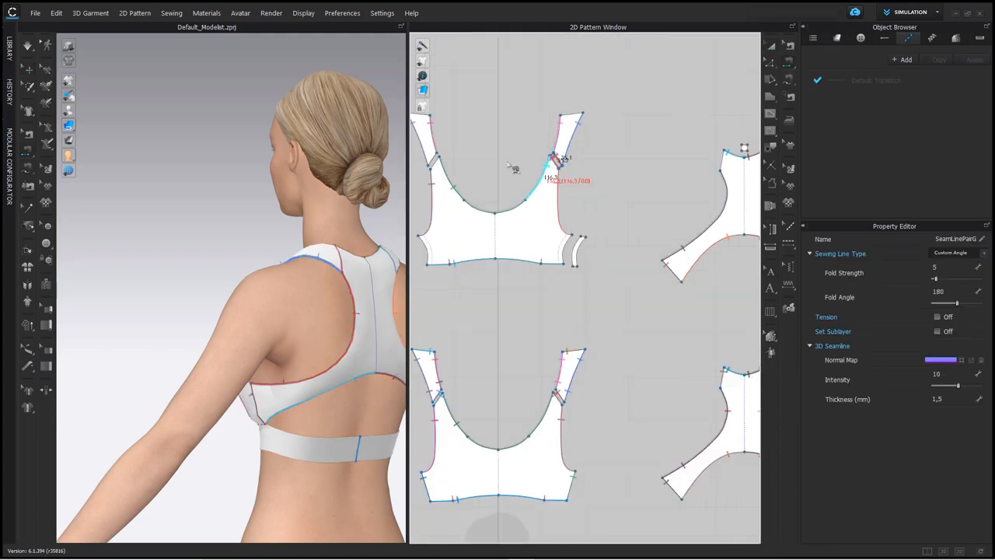
pyautogui.moveTo(509, 164); pyautogui.dragTo(473, 187, button='middle')
pyautogui.scroll(4, 478, 167)
pyautogui.click(465, 161)
pyautogui.click(462, 152)
pyautogui.scroll(-4, 478, 166)
pyautogui.moveTo(552, 241); pyautogui.dragTo(624, 241, button='middle')
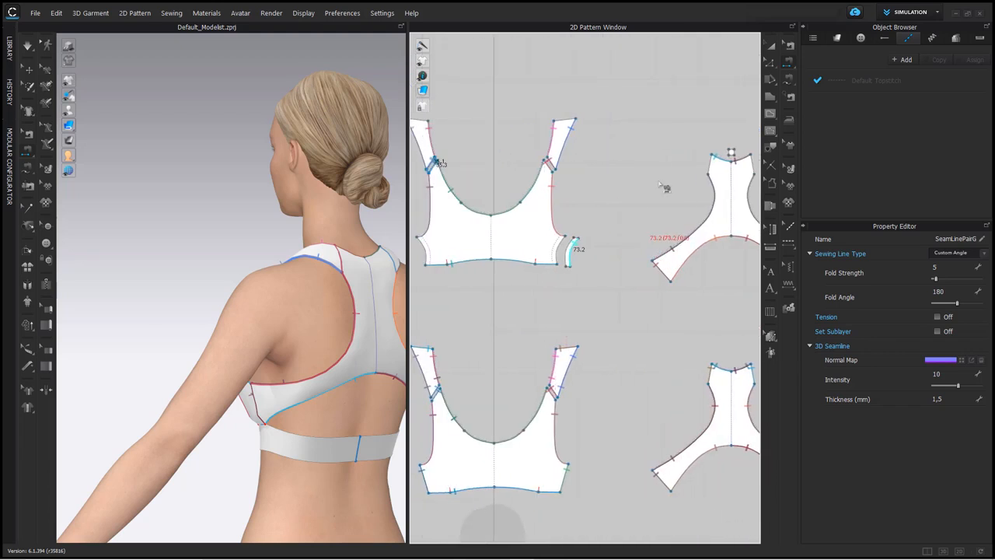
# Step: Segment-sew the upper ends of both top-row straps to the two shoulder edges of the top-row back panel
pyautogui.click(566, 121)
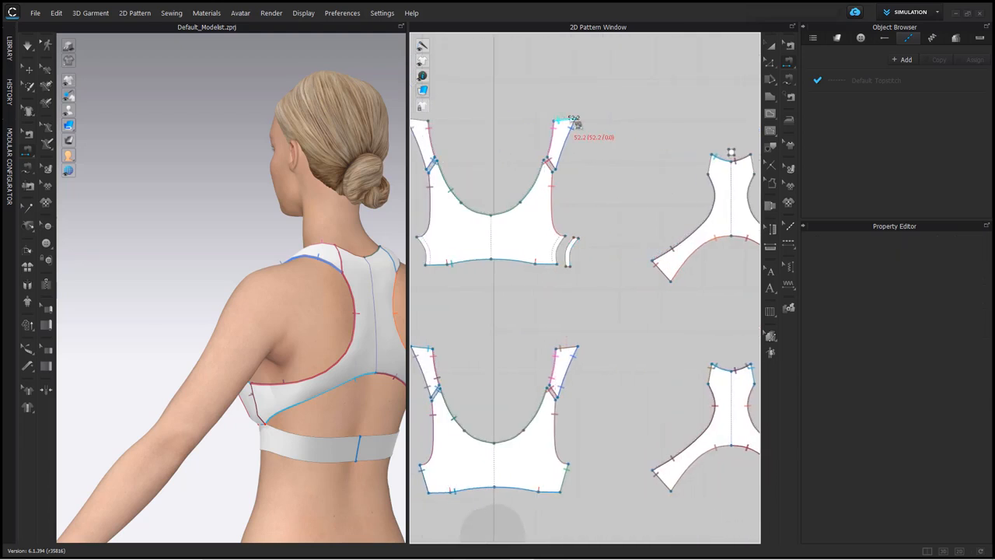
pyautogui.click(720, 161)
pyautogui.click(753, 164)
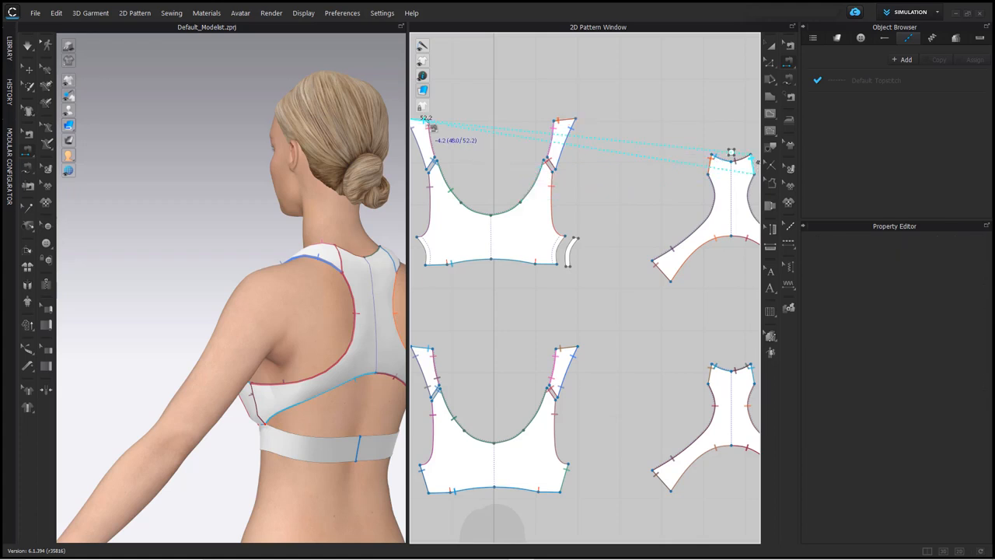
pyautogui.click(431, 128)
# Step: Simulate the garment briefly to close the new strap and shoulder seams
pyautogui.moveTo(303, 236)
pyautogui.mouseDown(button='right')
pyautogui.moveTo(340, 231)
pyautogui.moveTo(290, 244)
pyautogui.mouseUp(button='right')
pyautogui.press('space')
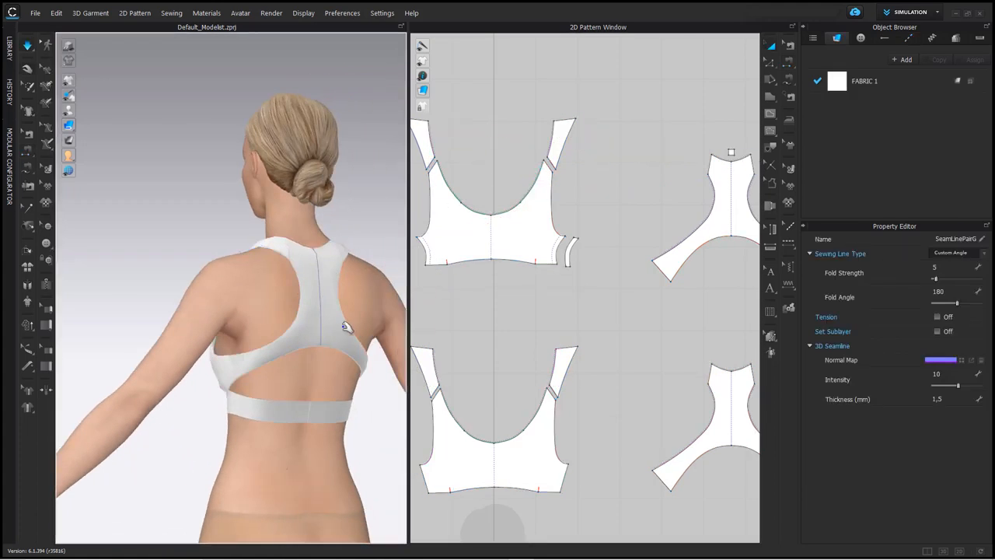
pyautogui.press('space')
pyautogui.moveTo(346, 326); pyautogui.dragTo(219, 300, button='right')
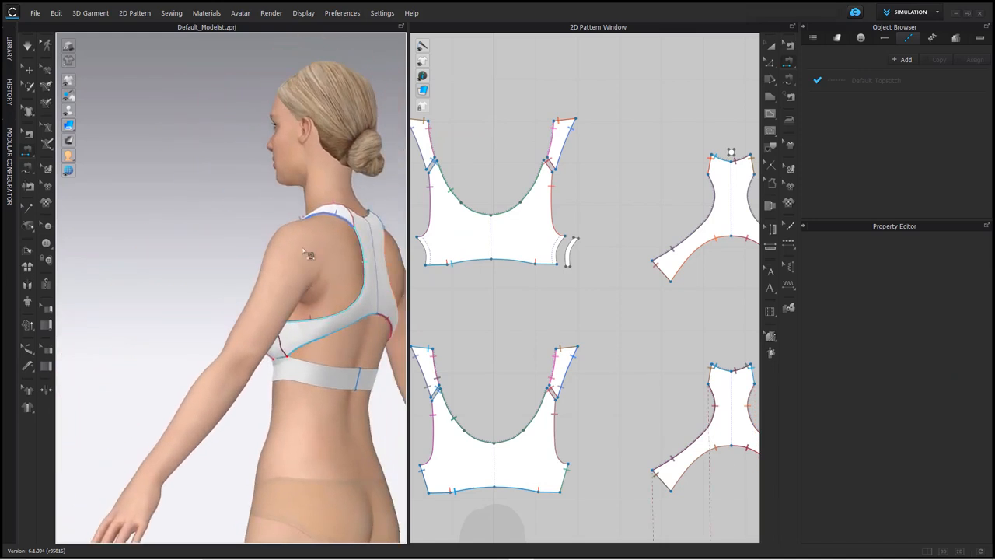
# Step: Hide the avatar and examine the inside of the bra at the side seam up close
pyautogui.hotkey('shift', 'a')
pyautogui.press('8')
pyautogui.moveTo(299, 306); pyautogui.dragTo(236, 254, button='middle')
pyautogui.moveTo(235, 253); pyautogui.dragTo(304, 257, button='right')
pyautogui.scroll(8, 233, 254)
pyautogui.moveTo(303, 257); pyautogui.dragTo(246, 262, button='middle')
pyautogui.scroll(2, 246, 262)
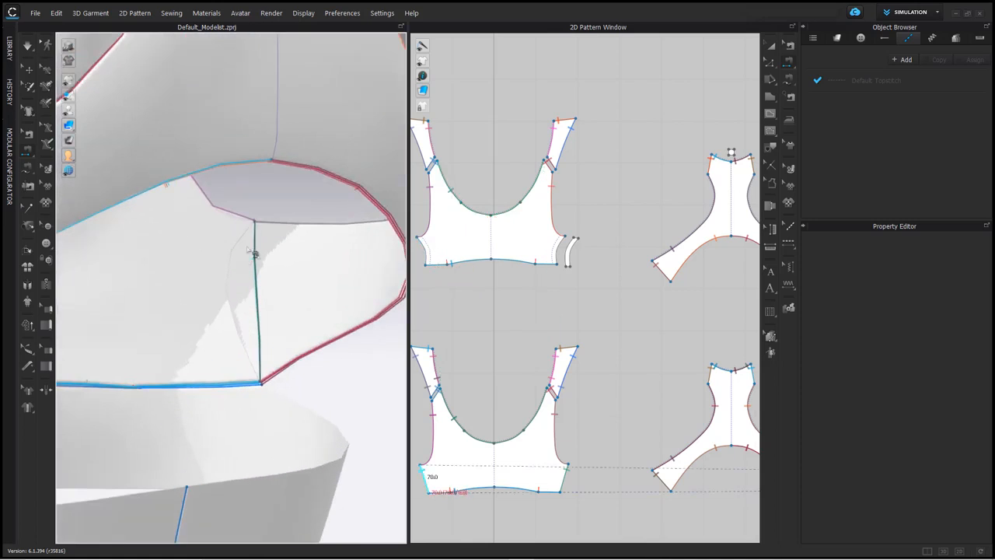
pyautogui.scroll(3, 614, 242)
# Step: Shift the small curved strip slightly next to the side edge of the top-row front panel
pyautogui.press('a')
pyautogui.click(573, 247)
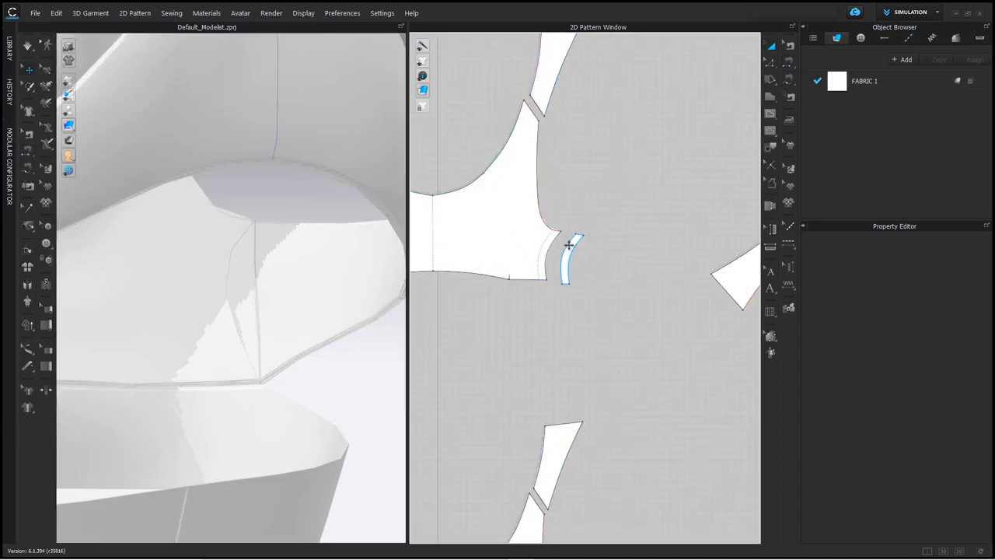
pyautogui.moveTo(562, 247)
pyautogui.mouseDown()
pyautogui.moveTo(550, 245)
pyautogui.moveTo(571, 246)
pyautogui.mouseUp()
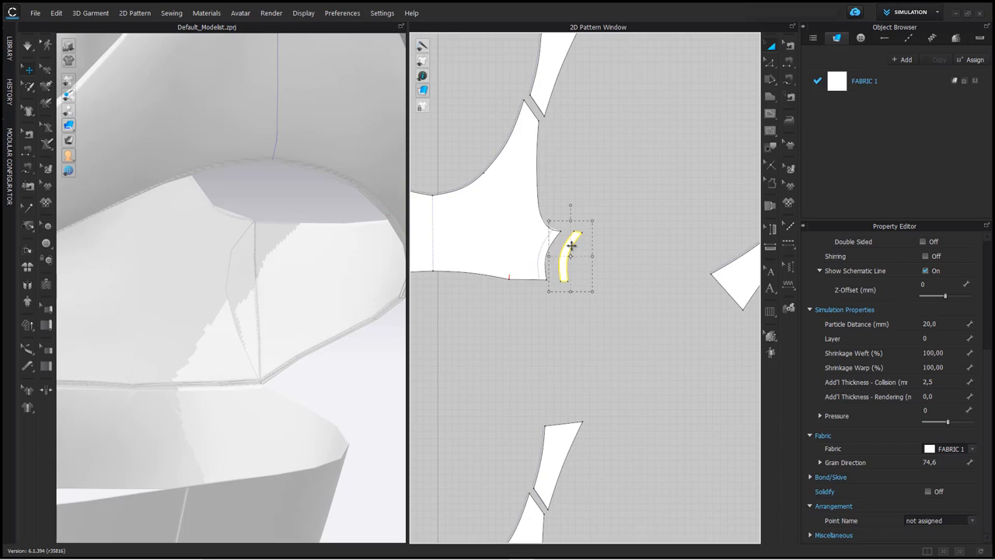
pyautogui.click(613, 225)
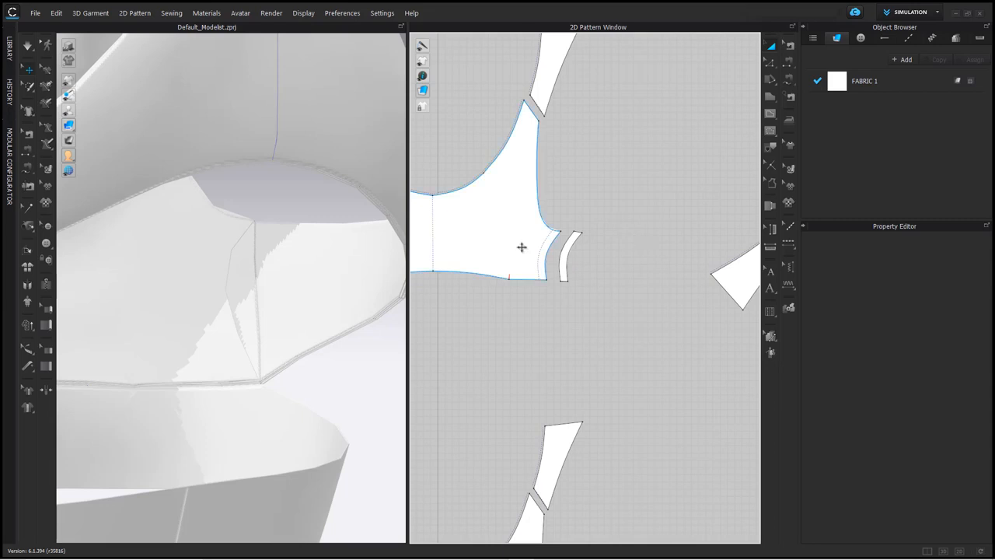
# Step: Trace the curved baselines along both side edges of the top-row front panel into internal lines
pyautogui.scroll(5, 548, 243)
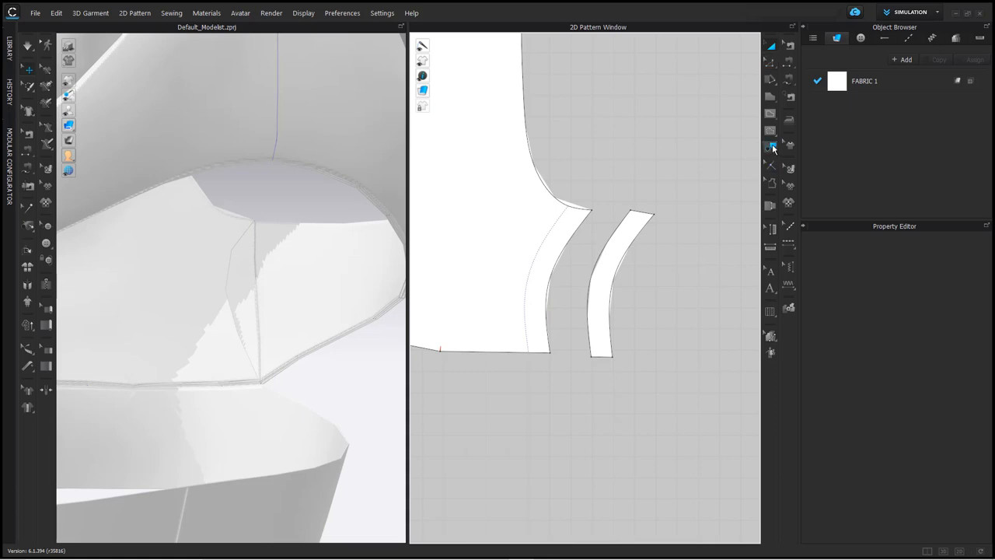
pyautogui.click(772, 147)
pyautogui.click(558, 232)
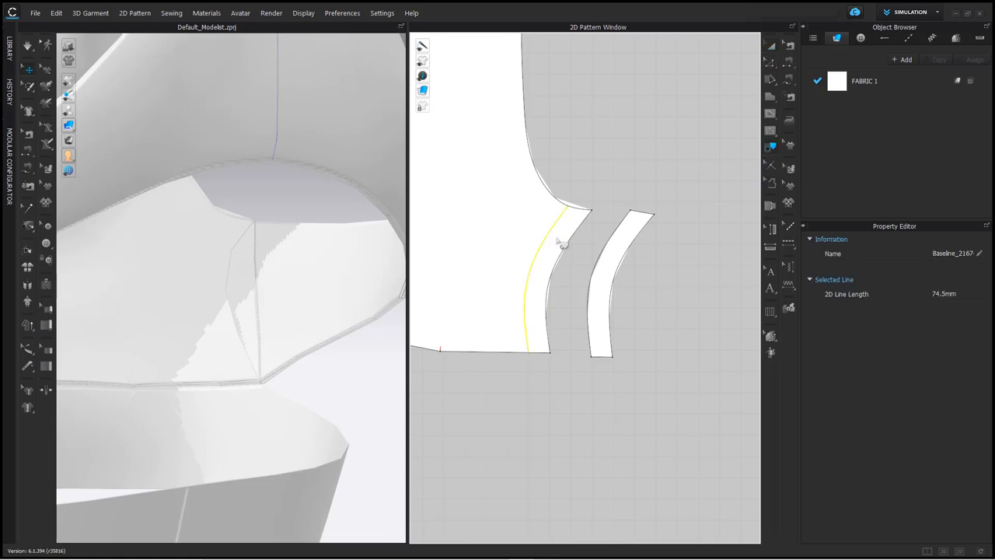
pyautogui.scroll(-5, 558, 230)
pyautogui.scroll(5, 556, 230)
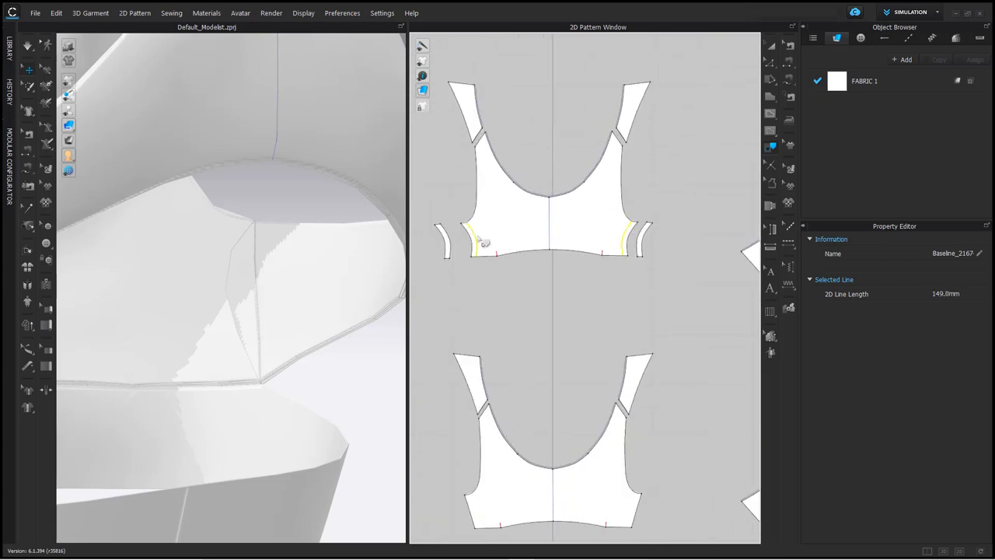
pyautogui.click(603, 242)
pyautogui.click(677, 174)
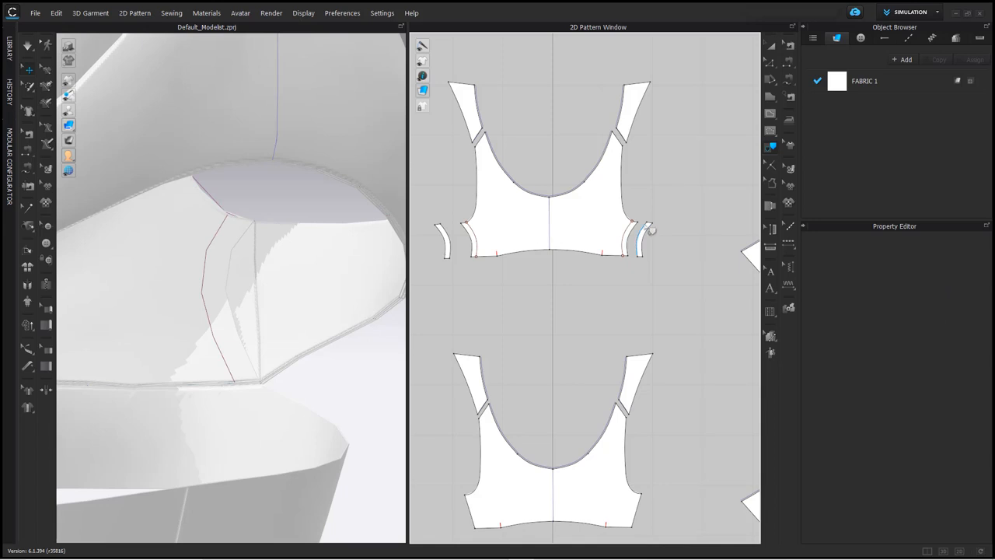
pyautogui.scroll(4, 668, 269)
pyautogui.scroll(-5, 660, 270)
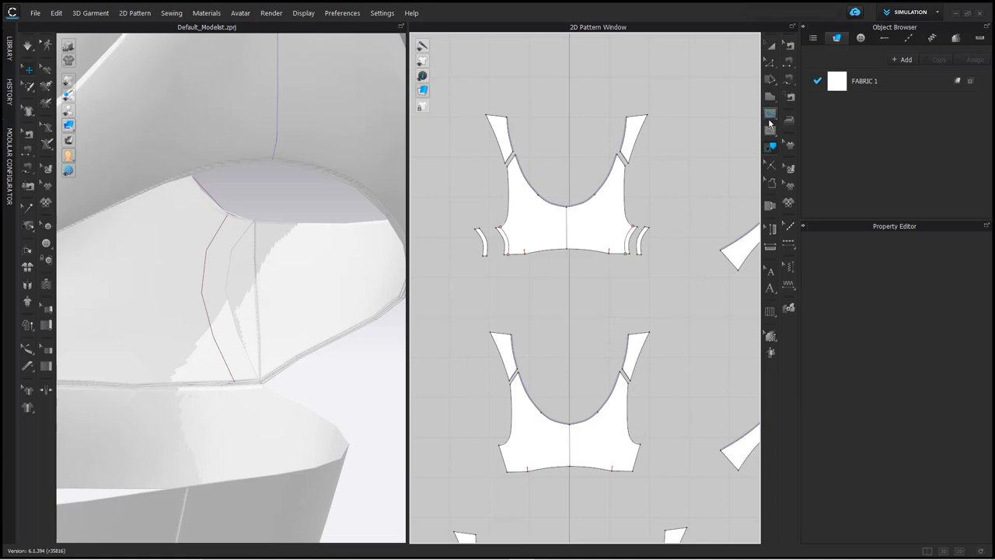
# Step: Sew the inner edge of the right side strip to the curved internal line beside the top front panel's right side with Segment Sewing
pyautogui.scroll(4, 658, 220)
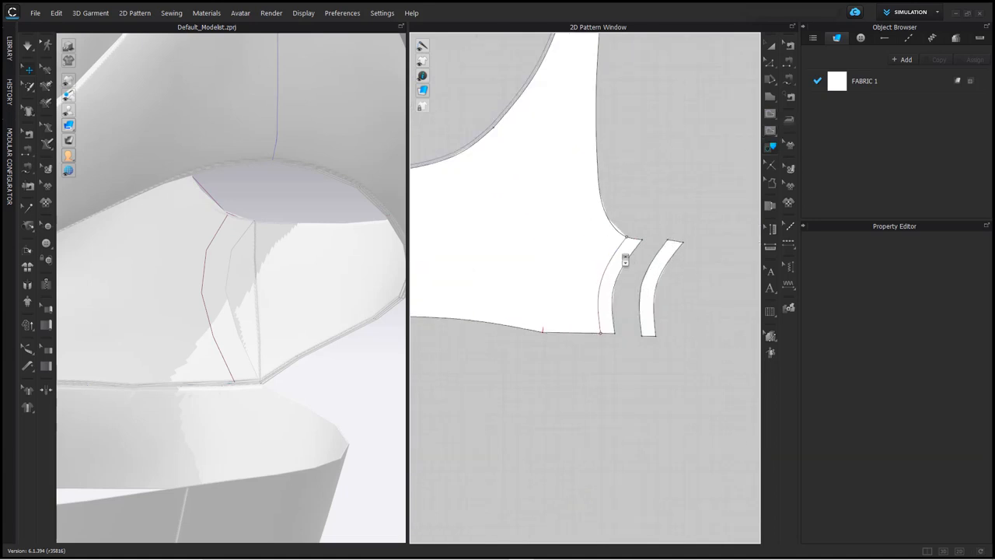
pyautogui.scroll(-1, 658, 221)
pyautogui.scroll(1, 658, 221)
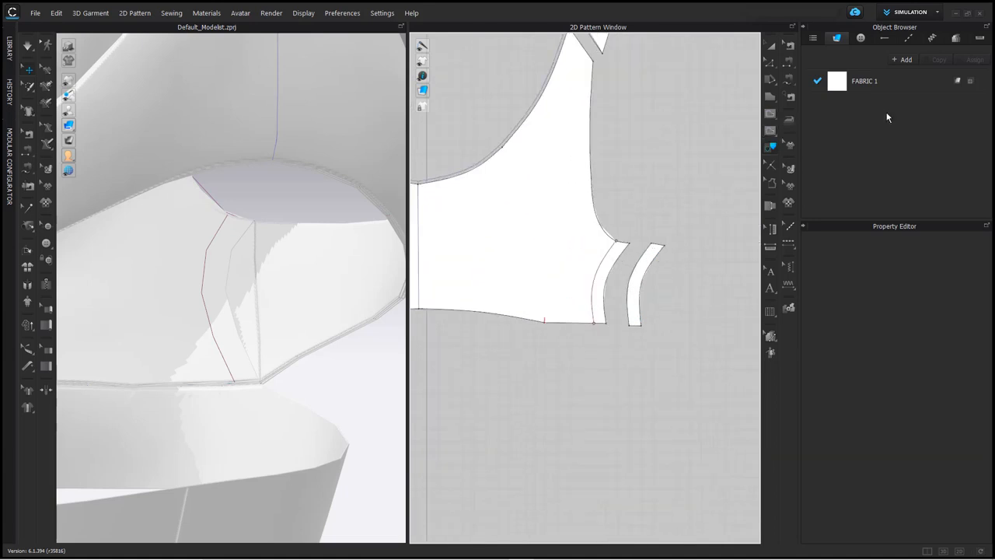
pyautogui.click(788, 62)
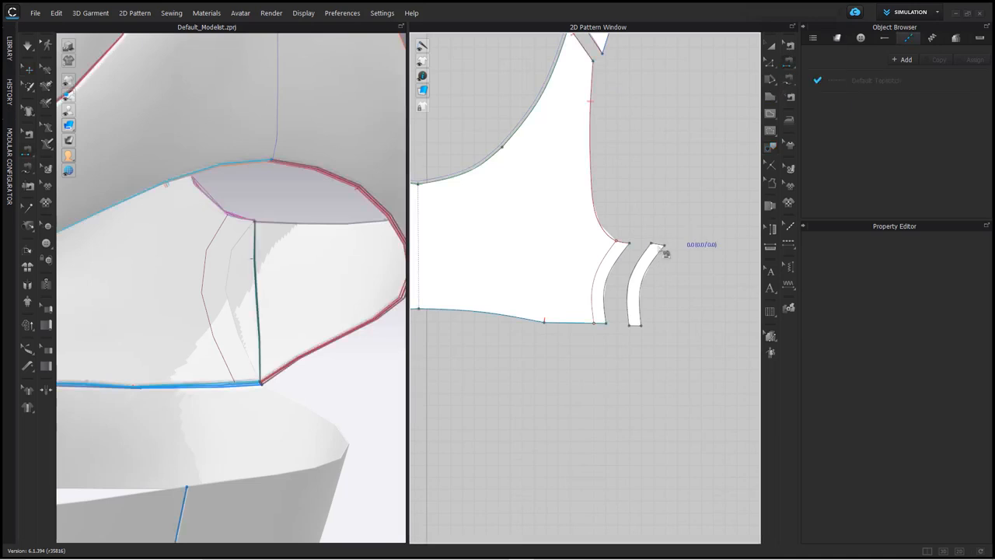
pyautogui.click(605, 260)
pyautogui.click(659, 262)
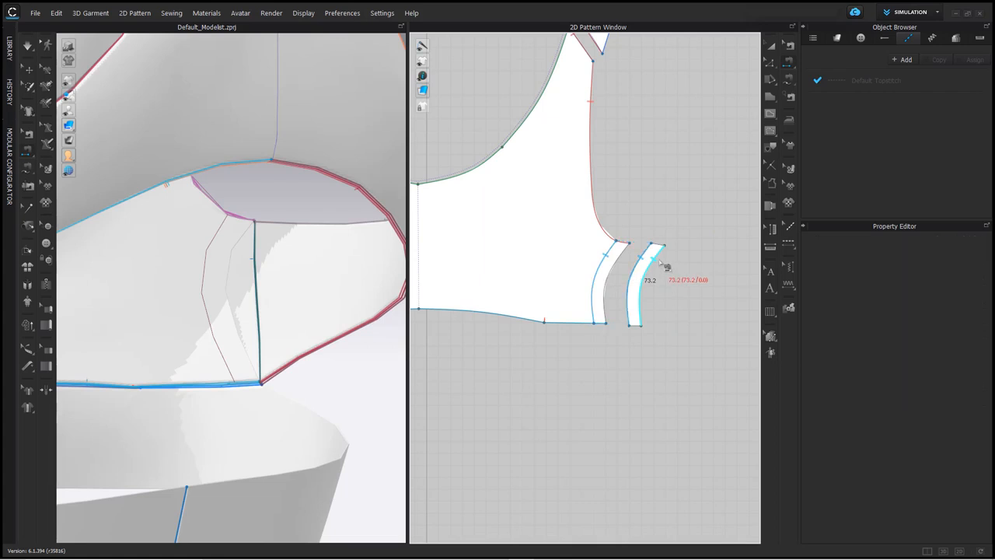
# Step: Sew the right strip's outer curved edge to the front panel's right side edge and set that seam's sewing line type to Turned
pyautogui.click(619, 264)
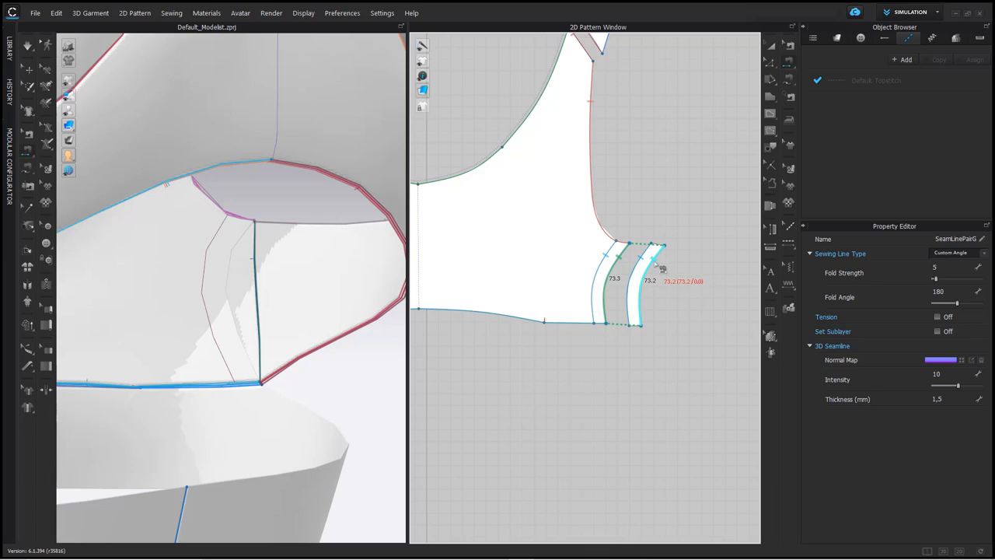
pyautogui.scroll(2, 661, 268)
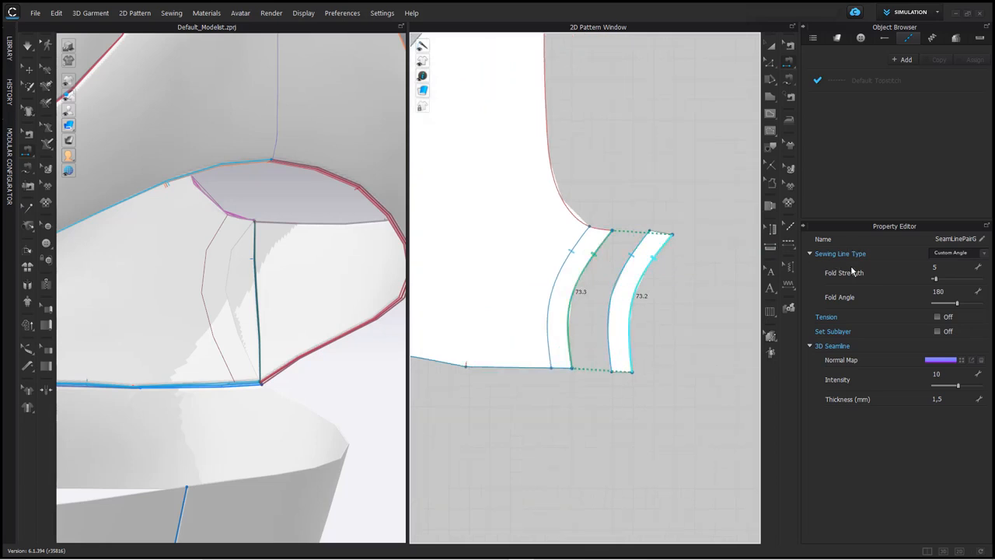
pyautogui.click(956, 253)
pyautogui.click(956, 267)
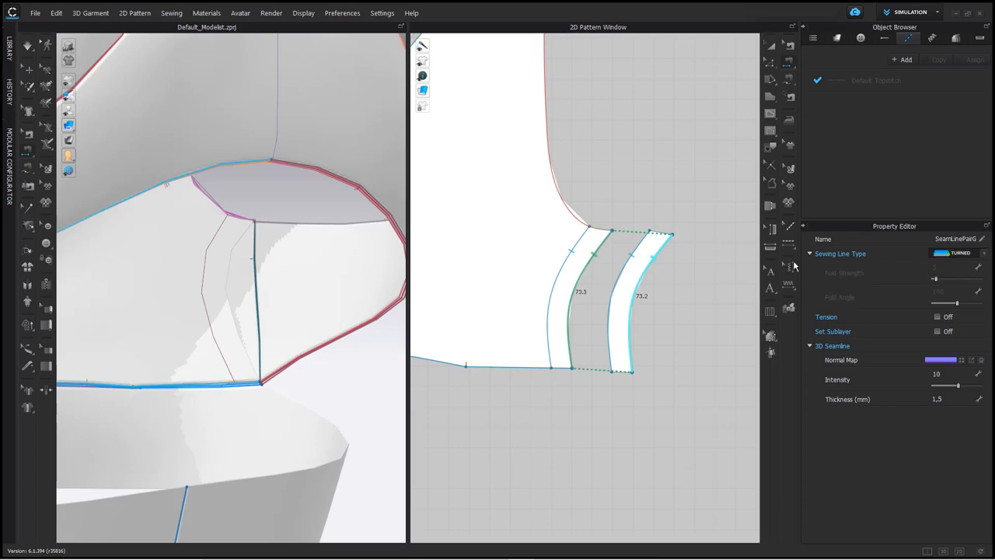
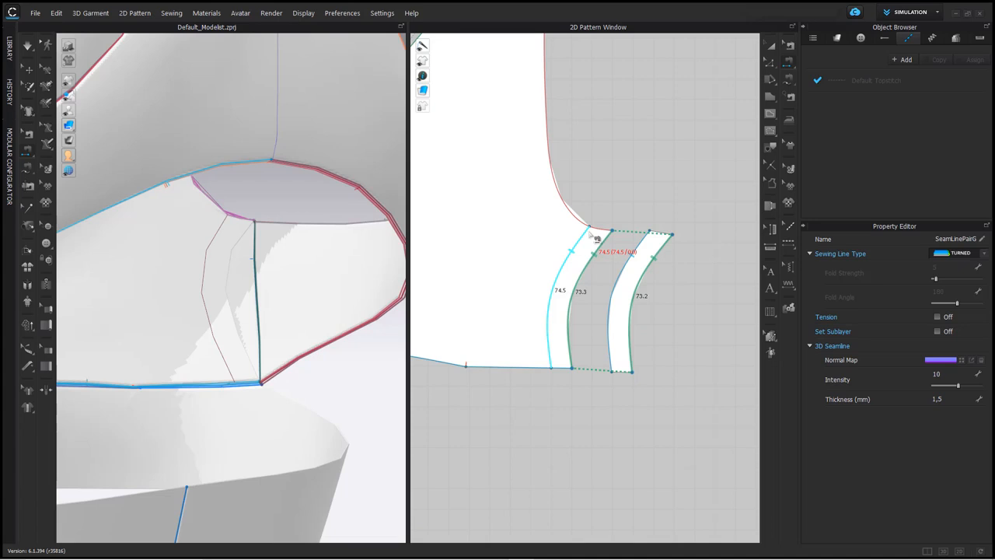
# Step: Sew the inner edge of the left side strip to the curved internal line near the top front panel's left side
pyautogui.scroll(-5, 596, 238)
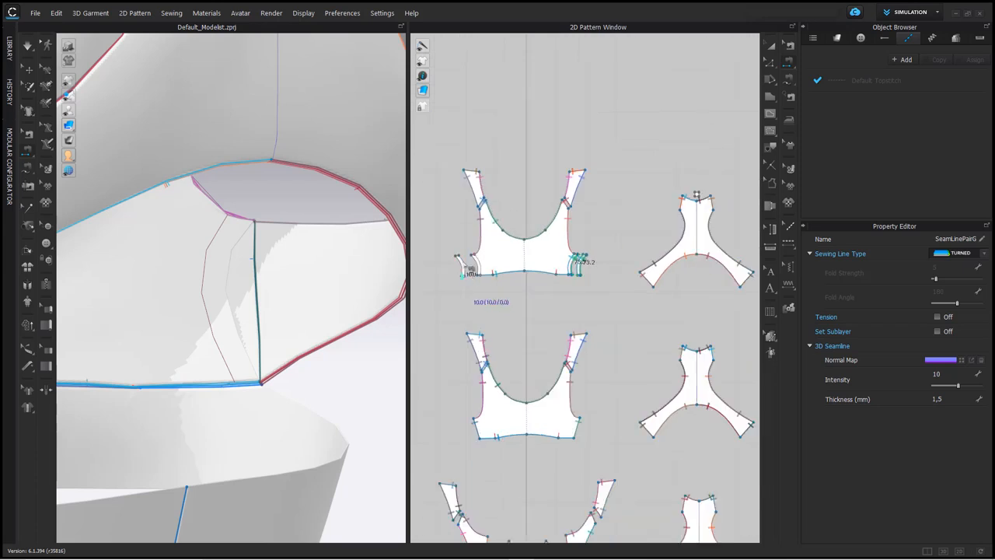
pyautogui.scroll(5, 466, 276)
pyautogui.click(459, 278)
pyautogui.click(532, 283)
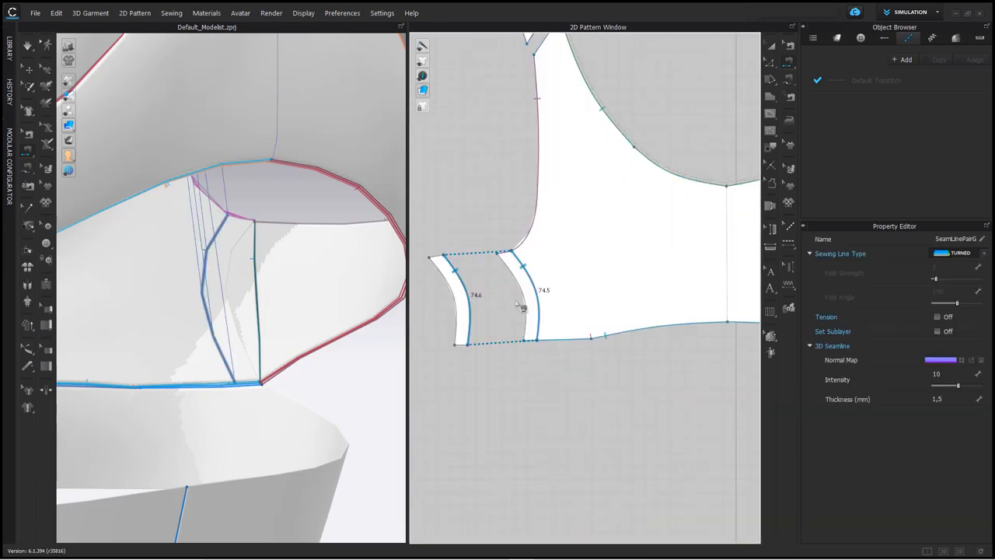
# Step: Sew the left strip's outer curved edge to the front panel's left side edge, using the Turned sewing line type
pyautogui.click(513, 273)
pyautogui.click(444, 275)
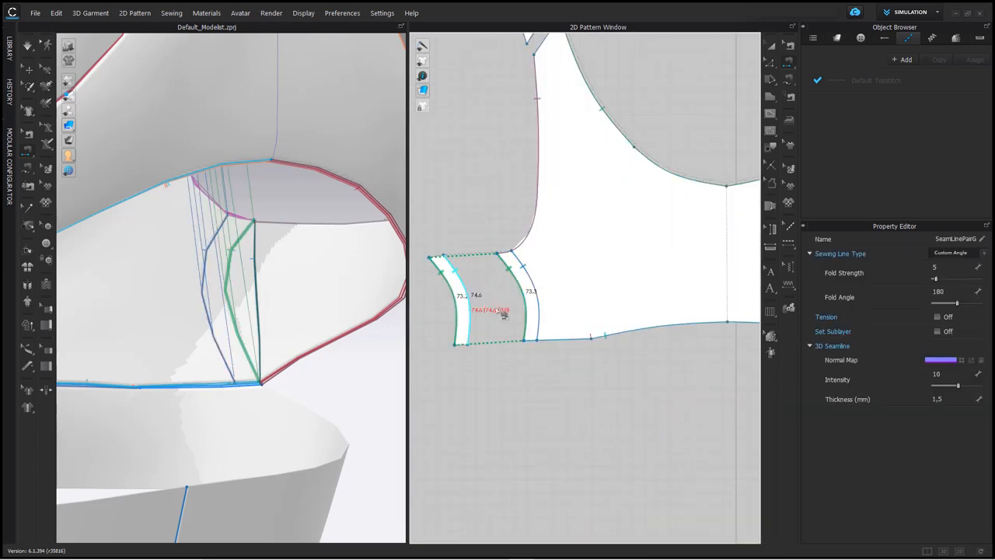
pyautogui.click(982, 253)
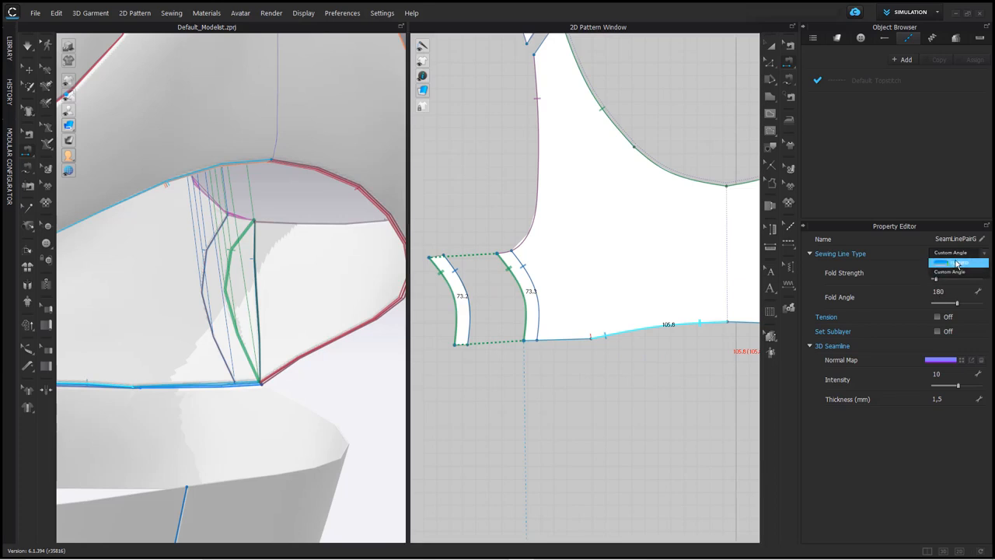
pyautogui.click(956, 268)
# Step: Join the left strip's short upper edge to the matching armhole segment with Free Sewing and make the seam Turned
pyautogui.scroll(-3, 611, 336)
pyautogui.scroll(-2, 612, 335)
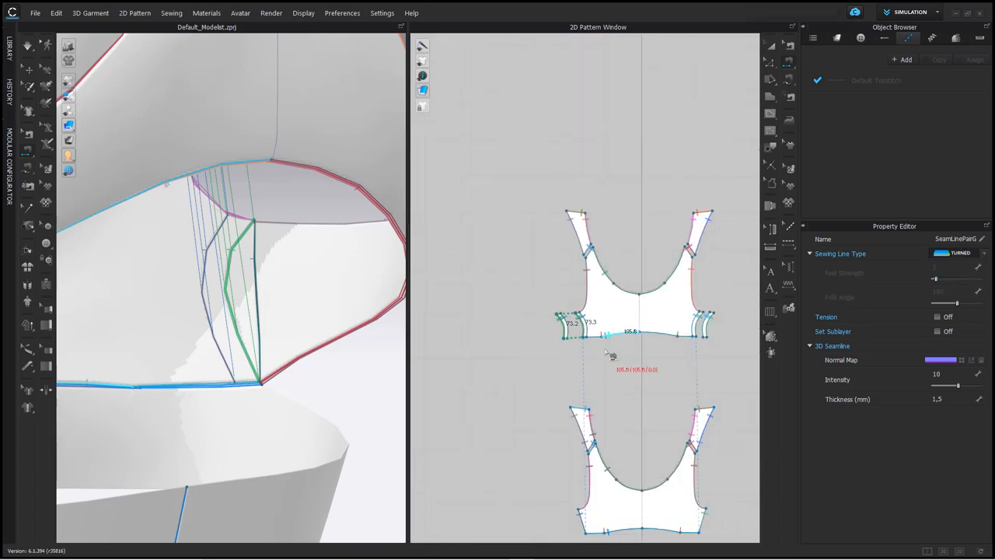
pyautogui.scroll(-1, 598, 338)
pyautogui.scroll(3, 416, 339)
pyautogui.scroll(3, 591, 304)
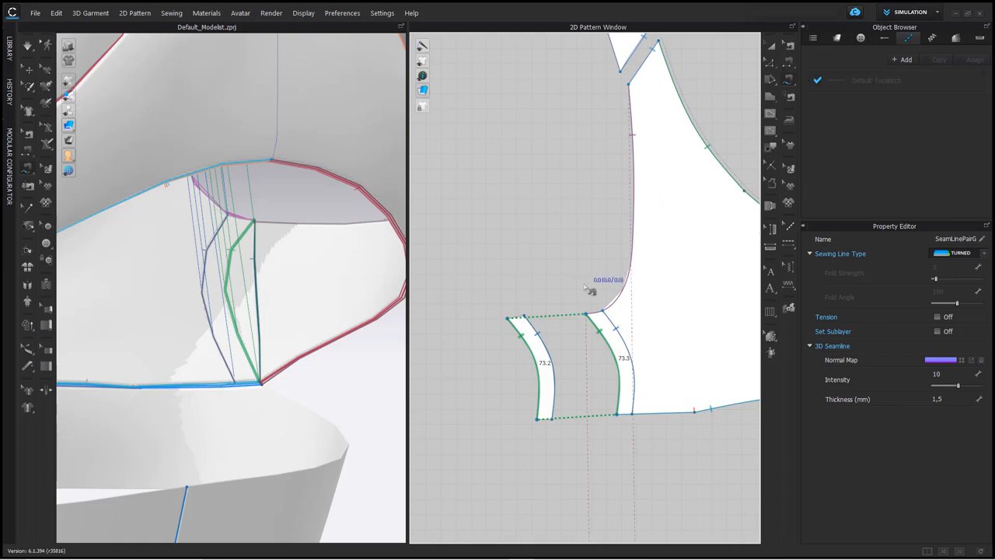
pyautogui.click(509, 317)
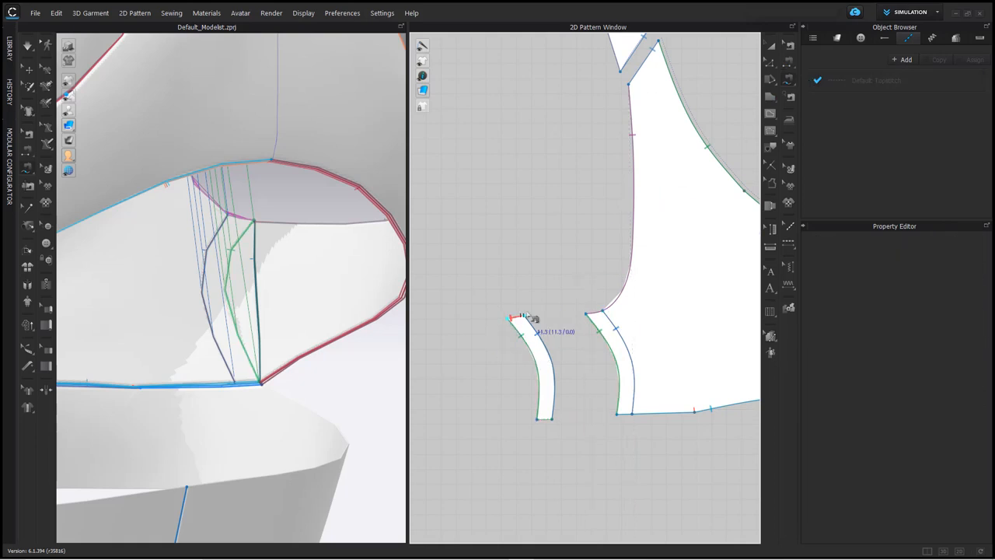
pyautogui.click(599, 314)
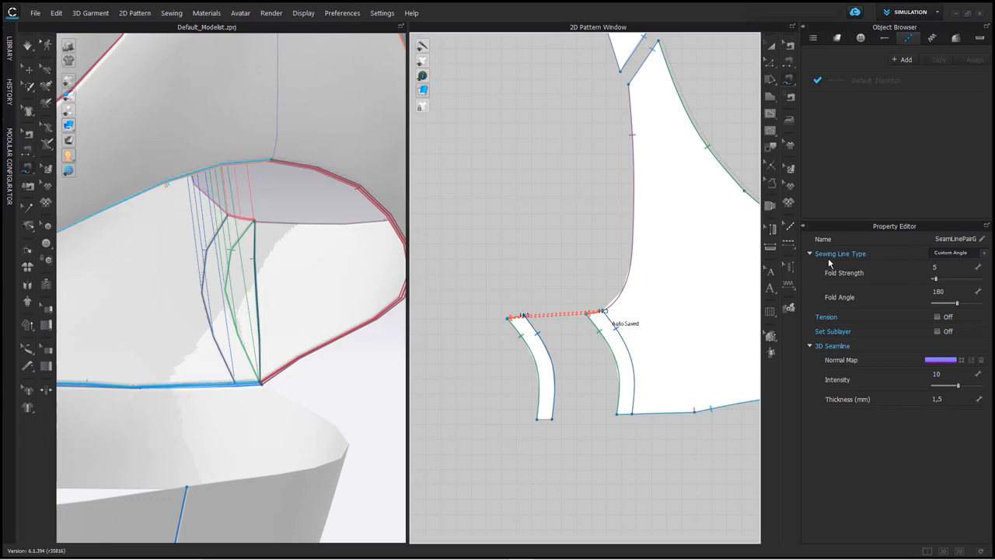
pyautogui.click(961, 259)
pyautogui.click(953, 268)
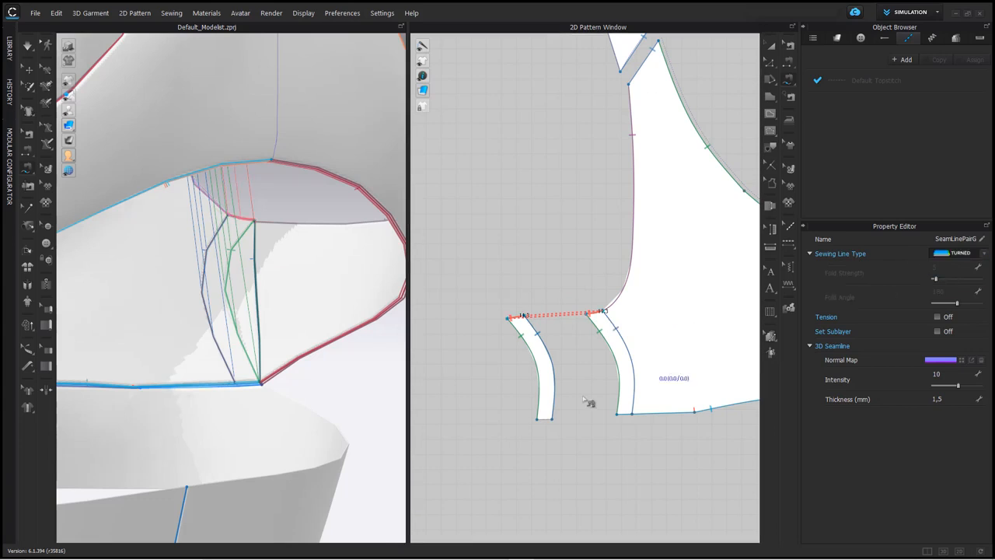
# Step: Sew the left strip's short lower edge to the matching part of the front panel's hem as a Turned seam
pyautogui.click(546, 425)
pyautogui.click(622, 420)
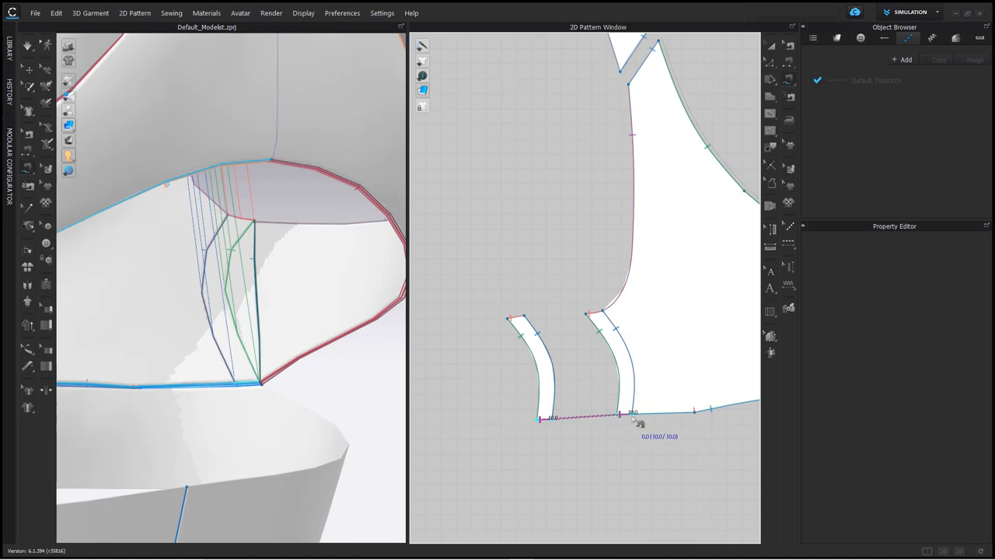
pyautogui.scroll(-4, 654, 418)
pyautogui.click(956, 260)
pyautogui.click(958, 264)
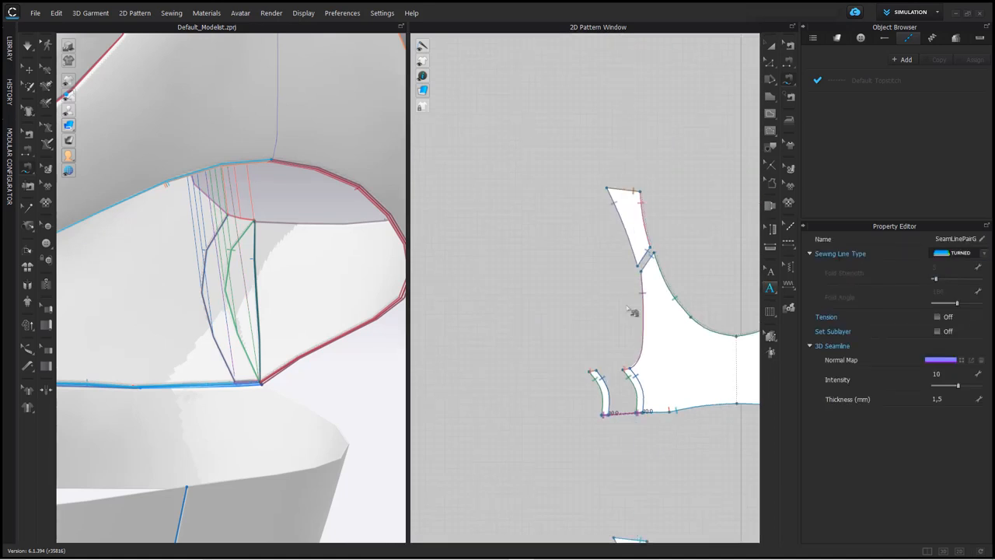
# Step: Sew the right strip's short upper edge to the front panel's right armhole segment and set the sewing line type to Turned
pyautogui.moveTo(614, 304); pyautogui.dragTo(452, 268, button='middle')
pyautogui.scroll(4, 705, 322)
pyautogui.click(714, 358)
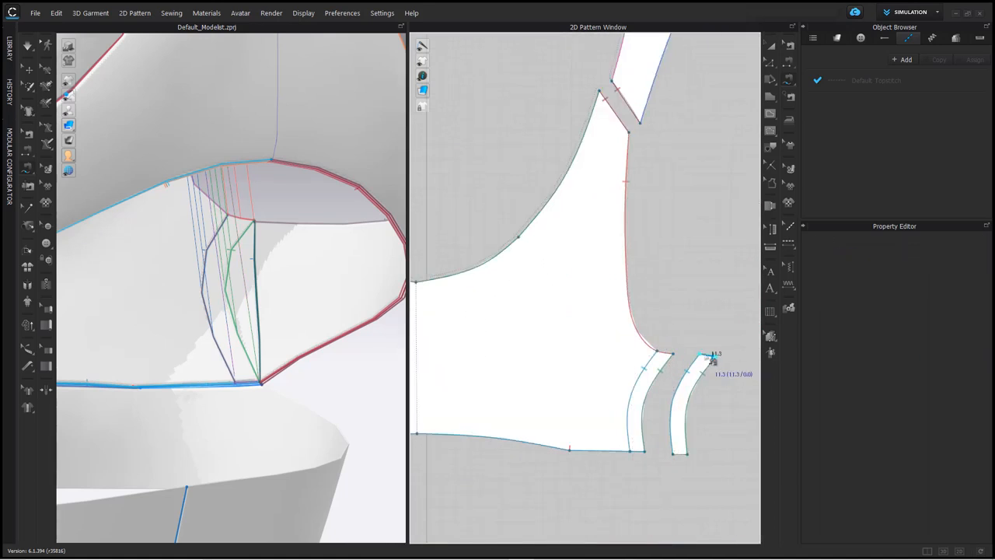
pyautogui.click(667, 353)
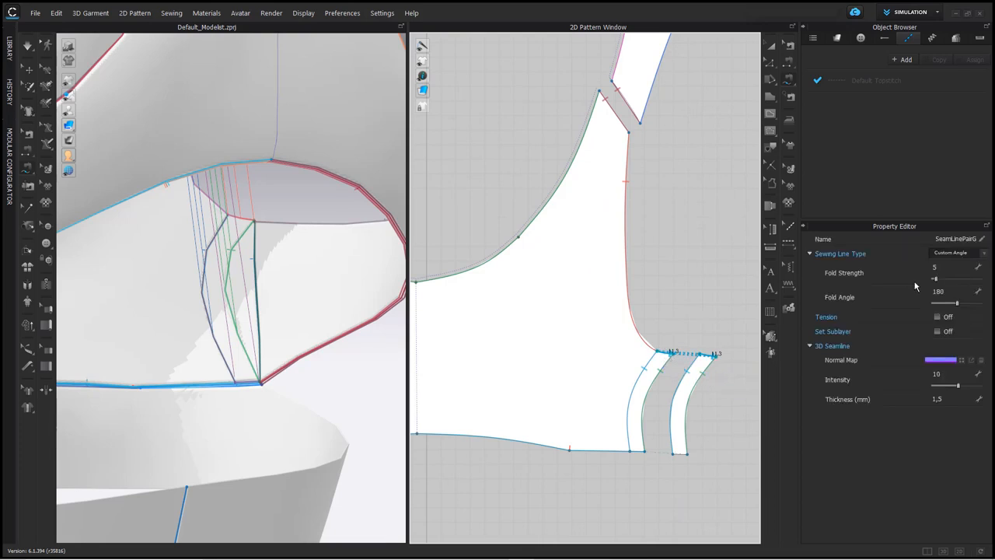
pyautogui.click(956, 254)
pyautogui.click(953, 263)
# Step: Sew the right strip's short lower edge to the hem at the front panel's right corner and set it to Turned
pyautogui.click(684, 453)
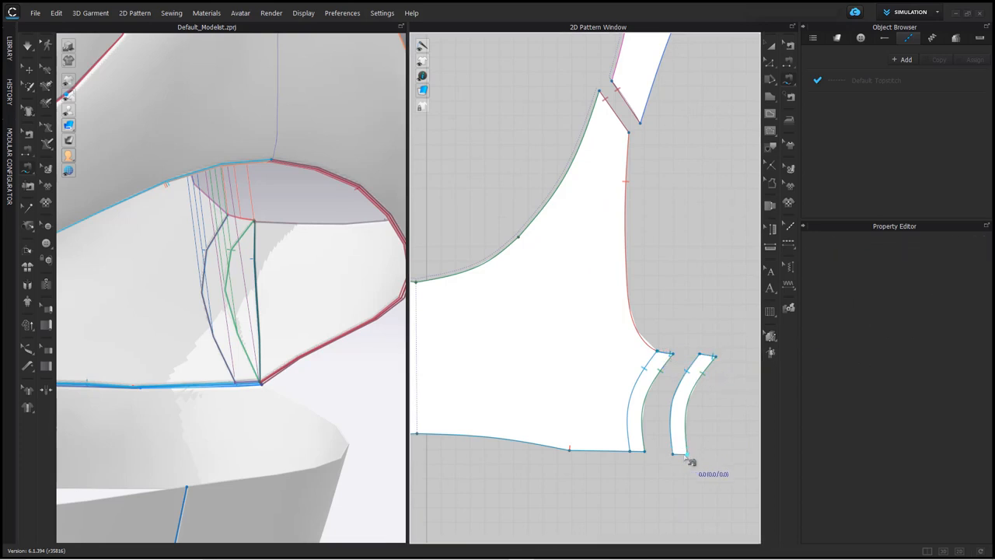
pyautogui.click(637, 451)
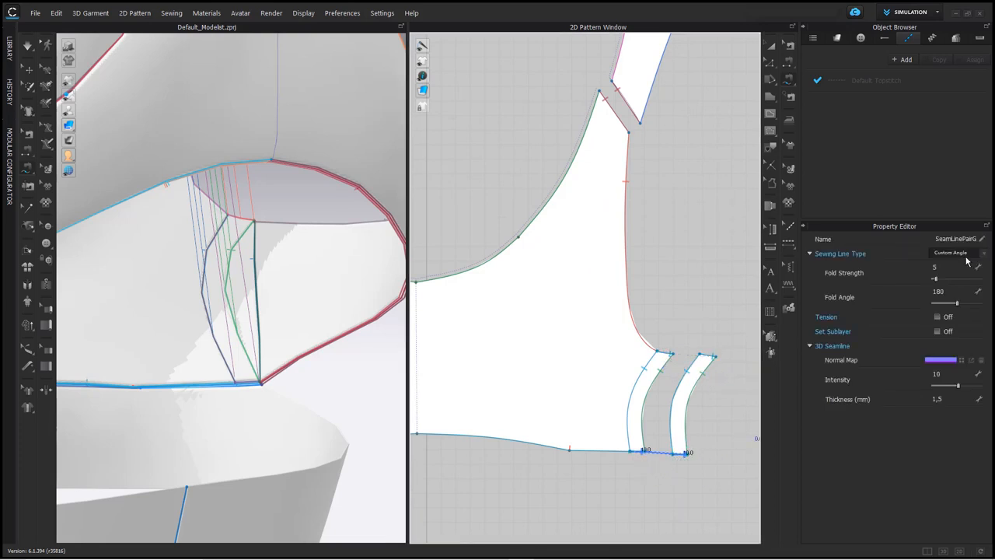
pyautogui.click(966, 257)
pyautogui.click(960, 265)
pyautogui.scroll(-3, 715, 306)
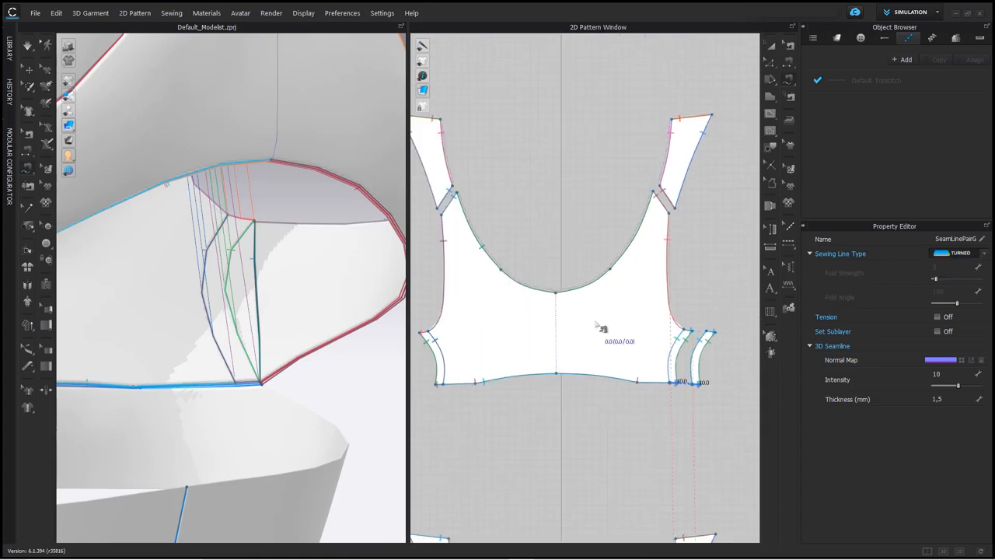
# Step: Select both side strips in the 3D view and position them against the garment with Superimpose (Under)
pyautogui.moveTo(602, 328); pyautogui.dragTo(631, 306, button='right')
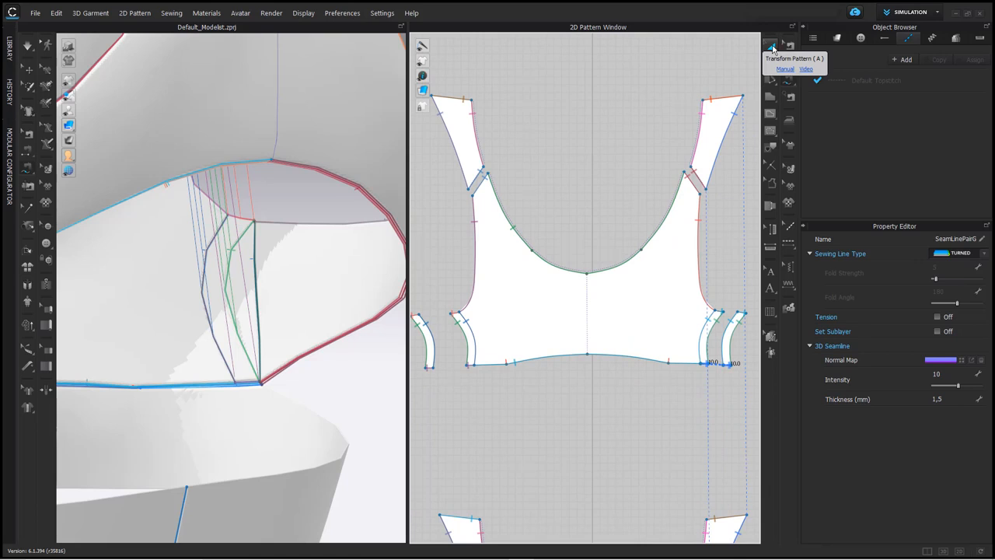
pyautogui.click(772, 47)
pyautogui.scroll(-4, 321, 364)
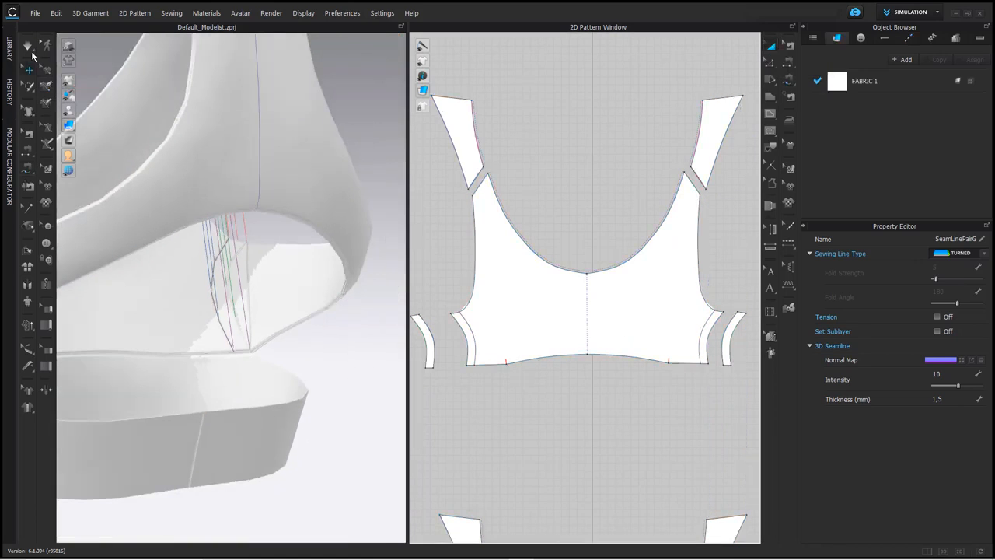
pyautogui.scroll(-10, 294, 226)
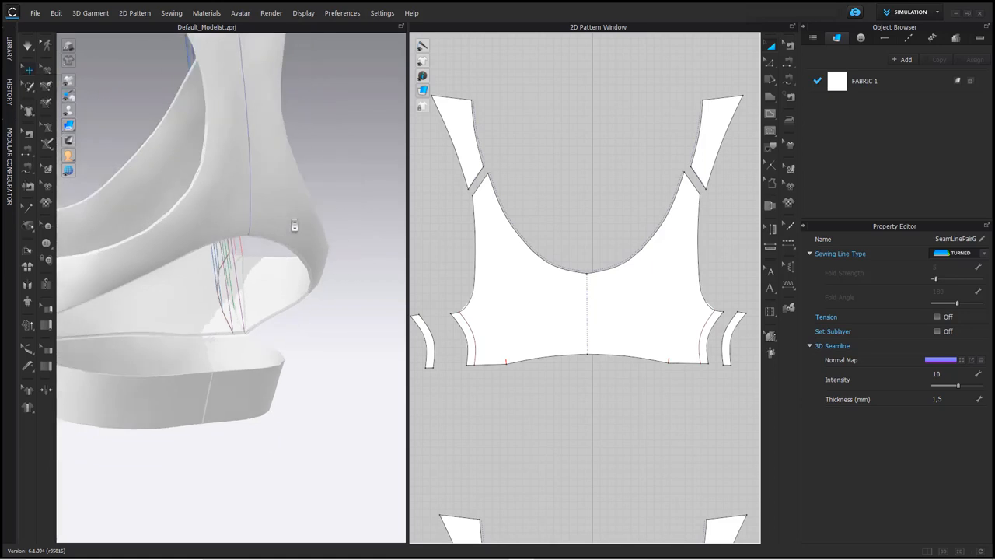
pyautogui.moveTo(214, 235); pyautogui.dragTo(219, 355, button='middle')
pyautogui.moveTo(218, 355); pyautogui.dragTo(303, 346, button='right')
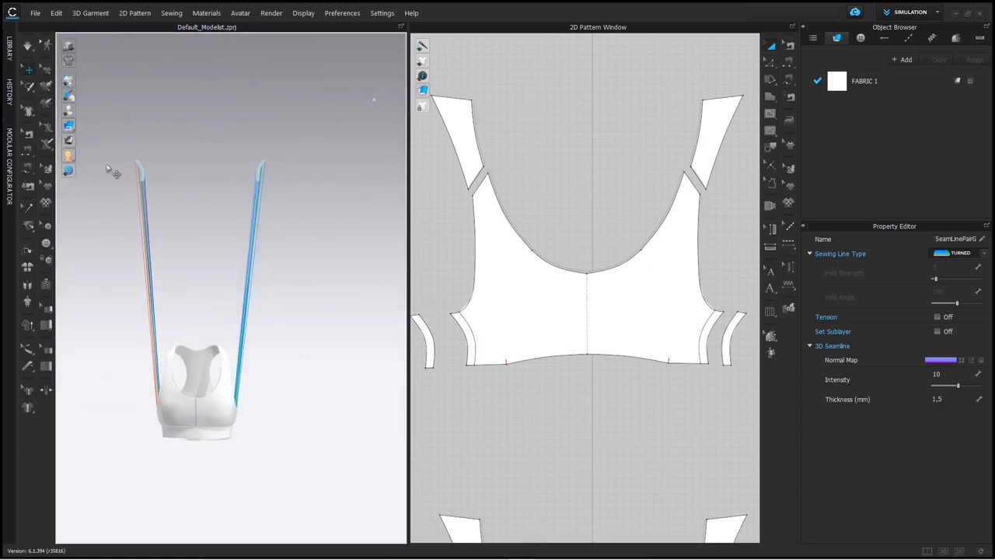
pyautogui.click(140, 169)
pyautogui.keyDown('shift'); pyautogui.click(262, 171); pyautogui.keyUp('shift')
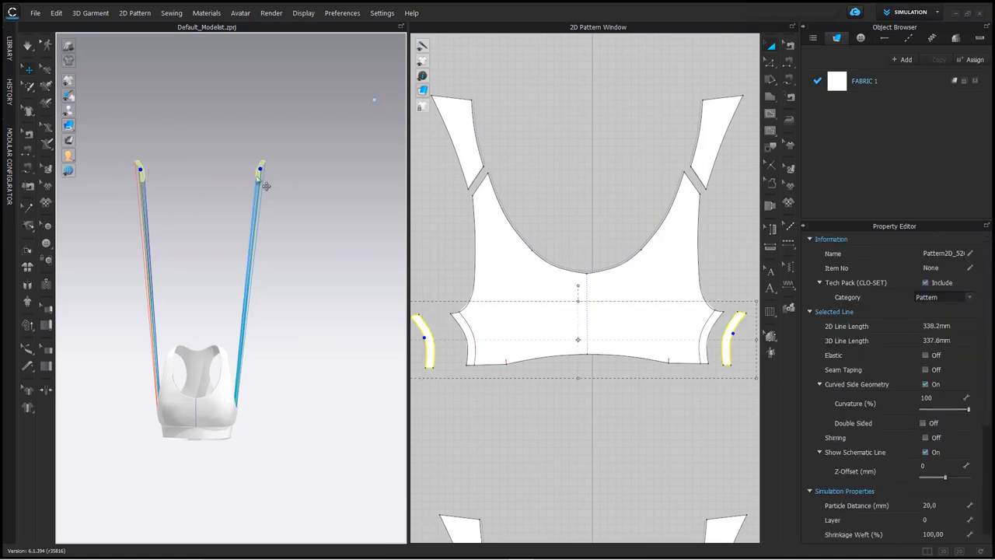
pyautogui.rightClick(256, 178)
pyautogui.click(289, 265)
pyautogui.rightClick(258, 167)
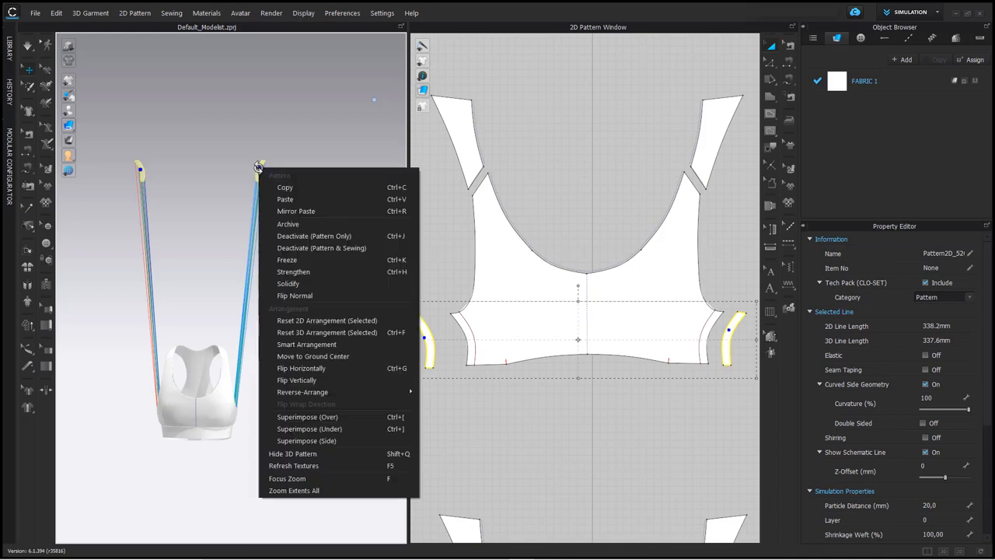
pyautogui.click(309, 433)
# Step: Examine the side strip's placement inside the armhole up close in 3D and clear the strip selection
pyautogui.moveTo(272, 417); pyautogui.dragTo(143, 290, button='right')
pyautogui.scroll(4, 212, 297)
pyautogui.moveTo(320, 306); pyautogui.dragTo(58, 331, button='middle')
pyautogui.scroll(8, 191, 345)
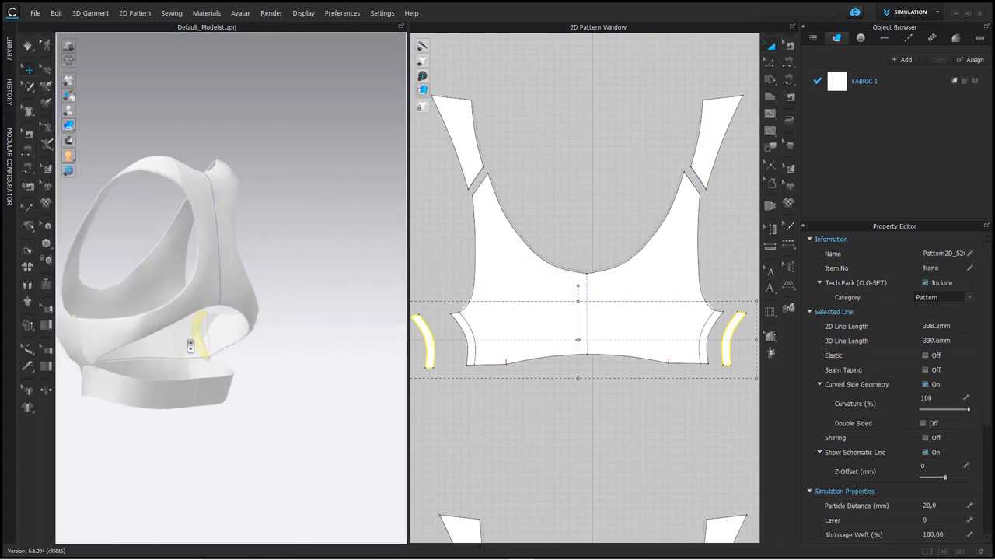
pyautogui.scroll(3, 198, 350)
pyautogui.moveTo(228, 346); pyautogui.dragTo(296, 315, button='middle')
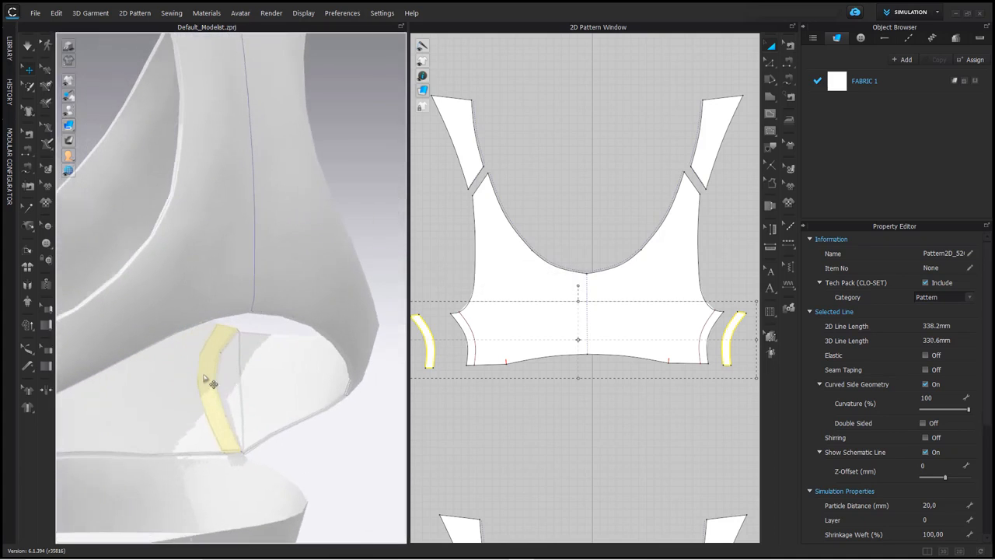
pyautogui.scroll(-3, 207, 367)
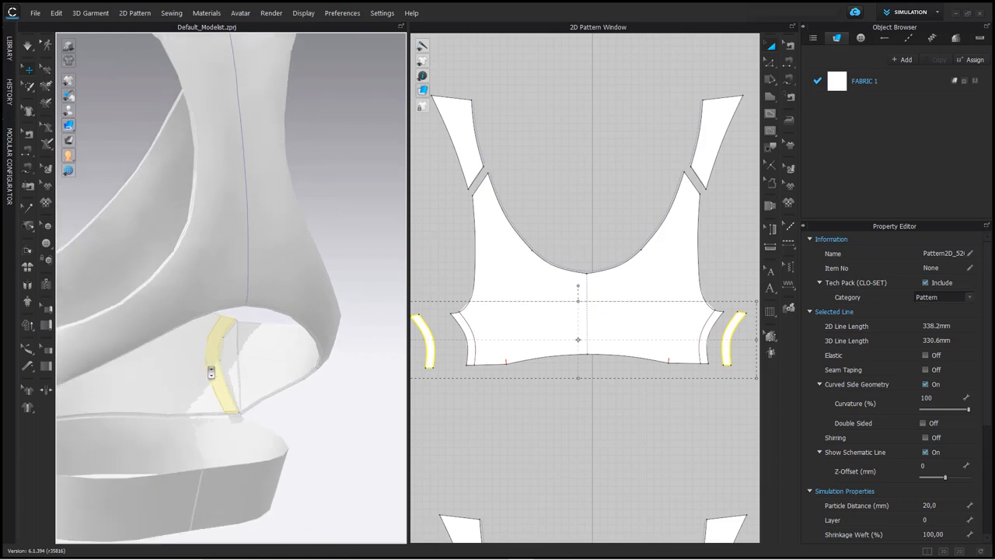
pyautogui.moveTo(207, 367); pyautogui.dragTo(224, 360, button='middle')
pyautogui.moveTo(227, 352); pyautogui.dragTo(234, 351, button='right')
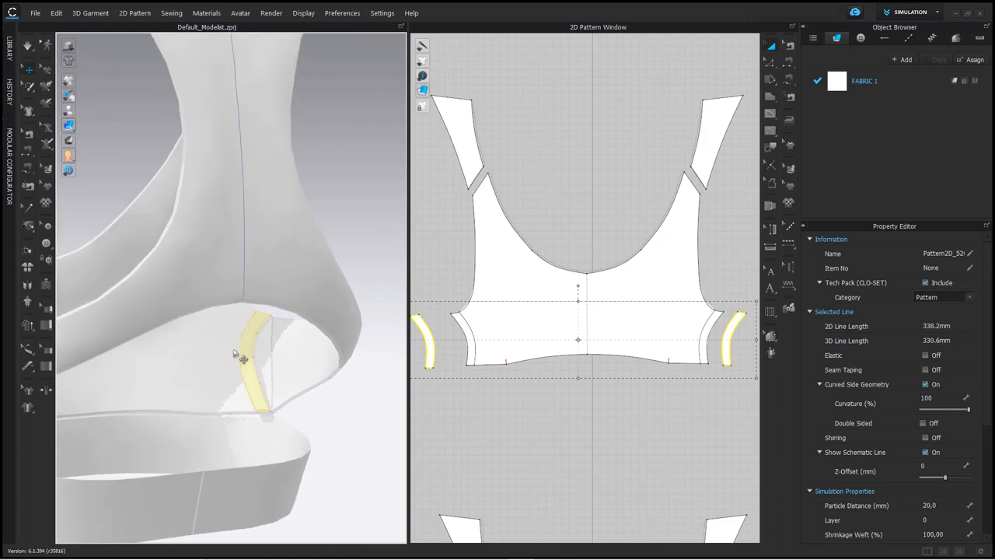
pyautogui.rightClick(244, 356)
pyautogui.click(311, 283)
pyautogui.click(271, 317)
pyautogui.click(384, 212)
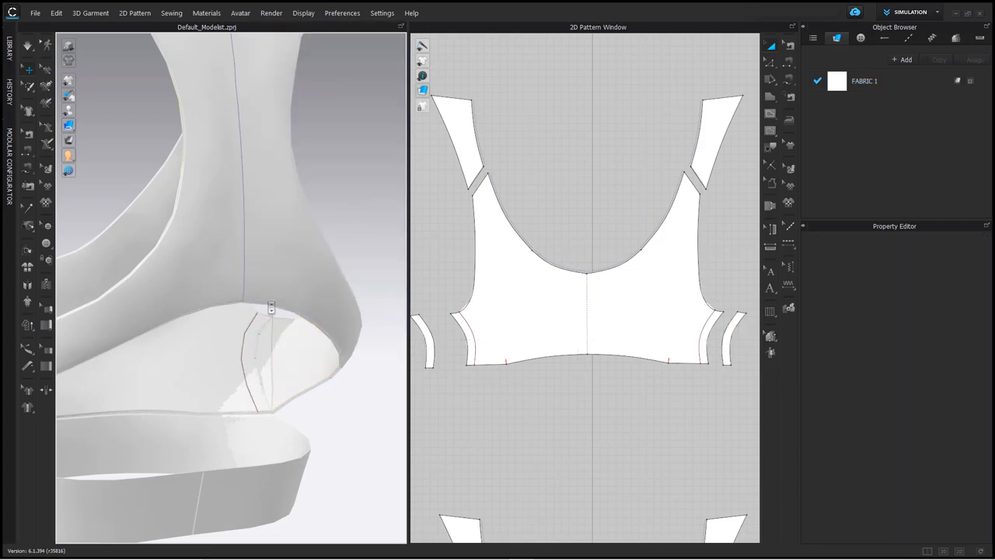
# Step: Examine the simulated sports bra's fit on the avatar from the front and at an angle in 3D
pyautogui.scroll(-5, 268, 318)
pyautogui.moveTo(267, 317)
pyautogui.mouseDown(button='right')
pyautogui.moveTo(199, 318)
pyautogui.moveTo(277, 311)
pyautogui.mouseUp(button='right')
pyautogui.moveTo(278, 311); pyautogui.dragTo(288, 313, button='right')
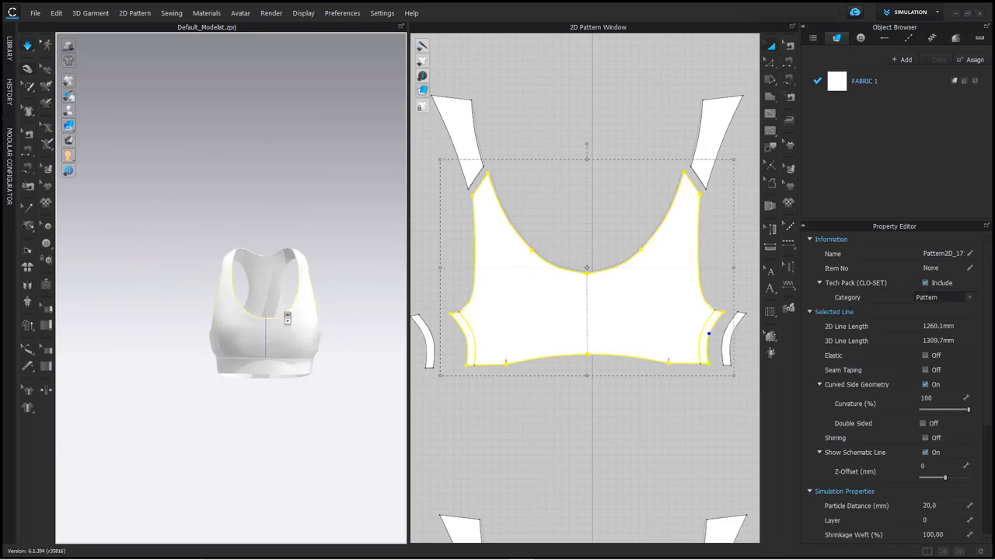
pyautogui.scroll(1, 285, 311)
pyautogui.moveTo(279, 305); pyautogui.dragTo(248, 273, button='middle')
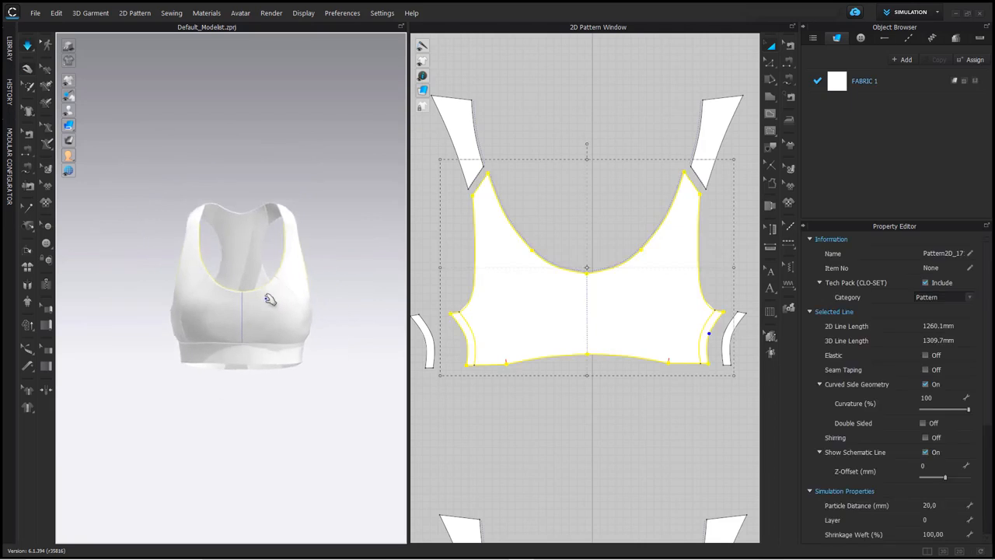
pyautogui.scroll(1, 269, 301)
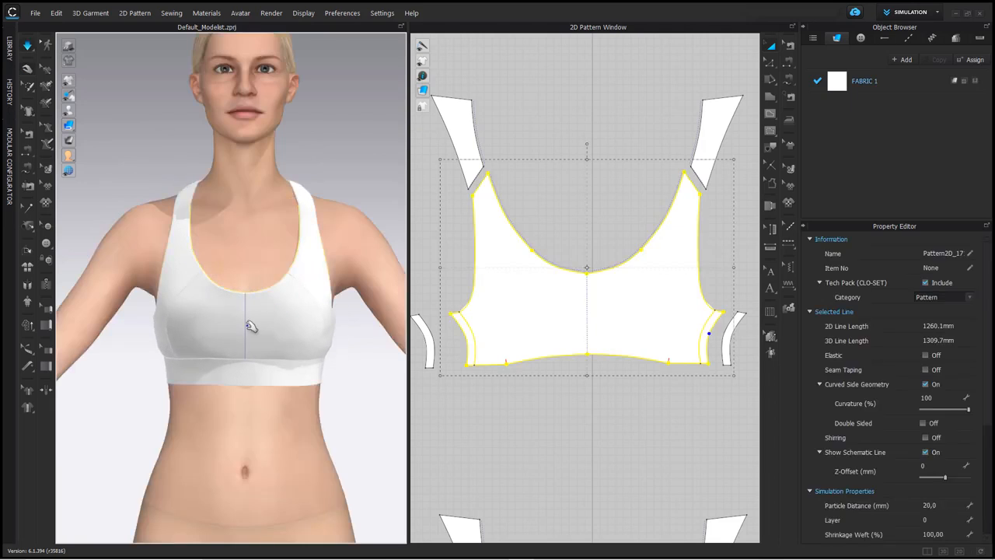
pyautogui.moveTo(251, 329)
pyautogui.mouseDown(button='right')
pyautogui.moveTo(178, 333)
pyautogui.moveTo(266, 335)
pyautogui.mouseUp(button='right')
pyautogui.scroll(2, 261, 336)
pyautogui.scroll(-6, 518, 351)
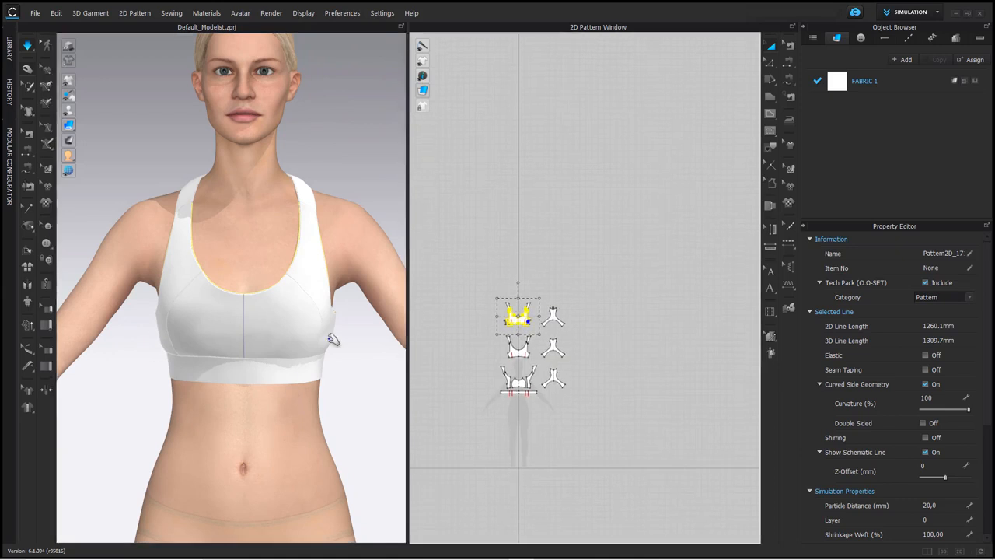
pyautogui.moveTo(332, 341); pyautogui.dragTo(287, 331, button='right')
pyautogui.scroll(2, 311, 303)
pyautogui.scroll(-3, 289, 289)
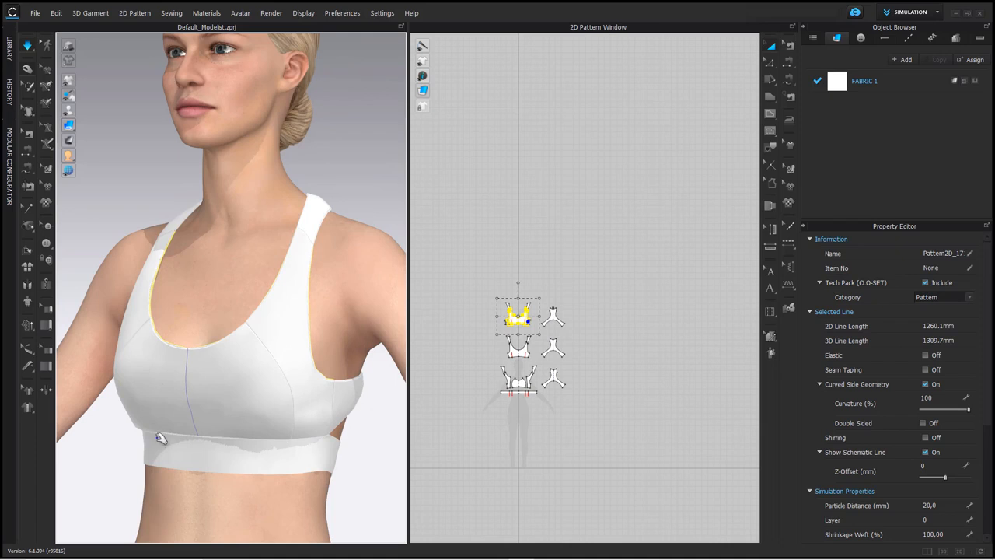
pyautogui.moveTo(206, 359); pyautogui.dragTo(305, 336, button='right')
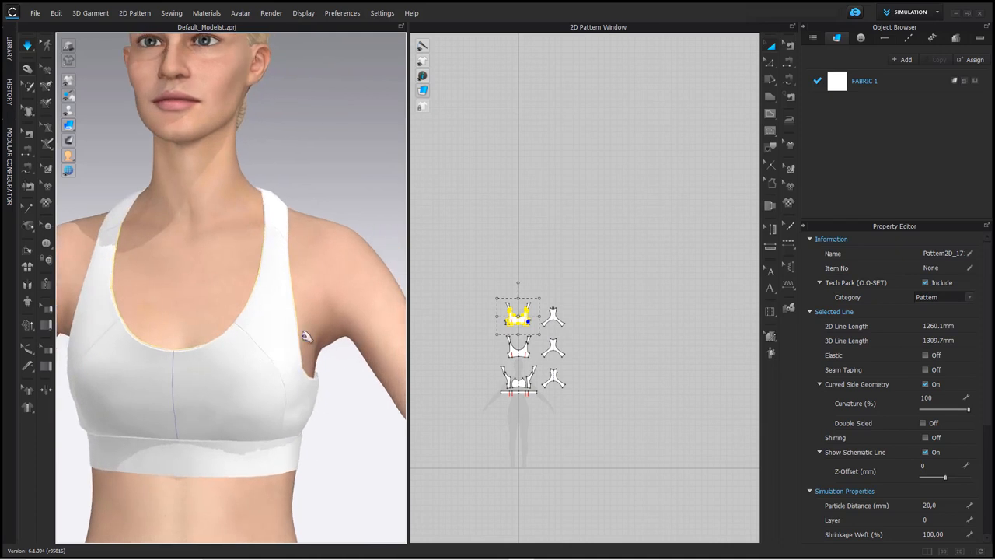
# Step: Select the bra's side panel on the avatar's left in 3D and stop the simulation
pyautogui.click(236, 313)
pyautogui.click(248, 328)
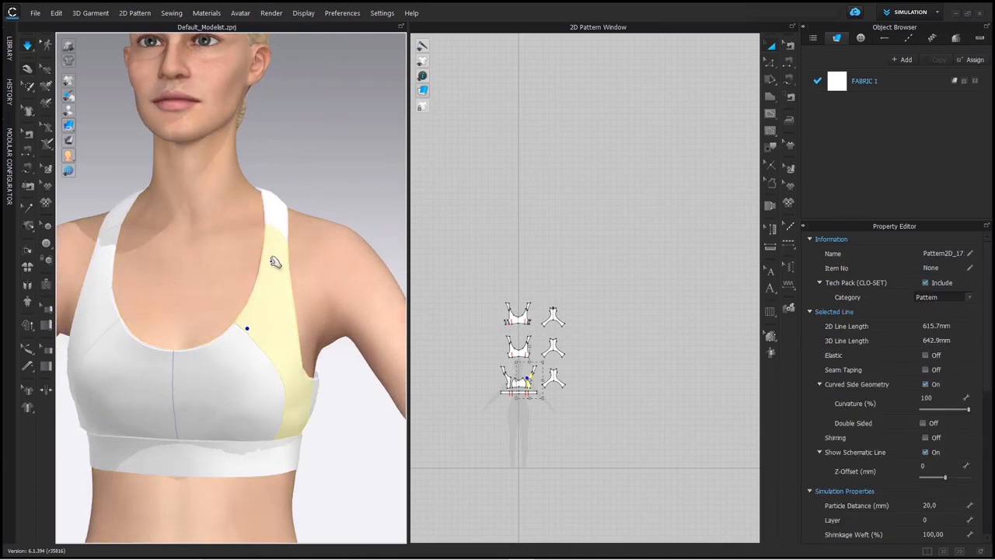
pyautogui.moveTo(269, 402); pyautogui.dragTo(184, 288, button='right')
pyautogui.click(28, 47)
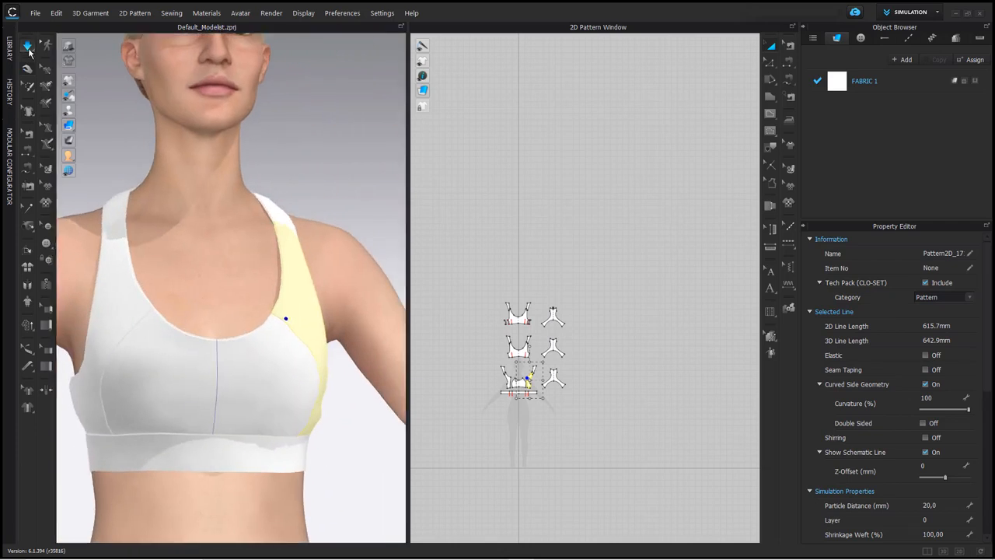
# Step: Review the garment's sewing lines in the 3D and 2D views
pyautogui.press('b')
pyautogui.press('2')
pyautogui.moveTo(541, 377); pyautogui.dragTo(554, 369, button='middle')
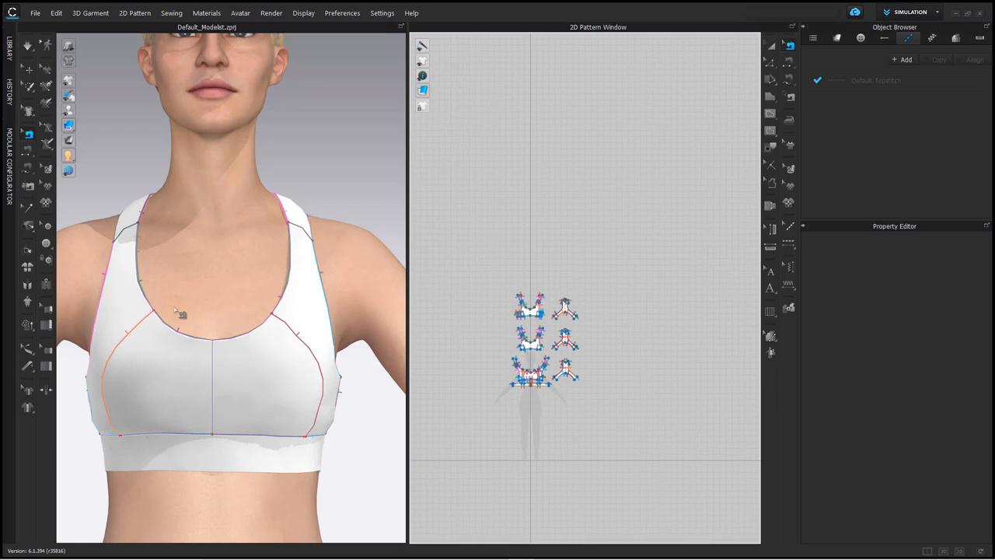
# Step: Select all pattern pieces of the three bra layers and apply Deactivate (Pattern & Sewing)
pyautogui.click(28, 71)
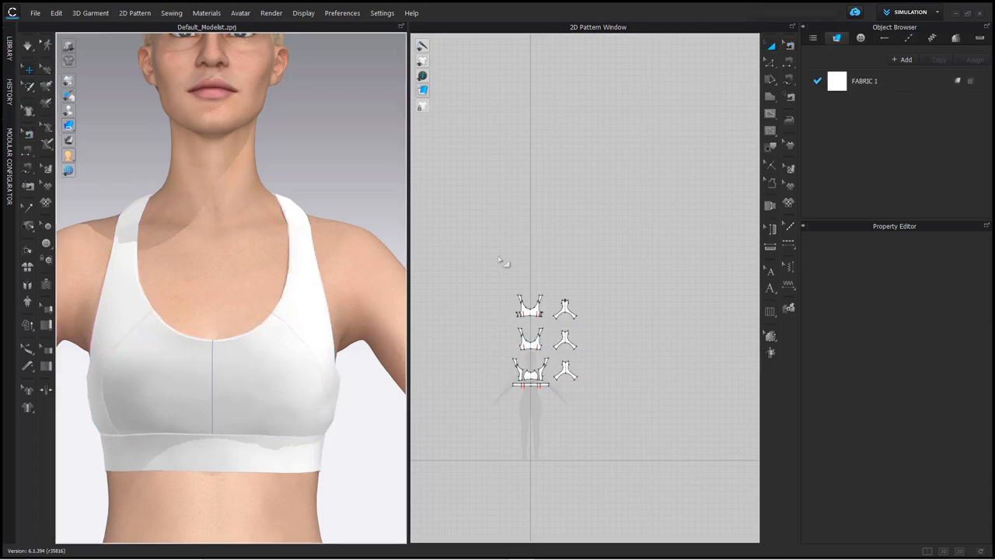
pyautogui.moveTo(499, 257); pyautogui.dragTo(549, 330)
pyautogui.moveTo(628, 429); pyautogui.dragTo(628, 429)
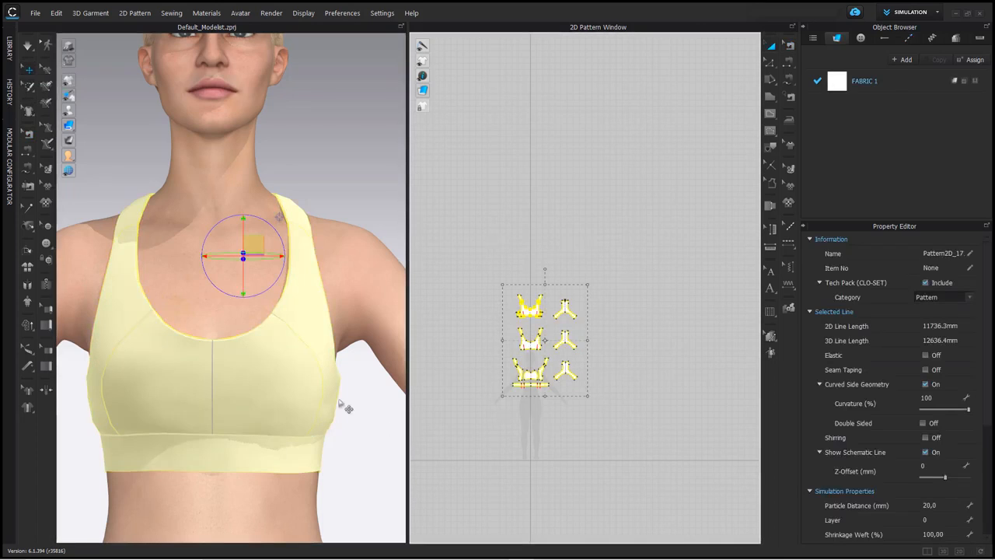
pyautogui.scroll(-4, 342, 404)
pyautogui.scroll(3, 284, 317)
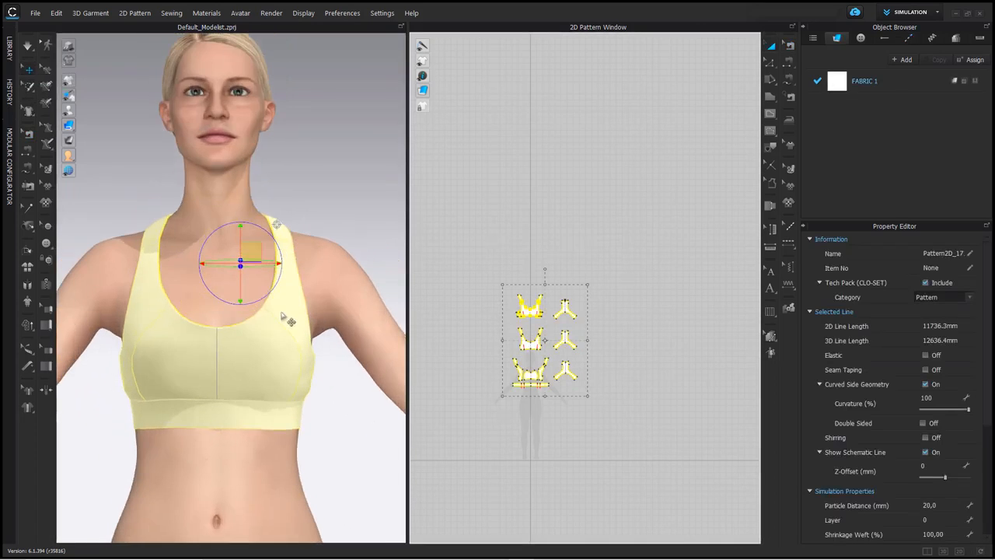
pyautogui.rightClick(277, 318)
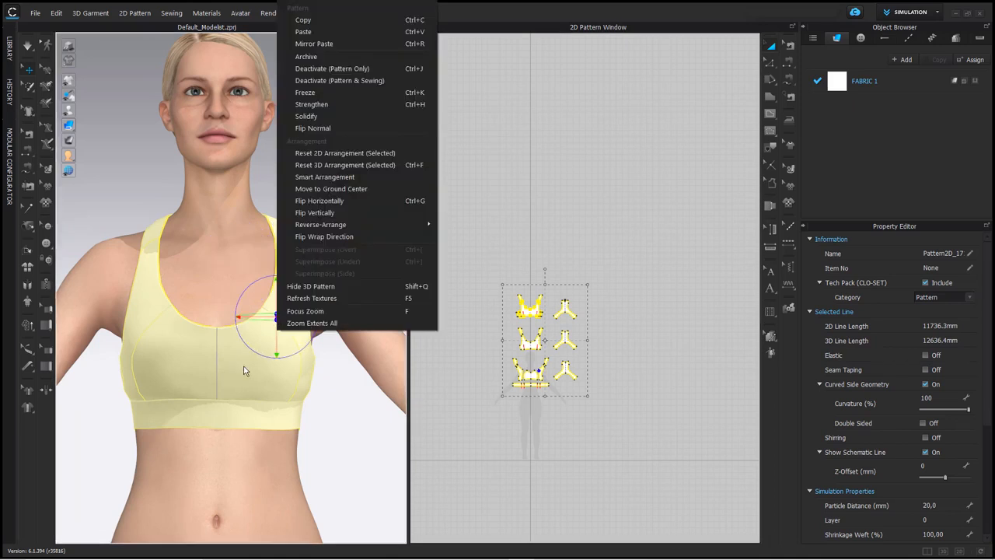
pyautogui.click(321, 82)
pyautogui.scroll(2, 342, 346)
pyautogui.scroll(-2, 313, 277)
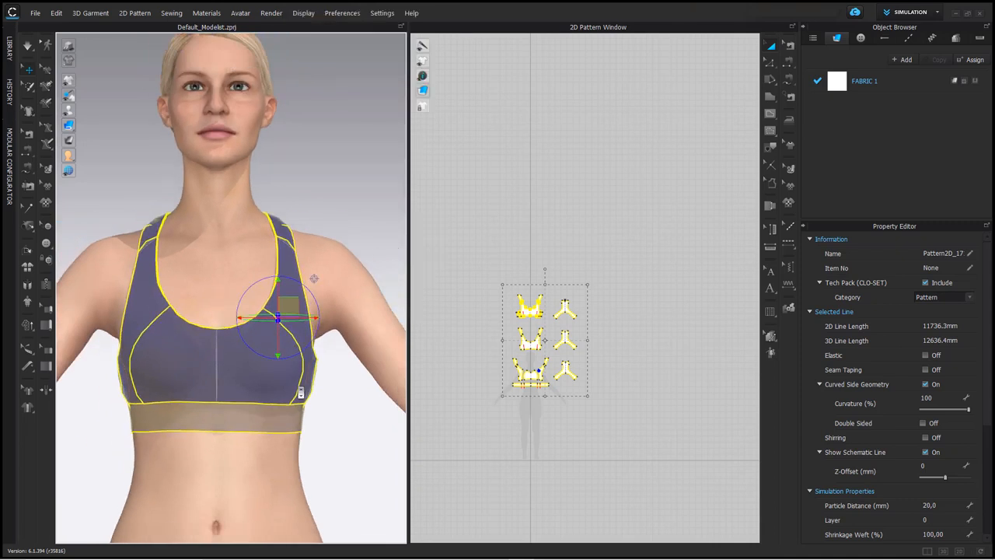
# Step: Hide all the selected bra patterns in 3D so the avatar's bust is exposed
pyautogui.scroll(1, 313, 277)
pyautogui.rightClick(282, 349)
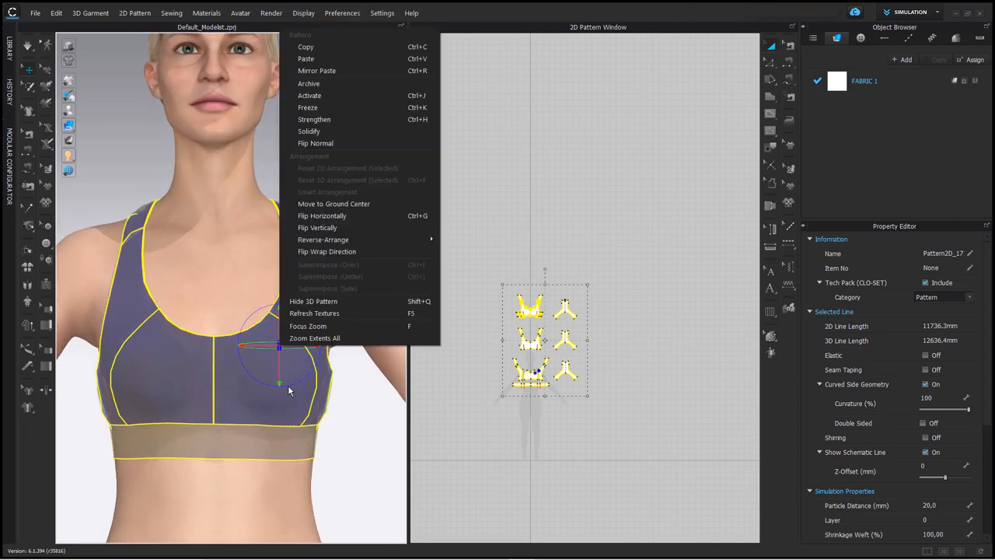
pyautogui.click(308, 302)
pyautogui.scroll(-2, 318, 451)
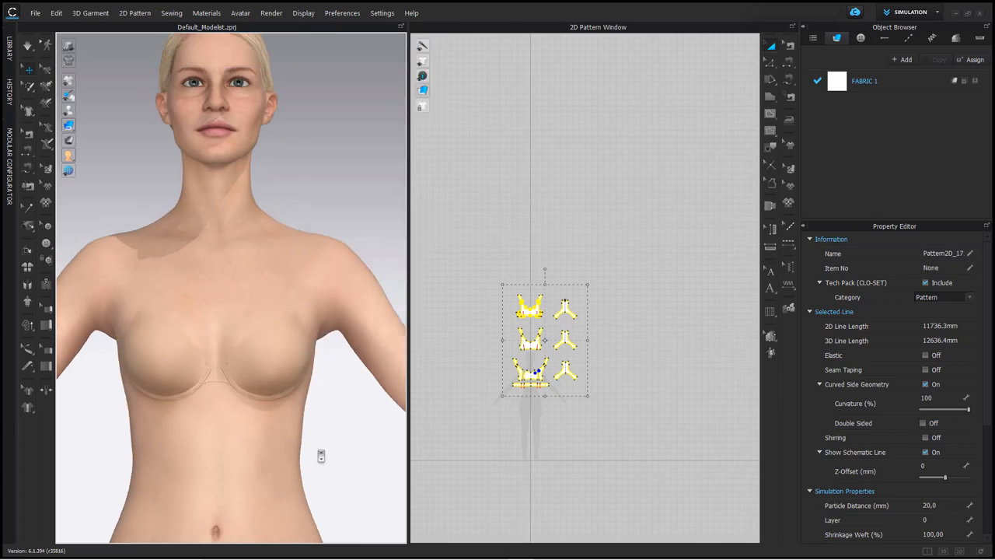
pyautogui.moveTo(275, 402)
pyautogui.mouseDown(button='right')
pyautogui.moveTo(166, 407)
pyautogui.moveTo(347, 404)
pyautogui.moveTo(268, 403)
pyautogui.mouseUp(button='right')
pyautogui.scroll(4, 267, 404)
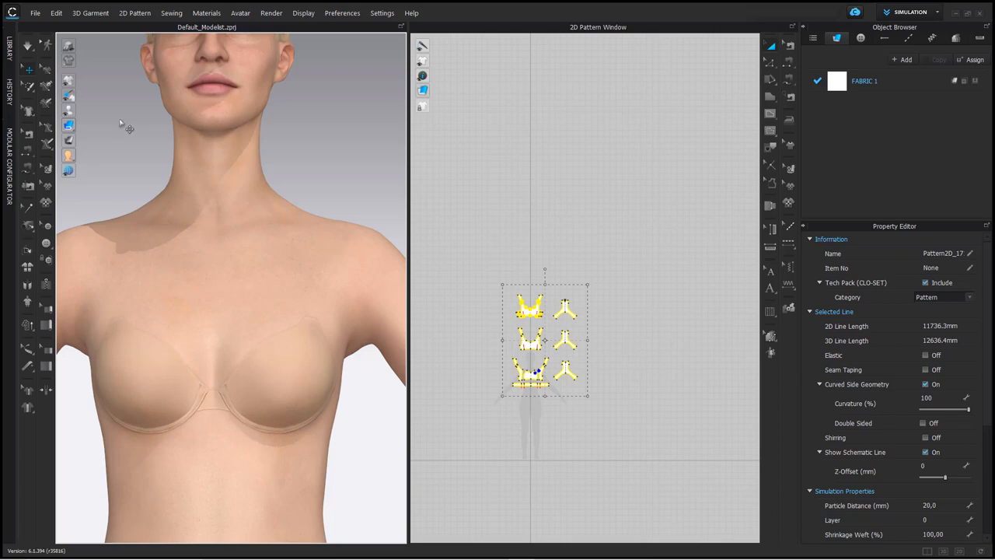
# Step: Draw the lower curve of the avatar's left cup with 3D Pen (Avatar), about 182 mm from the bust centre to the side
pyautogui.click(45, 145)
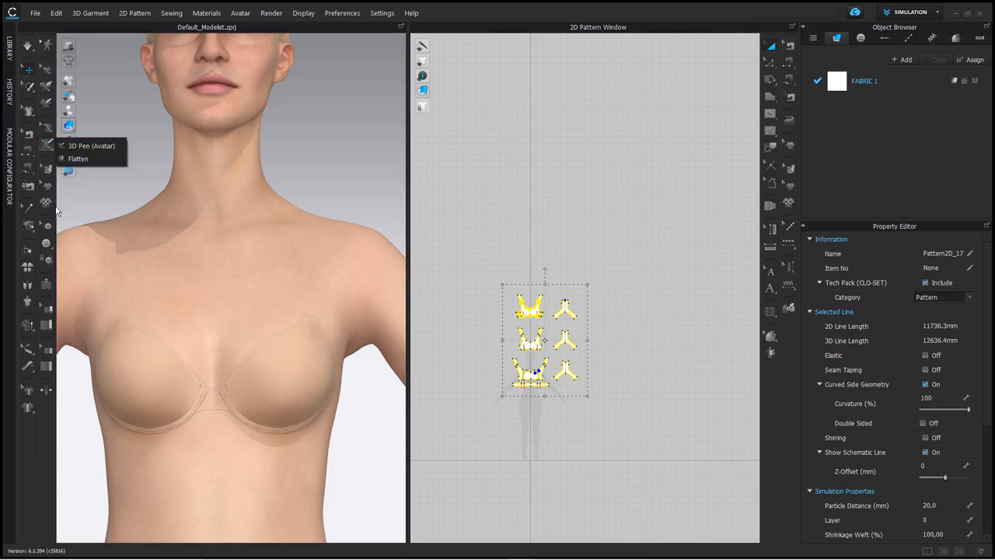
pyautogui.click(89, 147)
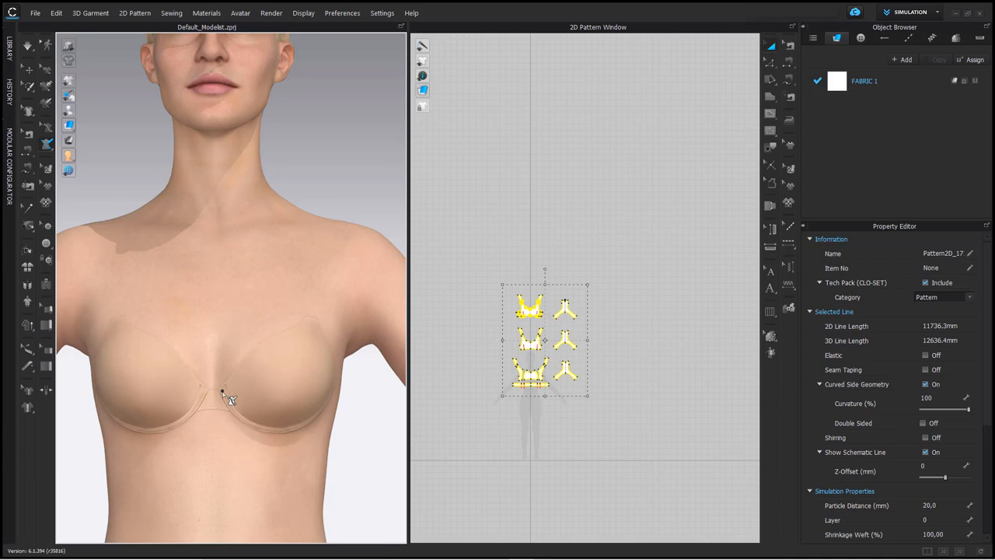
pyautogui.moveTo(222, 391); pyautogui.dragTo(276, 447, button='right')
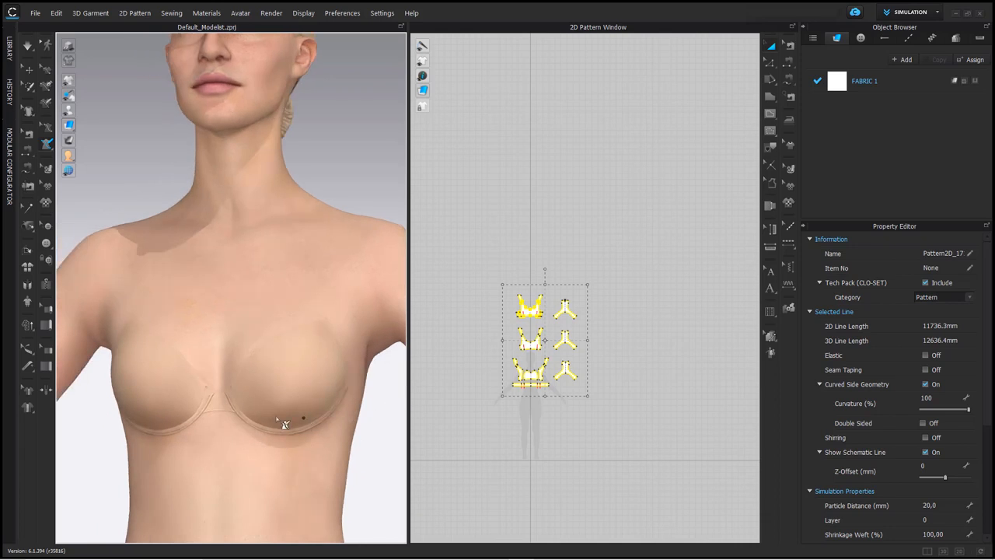
pyautogui.moveTo(231, 399); pyautogui.dragTo(211, 404, button='right')
pyautogui.scroll(3, 231, 422)
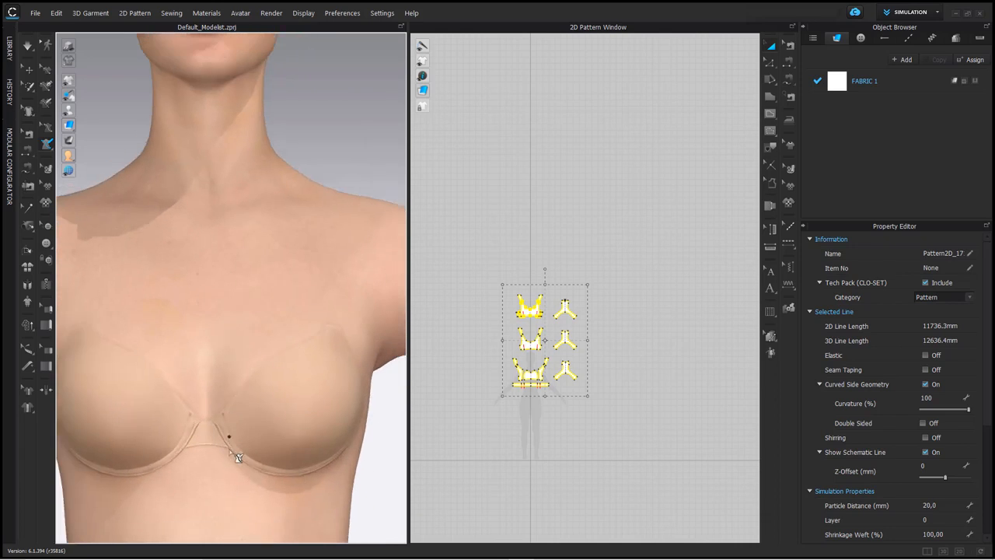
pyautogui.moveTo(238, 458); pyautogui.dragTo(255, 378, button='right')
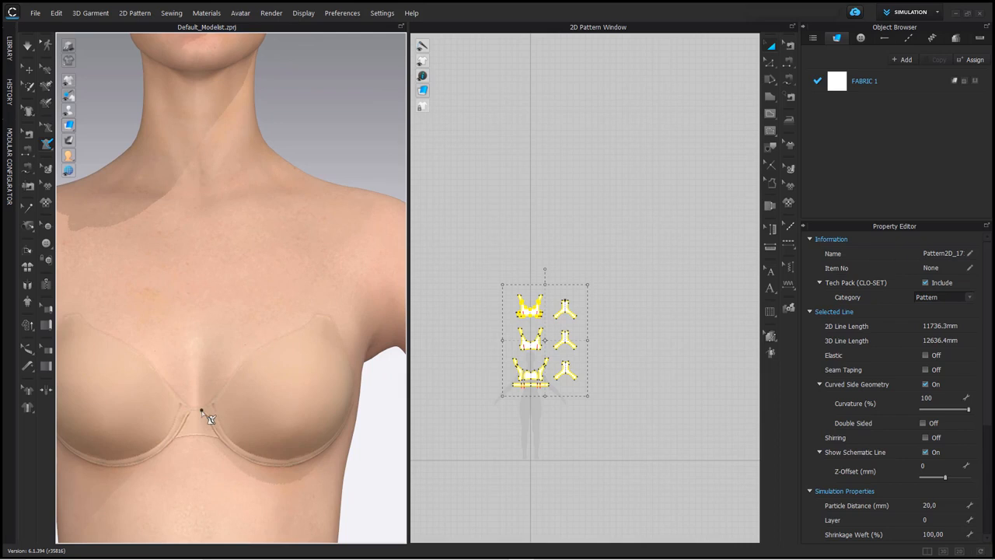
pyautogui.click(247, 463)
pyautogui.moveTo(347, 444); pyautogui.dragTo(288, 435, button='middle')
pyautogui.moveTo(288, 435); pyautogui.dragTo(169, 438, button='right')
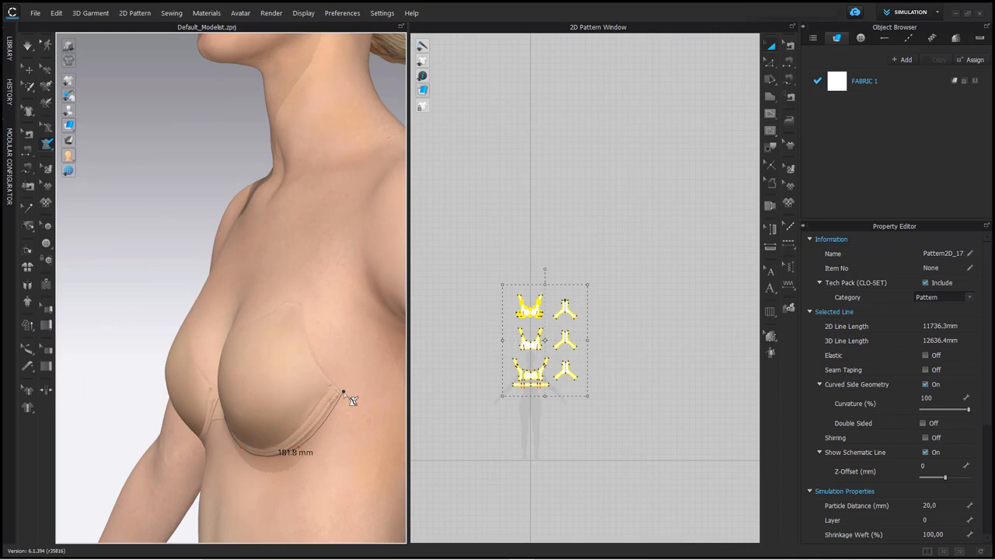
pyautogui.click(344, 393)
# Step: Close the left cup outline with a side curve of about 85 mm up to the apex and a neckline curve of about 127 mm
pyautogui.moveTo(289, 509); pyautogui.dragTo(365, 412, button='right')
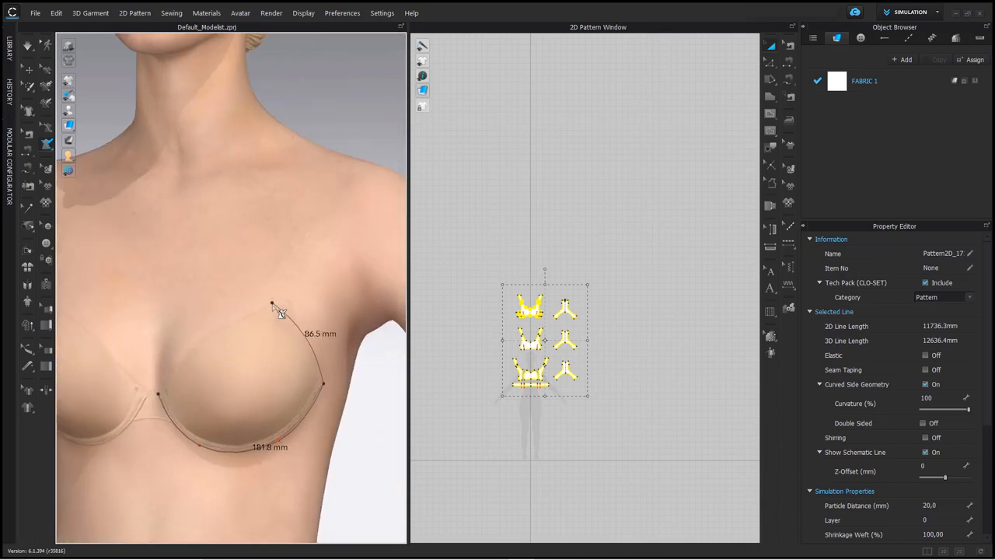
pyautogui.click(272, 309)
pyautogui.moveTo(192, 351); pyautogui.dragTo(208, 384, button='right')
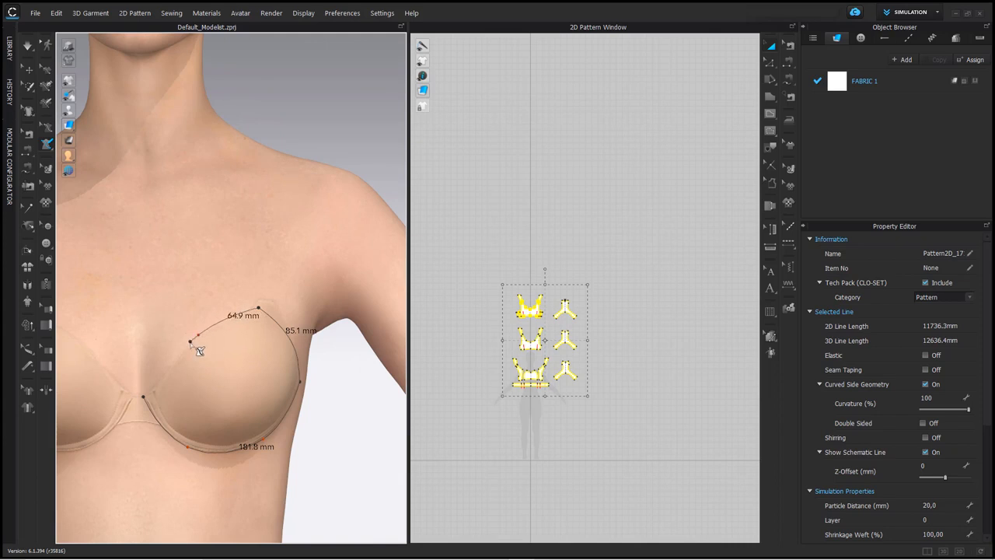
pyautogui.click(199, 336)
pyautogui.click(143, 397)
pyautogui.moveTo(211, 382); pyautogui.dragTo(213, 386, button='right')
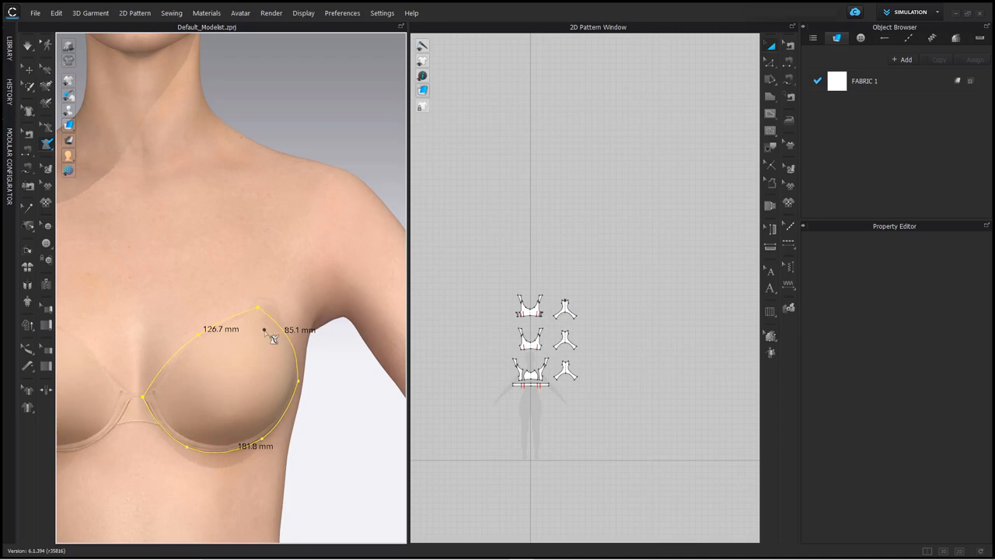
# Step: Divide the cup outline with a line about 136 mm long from its upper apex over the bust to the underbust curve
pyautogui.moveTo(259, 330); pyautogui.dragTo(297, 272, button='right')
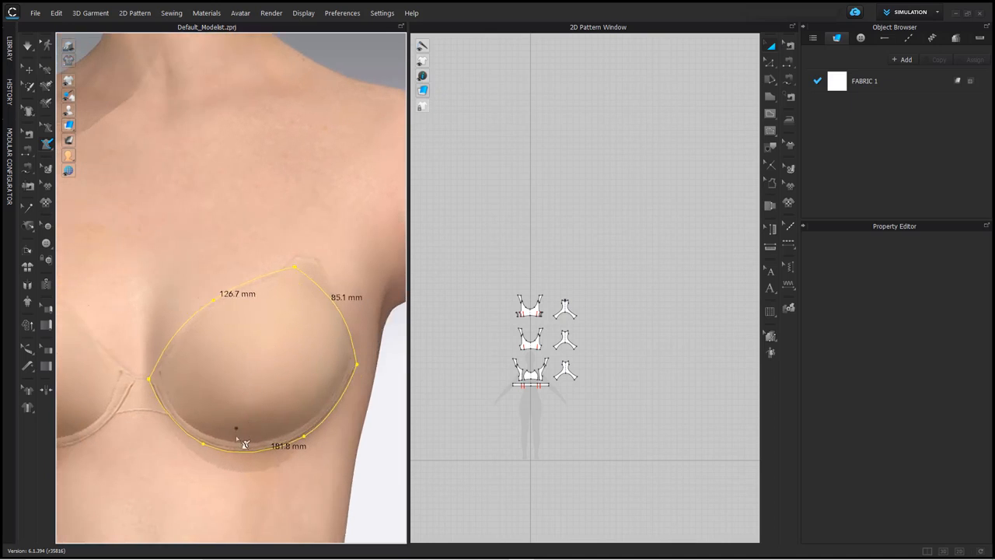
pyautogui.click(294, 269)
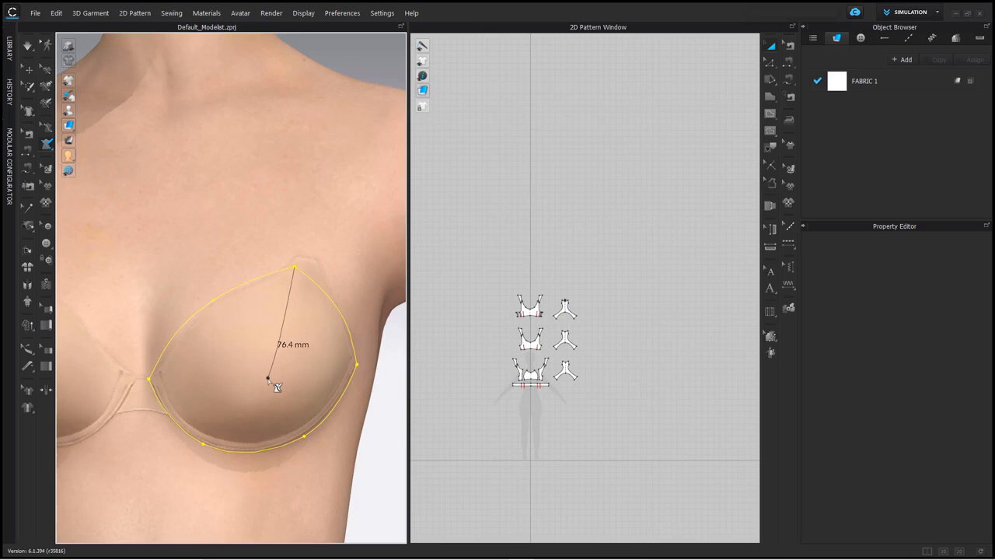
pyautogui.click(268, 379)
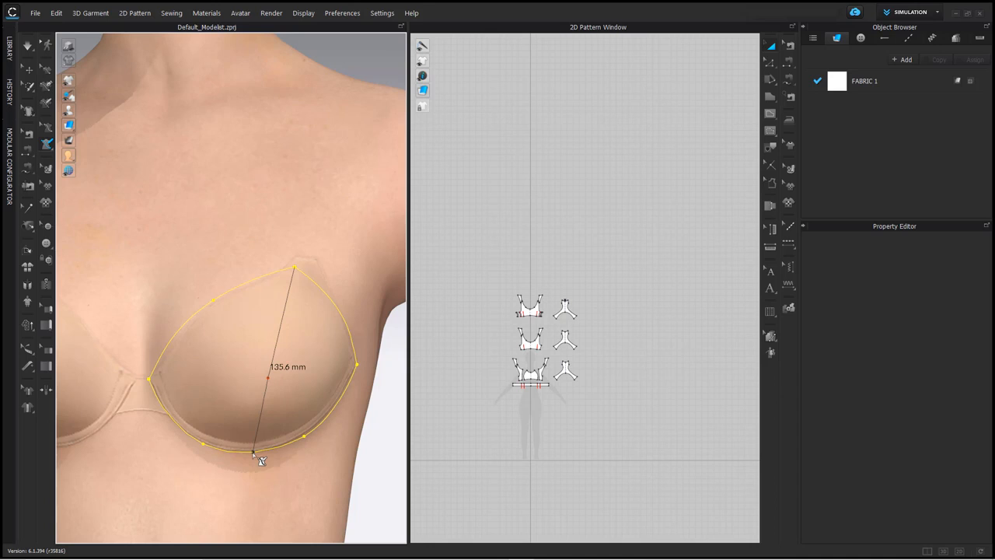
pyautogui.click(253, 454)
pyautogui.moveTo(281, 433); pyautogui.dragTo(306, 469, button='right')
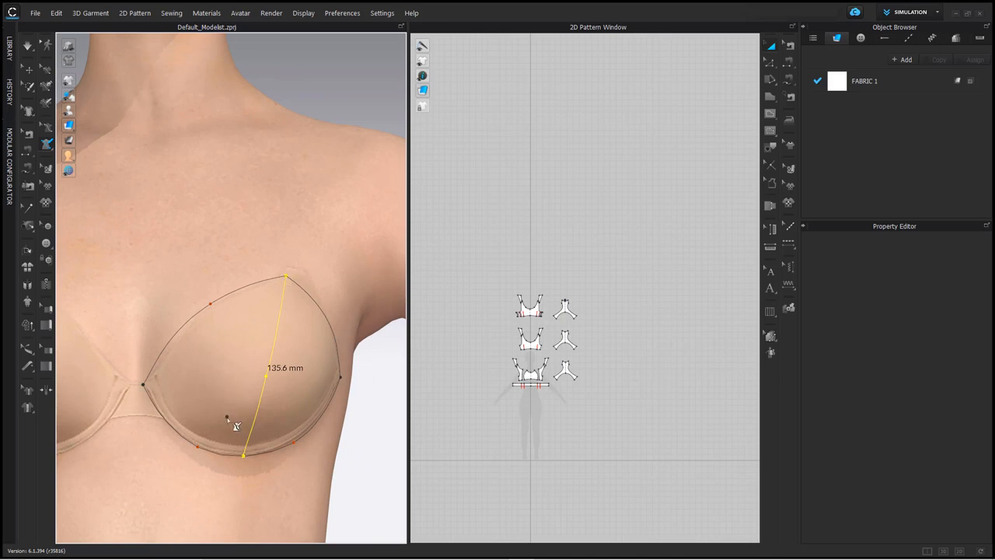
# Step: Flatten both areas of the divided left cup into 2D pattern pieces
pyautogui.click(48, 145)
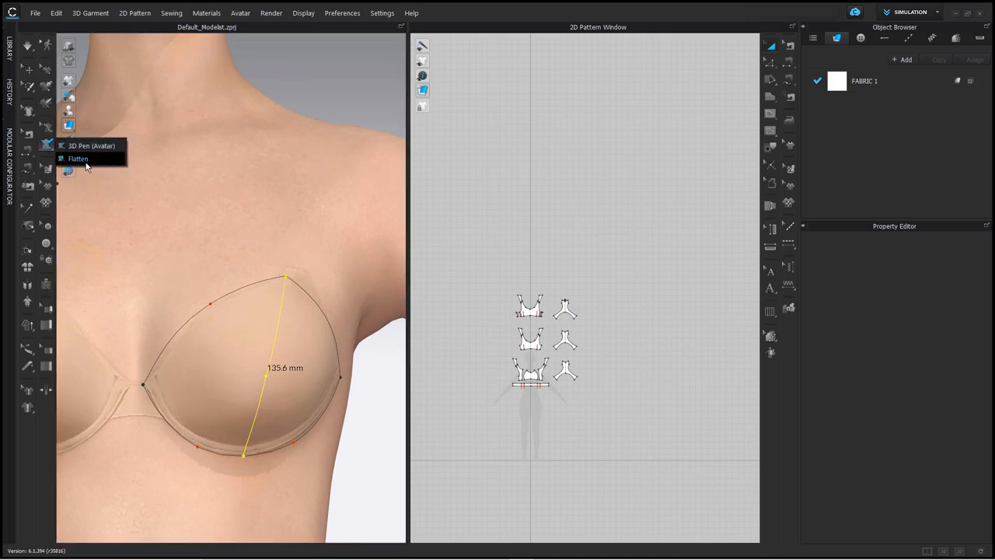
pyautogui.click(77, 158)
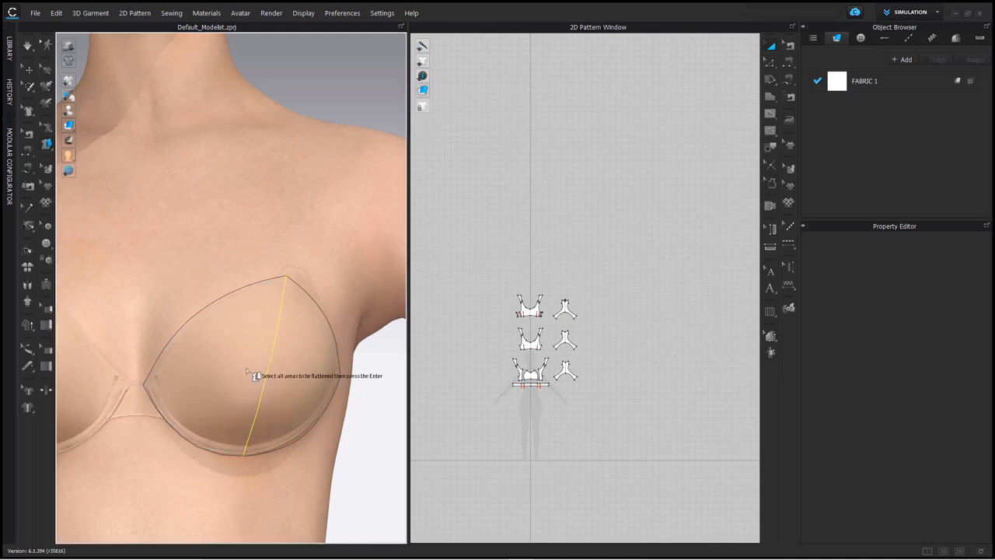
pyautogui.click(272, 375)
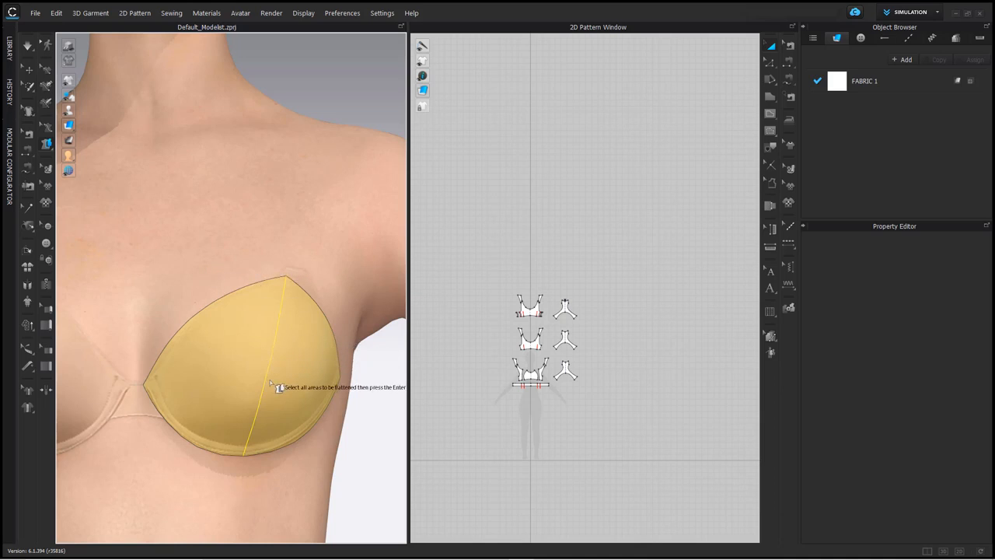
pyautogui.press('Return')
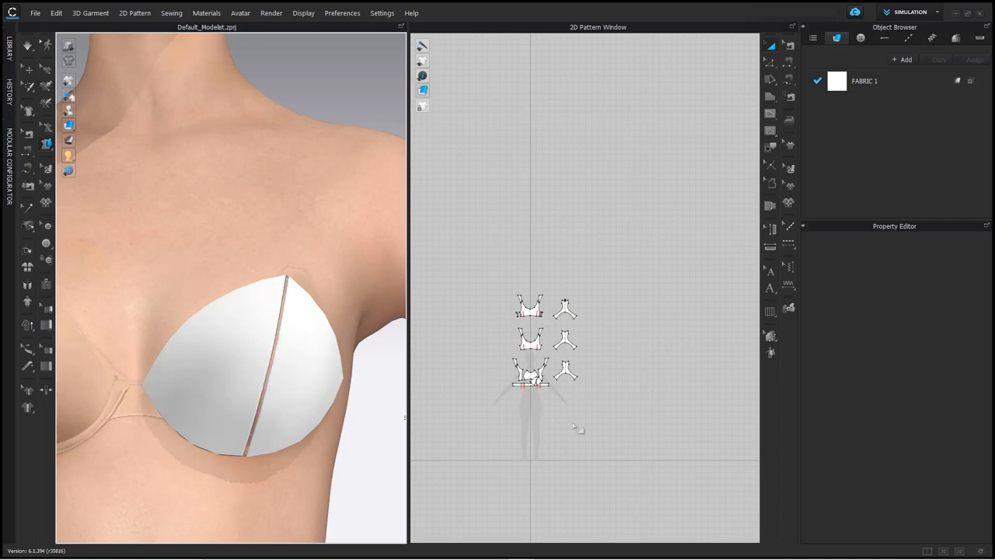
pyautogui.scroll(6, 516, 412)
pyautogui.moveTo(516, 412); pyautogui.dragTo(526, 351, button='middle')
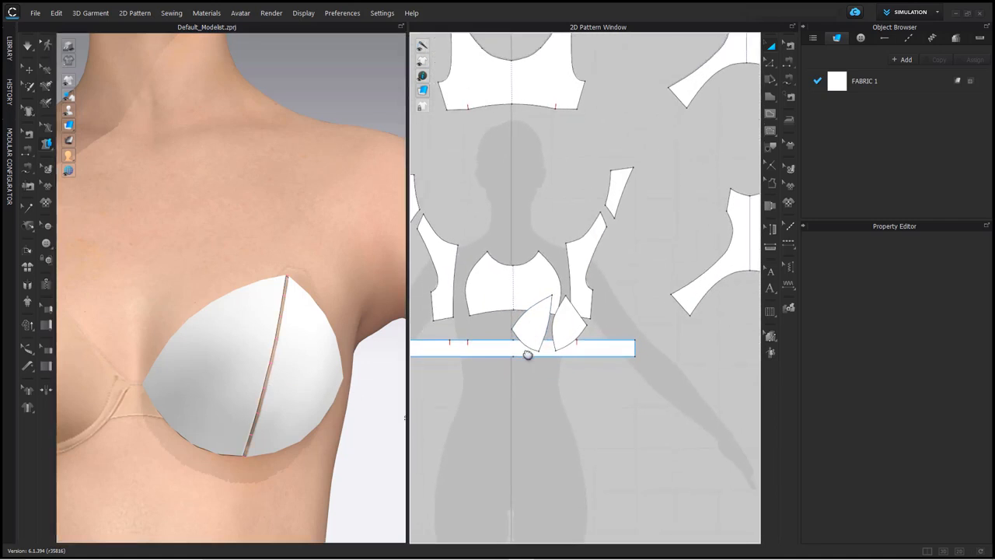
# Step: Move both flattened cup pieces together below the long underbust band, clear of the sports bra patterns
pyautogui.click(561, 328)
pyautogui.keyDown('shift'); pyautogui.click(538, 323); pyautogui.keyUp('shift')
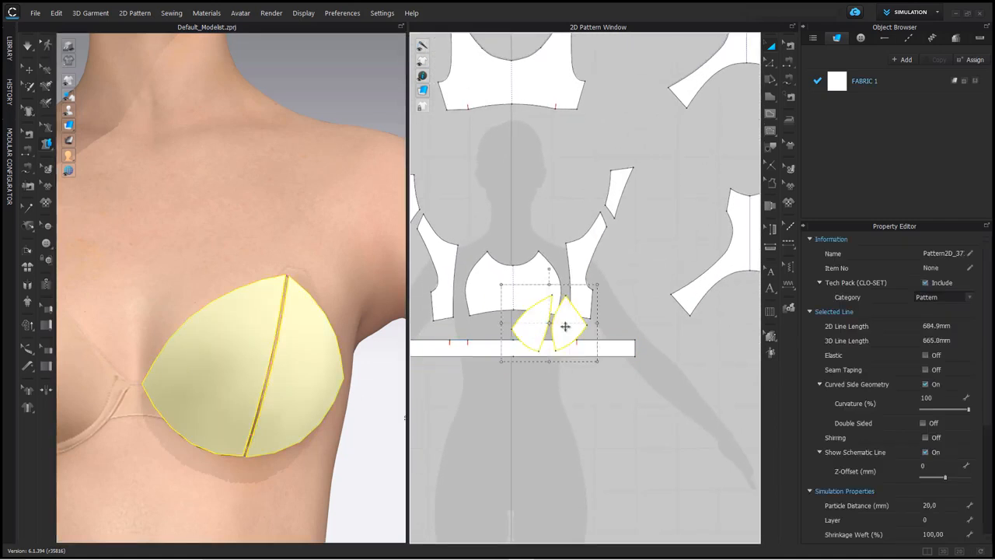
pyautogui.moveTo(566, 326); pyautogui.dragTo(568, 427)
pyautogui.moveTo(542, 401); pyautogui.dragTo(544, 350, button='middle')
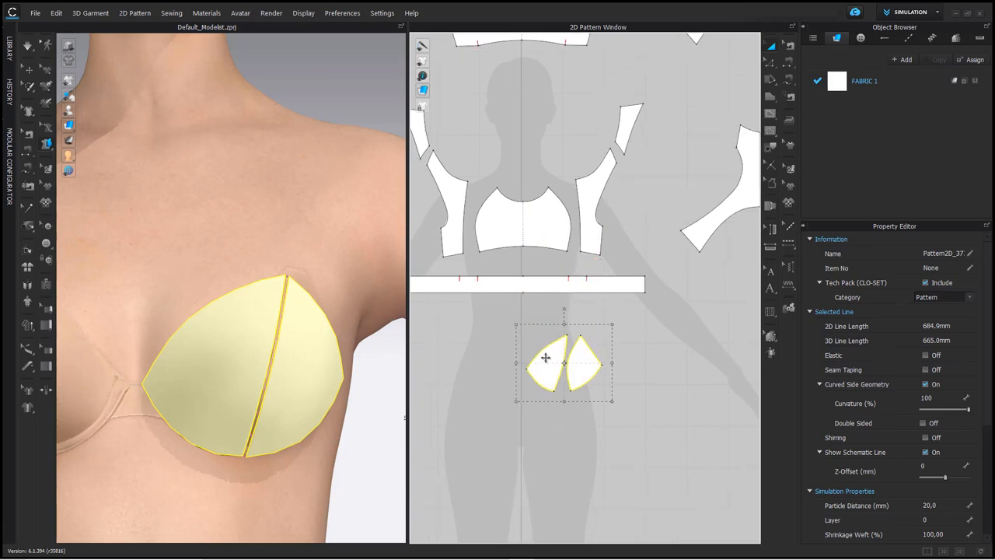
# Step: Rotate the outer cup piece counterclockwise and shift the inner piece down so the upper ends of their shared seam sit side by side
pyautogui.click(526, 329)
pyautogui.scroll(3, 566, 340)
pyautogui.click(600, 359)
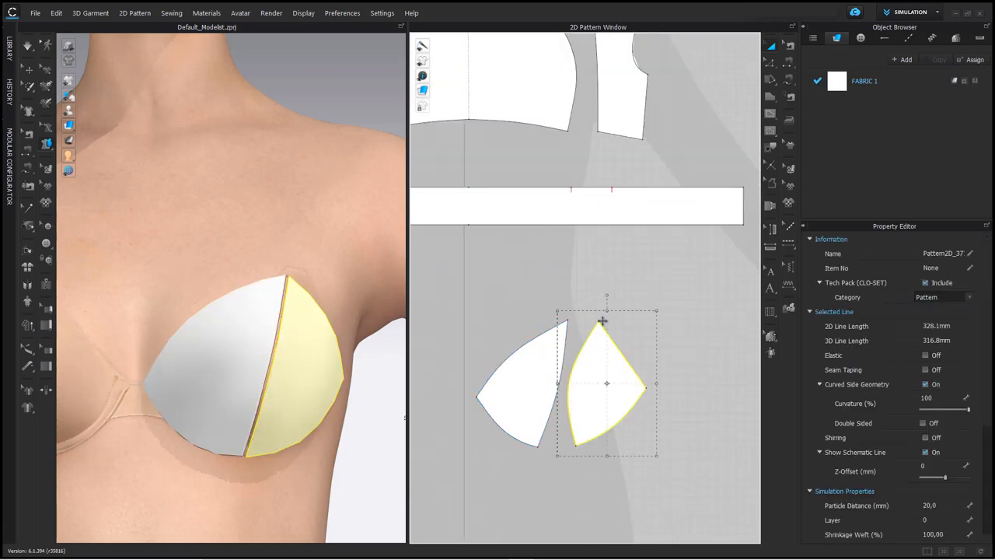
pyautogui.moveTo(605, 300); pyautogui.dragTo(571, 299)
pyautogui.click(521, 385)
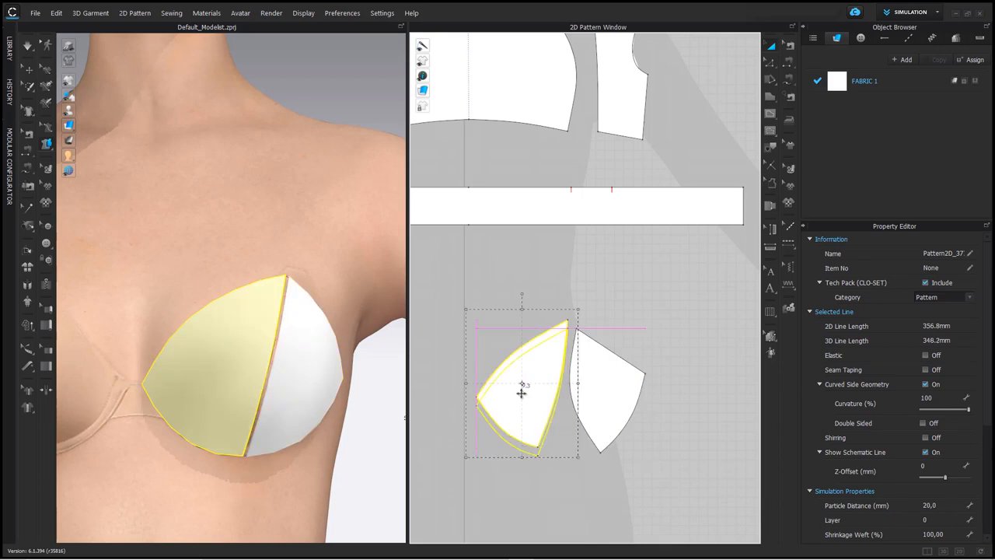
pyautogui.click(589, 365)
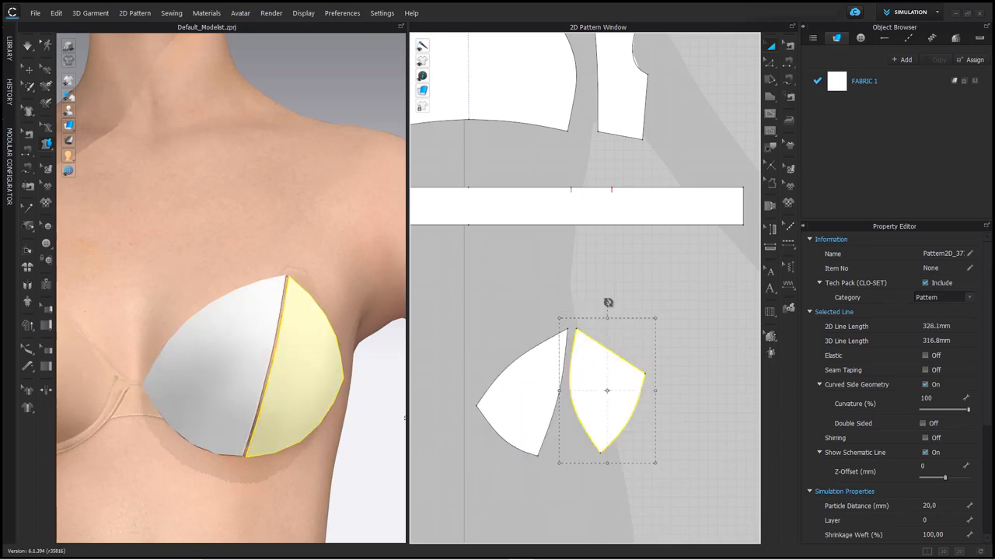
pyautogui.moveTo(607, 300); pyautogui.dragTo(602, 302)
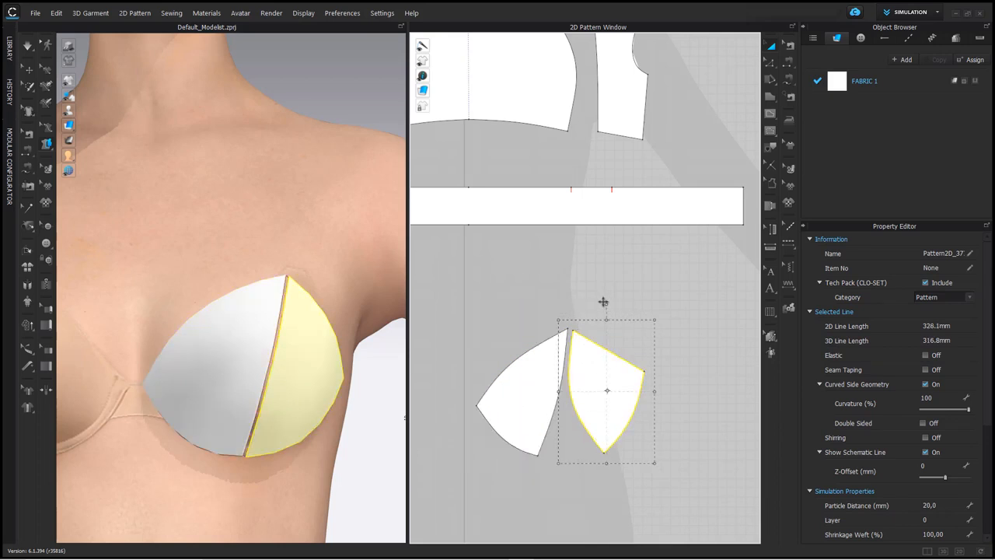
pyautogui.click(563, 351)
# Step: Split the inner cup piece's seam edge into 2 equal segments with Add Point/Split Line using Uniform Split
pyautogui.scroll(2, 573, 367)
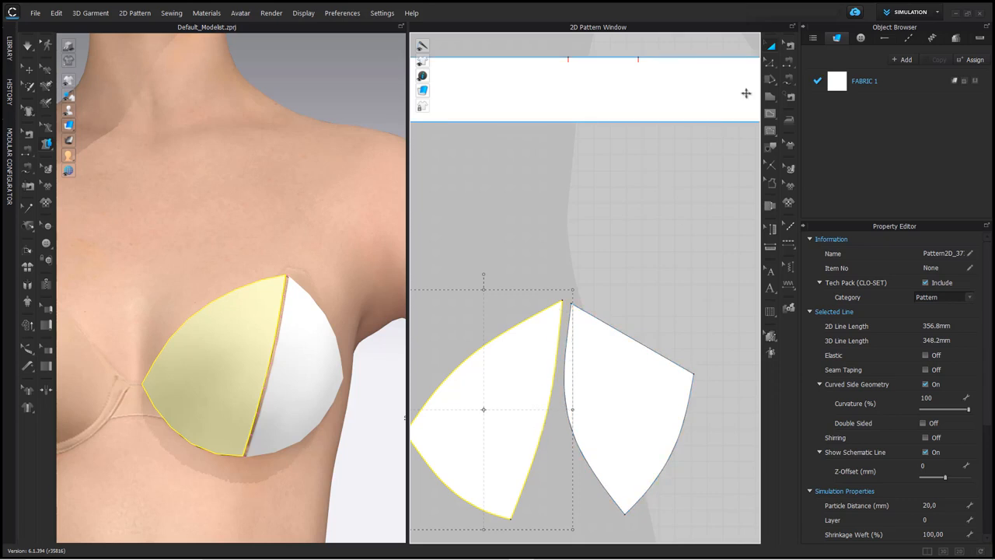
pyautogui.click(771, 62)
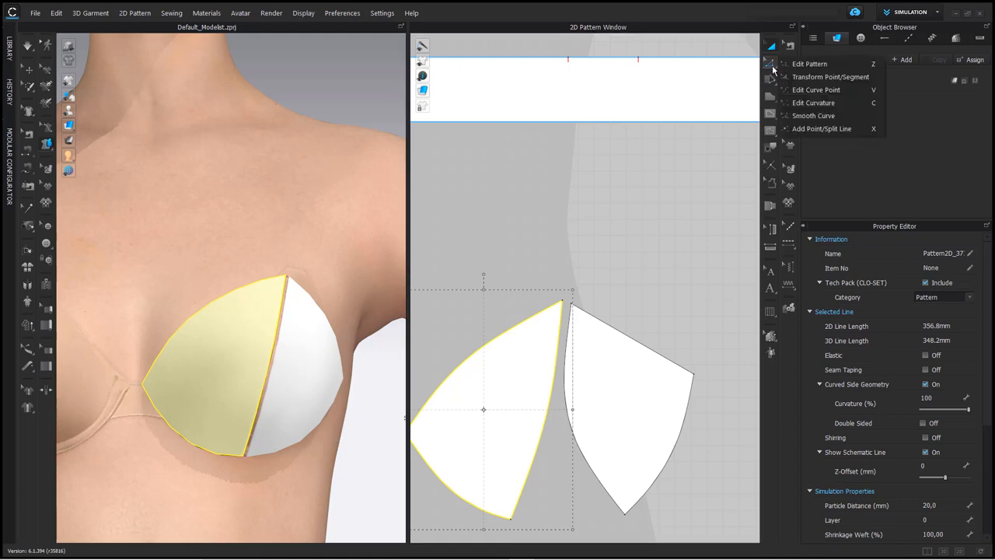
pyautogui.click(824, 128)
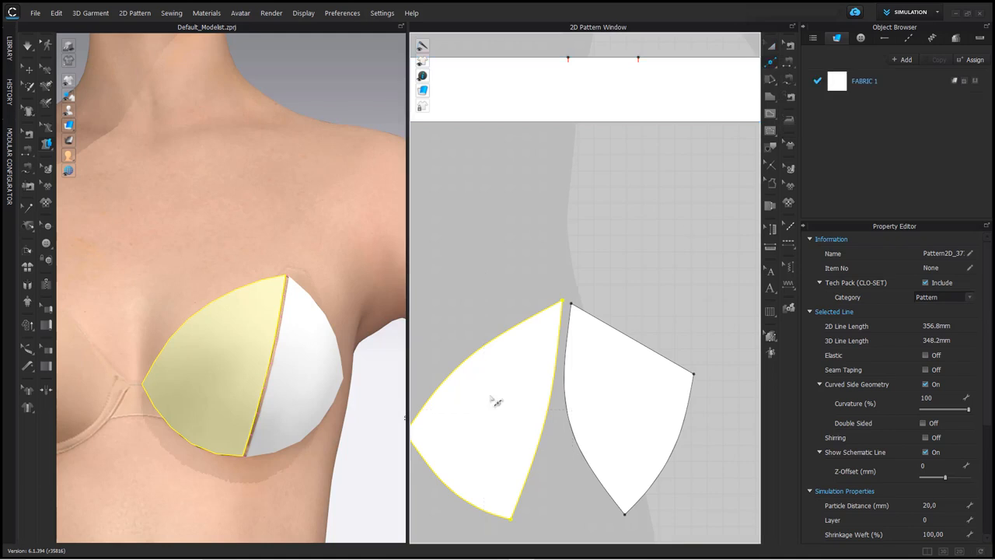
pyautogui.click(771, 47)
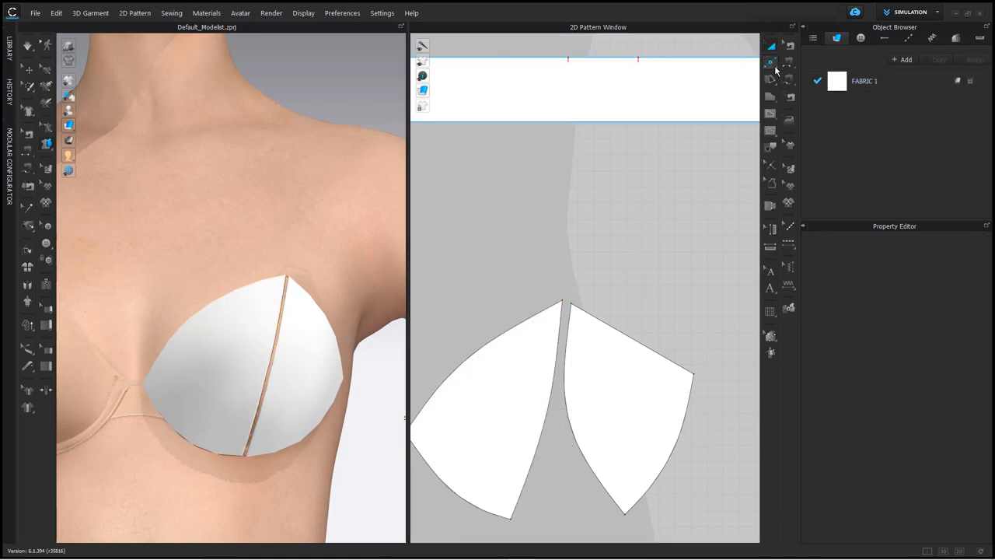
pyautogui.click(771, 63)
pyautogui.click(816, 129)
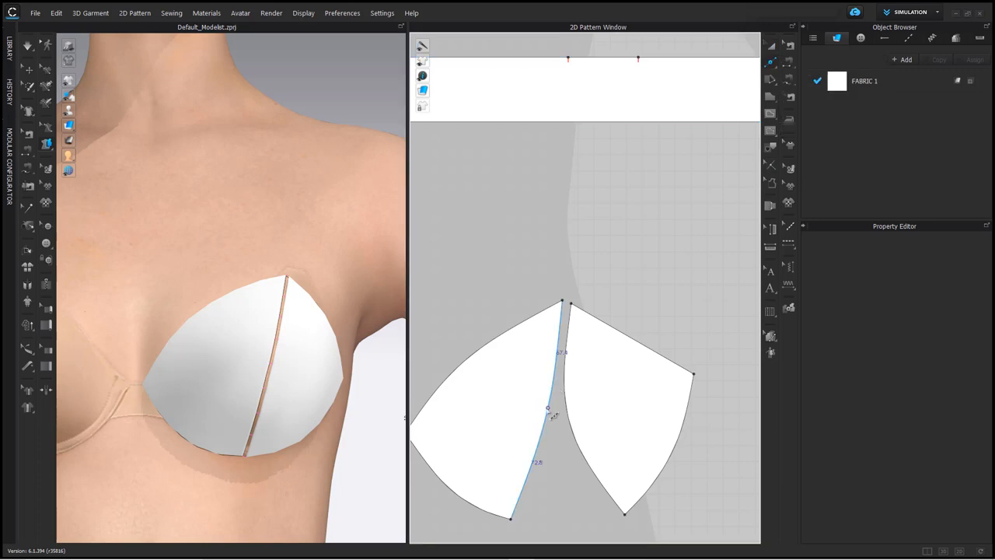
pyautogui.rightClick(547, 413)
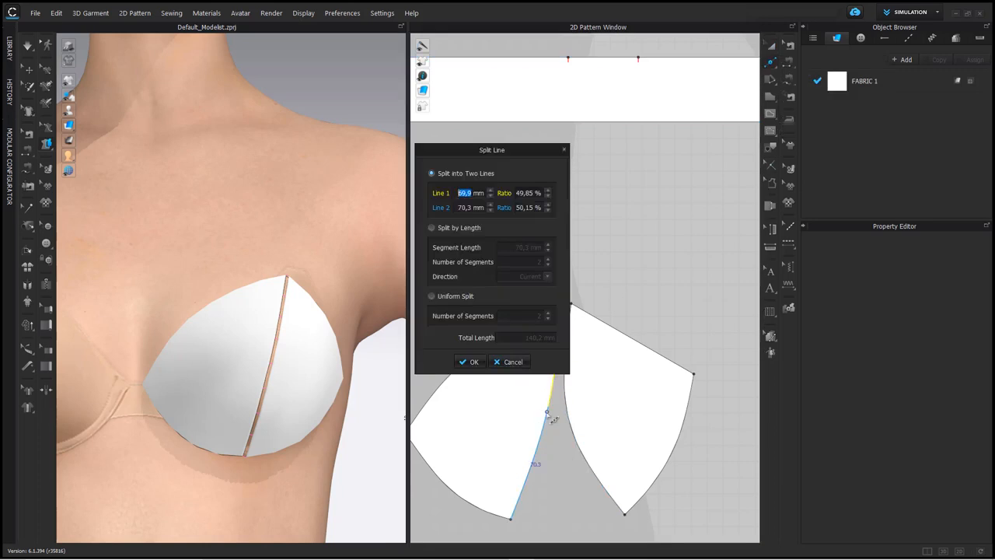
pyautogui.click(432, 297)
pyautogui.click(471, 362)
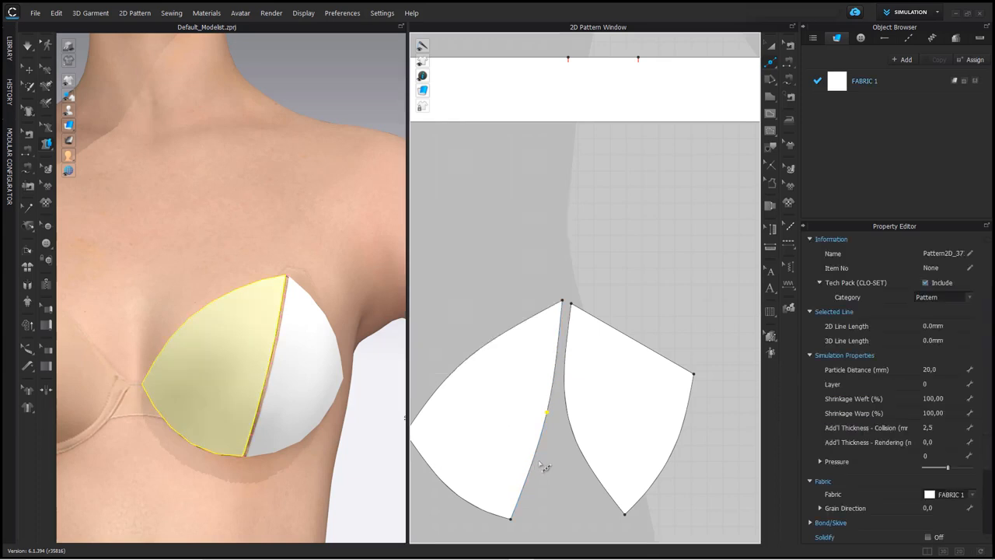
# Step: Split the outer cup piece's matching seam edge into 2 equal segments with Uniform Split
pyautogui.rightClick(568, 428)
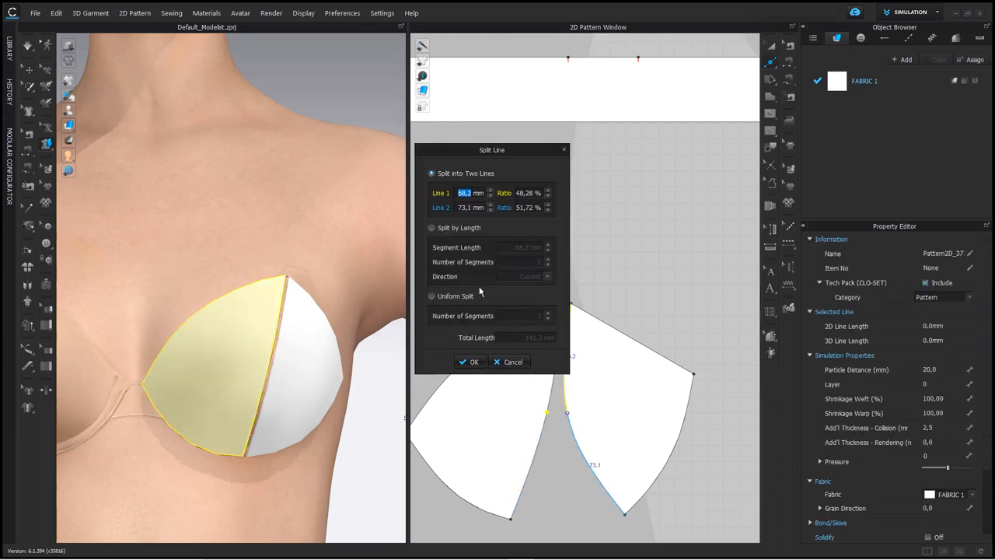
pyautogui.click(433, 296)
pyautogui.click(469, 362)
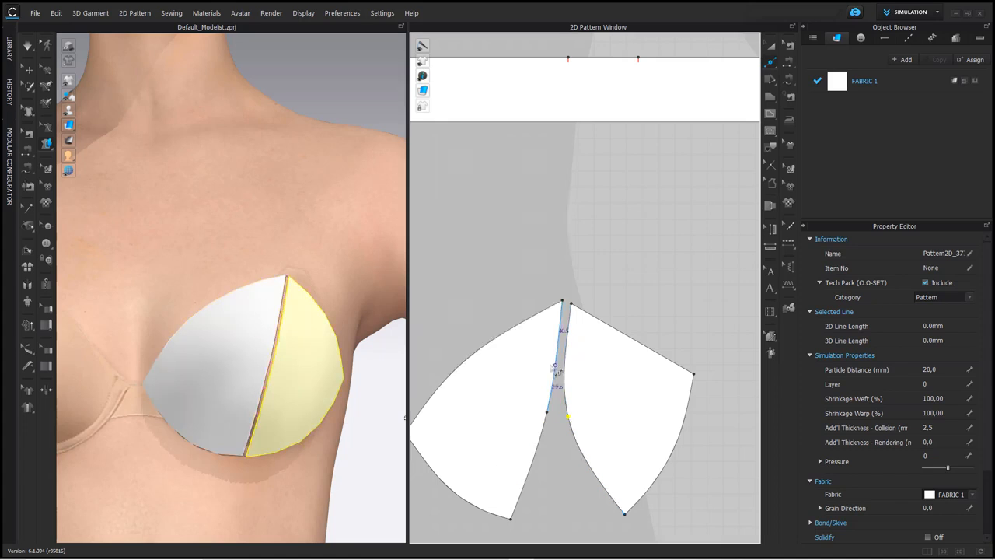
# Step: Rotate the inner piece counterclockwise and the outer piece clockwise, placing them so the lower halves of their seam edges run close together
pyautogui.click(526, 349)
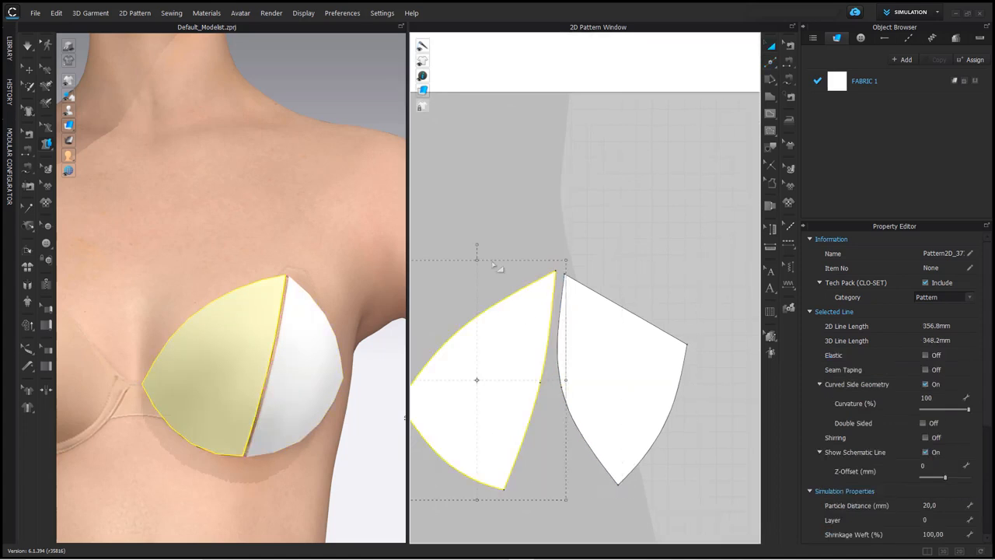
pyautogui.moveTo(479, 245); pyautogui.dragTo(417, 268)
pyautogui.moveTo(618, 349); pyautogui.dragTo(594, 308)
pyautogui.moveTo(619, 210); pyautogui.dragTo(657, 227)
pyautogui.moveTo(580, 387); pyautogui.dragTo(586, 391)
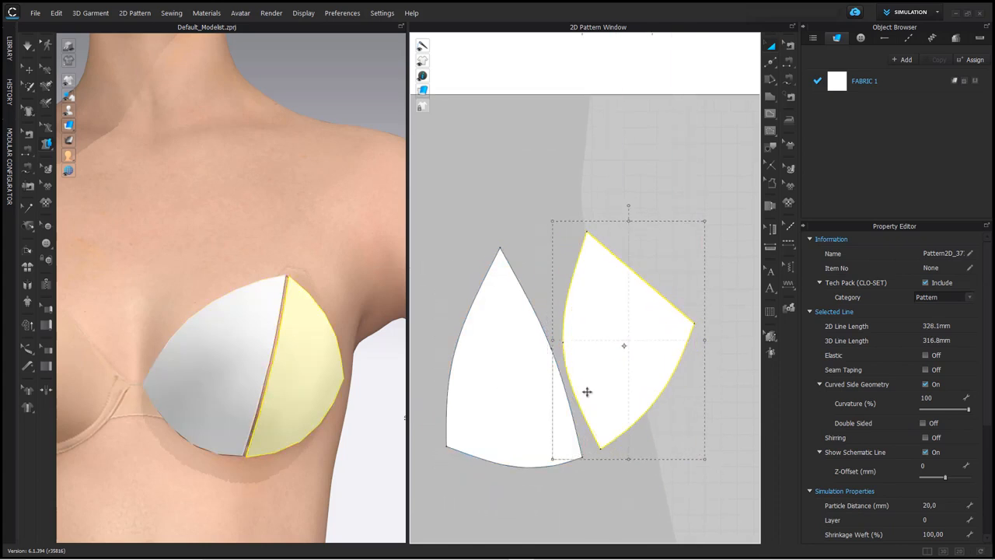
pyautogui.click(541, 300)
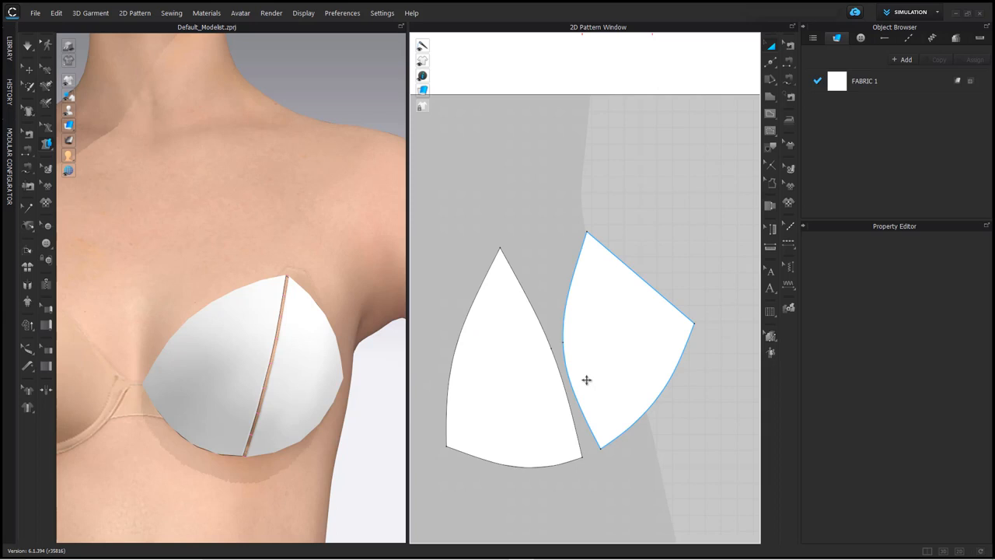
# Step: Merge the two cup pieces along the lower halves of their facing seam edges, leaving a dart open above
pyautogui.click(771, 62)
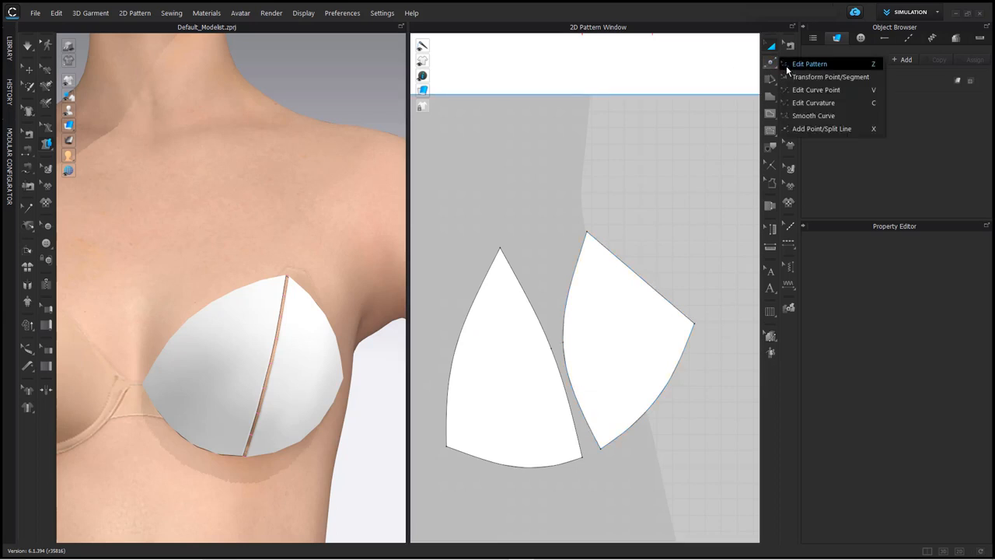
pyautogui.click(786, 65)
pyautogui.click(572, 389)
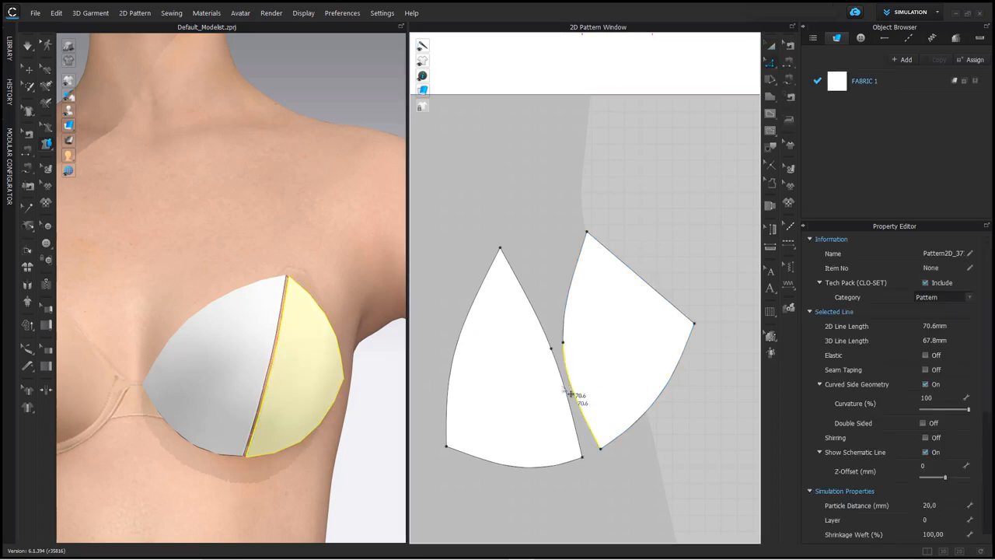
pyautogui.keyDown('shift'); pyautogui.click(568, 387); pyautogui.keyUp('shift')
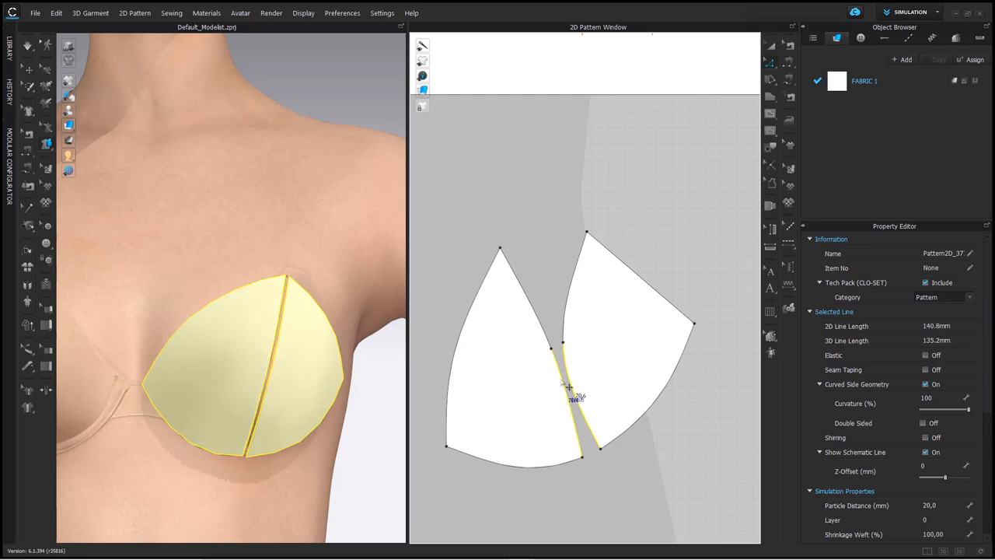
pyautogui.rightClick(568, 387)
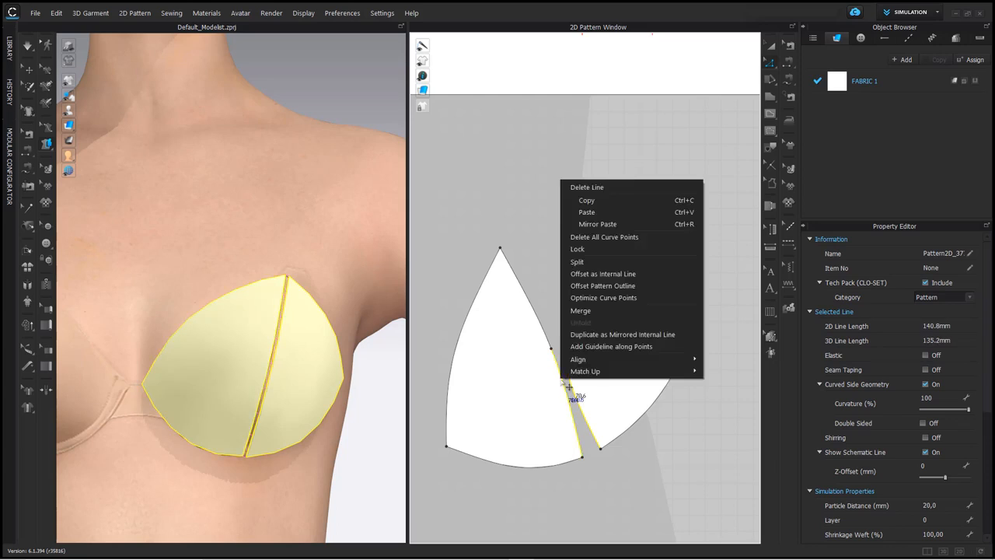
pyautogui.click(580, 310)
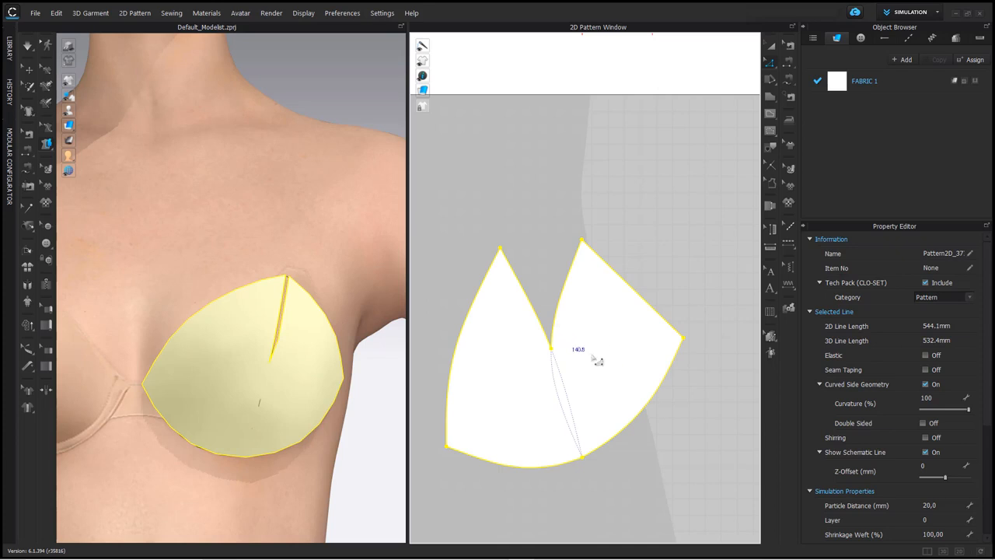
pyautogui.moveTo(319, 346); pyautogui.dragTo(298, 356, button='right')
pyautogui.click(694, 243)
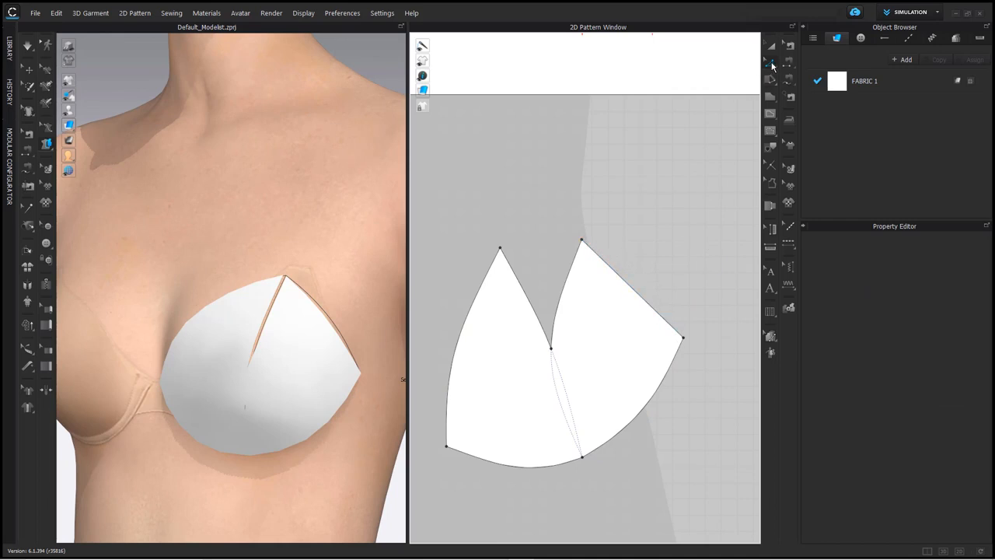
# Step: Curve the merged cup's straight upper side edge outward with Edit Curvature to a length of about 89.4 mm
pyautogui.click(771, 65)
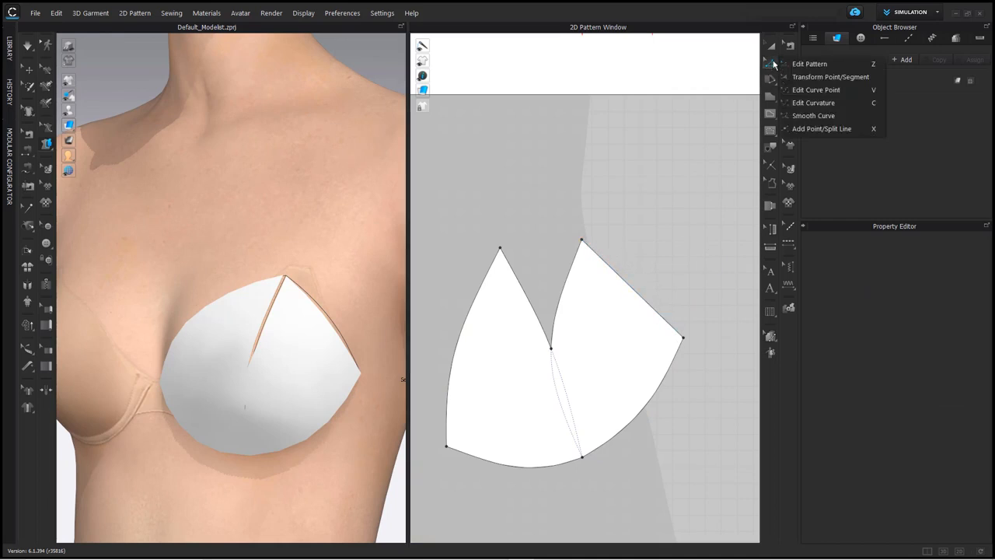
pyautogui.click(823, 108)
pyautogui.moveTo(642, 294); pyautogui.dragTo(651, 285)
pyautogui.moveTo(324, 360); pyautogui.dragTo(354, 347, button='right')
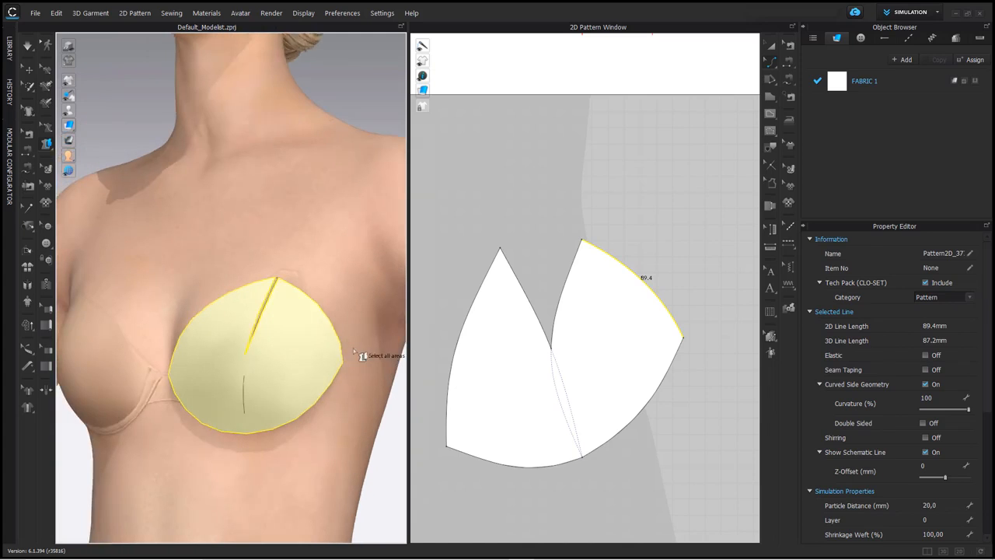
pyautogui.scroll(-2, 351, 349)
pyautogui.moveTo(352, 349); pyautogui.dragTo(308, 355, button='right')
# Step: Sew the two open dart edges of the merged cup together with Segment Sewing
pyautogui.press('a')
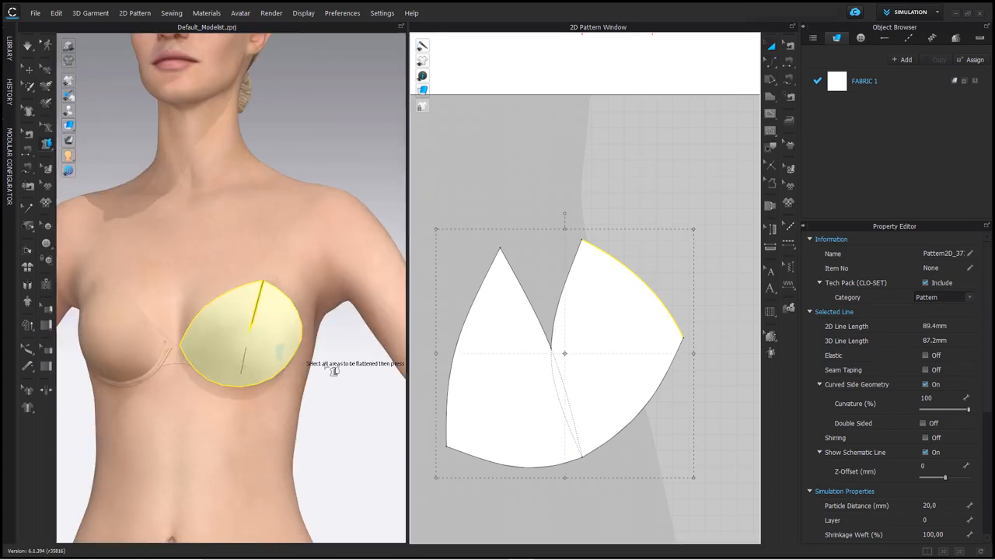
pyautogui.click(554, 285)
pyautogui.click(790, 45)
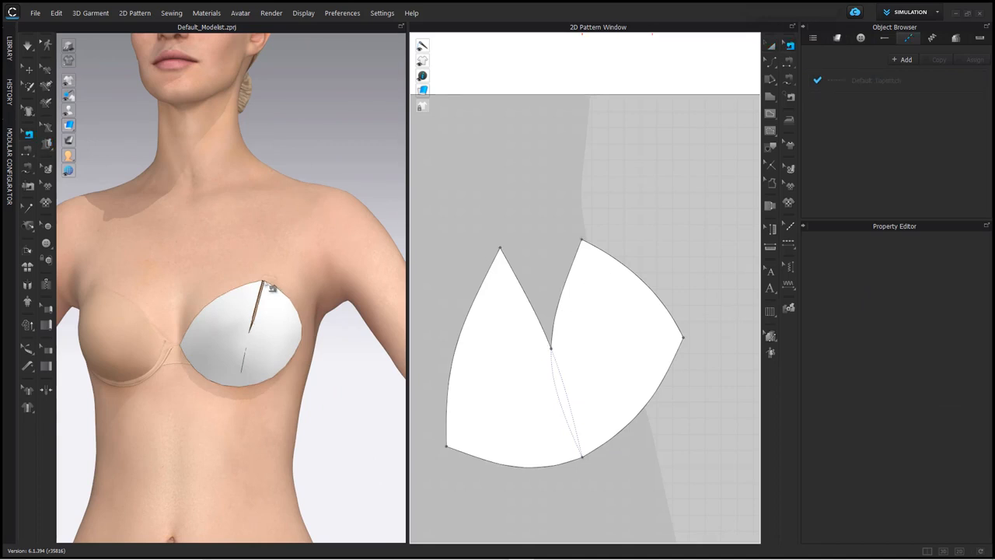
pyautogui.click(790, 80)
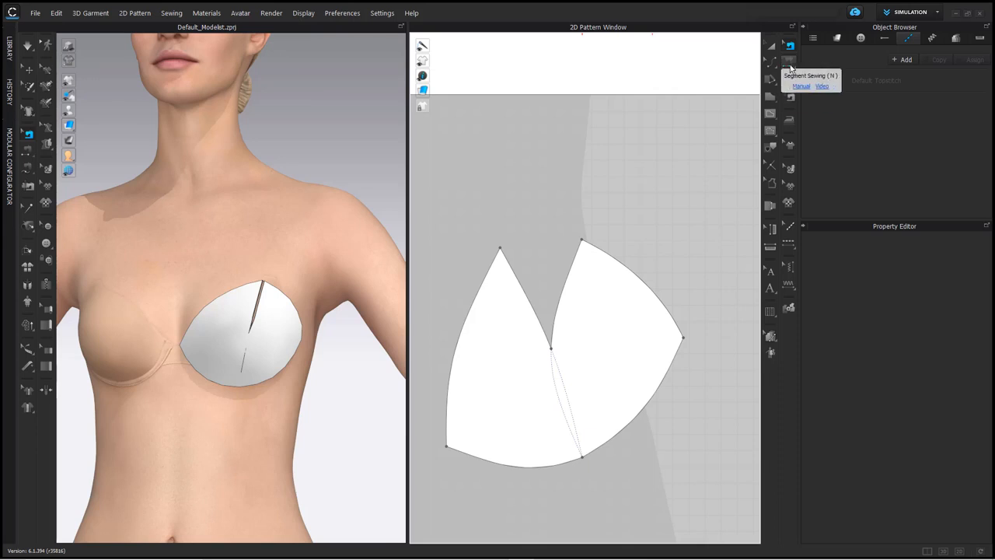
pyautogui.click(522, 270)
pyautogui.click(569, 272)
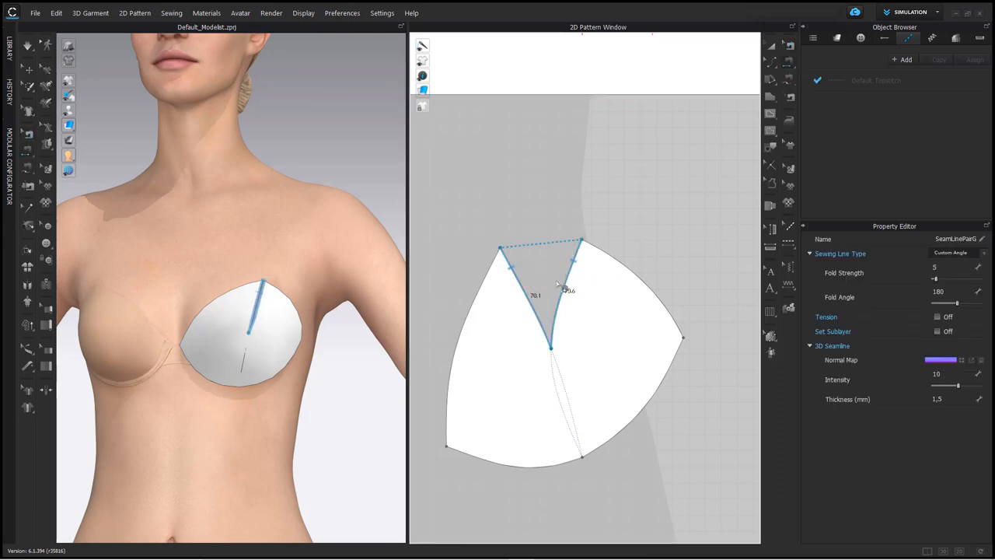
pyautogui.click(772, 50)
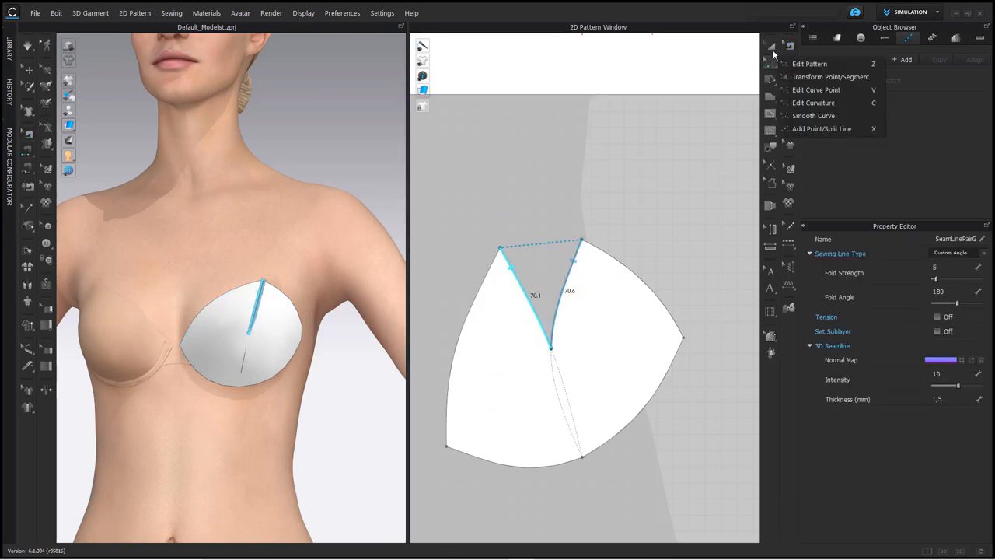
pyautogui.click(772, 50)
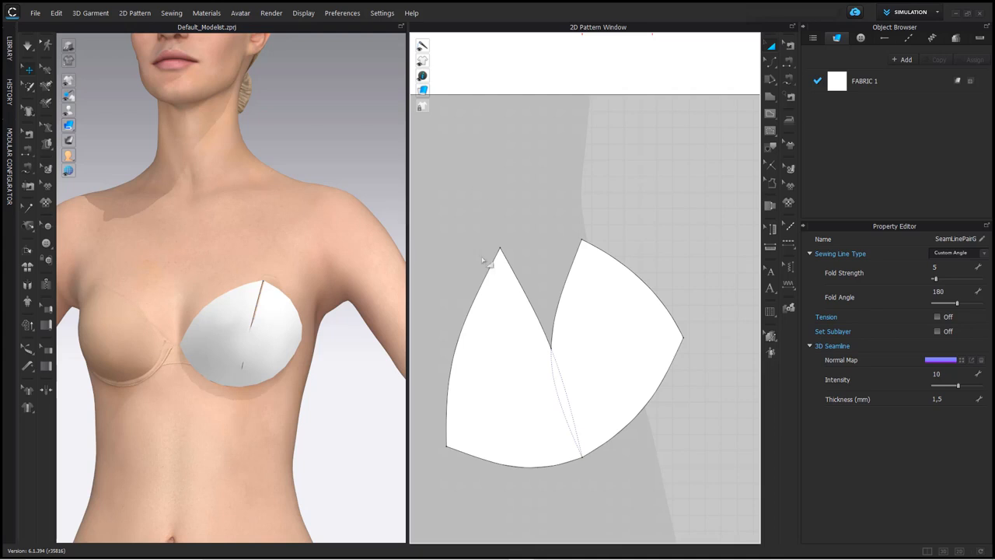
# Step: Clone the darted cup as a symmetric pattern with sewing and place the mirrored copy beside it across the centre line
pyautogui.scroll(-5, 526, 311)
pyautogui.click(546, 314)
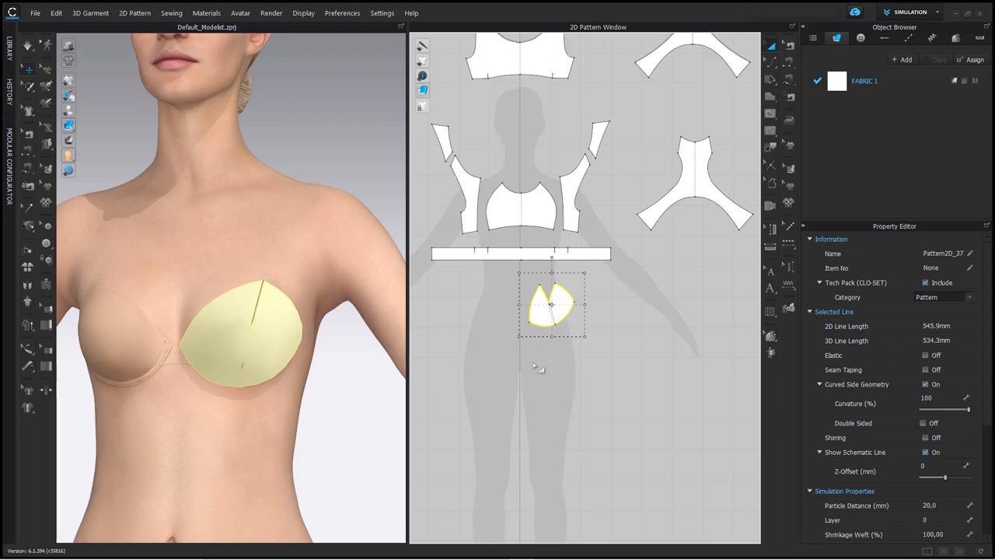
pyautogui.hotkey('ctrl', 'v')
pyautogui.click(545, 312)
pyautogui.rightClick(543, 316)
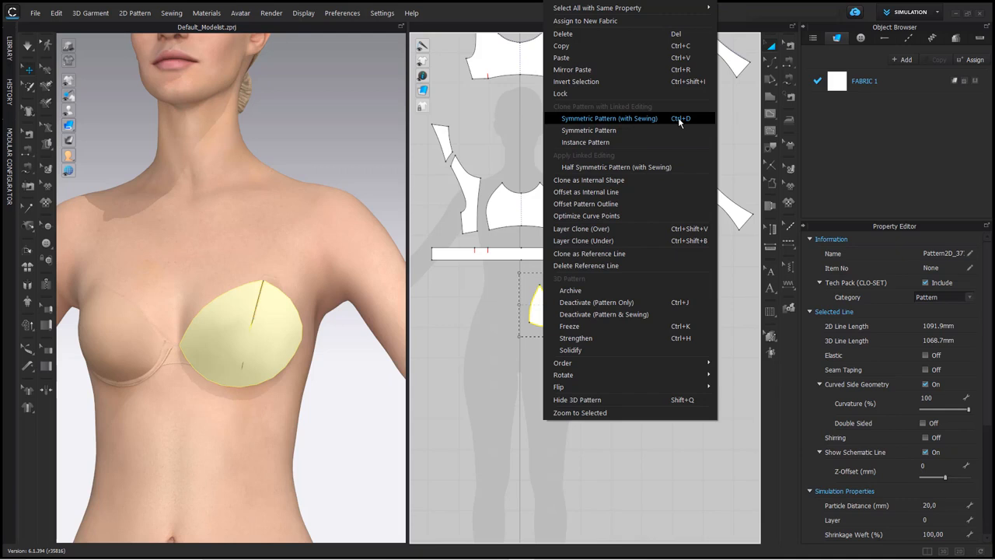
pyautogui.click(608, 118)
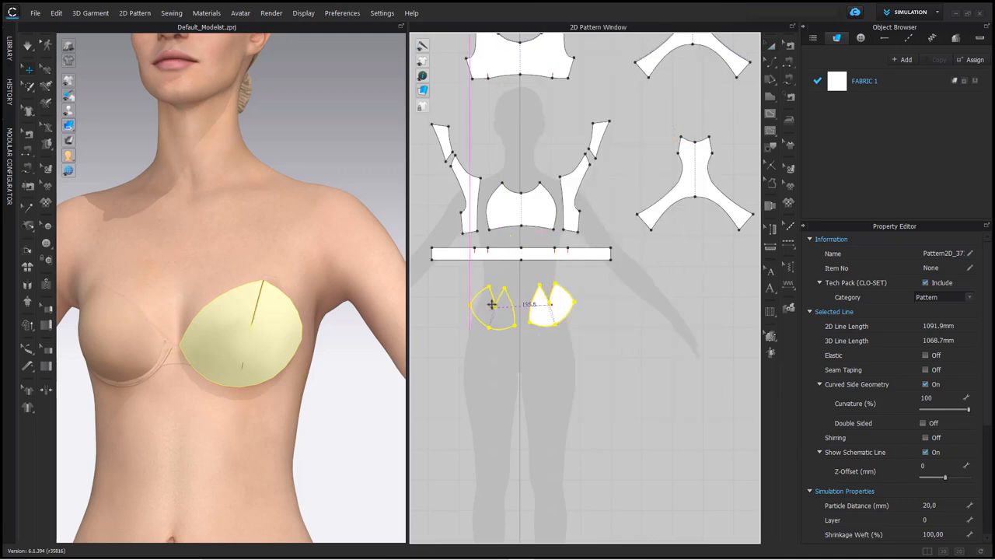
pyautogui.click(492, 307)
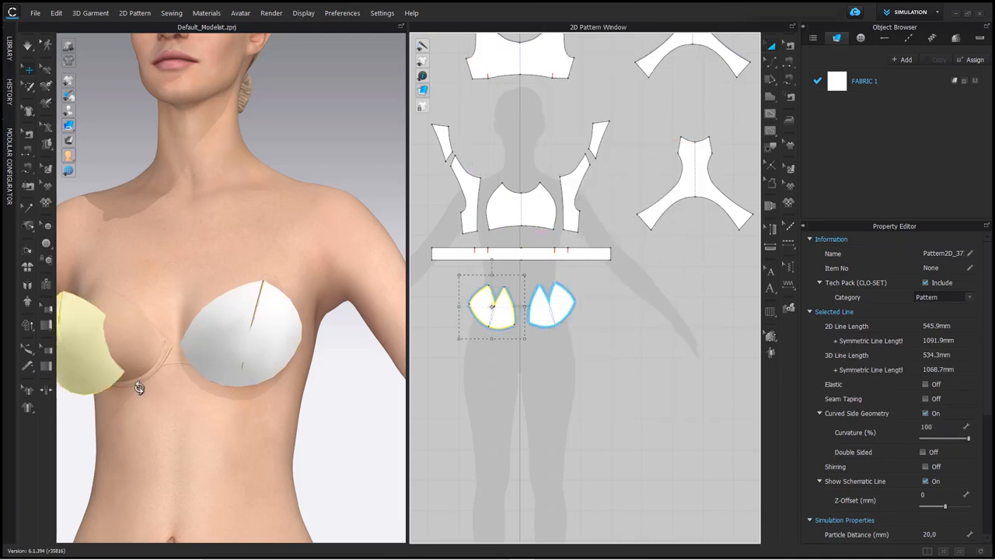
# Step: Move the mirrored cup over the avatar's other breast in 3D, adjusting its sideways position and depth to match the original cup
pyautogui.scroll(-3, 140, 392)
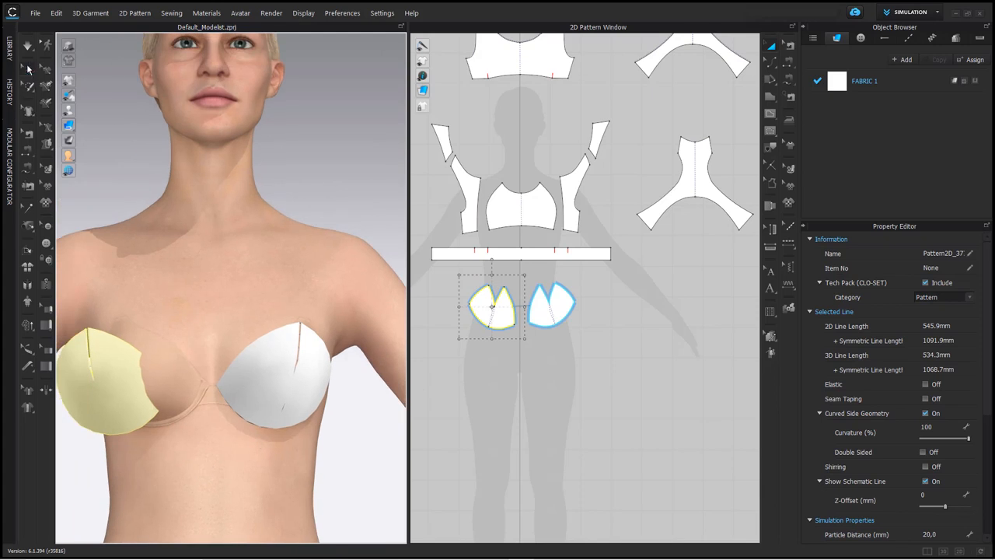
pyautogui.click(29, 70)
pyautogui.click(115, 388)
pyautogui.moveTo(142, 436); pyautogui.dragTo(120, 462, button='right')
pyautogui.moveTo(136, 386); pyautogui.dragTo(176, 399)
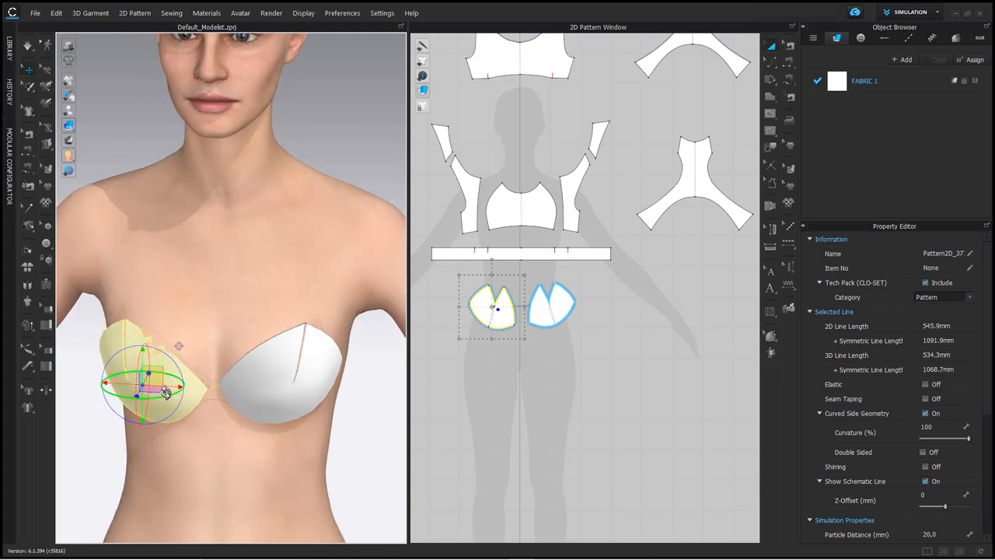
pyautogui.moveTo(176, 399); pyautogui.dragTo(136, 371, button='right')
pyautogui.moveTo(133, 359); pyautogui.dragTo(151, 383)
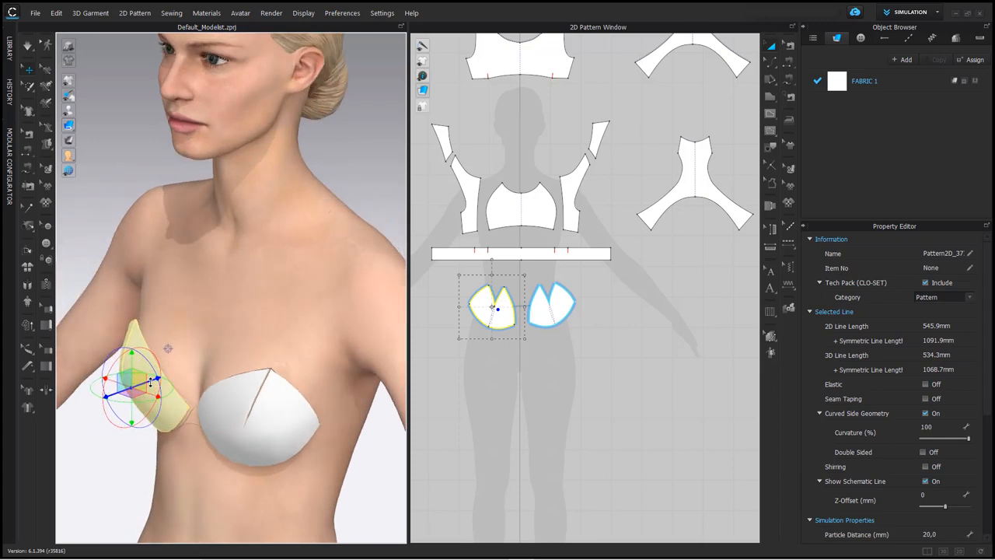
pyautogui.moveTo(174, 429); pyautogui.dragTo(211, 413, button='right')
pyautogui.scroll(-2, 213, 418)
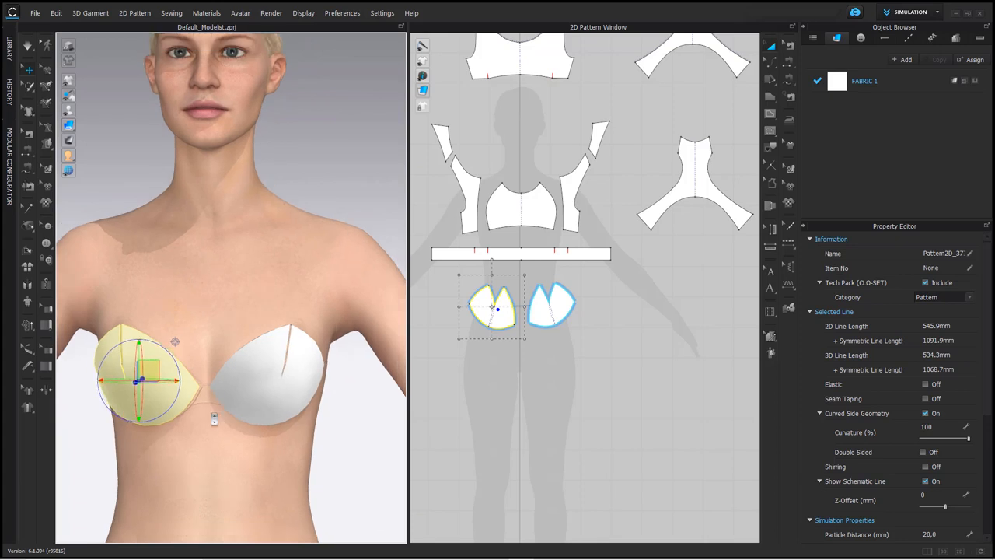
pyautogui.scroll(2, 163, 384)
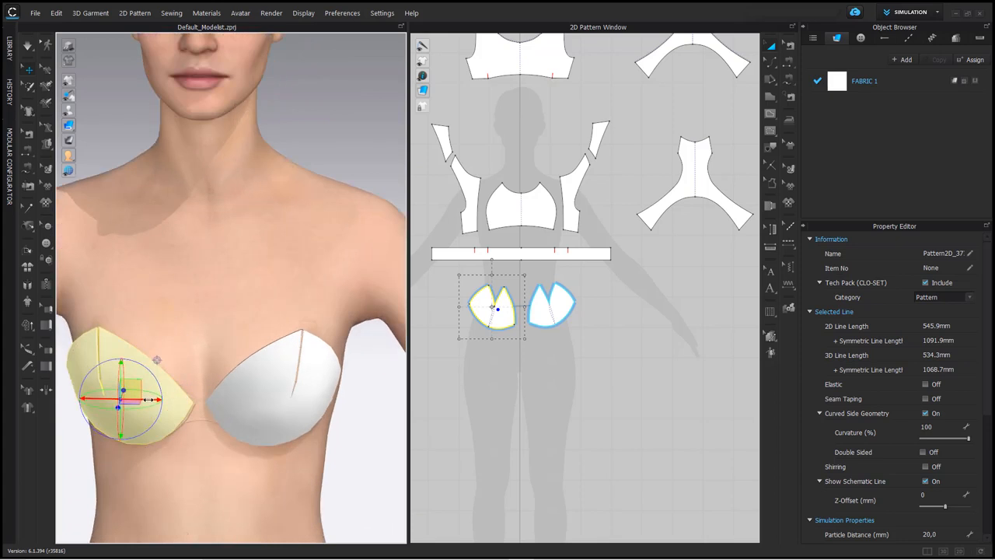
pyautogui.scroll(-3, 156, 404)
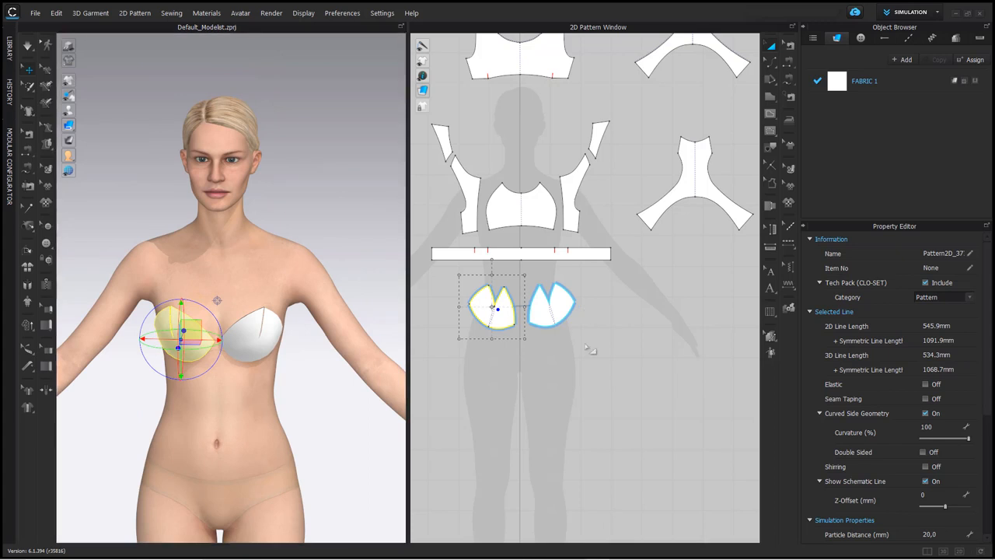
# Step: Select all the bra patterns above the cups and show them in 3D on the avatar
pyautogui.scroll(-5, 589, 328)
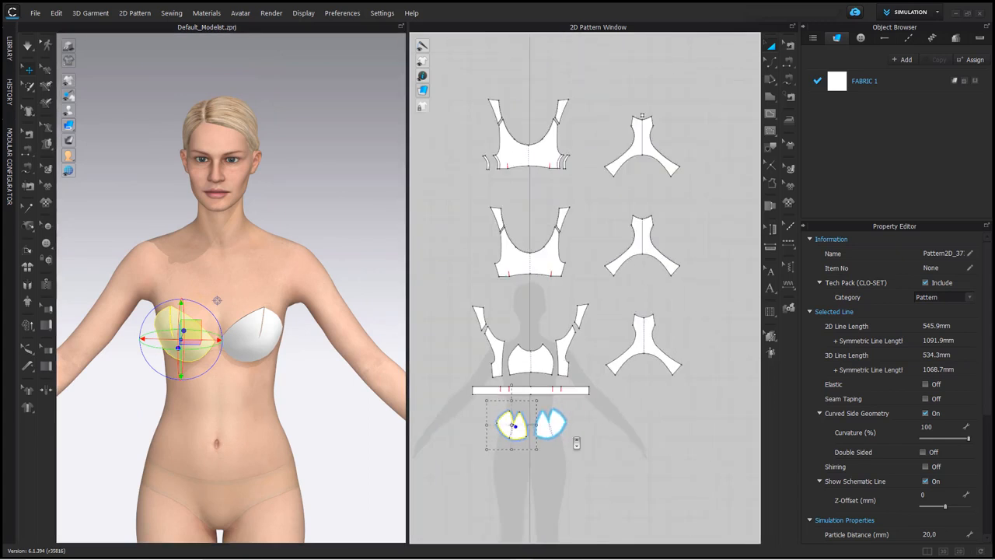
pyautogui.moveTo(468, 184); pyautogui.dragTo(511, 269)
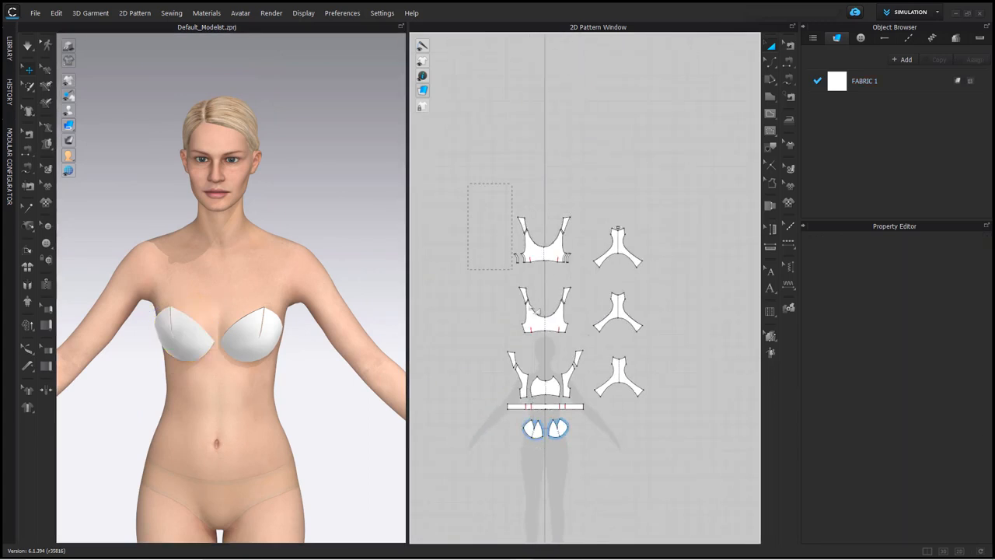
pyautogui.moveTo(674, 422); pyautogui.dragTo(675, 424)
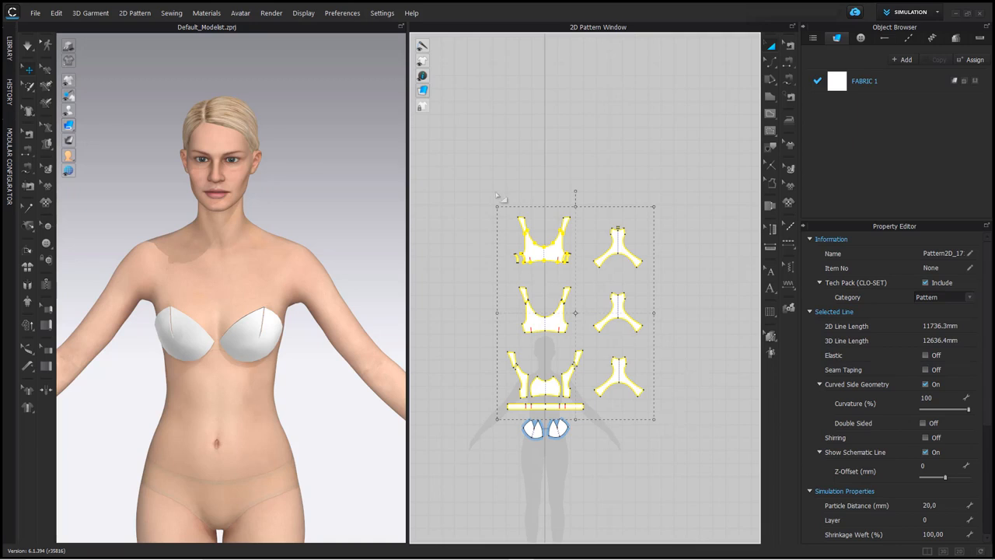
pyautogui.moveTo(487, 191); pyautogui.dragTo(508, 231)
pyautogui.moveTo(650, 415); pyautogui.dragTo(665, 419)
pyautogui.rightClick(542, 254)
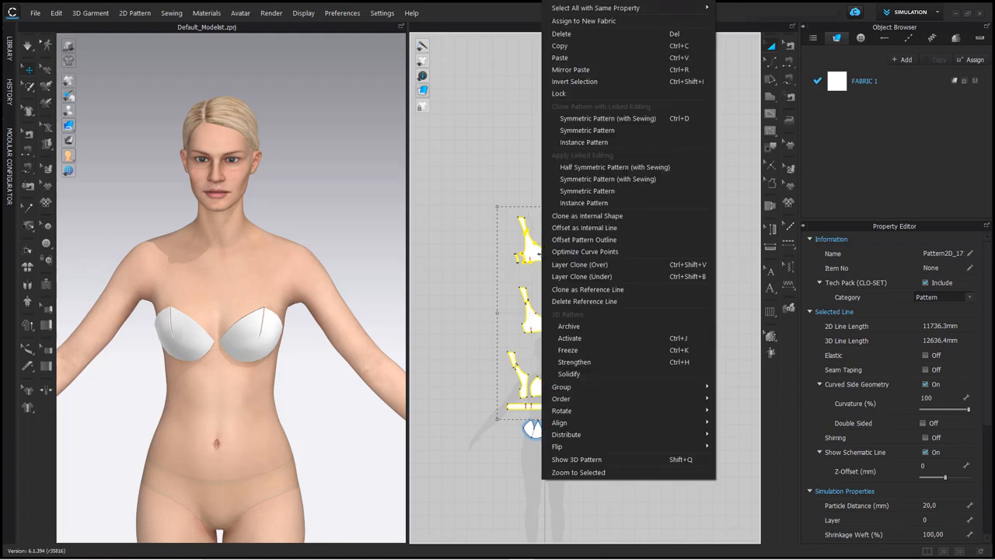
pyautogui.click(661, 459)
pyautogui.moveTo(238, 345); pyautogui.dragTo(214, 345, button='right')
pyautogui.scroll(6, 214, 344)
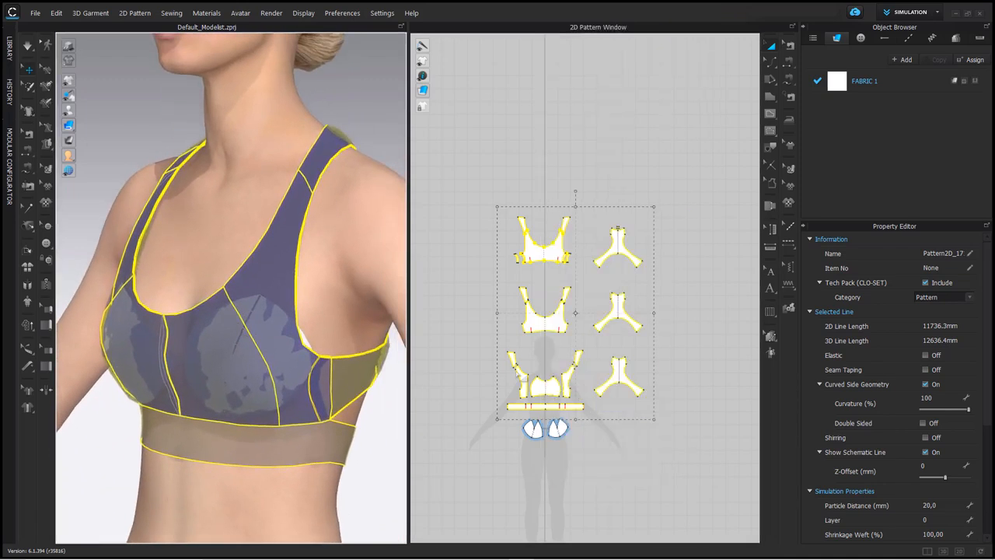
# Step: Examine the cups, the uppermost pattern row and the lower bra patterns by highlighting each group on the avatar
pyautogui.moveTo(600, 450); pyautogui.dragTo(514, 420)
pyautogui.scroll(3, 514, 431)
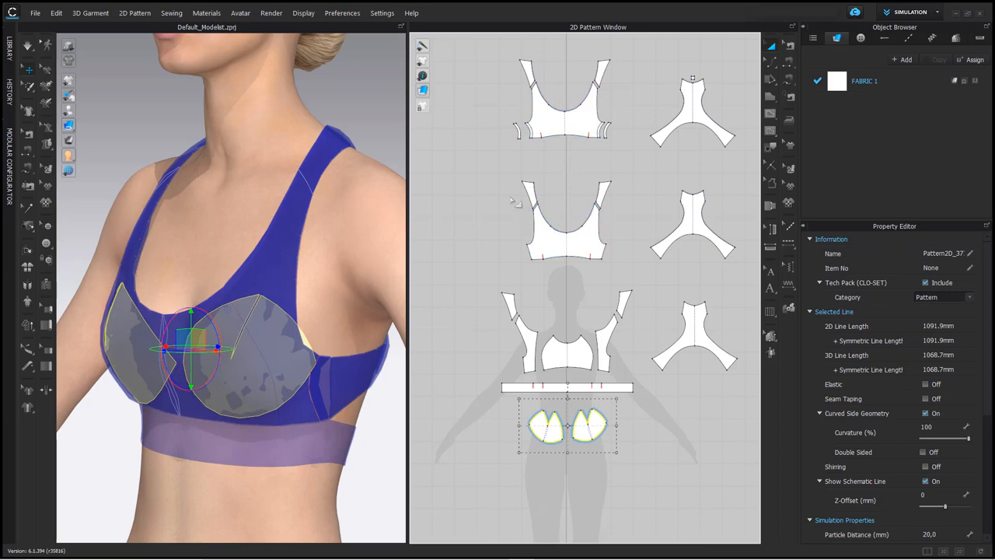
pyautogui.scroll(-2, 608, 323)
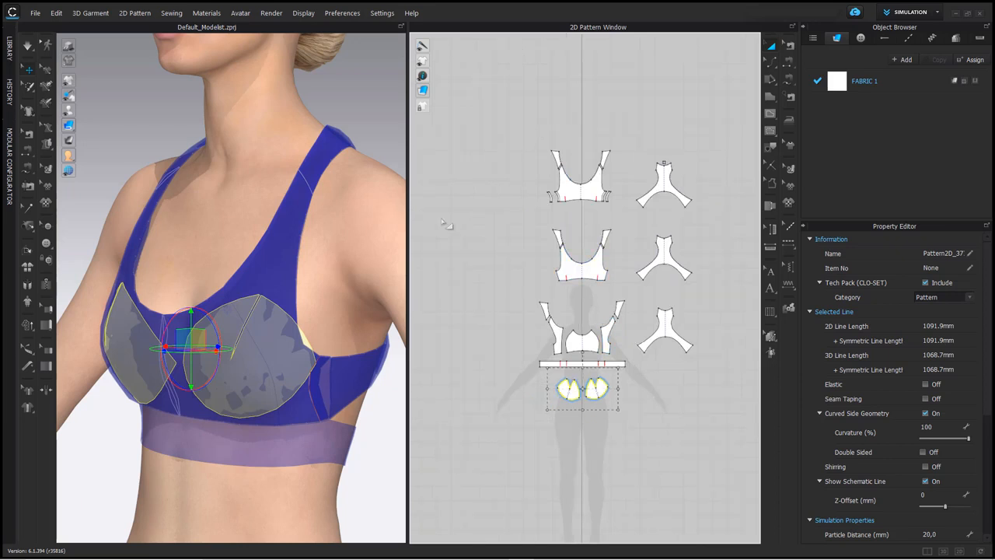
pyautogui.moveTo(501, 119); pyautogui.dragTo(699, 408)
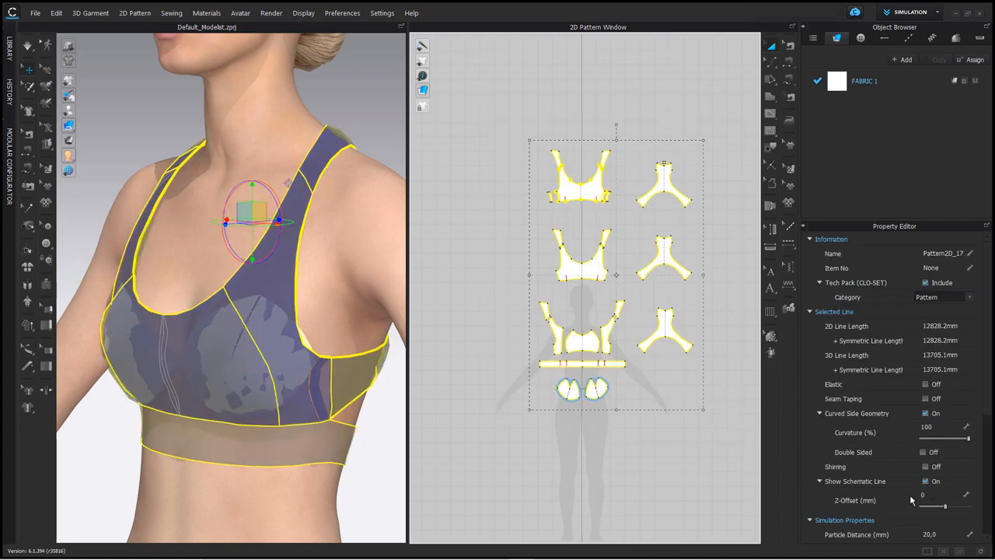
pyautogui.scroll(-2, 893, 474)
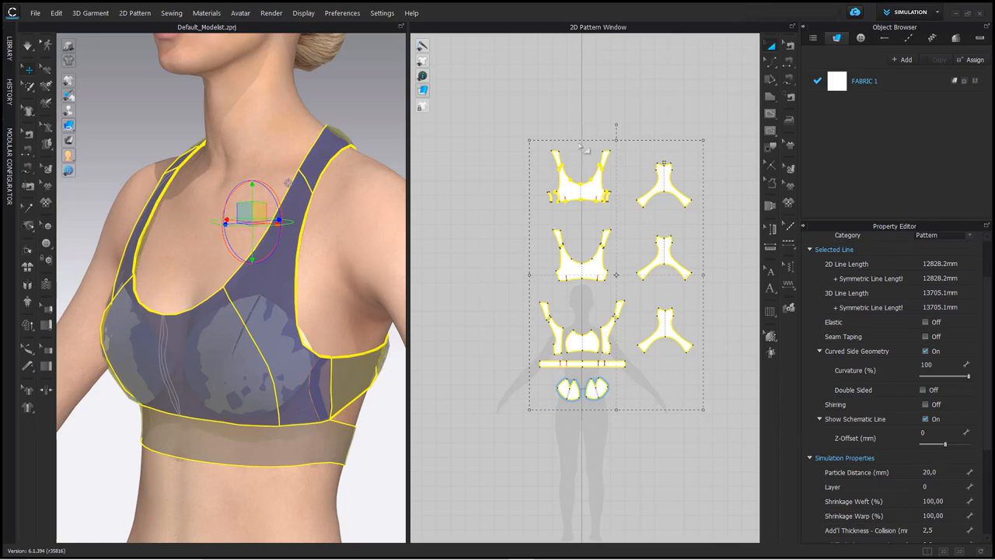
pyautogui.click(537, 152)
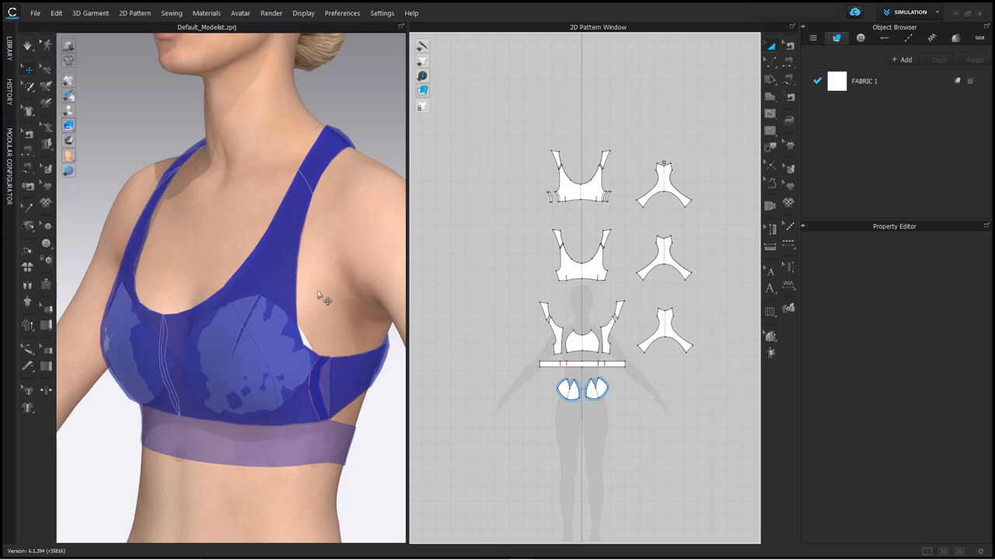
pyautogui.moveTo(519, 120); pyautogui.dragTo(722, 223)
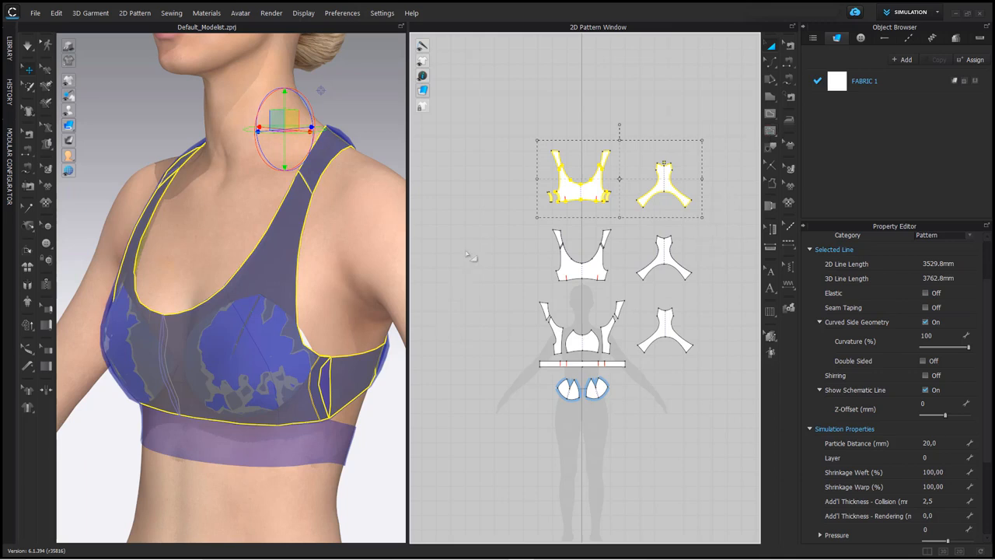
pyautogui.click(513, 227)
pyautogui.moveTo(530, 370); pyautogui.dragTo(649, 432)
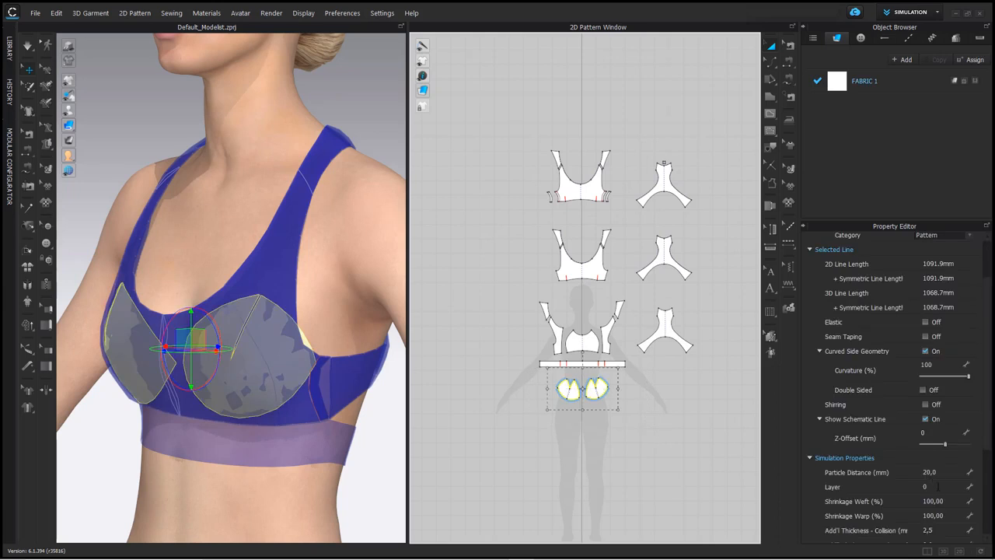
pyautogui.moveTo(508, 215); pyautogui.dragTo(723, 377)
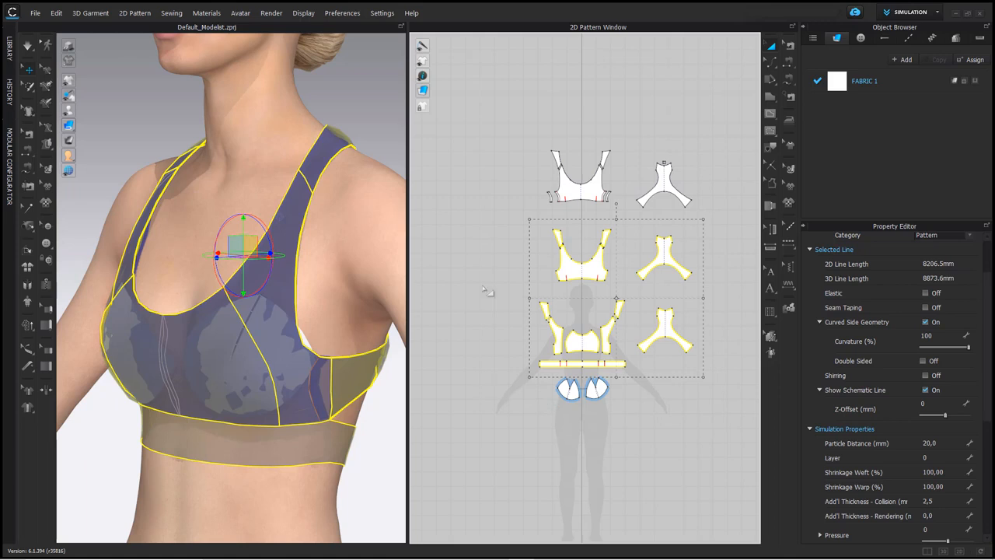
pyautogui.click(478, 159)
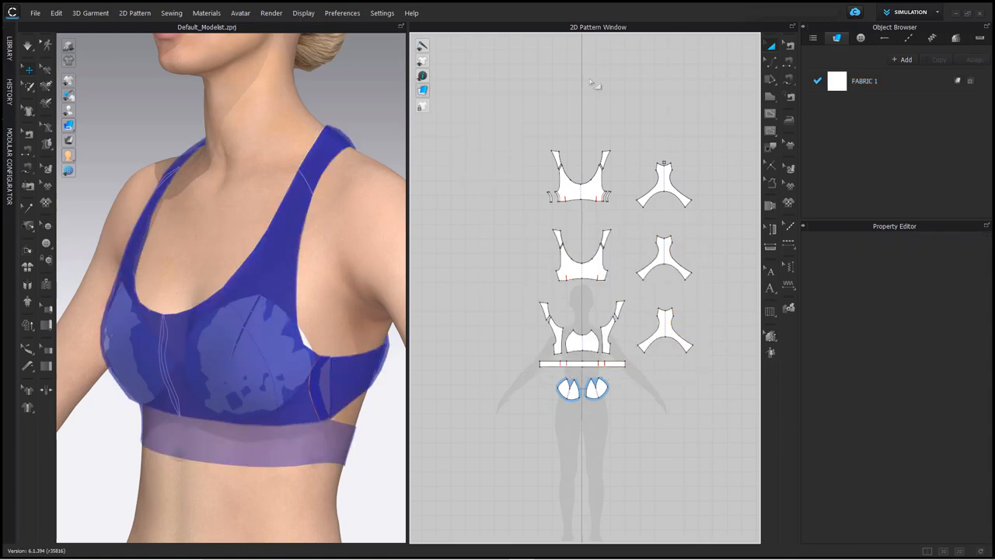
# Step: Activate all the bra patterns except the two cups
pyautogui.moveTo(568, 211); pyautogui.dragTo(740, 380)
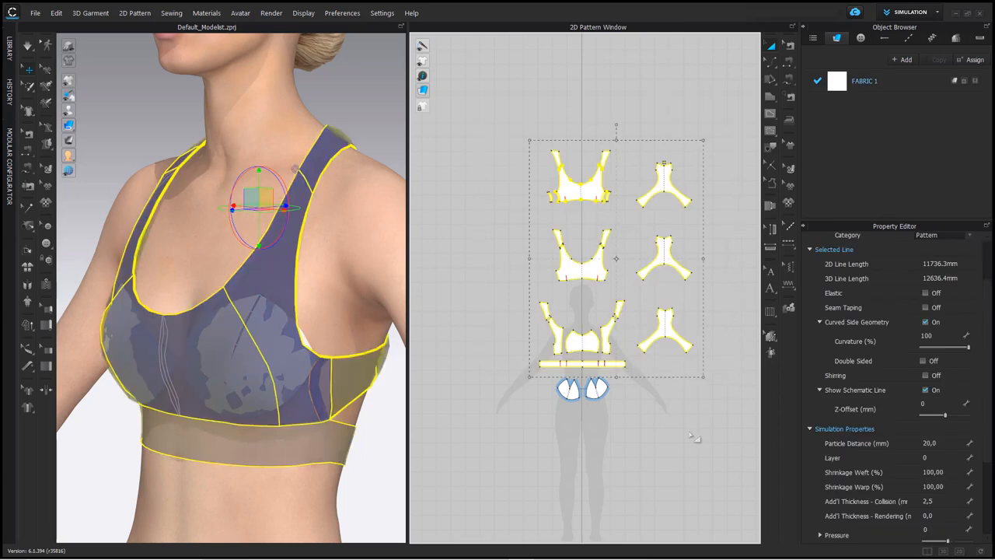
pyautogui.rightClick(286, 258)
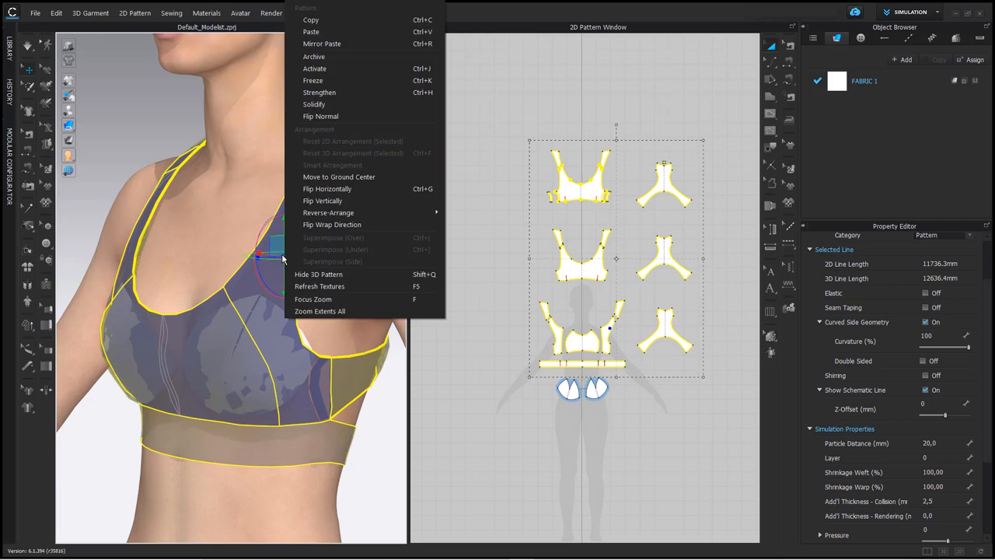
pyautogui.click(329, 71)
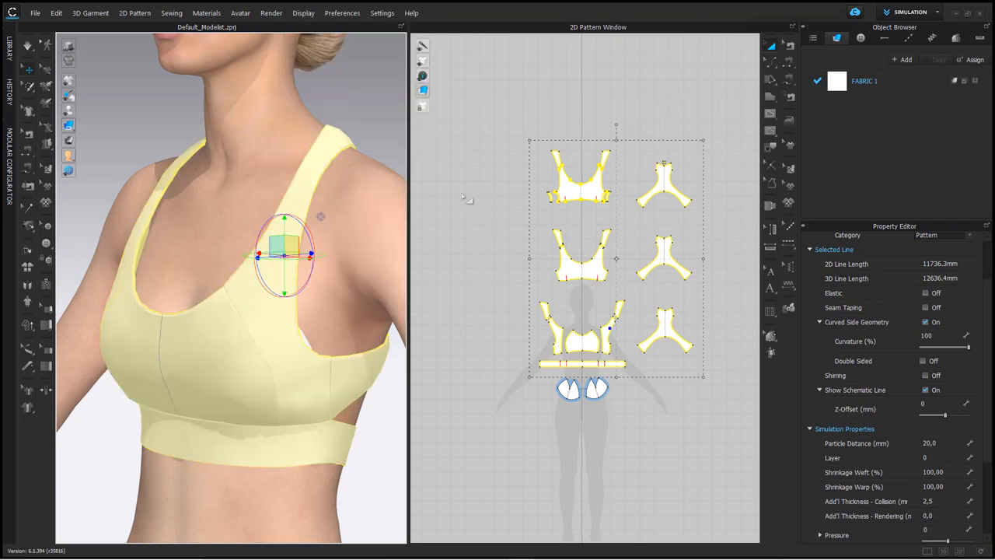
# Step: Set the simulation layer of both cups to 1 and acknowledge the layer notice
pyautogui.click(471, 136)
pyautogui.moveTo(520, 121); pyautogui.dragTo(729, 222)
pyautogui.moveTo(655, 439); pyautogui.dragTo(547, 381)
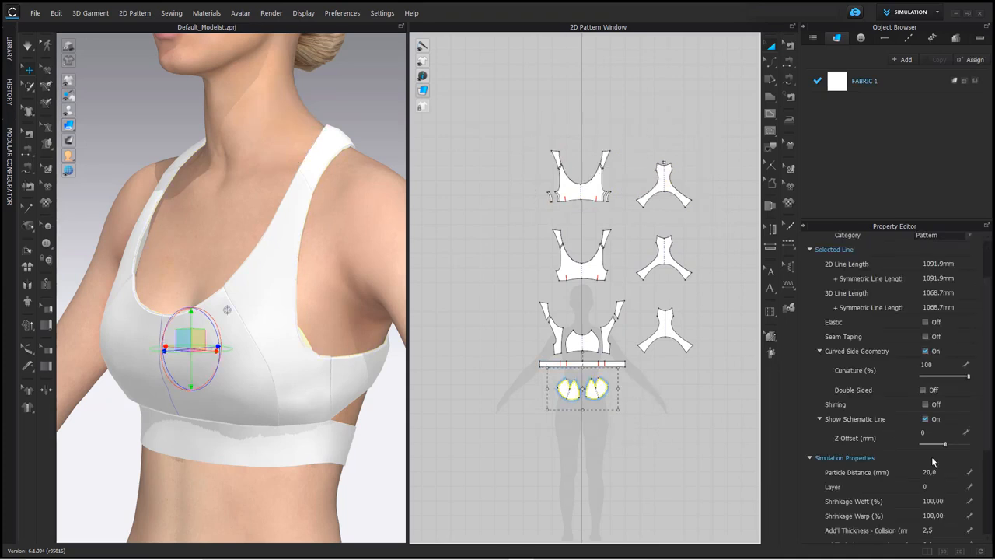
pyautogui.click(935, 486)
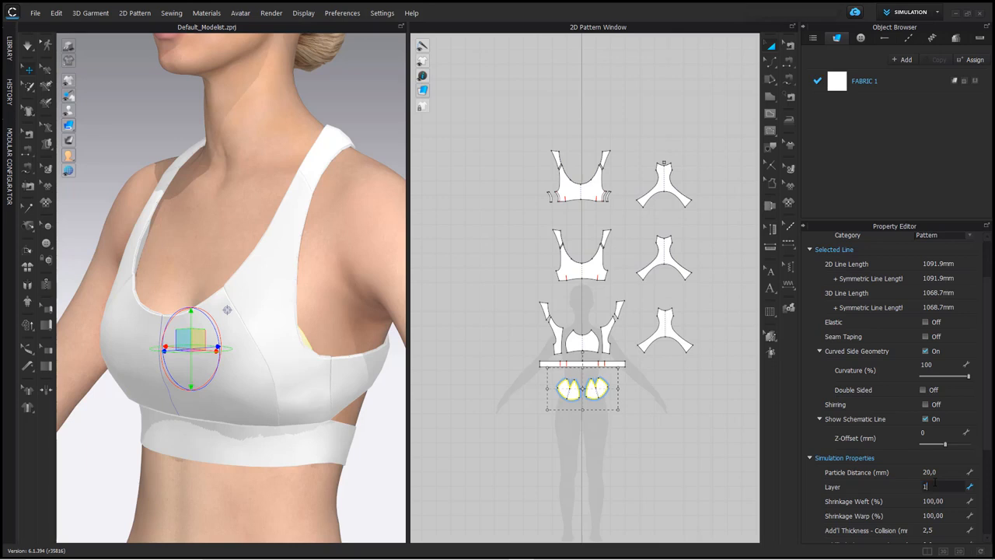
pyautogui.press('Return')
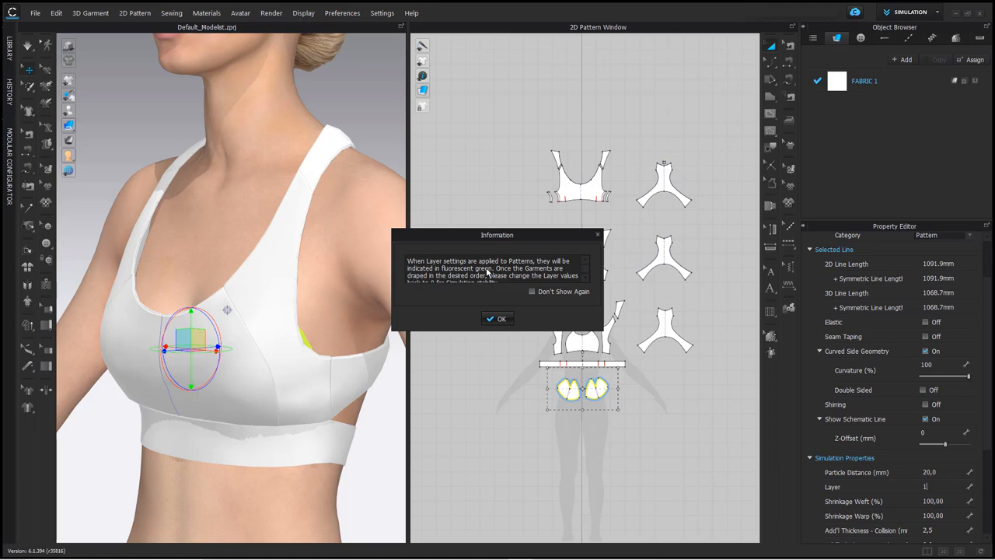
pyautogui.click(501, 321)
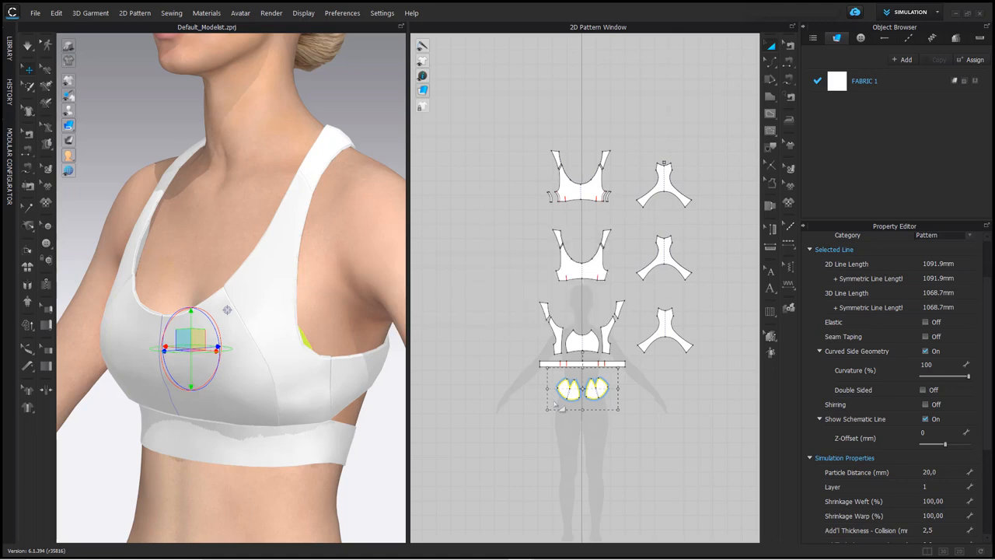
# Step: Set the layer of the two lower rows of bra patterns and the underband to 2, acknowledging the layer notice
pyautogui.click(524, 223)
pyautogui.moveTo(529, 219); pyautogui.dragTo(707, 377)
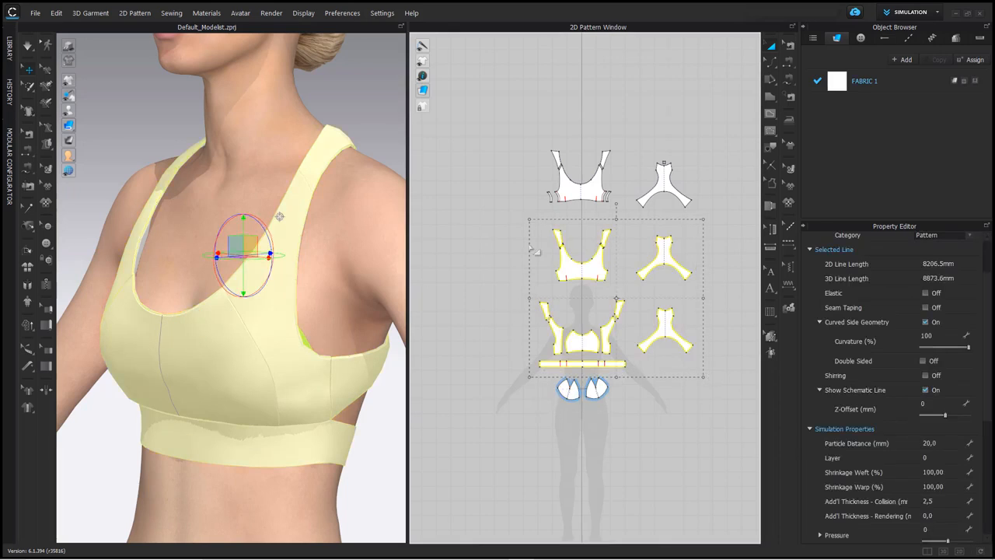
pyautogui.click(932, 458)
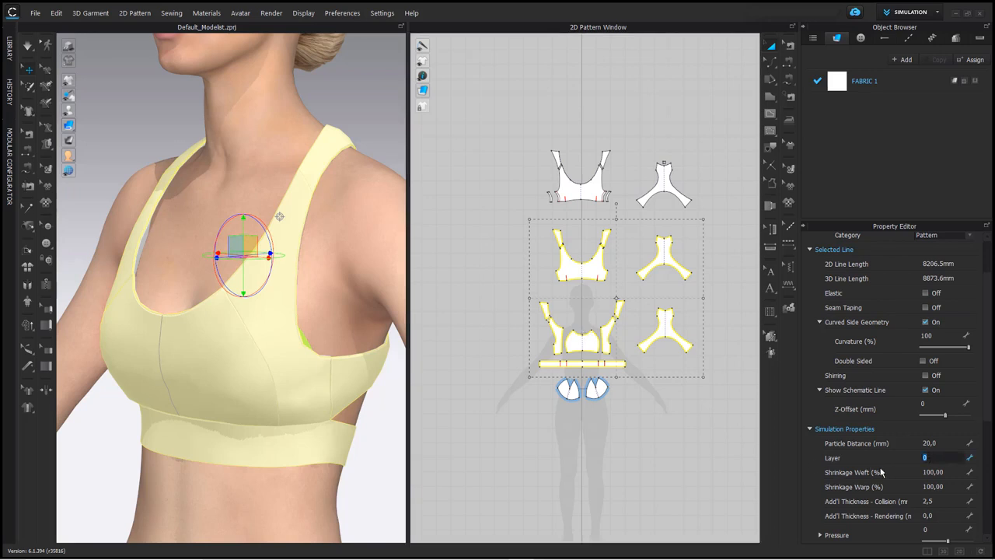
pyautogui.write('2')
pyautogui.press('Return')
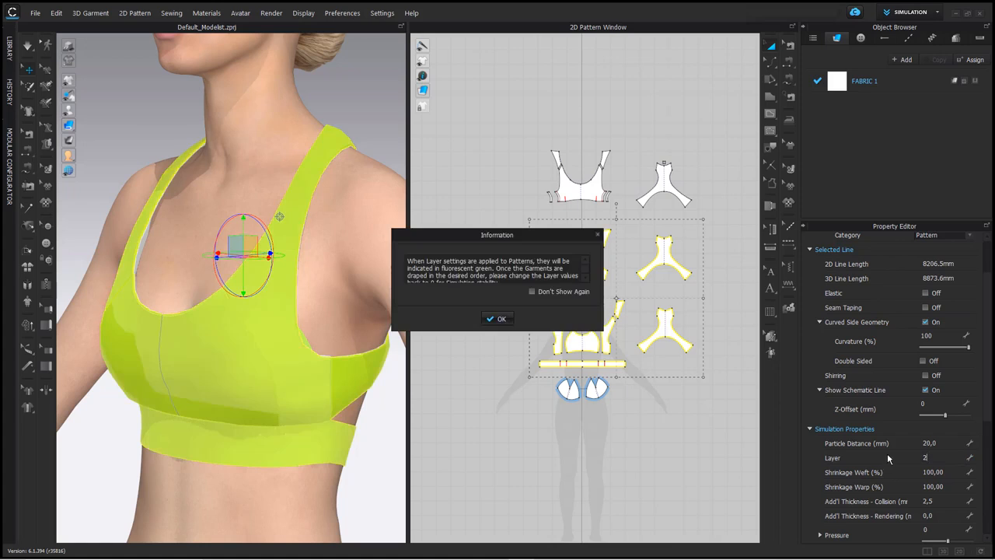
pyautogui.click(501, 318)
pyautogui.click(507, 409)
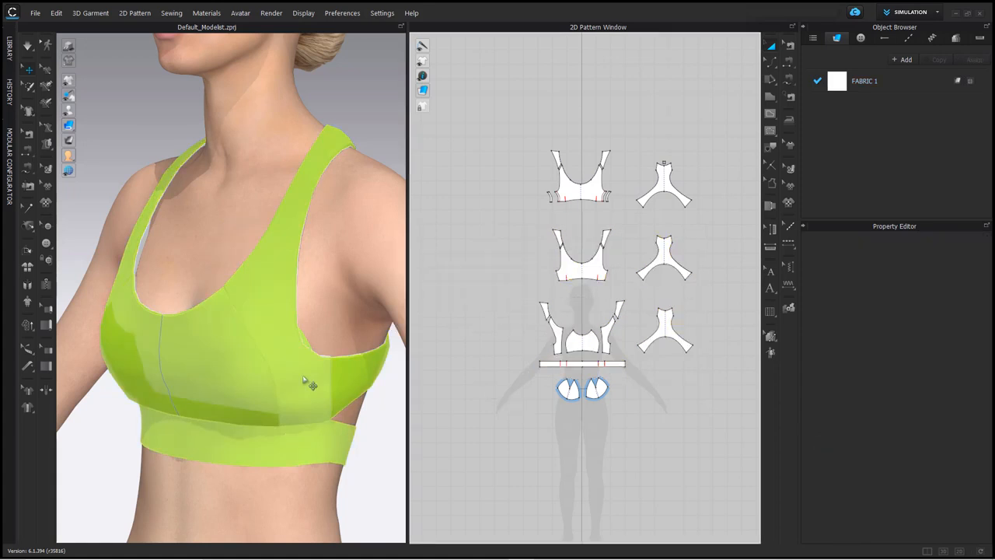
# Step: Hide the avatar and examine the layered bra patterns from behind and inside
pyautogui.moveTo(304, 381); pyautogui.dragTo(256, 371, button='right')
pyautogui.moveTo(202, 283); pyautogui.dragTo(202, 259, button='right')
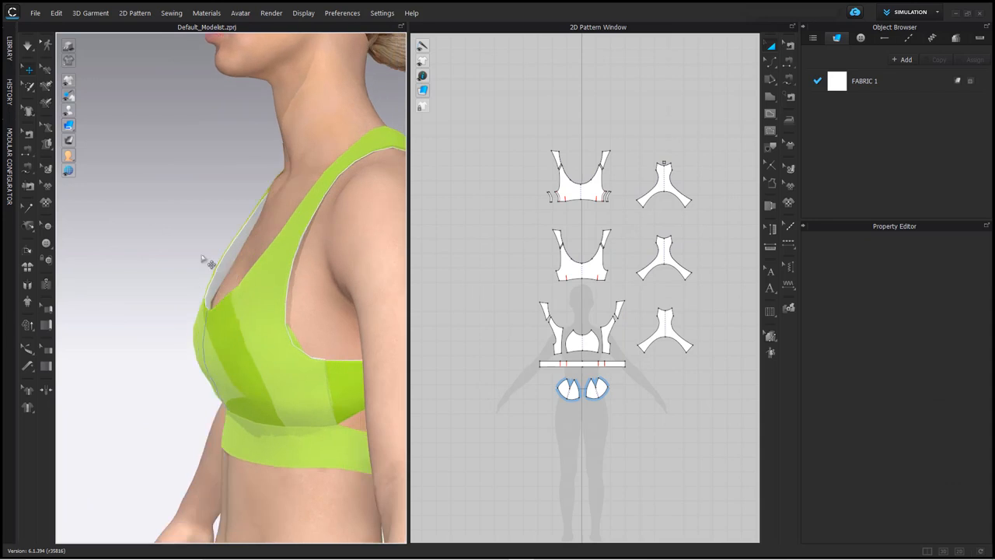
pyautogui.moveTo(241, 227); pyautogui.dragTo(223, 217, button='right')
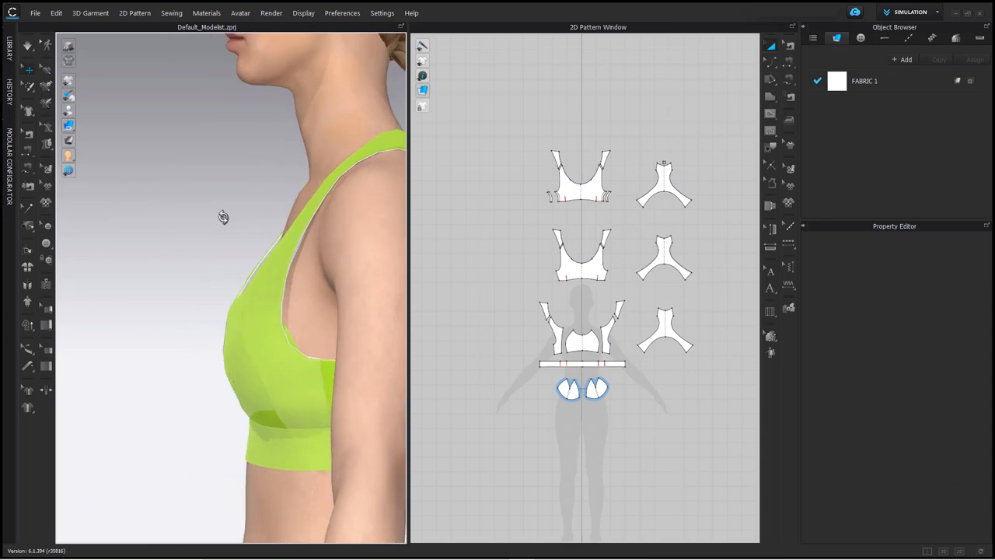
pyautogui.hotkey('shift', 'a')
pyautogui.moveTo(288, 291); pyautogui.dragTo(184, 340, button='right')
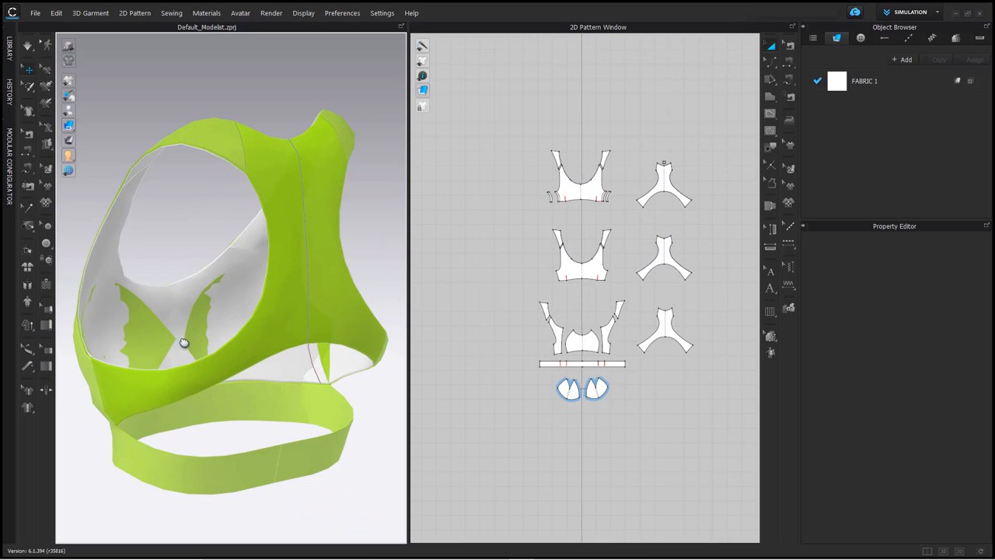
# Step: Run the simulation so the layered bra patterns settle, inspecting the inside of the bra, and stop it
pyautogui.click(27, 45)
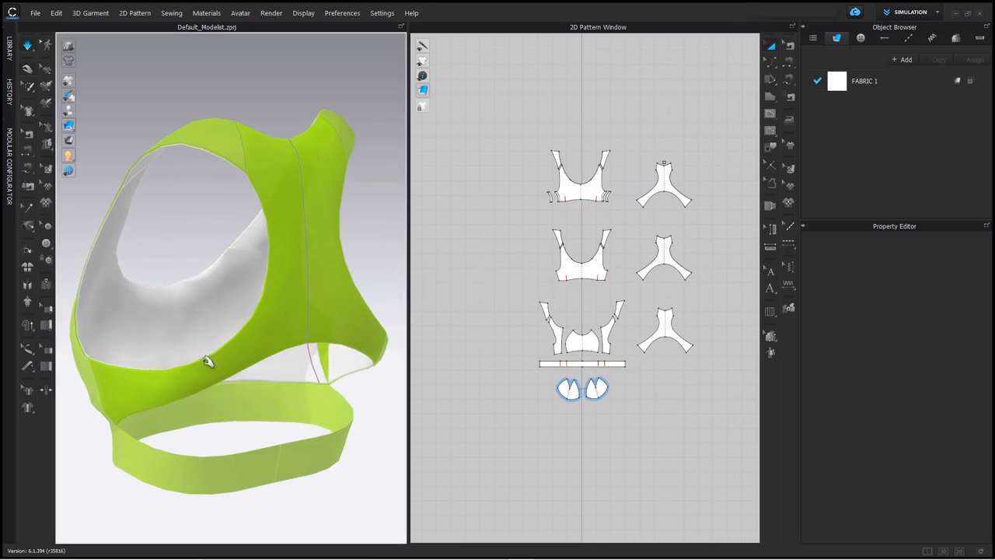
pyautogui.moveTo(231, 357); pyautogui.dragTo(275, 356, button='right')
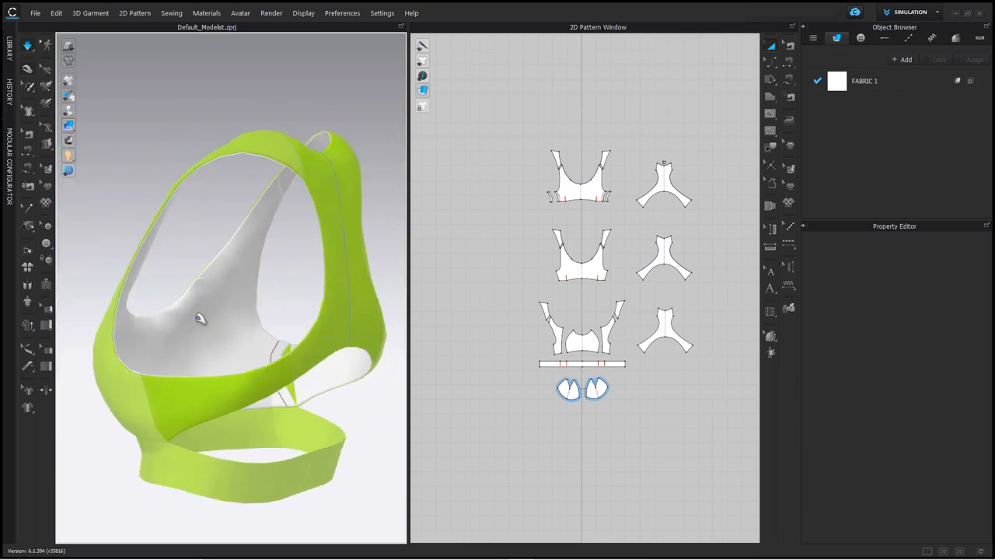
pyautogui.moveTo(162, 370); pyautogui.dragTo(264, 362, button='right')
pyautogui.click(28, 48)
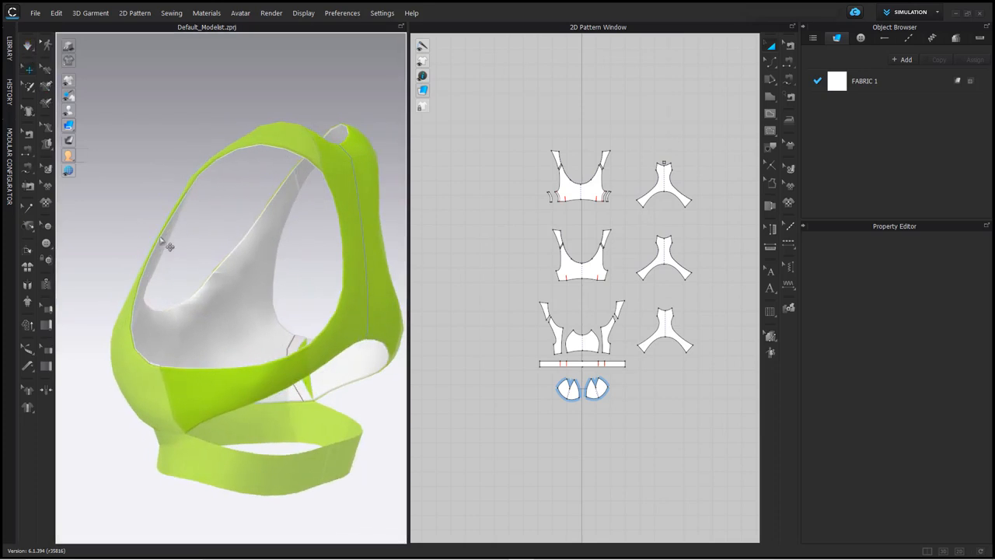
# Step: Reset the simulation layer of all the patterns to 0 and inspect the bra from the front
pyautogui.moveTo(490, 129); pyautogui.dragTo(695, 462)
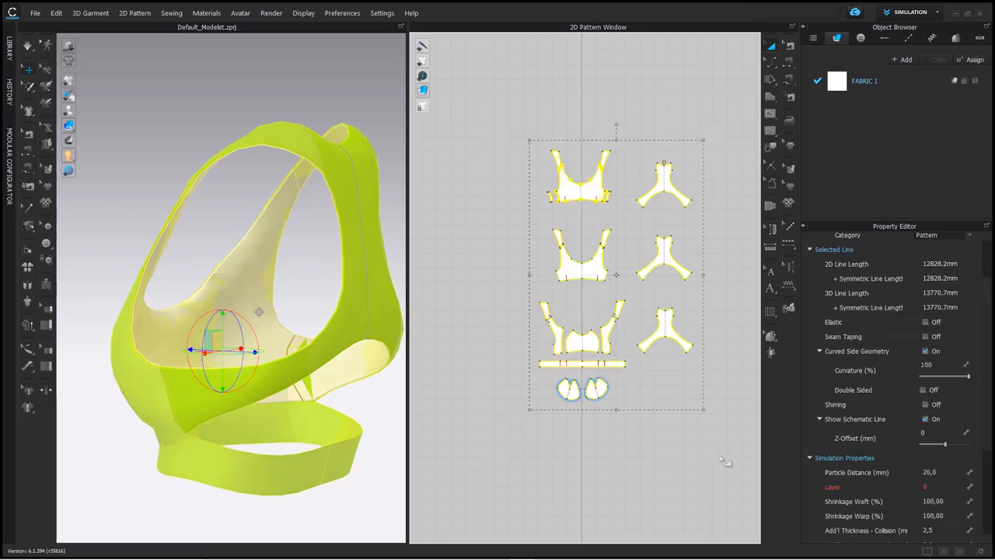
pyautogui.click(933, 486)
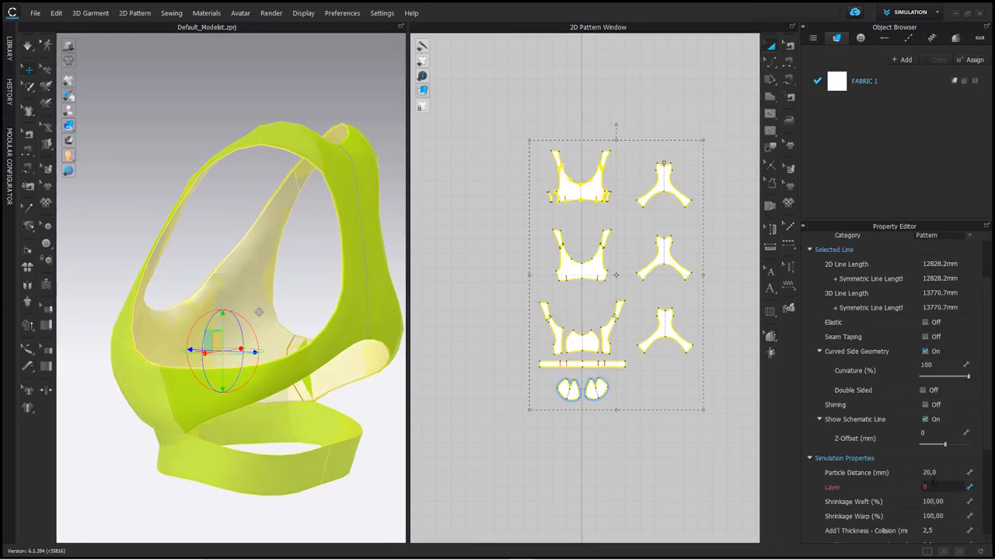
pyautogui.press('Return')
pyautogui.click(164, 225)
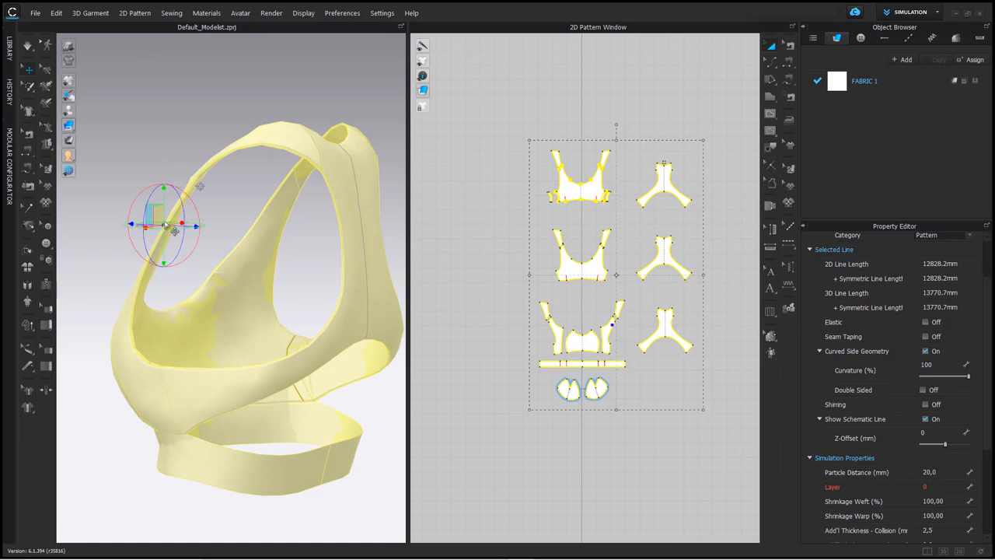
pyautogui.click(125, 238)
pyautogui.moveTo(128, 243); pyautogui.dragTo(384, 268, button='right')
pyautogui.moveTo(184, 286); pyautogui.dragTo(272, 308, button='right')
pyautogui.scroll(5, 276, 301)
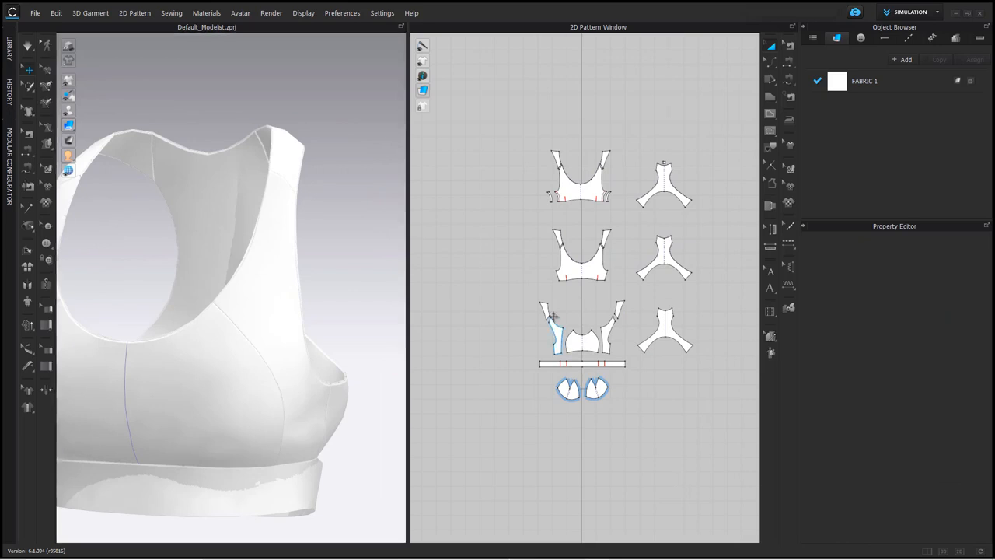
pyautogui.moveTo(402, 282); pyautogui.dragTo(374, 217, button='right')
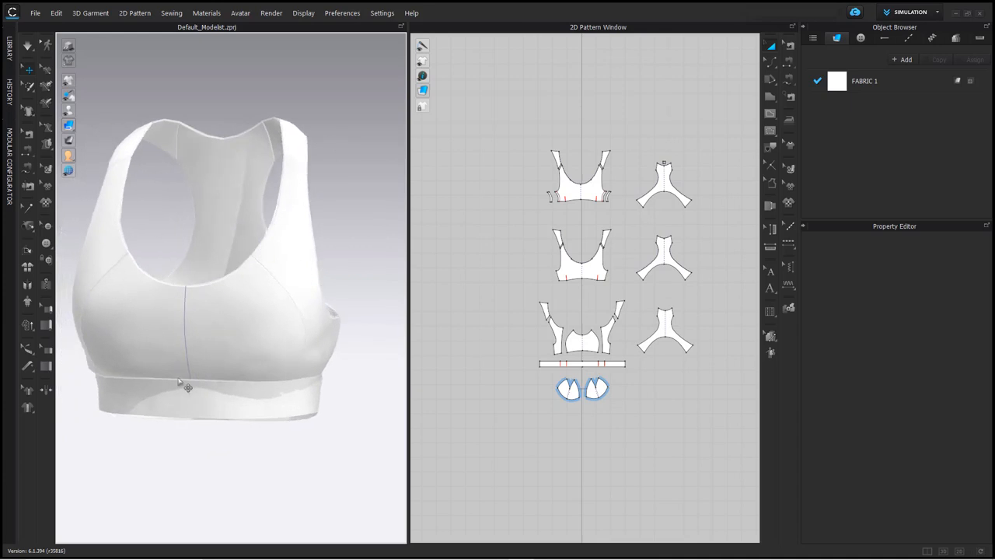
pyautogui.moveTo(186, 387); pyautogui.dragTo(313, 386, button='right')
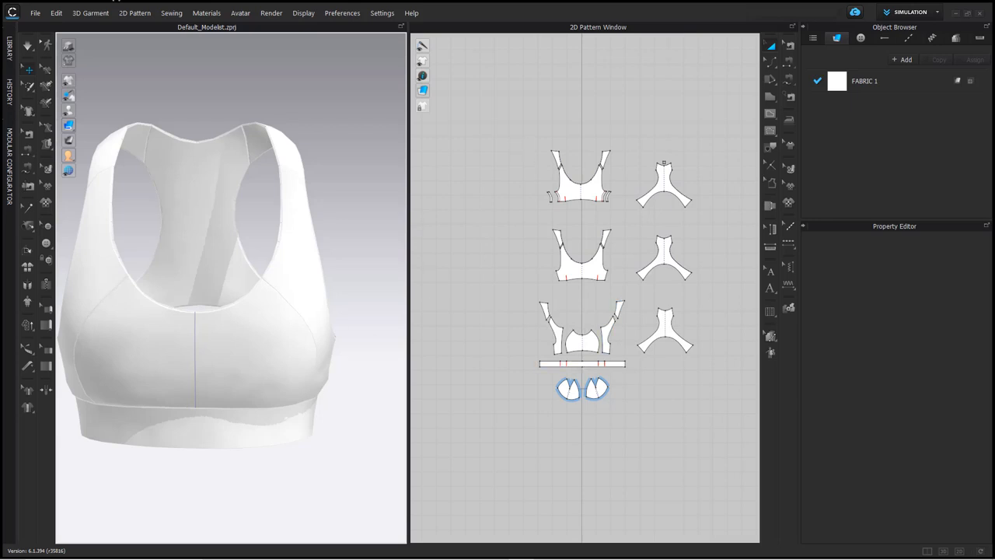
# Step: Add the TN494, waistband, DNPXL-4170CD and label fabrics from the tutorial's fabrics folder to the garment's fabric list
pyautogui.click(9, 49)
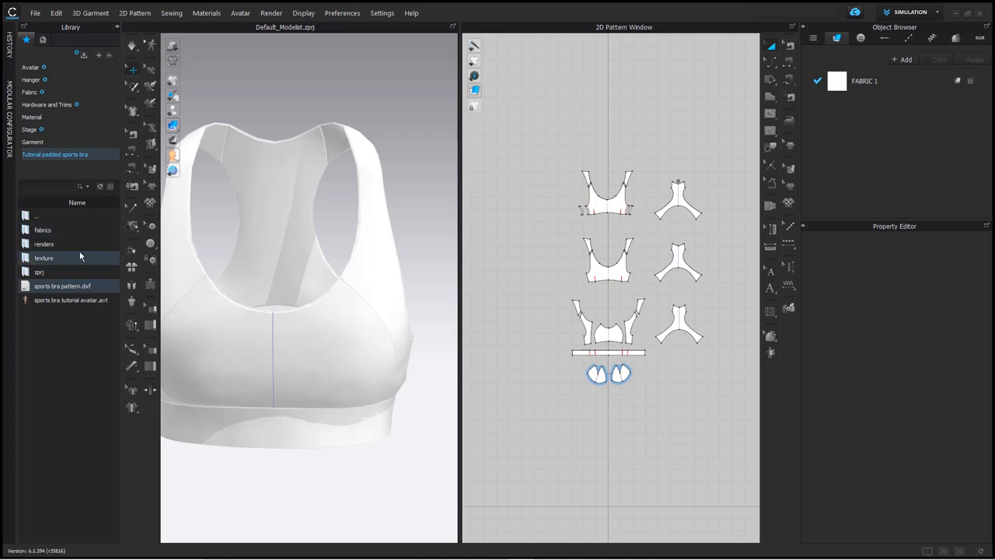
pyautogui.doubleClick(54, 230)
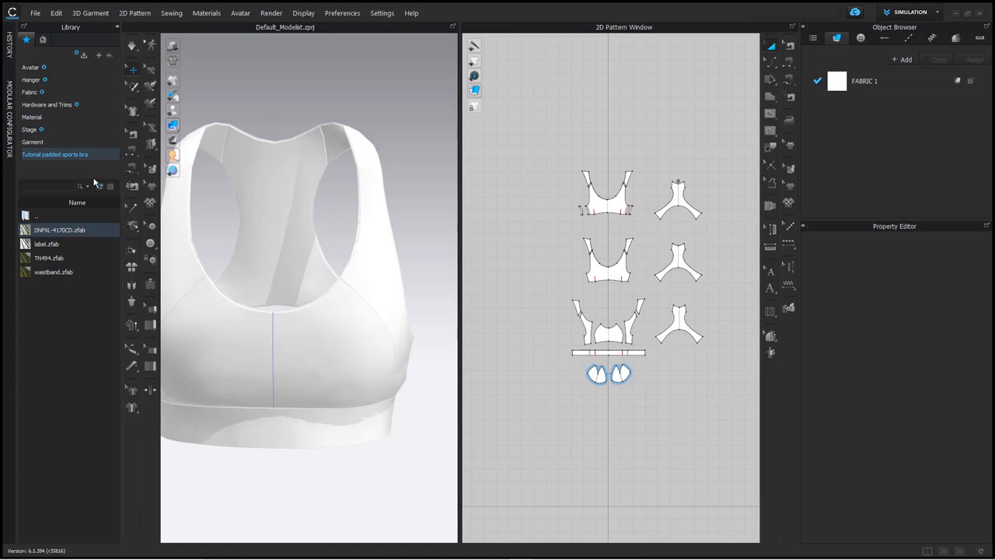
pyautogui.moveTo(48, 258); pyautogui.dragTo(850, 148)
pyautogui.moveTo(61, 278); pyautogui.dragTo(855, 163)
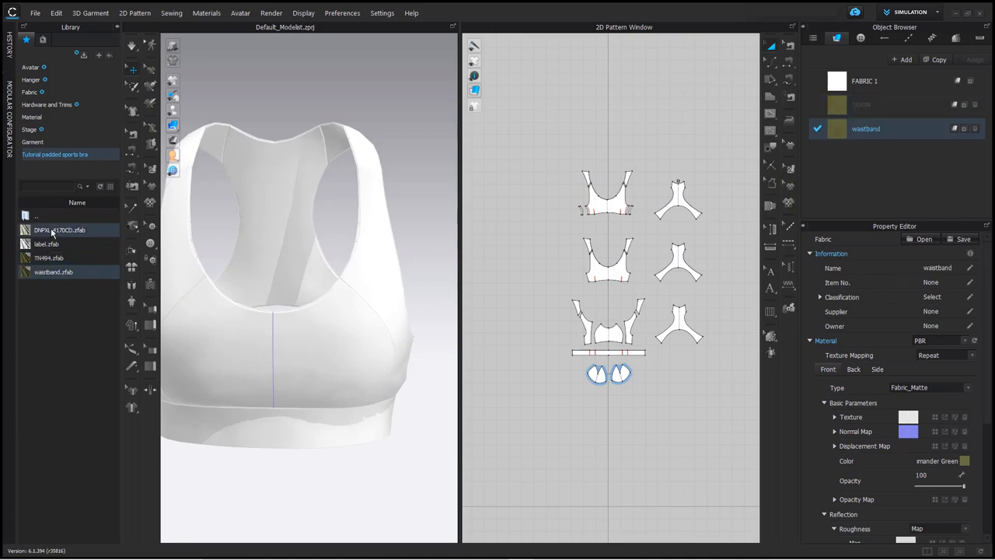
pyautogui.moveTo(42, 233)
pyautogui.moveTo(42, 233); pyautogui.dragTo(741, 225)
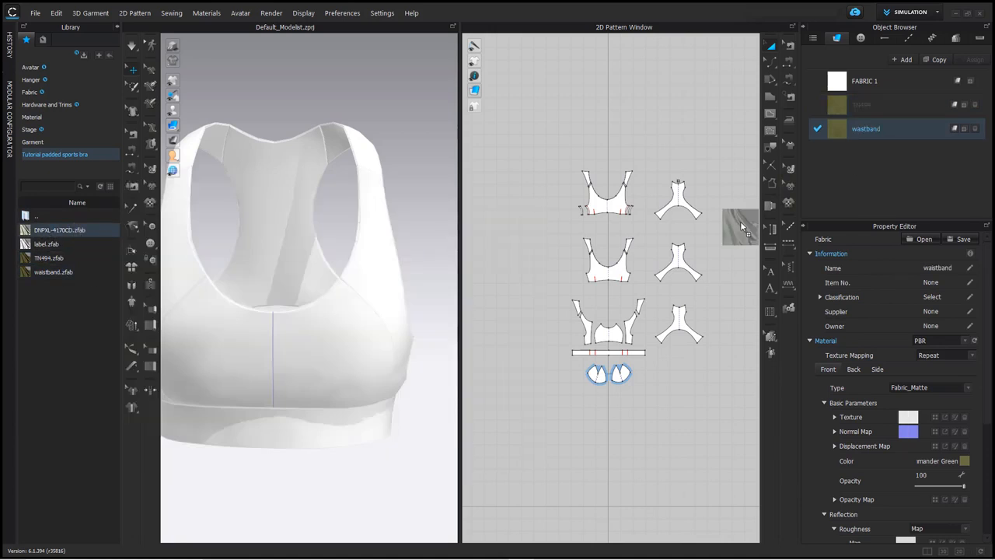
pyautogui.moveTo(854, 178); pyautogui.dragTo(855, 167)
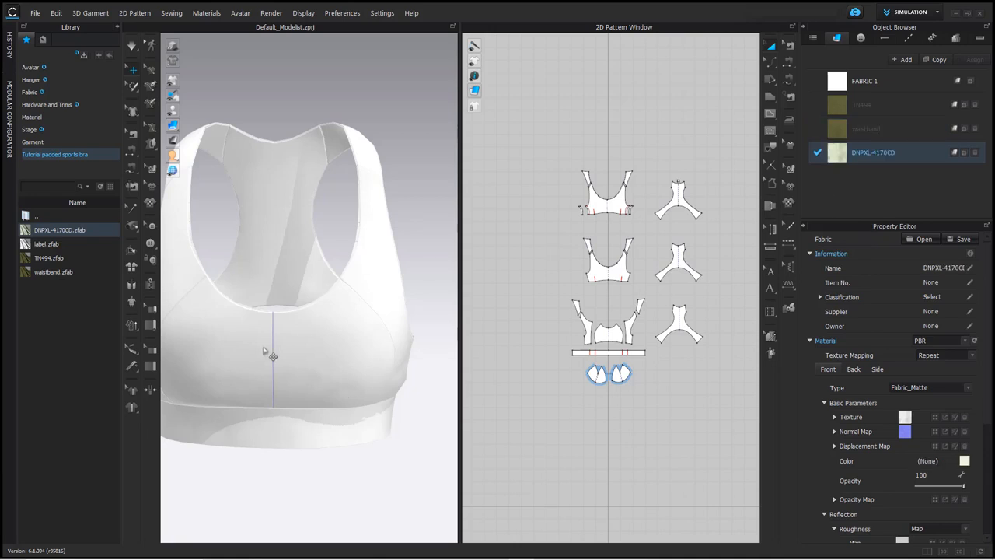
pyautogui.moveTo(302, 343); pyautogui.dragTo(289, 285, button='right')
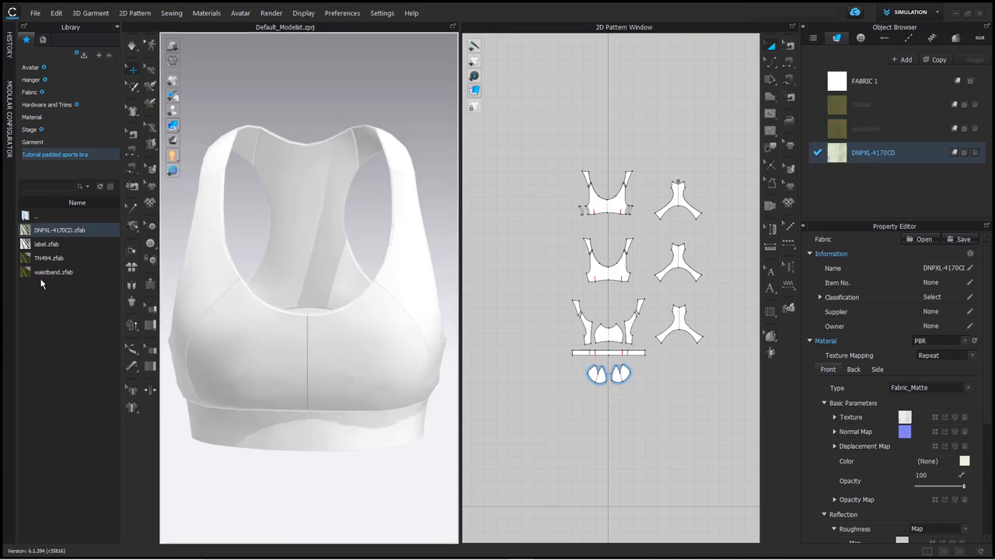
pyautogui.moveTo(39, 245); pyautogui.dragTo(863, 183)
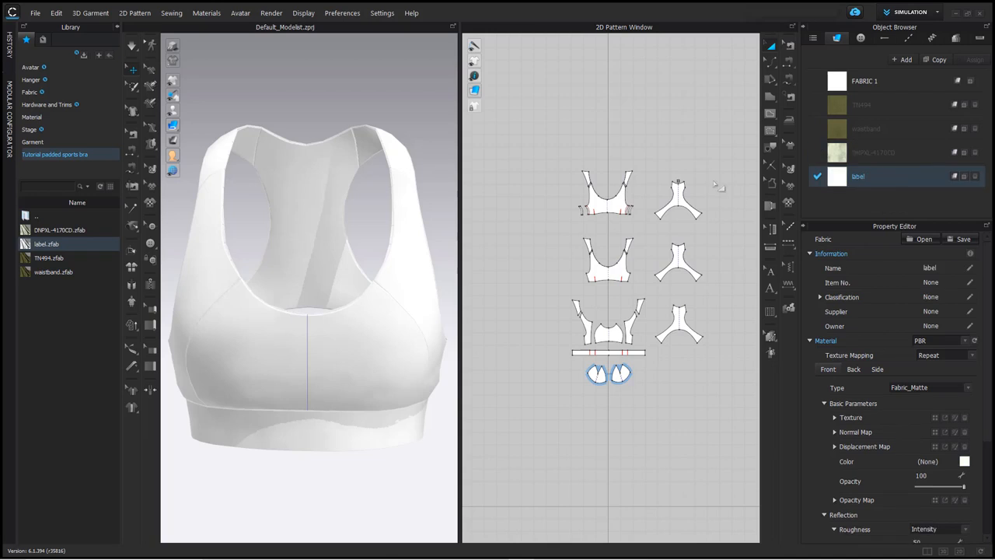
# Step: Select the small square label pattern above the back neckline and move it closer to the bra in 3D
pyautogui.scroll(10, 717, 185)
pyautogui.click(706, 190)
pyautogui.scroll(-5, 403, 214)
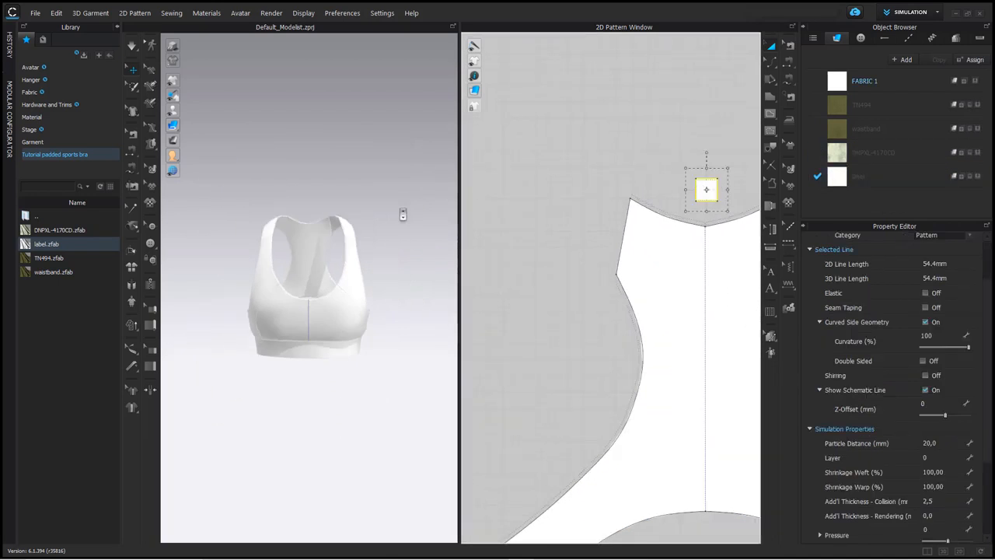
pyautogui.scroll(-6, 403, 215)
pyautogui.moveTo(391, 256); pyautogui.dragTo(363, 227, button='middle')
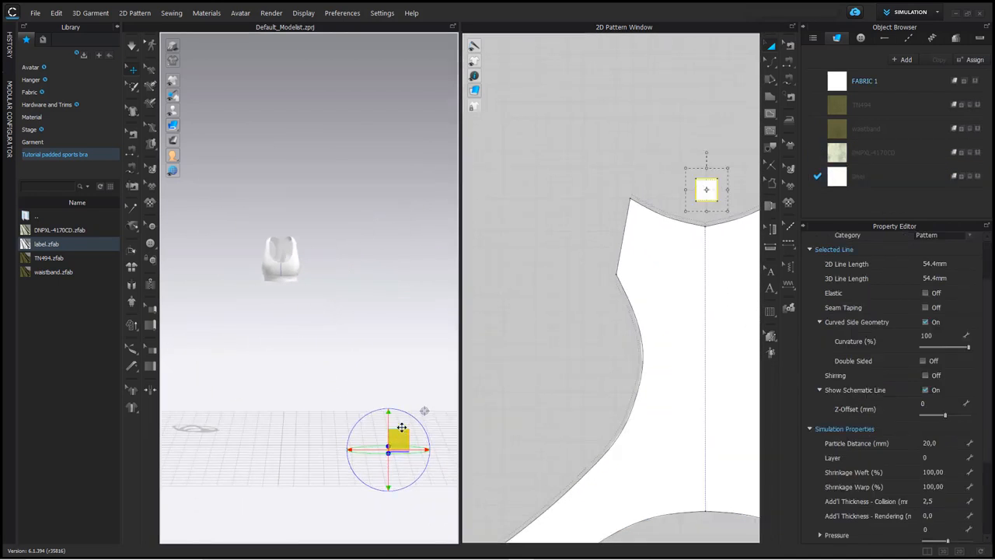
pyautogui.moveTo(398, 428); pyautogui.dragTo(385, 419, button='middle')
pyautogui.moveTo(381, 416); pyautogui.dragTo(325, 410)
pyautogui.scroll(2, 329, 383)
pyautogui.moveTo(329, 383); pyautogui.dragTo(346, 373, button='middle')
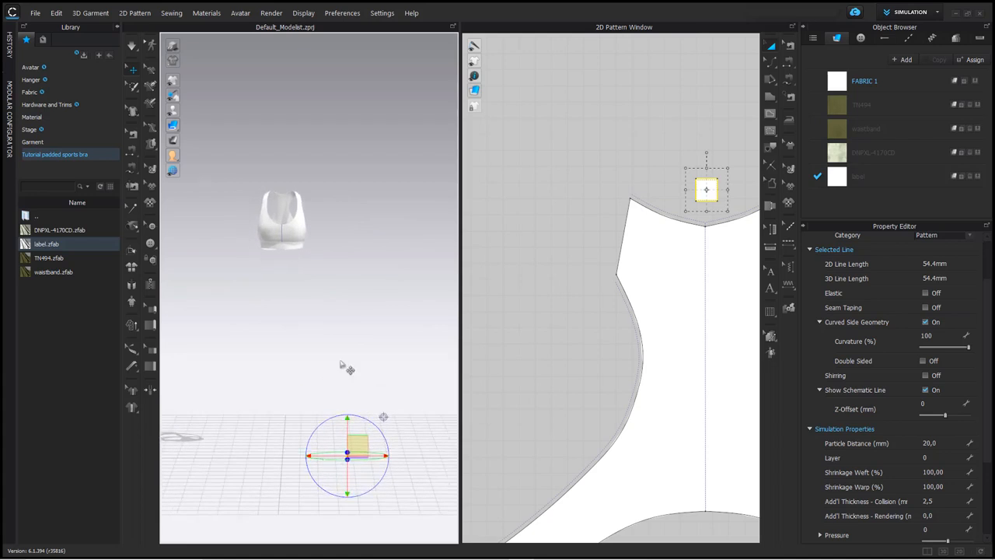
# Step: Apply the waistband fabric to the underband pattern
pyautogui.scroll(2, 344, 367)
pyautogui.moveTo(343, 292); pyautogui.dragTo(372, 394, button='middle')
pyautogui.scroll(4, 329, 342)
pyautogui.scroll(2, 268, 346)
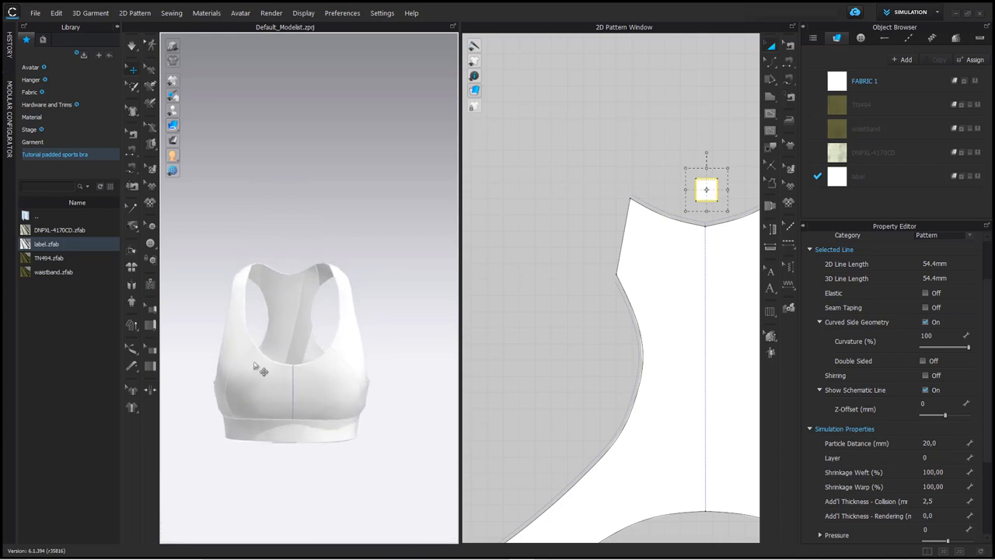
pyautogui.scroll(3, 291, 315)
pyautogui.moveTo(290, 286); pyautogui.dragTo(328, 231, button='middle')
pyautogui.scroll(2, 309, 263)
pyautogui.scroll(-8, 614, 295)
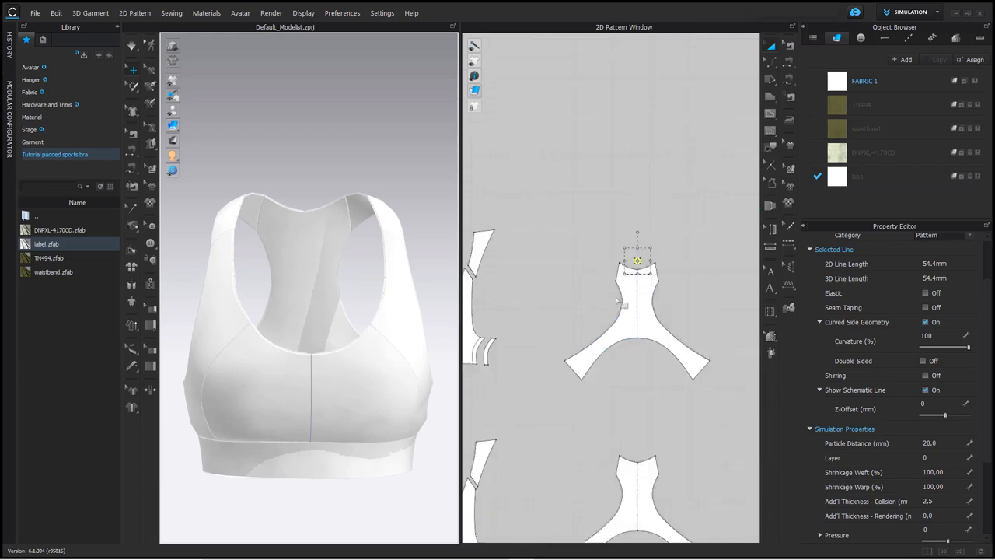
pyautogui.scroll(4, 573, 391)
pyautogui.click(577, 373)
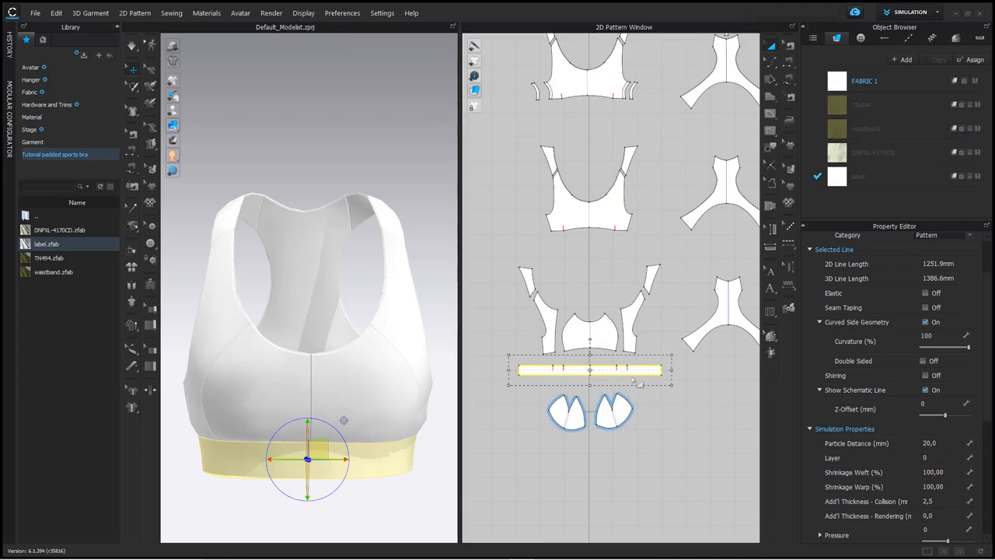
pyautogui.moveTo(636, 380); pyautogui.dragTo(636, 380)
# Step: Apply the DNPXL-4170CD fabric to the outer front and back patterns in the row above the underband
pyautogui.scroll(-3, 635, 376)
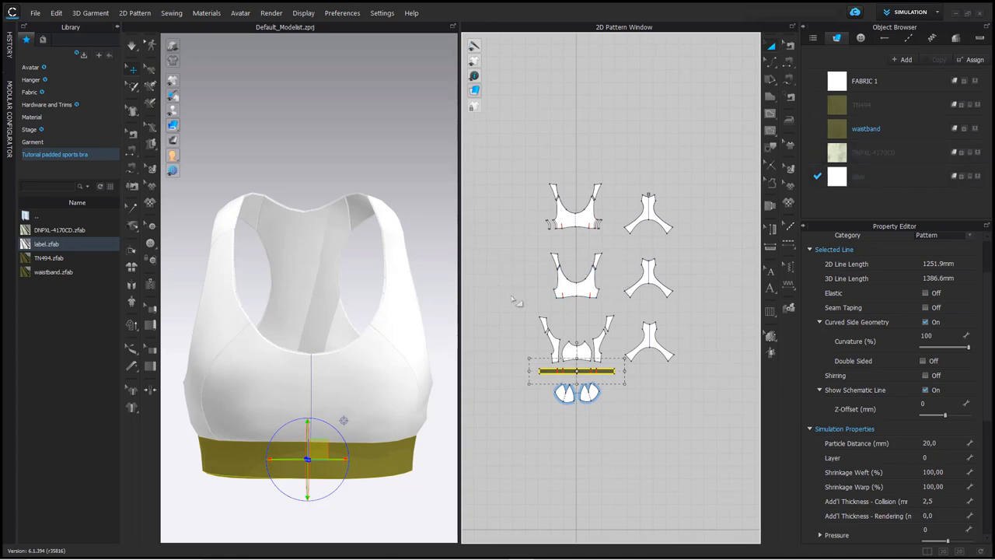
pyautogui.click(526, 296)
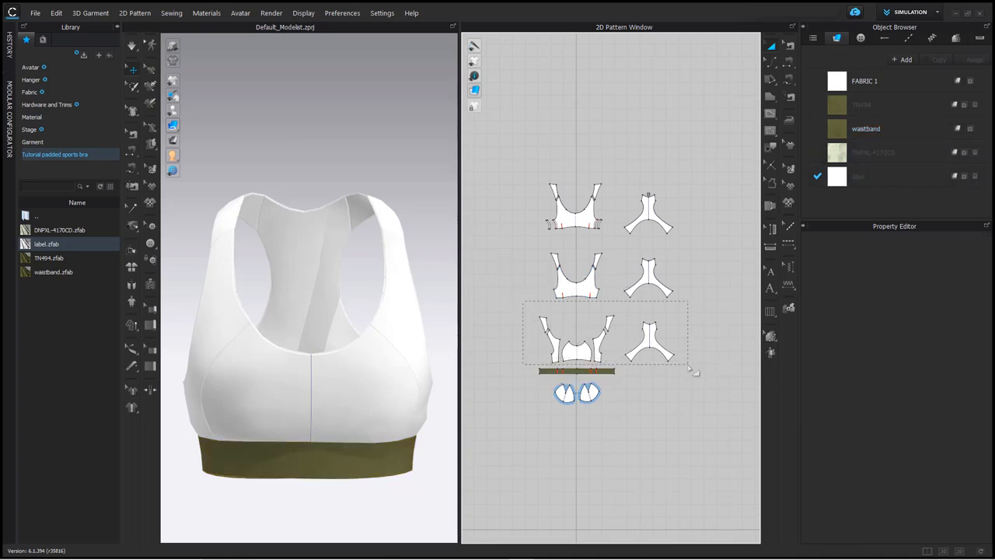
pyautogui.moveTo(694, 372); pyautogui.dragTo(690, 368)
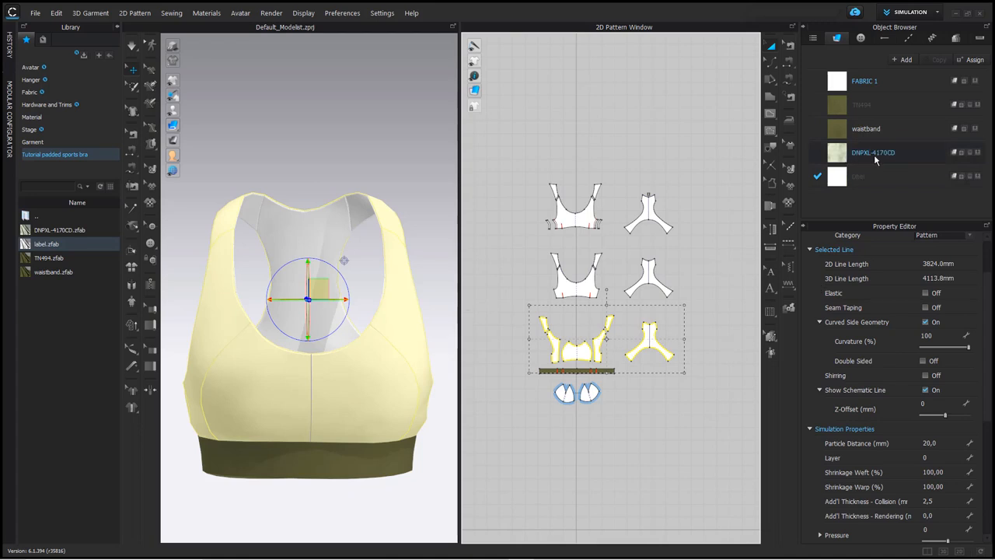
pyautogui.moveTo(612, 334); pyautogui.dragTo(597, 350)
# Step: Apply the TN494 fabric to all patterns in the two upper rows
pyautogui.click(848, 110)
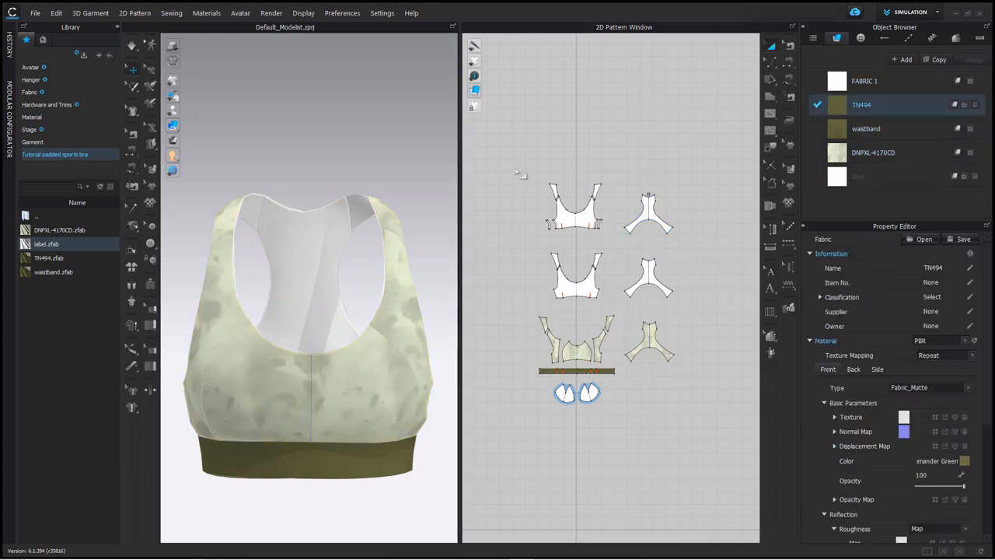
pyautogui.moveTo(513, 166); pyautogui.dragTo(699, 315)
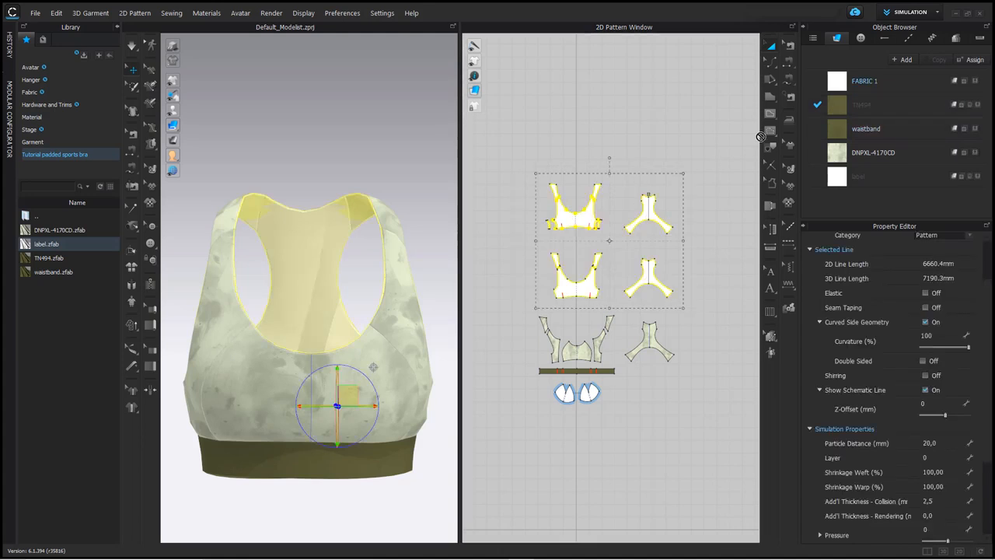
pyautogui.moveTo(587, 216); pyautogui.dragTo(587, 218)
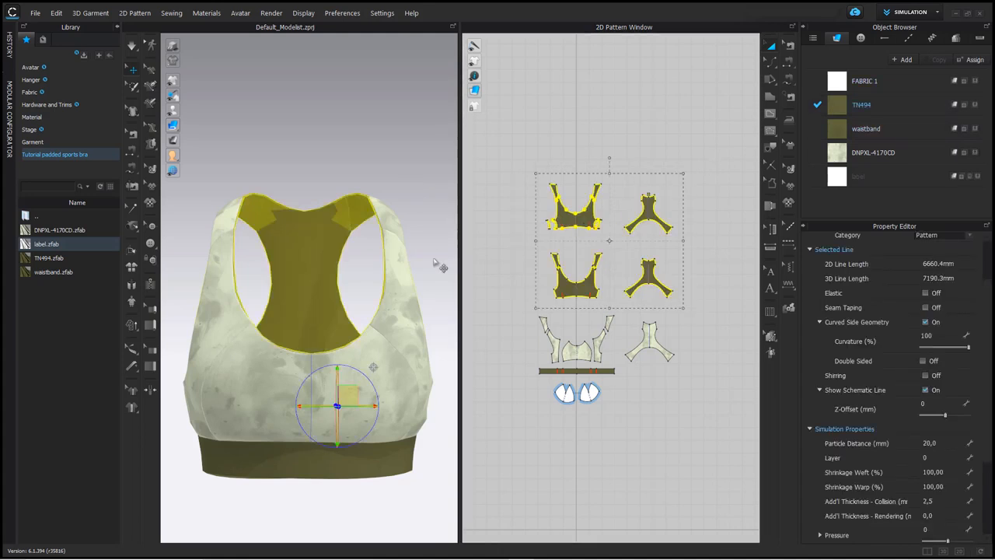
# Step: Apply the TN494 fabric to both shoulder strap pieces of the outer front and check the straps in 3D
pyautogui.moveTo(440, 264); pyautogui.dragTo(400, 212, button='right')
pyautogui.click(399, 211)
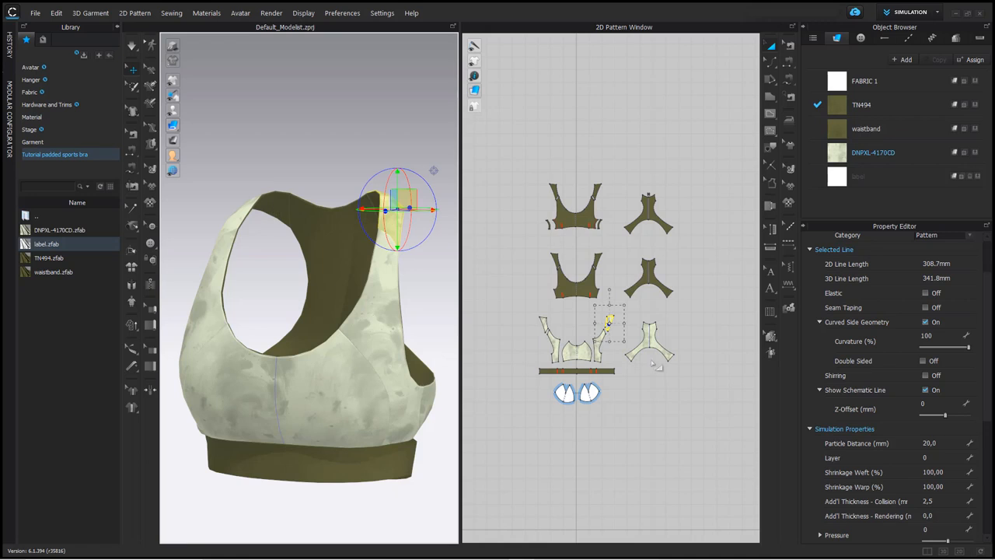
pyautogui.scroll(5, 607, 323)
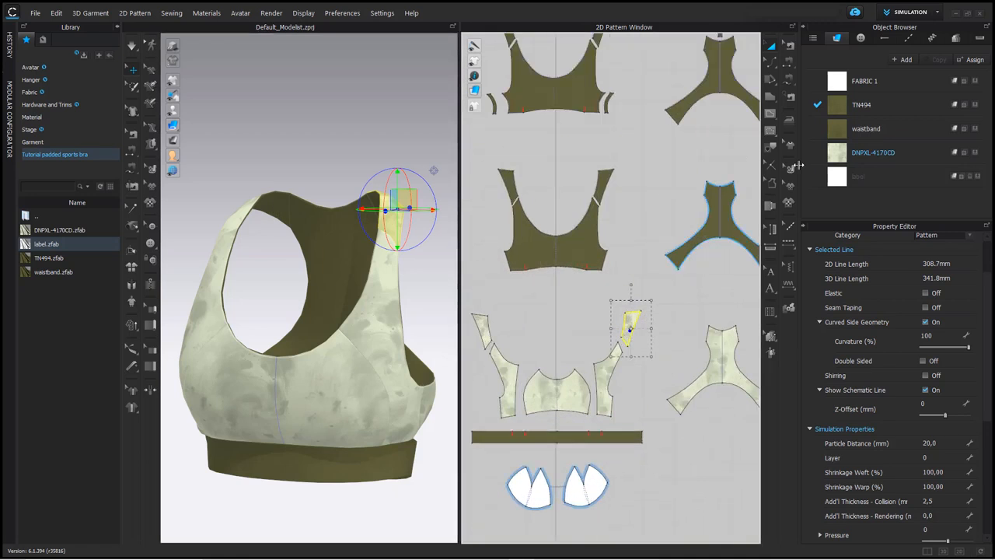
pyautogui.moveTo(838, 106); pyautogui.dragTo(633, 319)
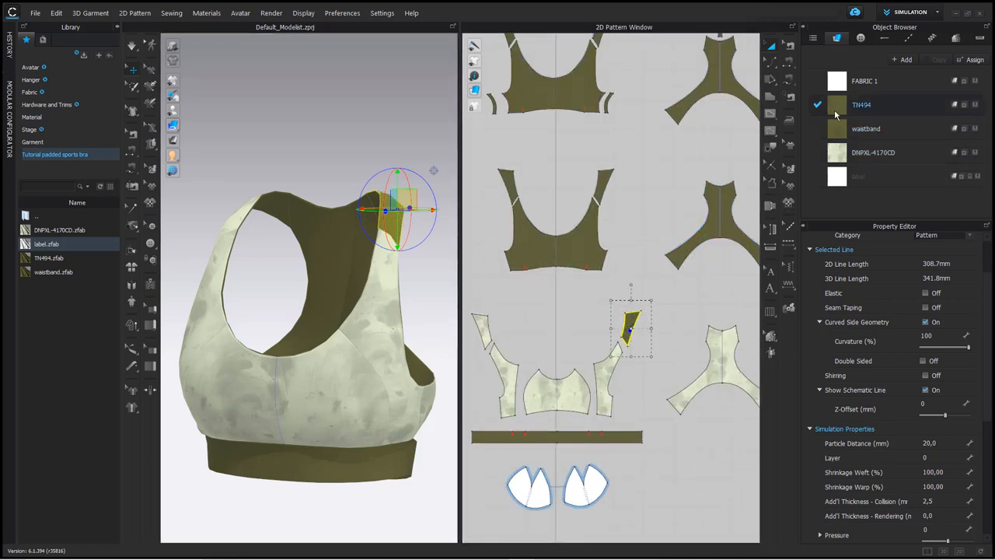
pyautogui.moveTo(537, 309); pyautogui.dragTo(480, 328)
pyautogui.moveTo(390, 282); pyautogui.dragTo(352, 276, button='right')
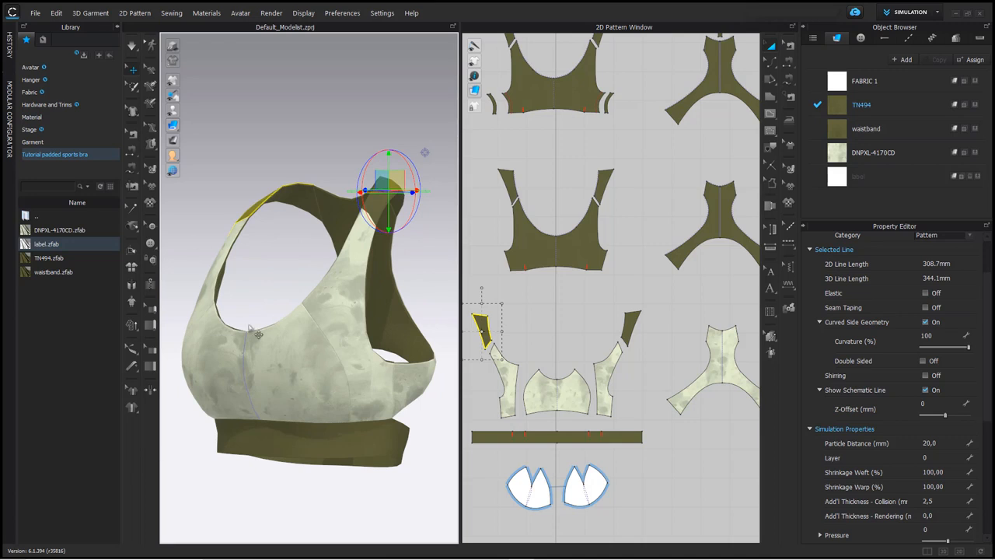
# Step: Simulate the bra with its applied fabrics and check the front and back panels in 3D
pyautogui.click(131, 45)
pyautogui.moveTo(256, 378); pyautogui.dragTo(304, 362, button='right')
pyautogui.click(250, 342)
pyautogui.click(301, 357)
pyautogui.scroll(3, 222, 401)
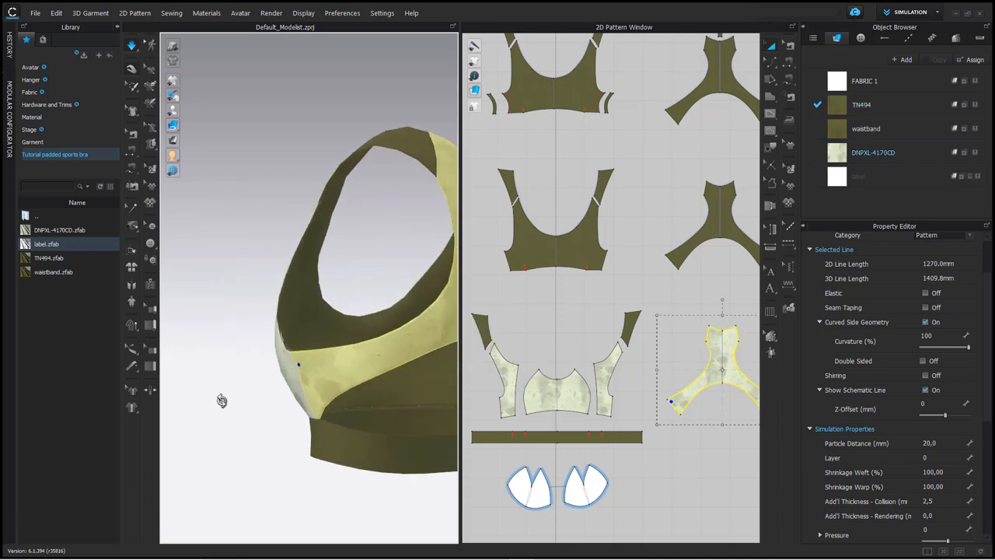
pyautogui.moveTo(221, 400); pyautogui.dragTo(372, 412, button='right')
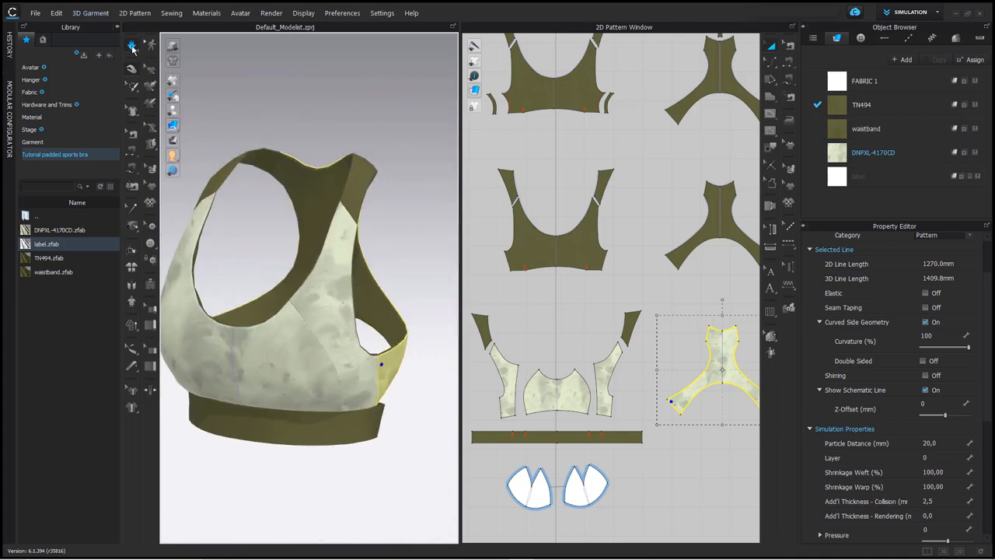
pyautogui.moveTo(278, 339); pyautogui.dragTo(313, 345, button='right')
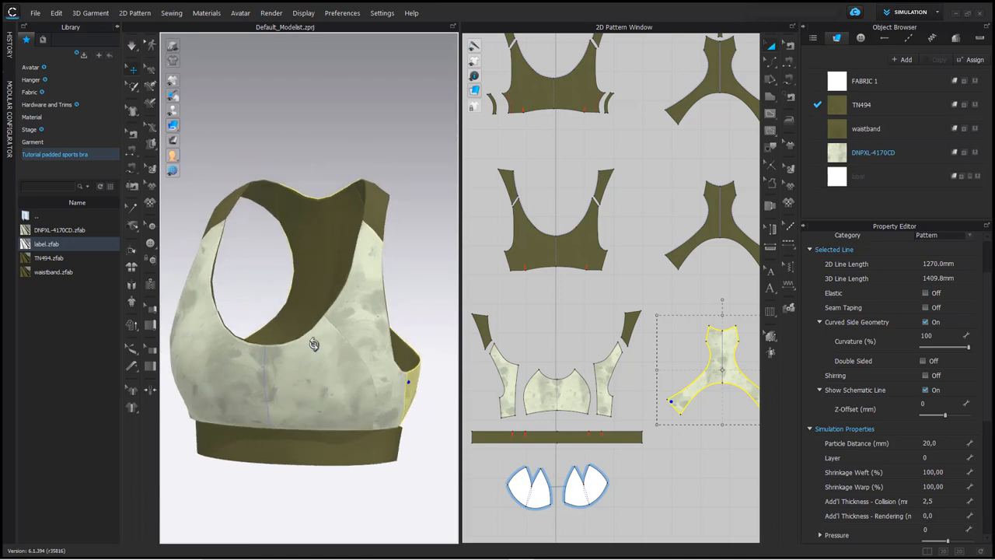
# Step: Rename FABRIC 1, the fabric assigned to the cup patterns, as pads
pyautogui.click(536, 489)
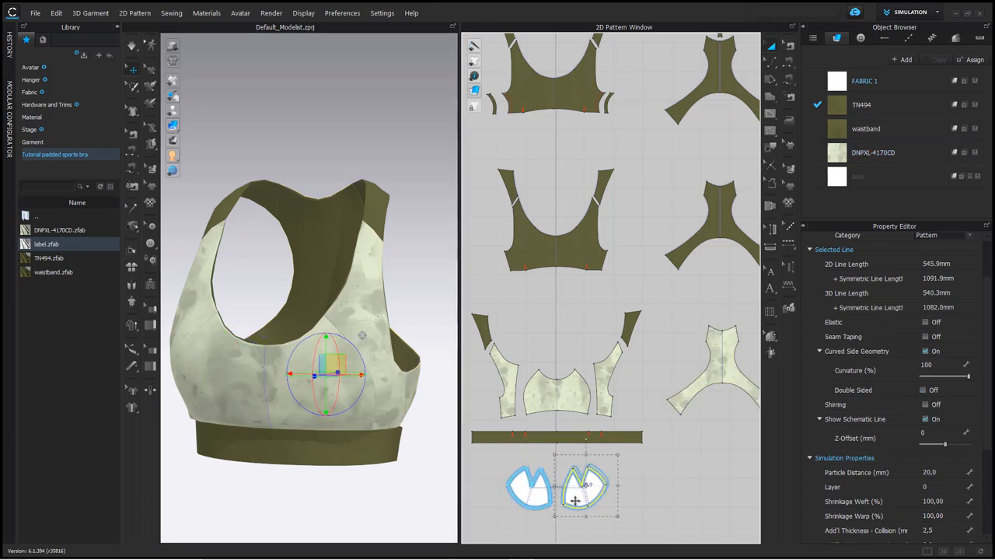
pyautogui.click(566, 499)
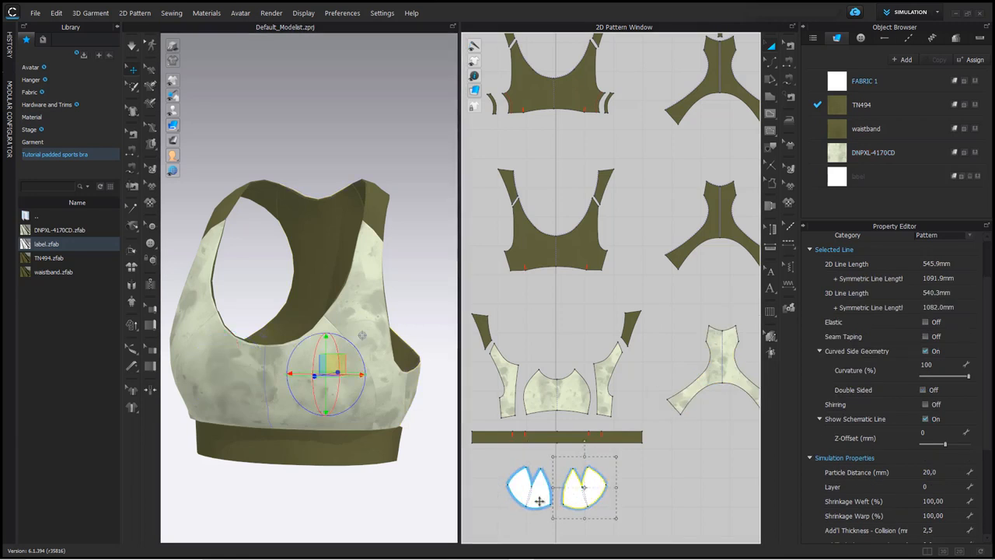
pyautogui.click(538, 501)
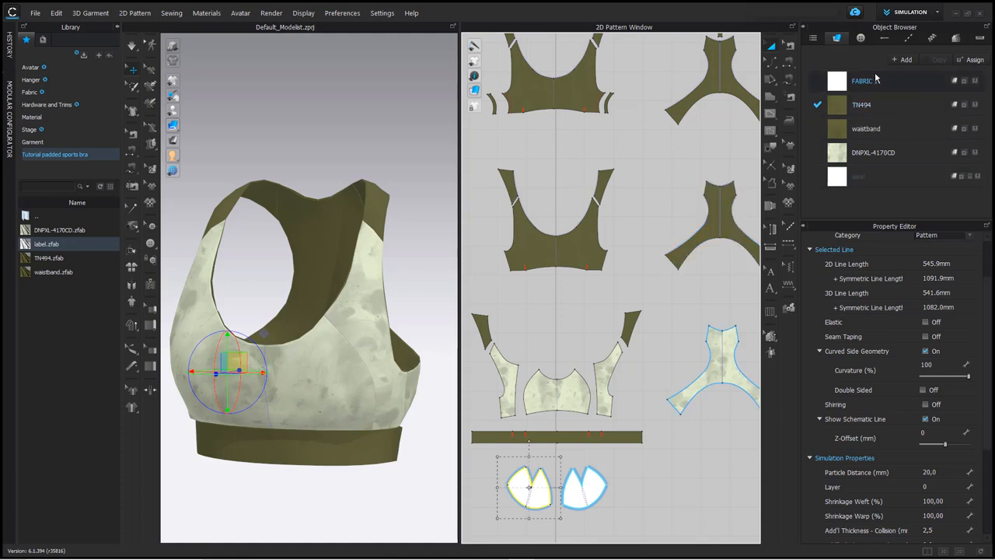
pyautogui.click(864, 81)
pyautogui.doubleClick(875, 81)
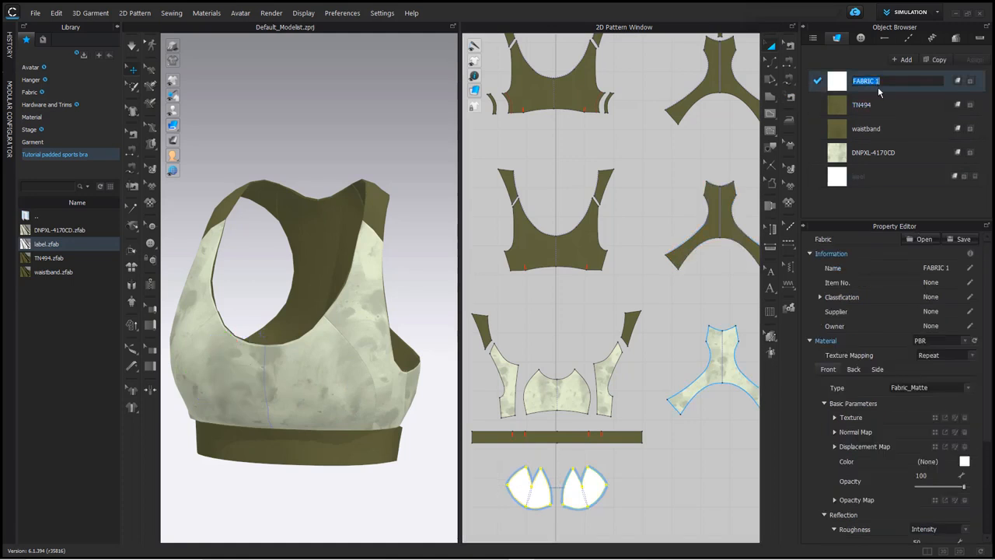
pyautogui.write('pads')
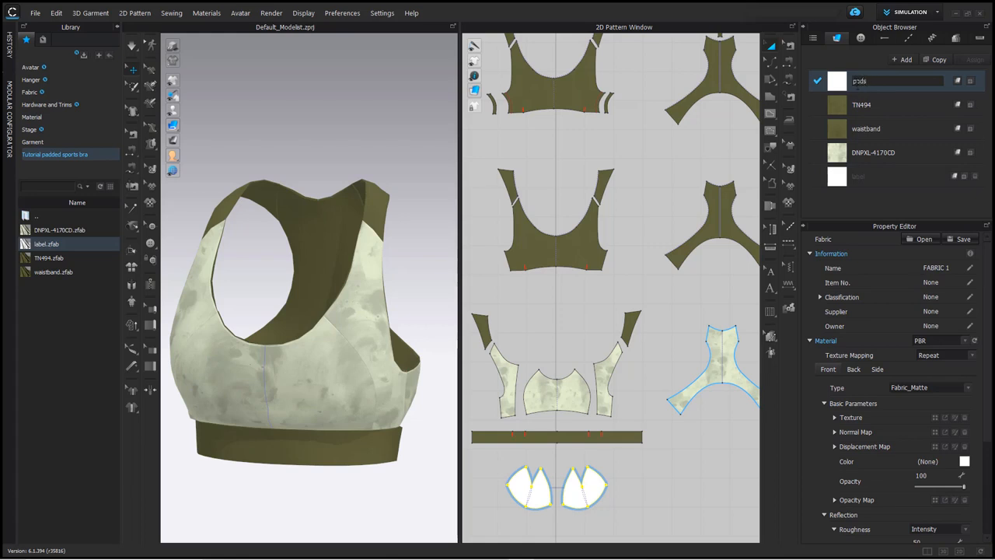
pyautogui.press('Return')
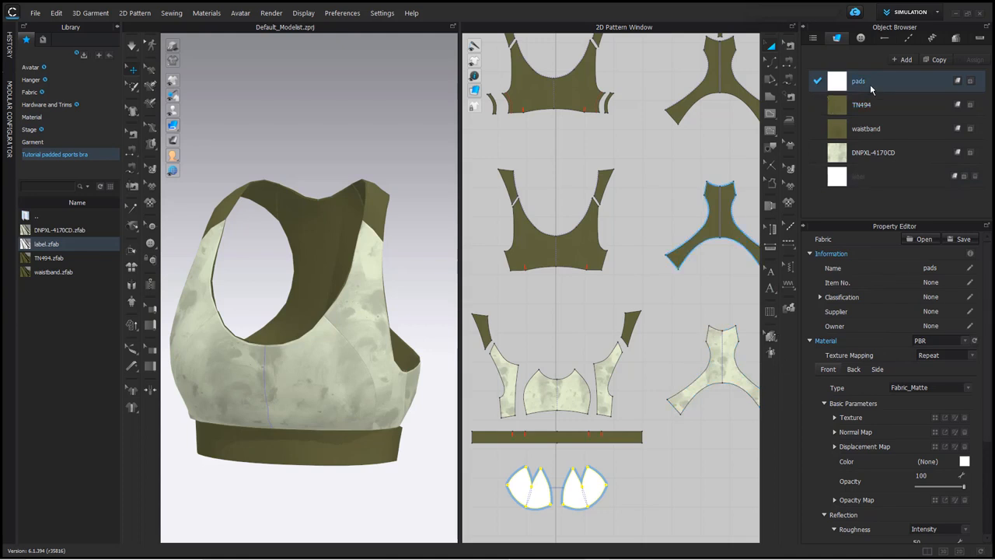
# Step: Set the physical property preset of the pads fabric to Trim_Fusible_Rigid
pyautogui.scroll(-3, 898, 311)
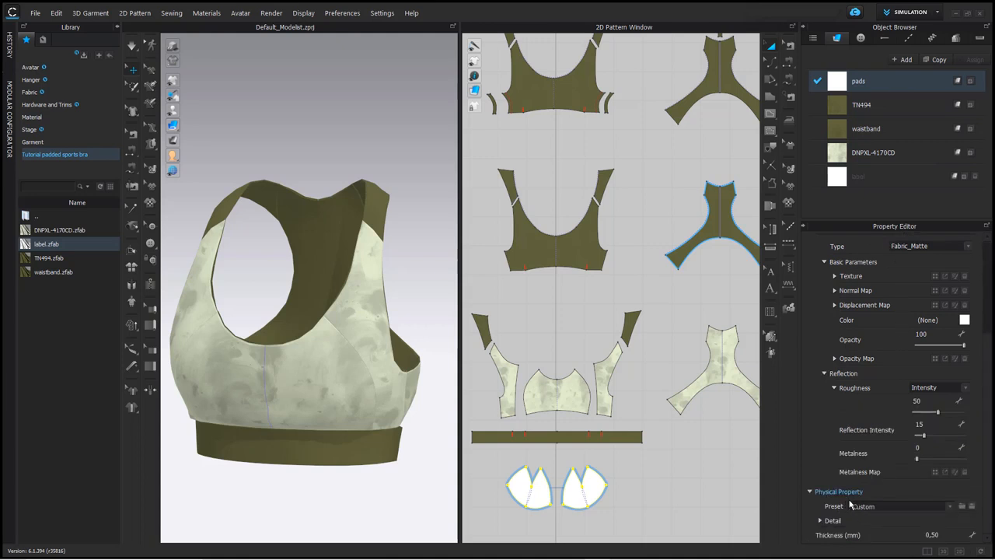
pyautogui.click(863, 506)
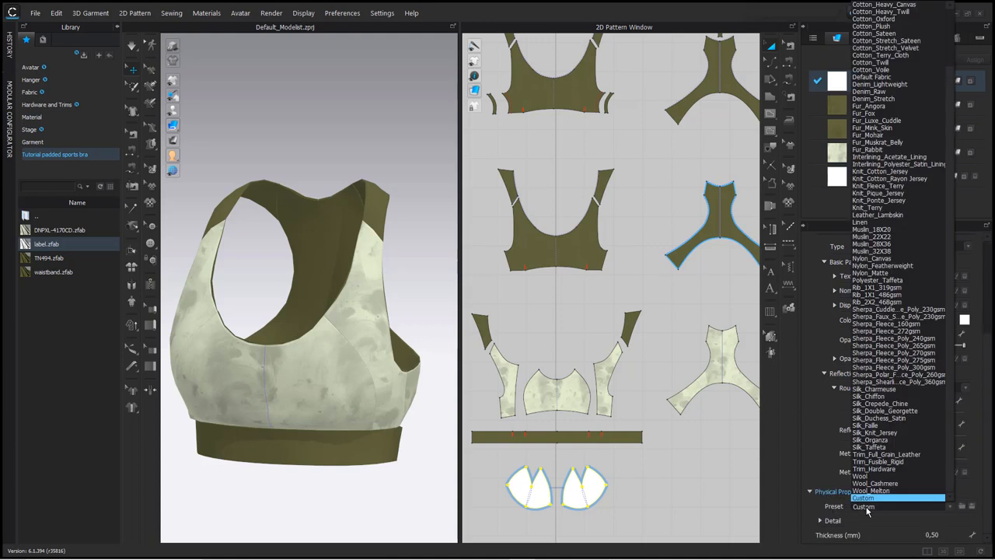
pyautogui.click(889, 462)
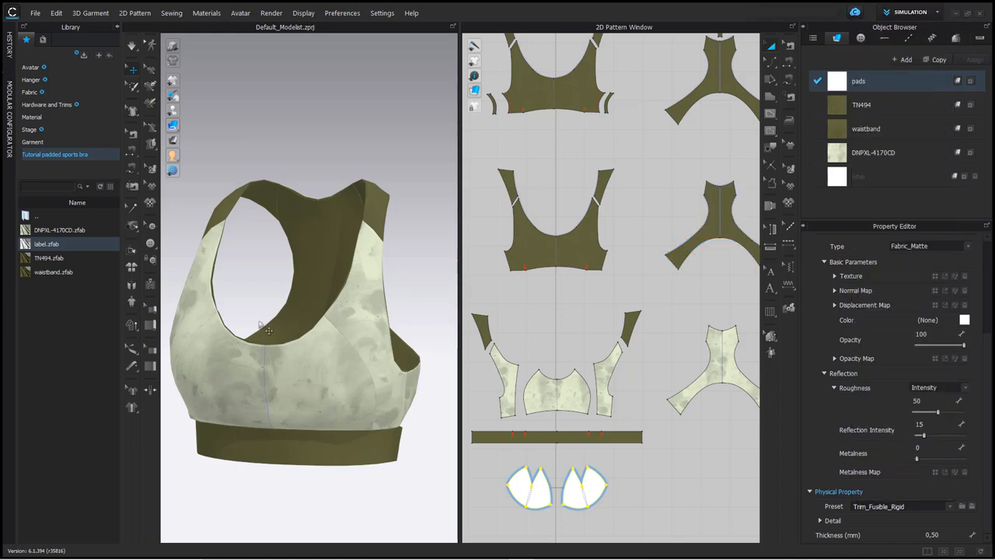
# Step: Simulate the bra with the stiffened pads and check the cup shape in 3D
pyautogui.click(132, 52)
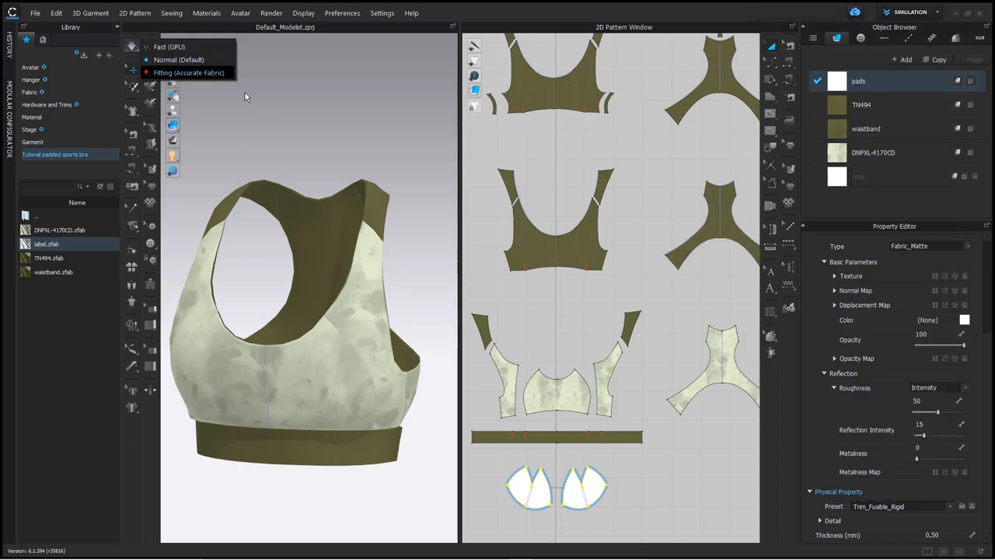
pyautogui.click(262, 128)
pyautogui.press('space')
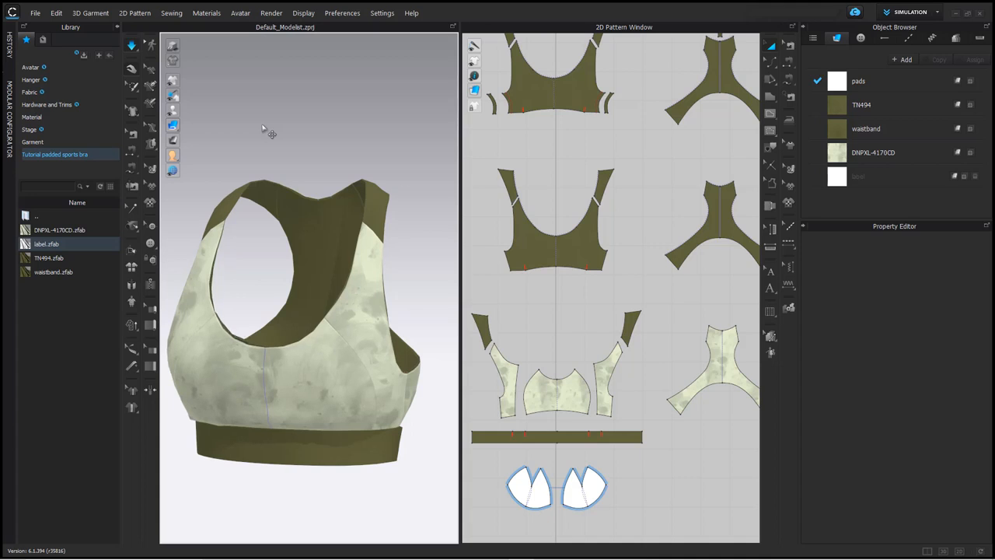
pyautogui.moveTo(273, 119); pyautogui.dragTo(321, 225, button='right')
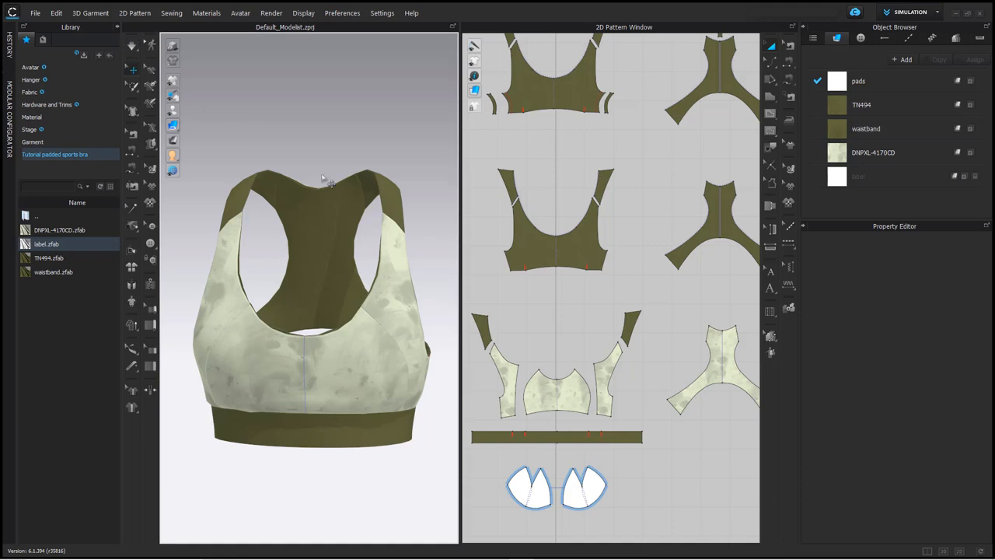
pyautogui.moveTo(322, 179); pyautogui.dragTo(367, 189, button='right')
pyautogui.moveTo(382, 225)
pyautogui.mouseDown(button='right')
pyautogui.moveTo(381, 233)
pyautogui.moveTo(388, 221)
pyautogui.mouseUp(button='right')
# Step: Sew the small label pattern's upper edge to the center of the back neckline in the top pattern row, with a Turned seam
pyautogui.scroll(-3, 565, 342)
pyautogui.scroll(-3, 413, 312)
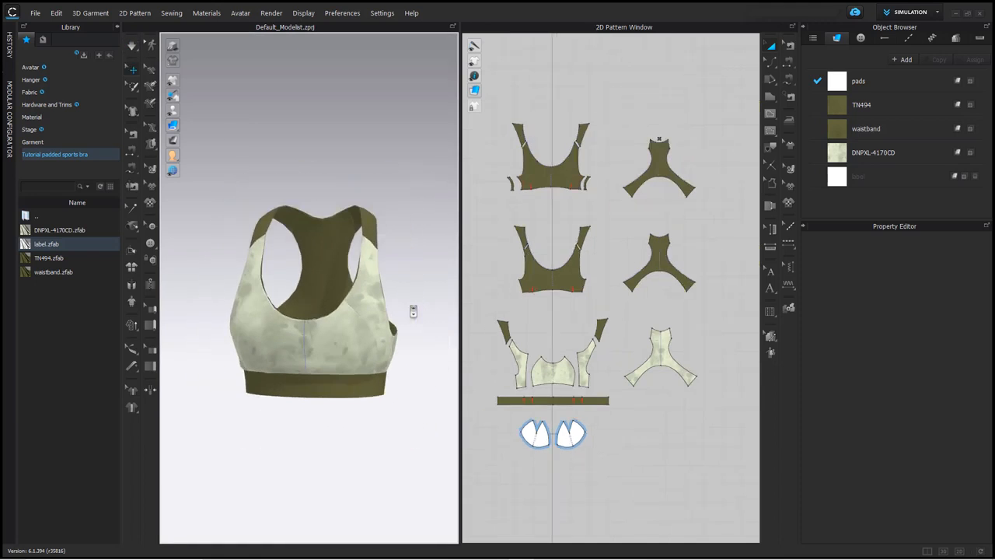
pyautogui.scroll(5, 604, 210)
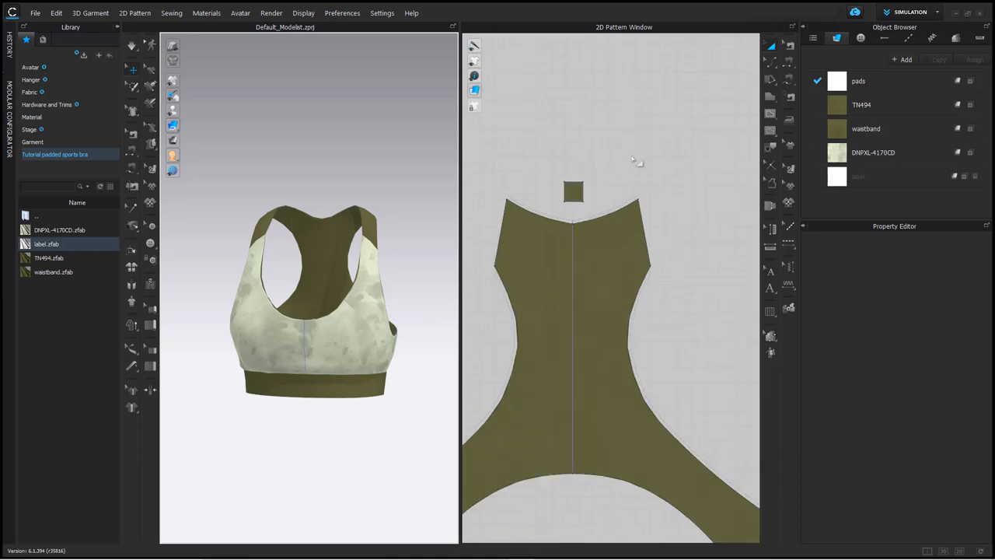
pyautogui.scroll(2, 513, 196)
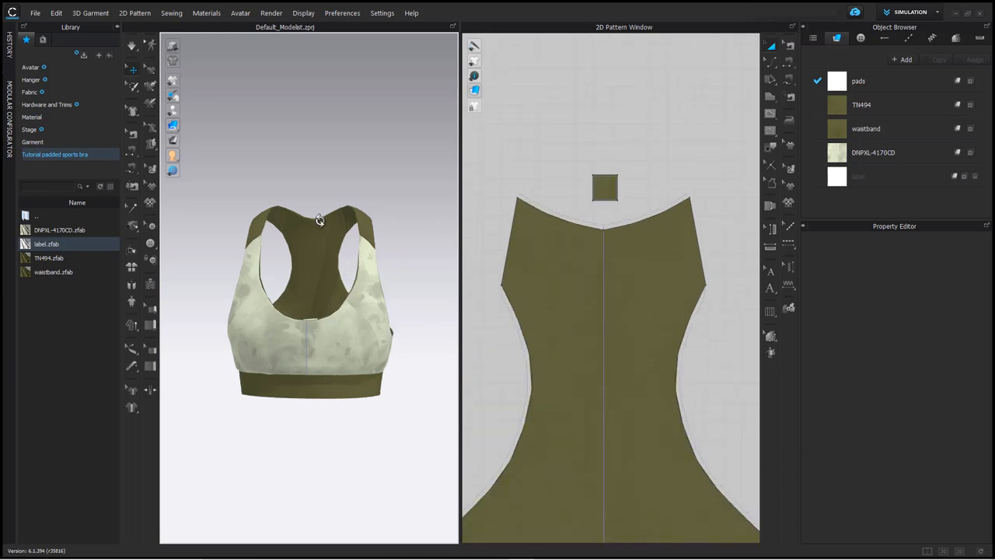
pyautogui.scroll(3, 314, 243)
pyautogui.scroll(3, 314, 243)
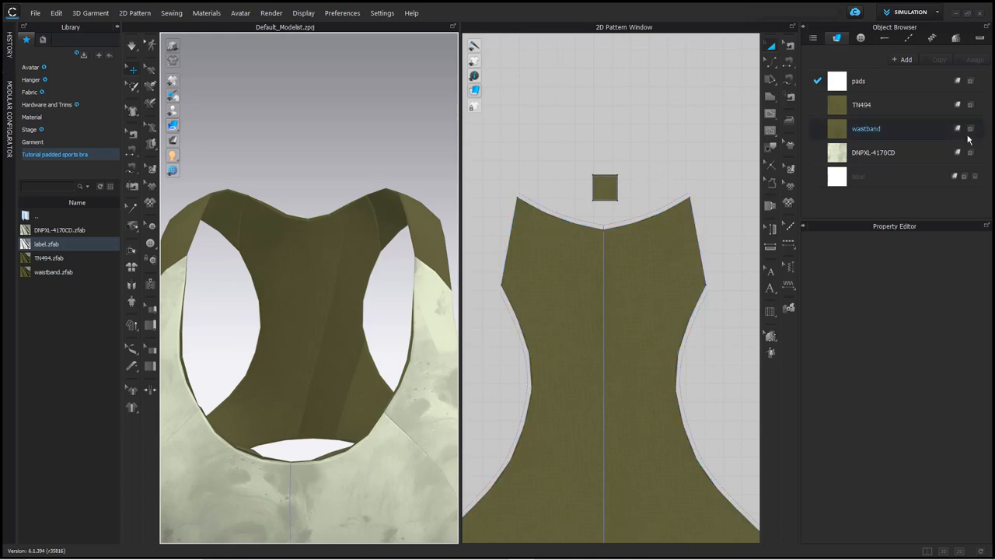
pyautogui.click(787, 80)
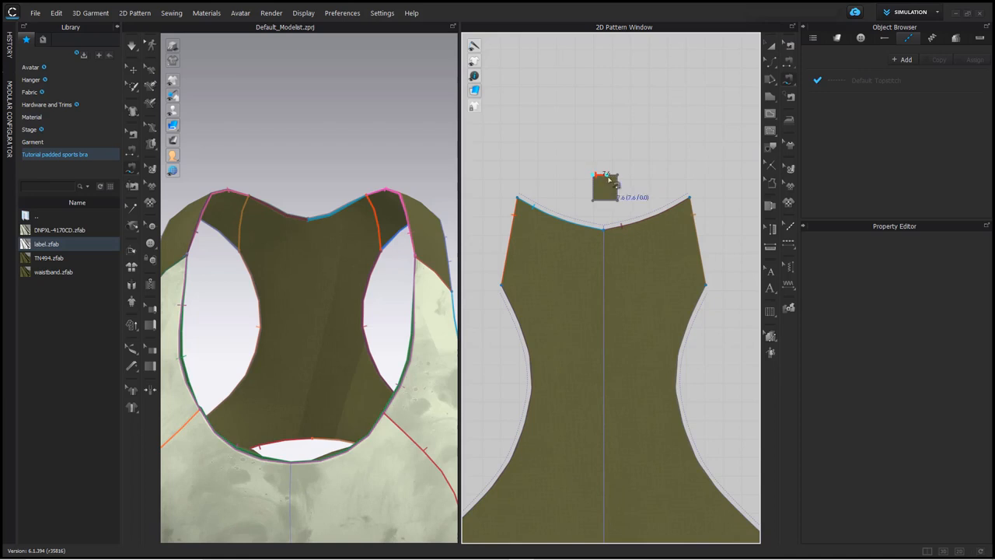
pyautogui.click(609, 177)
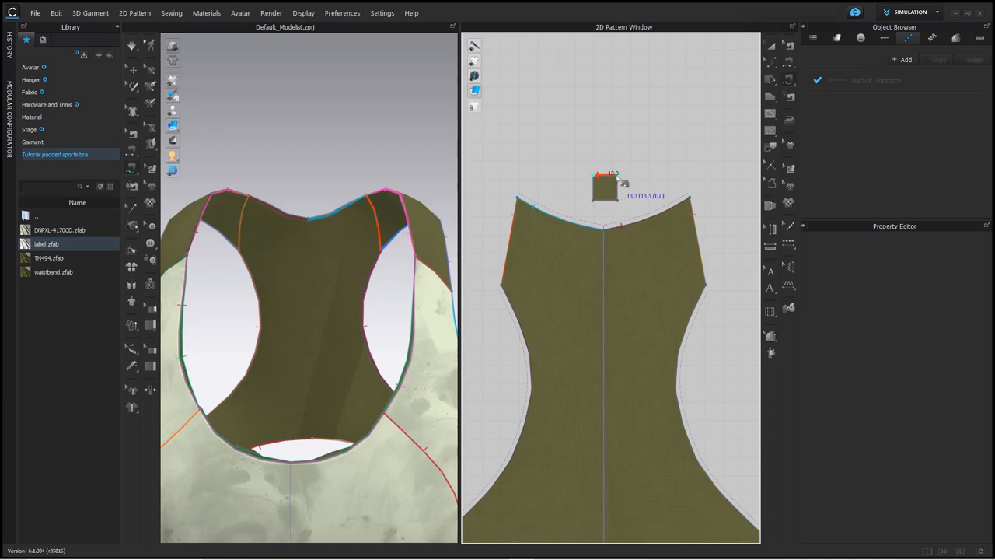
pyautogui.click(596, 229)
pyautogui.click(625, 242)
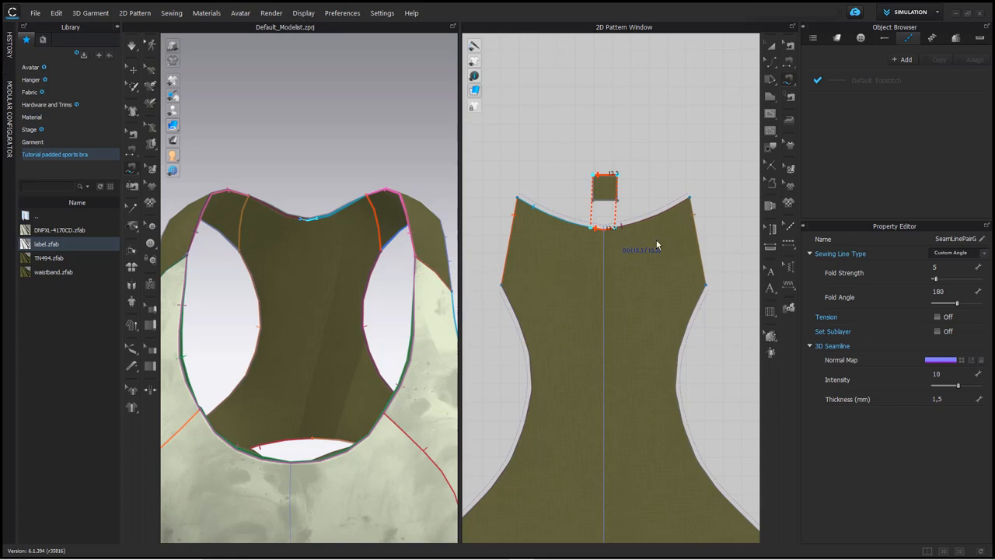
pyautogui.click(950, 256)
pyautogui.click(965, 266)
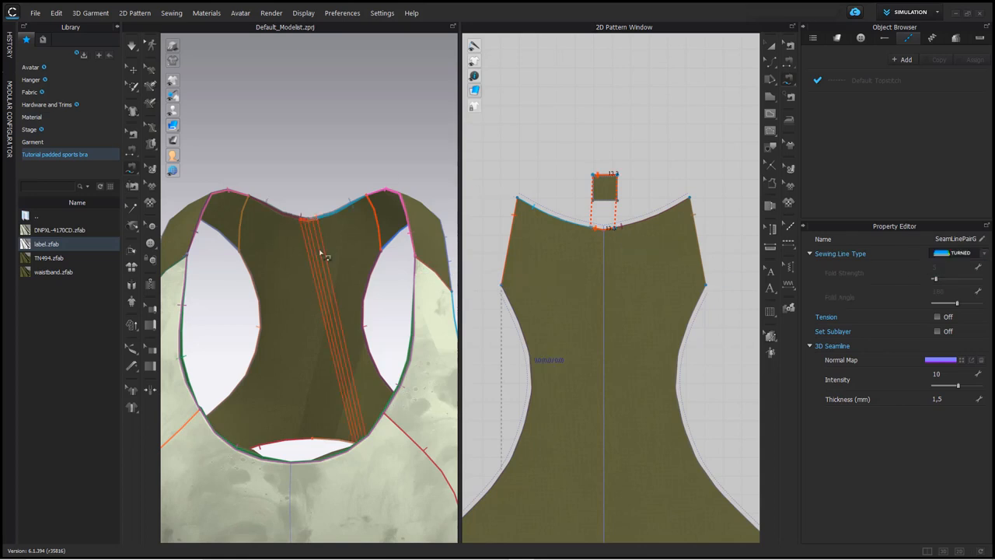
# Step: Superimpose the label pattern in 3D from the floor onto its sewn position at the inner back neckline
pyautogui.scroll(-10, 321, 309)
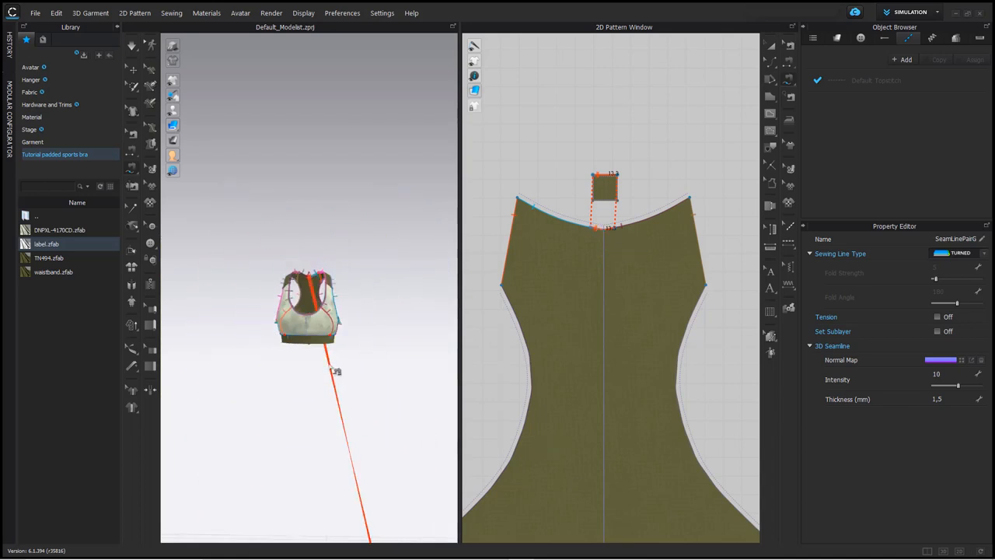
pyautogui.moveTo(384, 361); pyautogui.dragTo(388, 363, button='right')
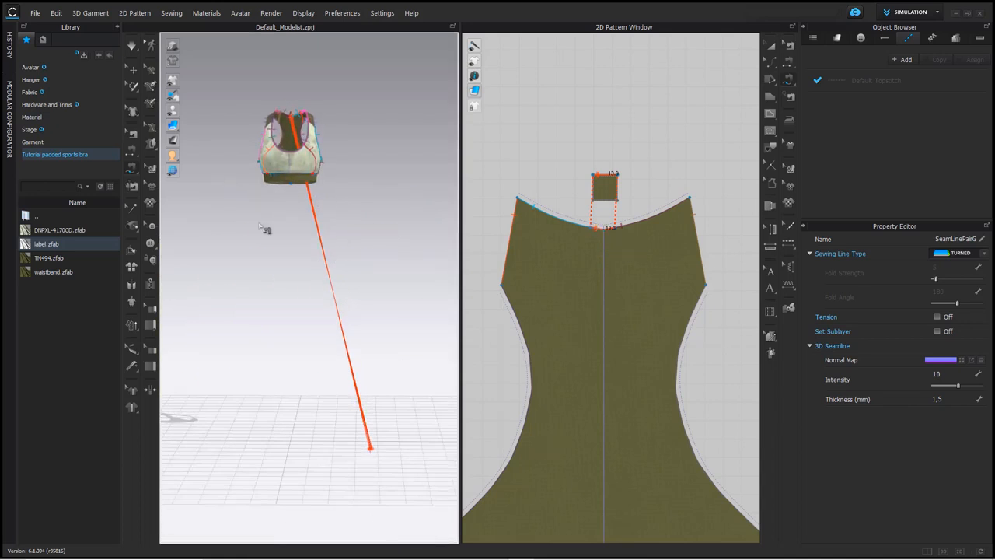
pyautogui.click(133, 71)
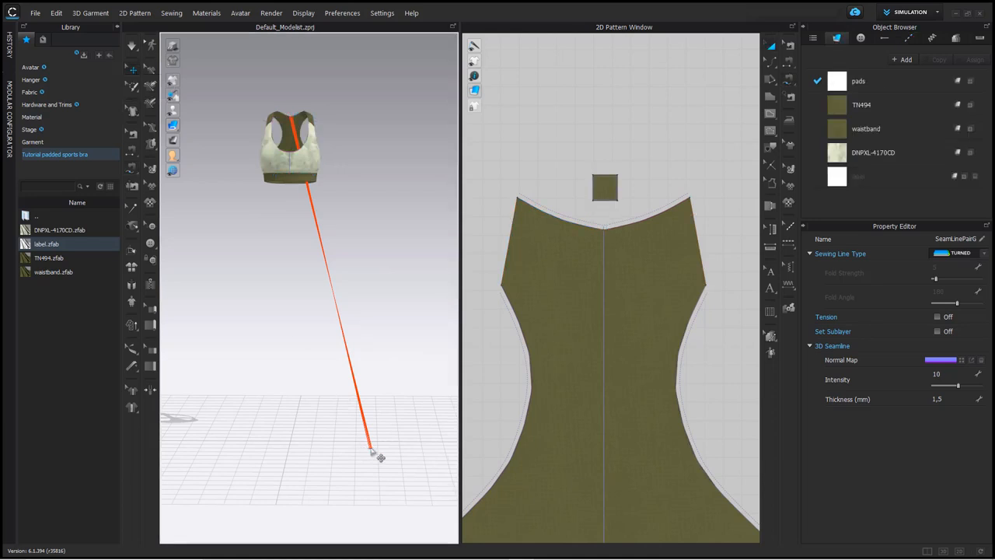
pyautogui.rightClick(370, 448)
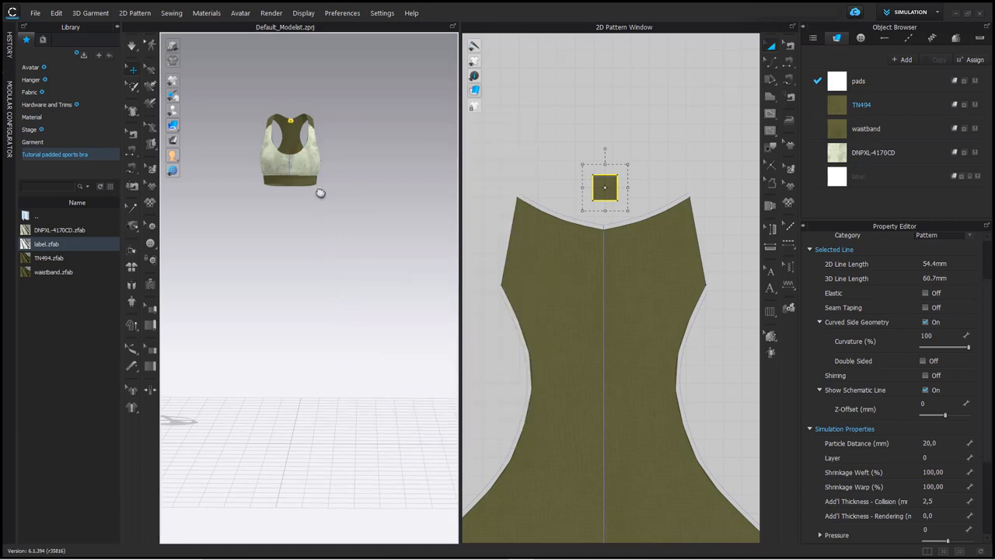
# Step: Apply the label fabric to the small square pattern at the inner back neckline
pyautogui.moveTo(319, 194); pyautogui.dragTo(314, 269, button='middle')
pyautogui.scroll(8, 300, 244)
pyautogui.moveTo(287, 212); pyautogui.dragTo(326, 347, button='middle')
pyautogui.scroll(3, 325, 348)
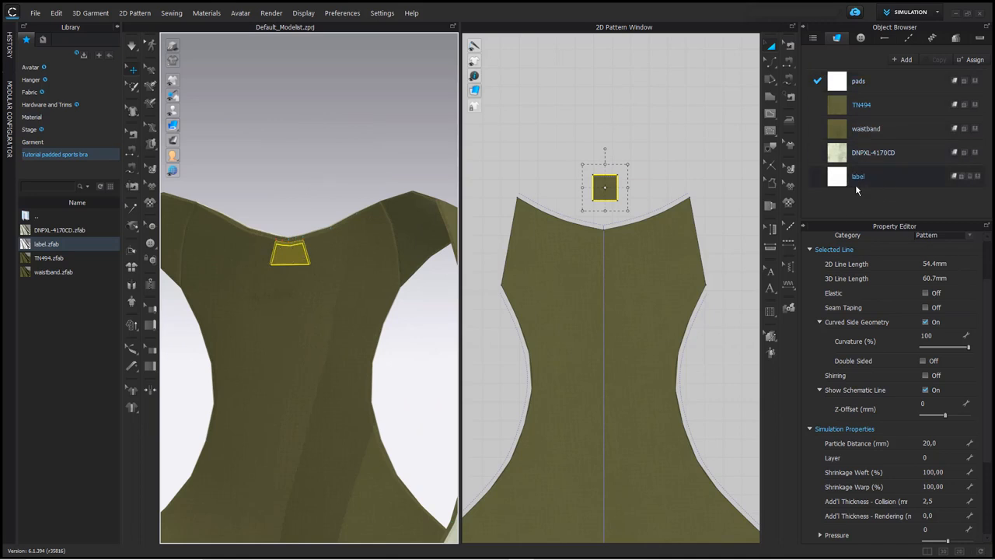
pyautogui.moveTo(840, 184); pyautogui.dragTo(605, 188)
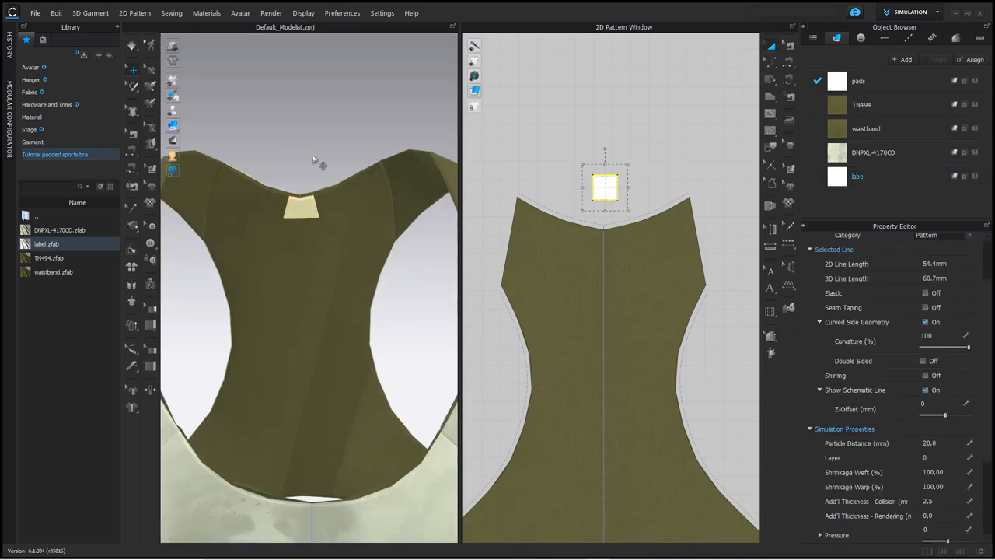
pyautogui.click(309, 166)
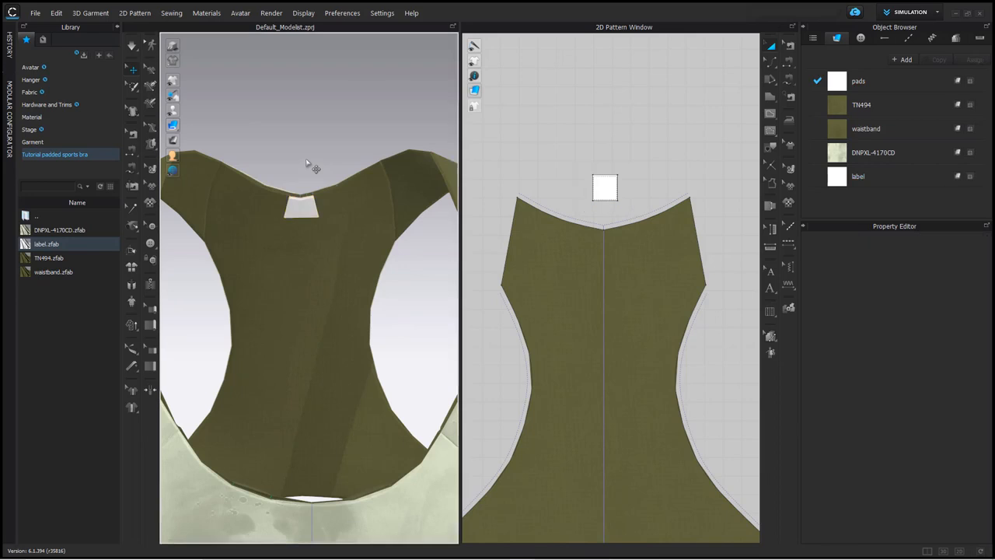
# Step: Examine the neck label and the fit of the whole bra in 3D from both front sides
pyautogui.scroll(-4, 314, 187)
pyautogui.moveTo(317, 205); pyautogui.dragTo(283, 233, button='right')
pyautogui.scroll(3, 326, 236)
pyautogui.scroll(-1, 319, 219)
pyautogui.scroll(-2, 326, 224)
pyautogui.scroll(-2, 352, 244)
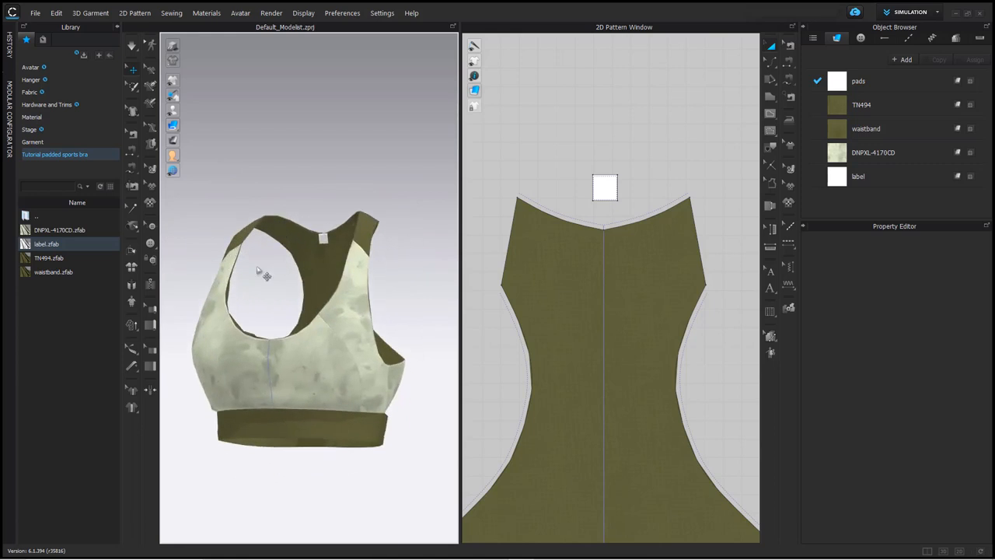
pyautogui.moveTo(262, 276); pyautogui.dragTo(210, 373, button='right')
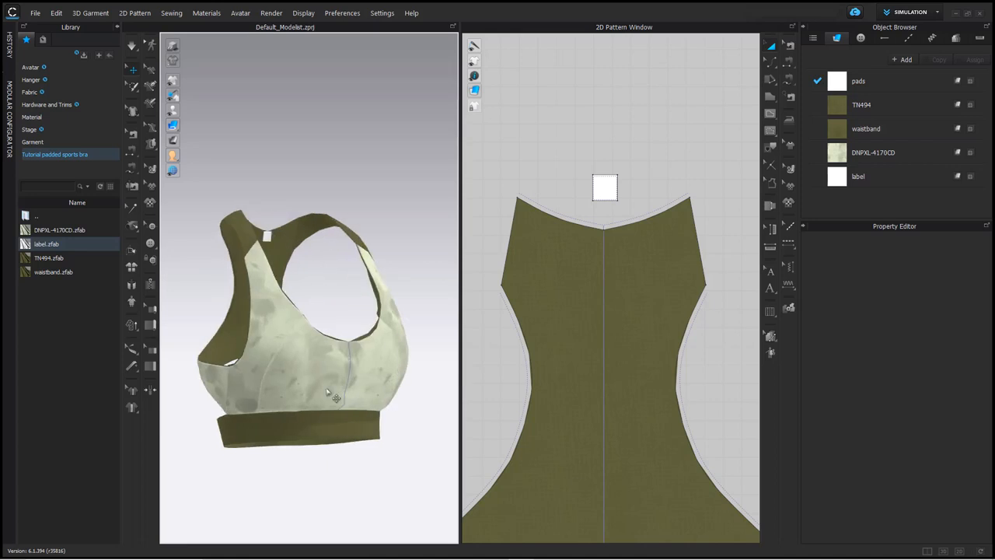
pyautogui.moveTo(333, 395); pyautogui.dragTo(288, 359, button='right')
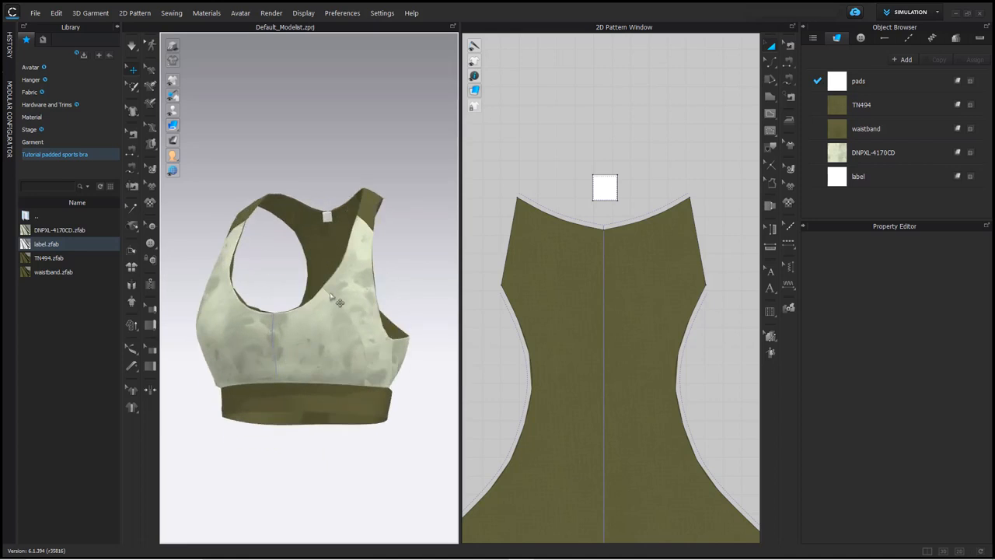
pyautogui.moveTo(343, 320); pyautogui.dragTo(282, 302, button='right')
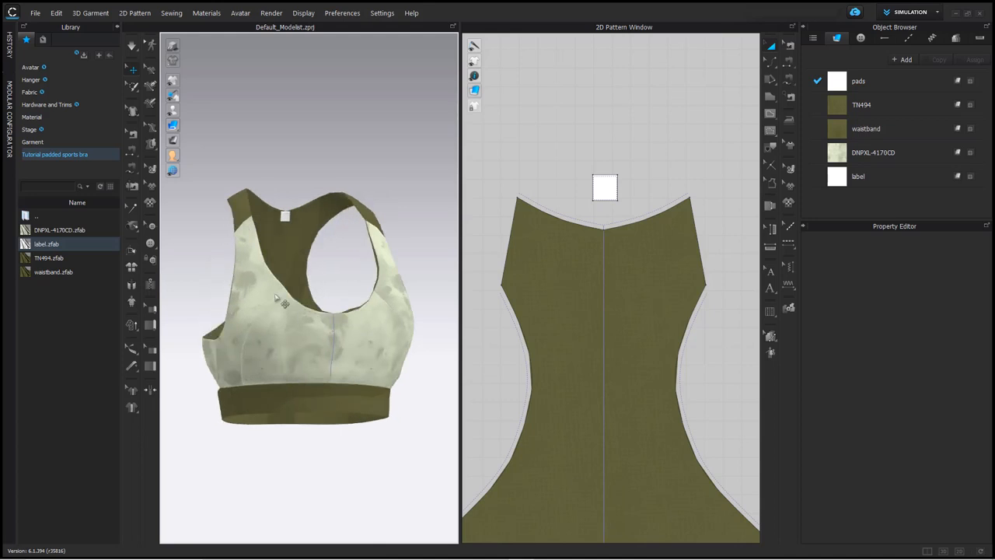
pyautogui.moveTo(316, 253); pyautogui.dragTo(226, 264, button='right')
pyautogui.moveTo(301, 320); pyautogui.dragTo(334, 309, button='right')
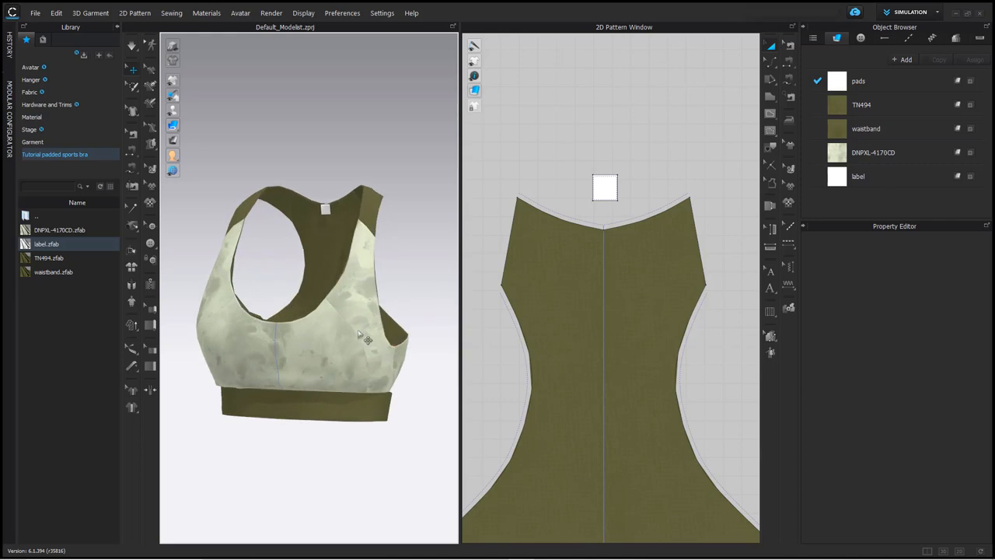
# Step: Examine the bra's front, inner back with the neck label, and outer back in 3D
pyautogui.moveTo(327, 333); pyautogui.dragTo(301, 258, button='right')
pyautogui.scroll(3, 281, 267)
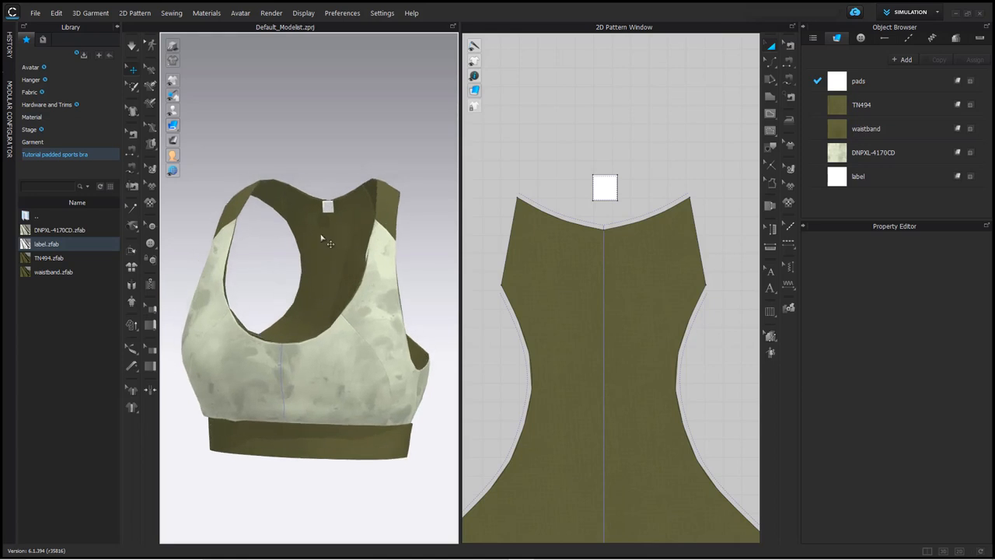
pyautogui.moveTo(392, 228); pyautogui.dragTo(296, 215, button='right')
pyautogui.click(296, 211)
pyautogui.moveTo(359, 266); pyautogui.dragTo(283, 266, button='right')
pyautogui.click(352, 259)
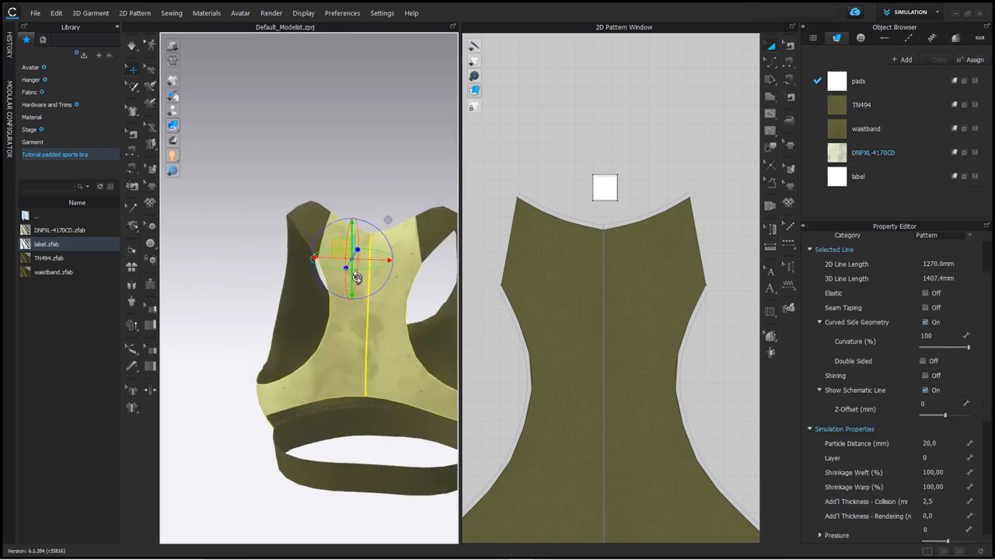
pyautogui.moveTo(356, 276); pyautogui.dragTo(542, 286, button='right')
pyautogui.scroll(-3, 333, 357)
pyautogui.moveTo(333, 355); pyautogui.dragTo(342, 323, button='right')
pyautogui.scroll(2, 328, 320)
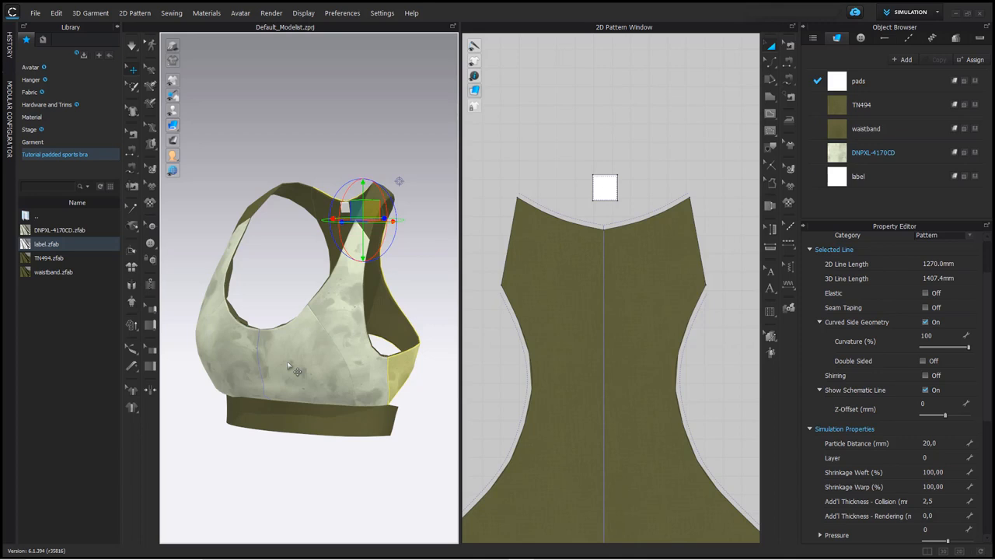
# Step: Select all the bra's patterns in the 2D layout and set their Particle Distance to 5 mm
pyautogui.scroll(-8, 561, 257)
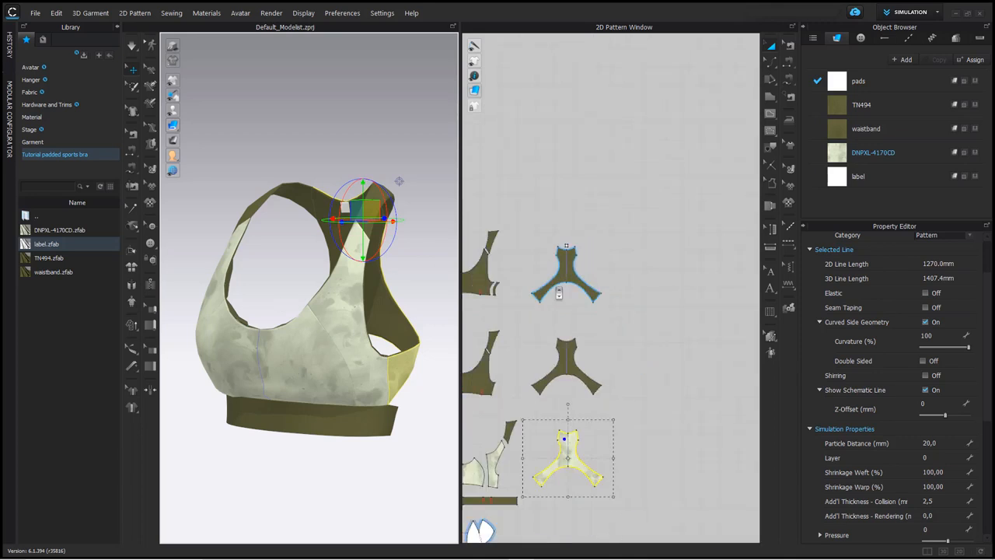
pyautogui.moveTo(562, 258); pyautogui.dragTo(662, 260, button='middle')
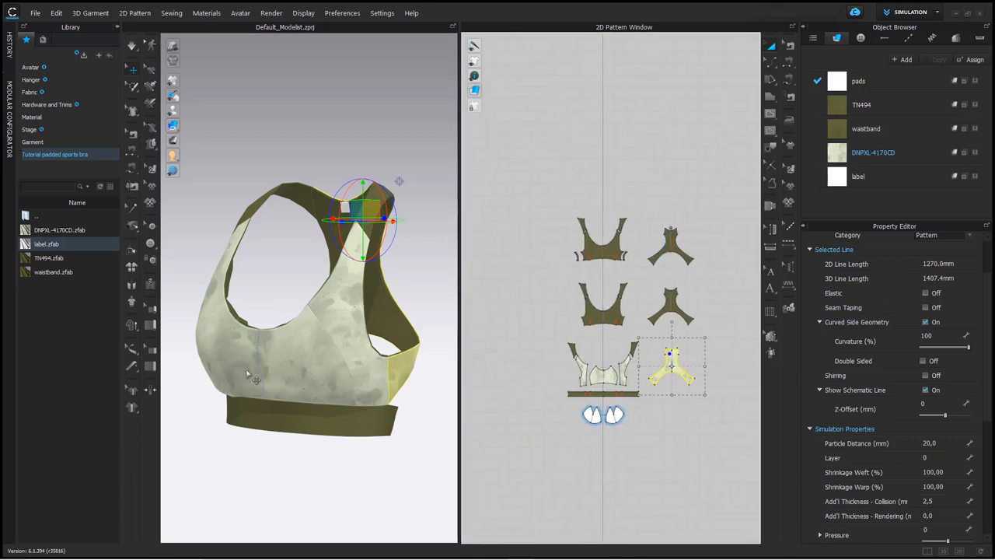
pyautogui.click(129, 326)
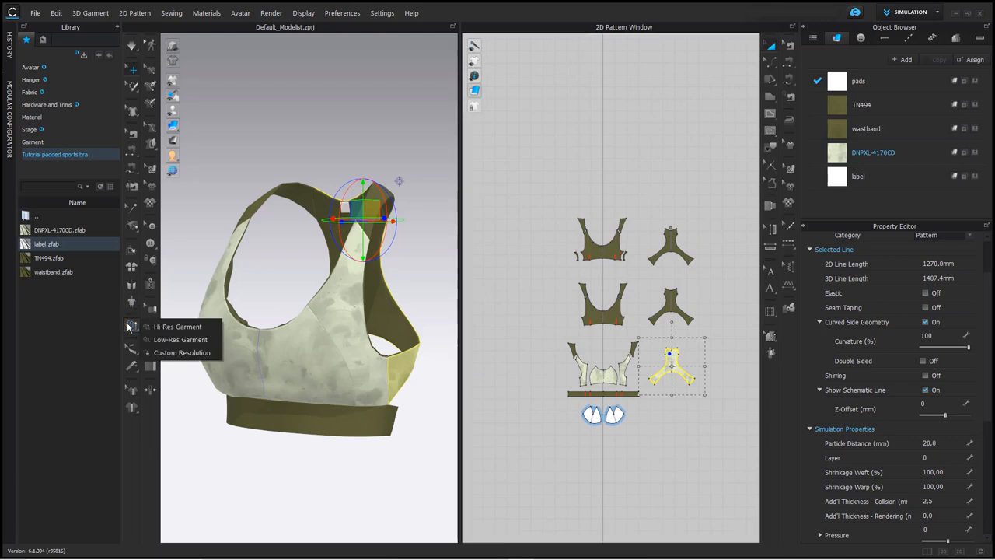
pyautogui.click(130, 327)
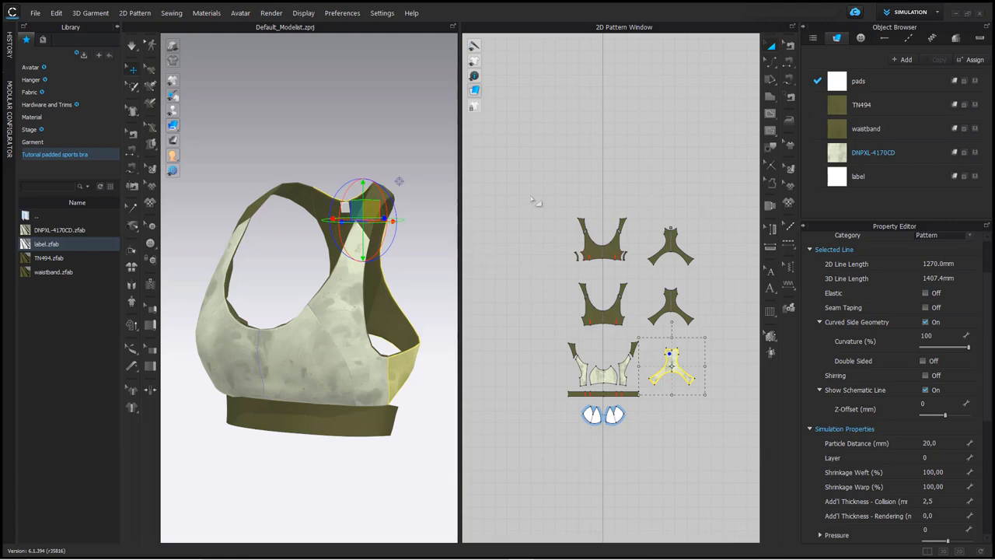
pyautogui.moveTo(528, 194); pyautogui.dragTo(635, 288)
pyautogui.moveTo(740, 435); pyautogui.dragTo(742, 436)
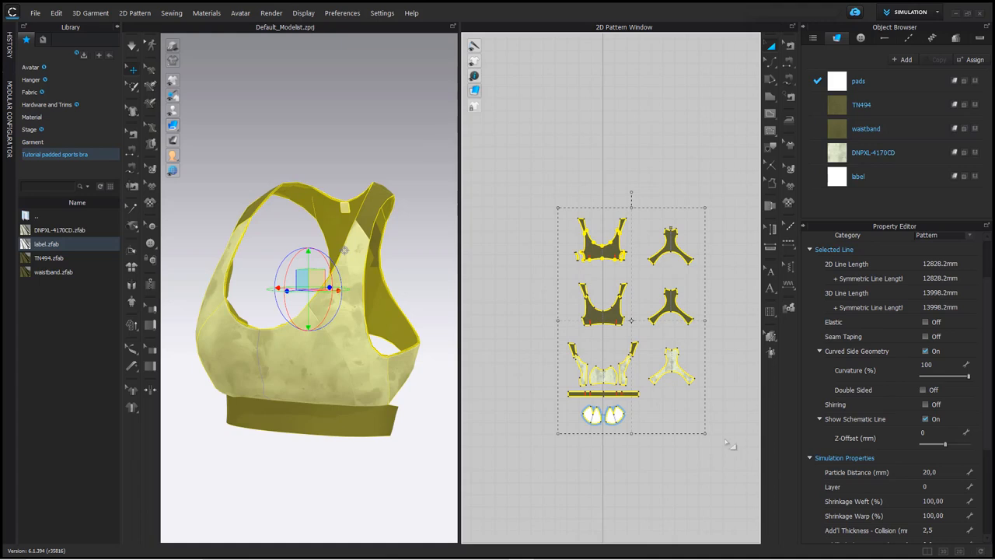
pyautogui.click(943, 472)
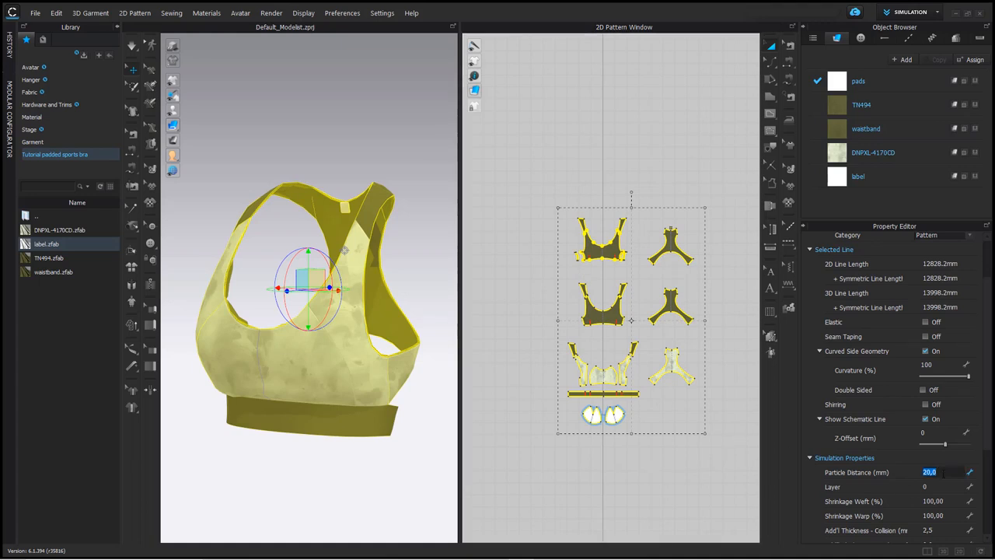
pyautogui.write('5')
pyautogui.press('Return')
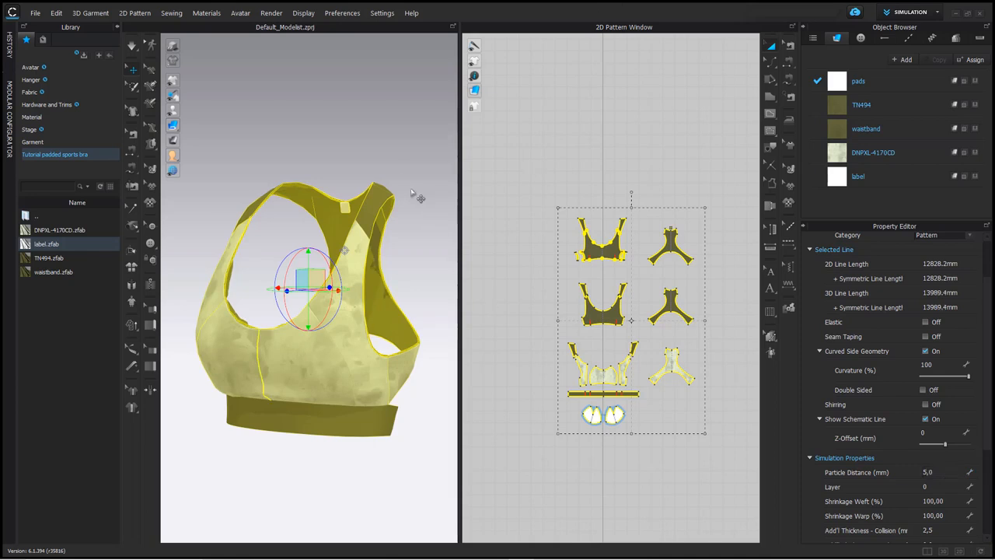
# Step: Simulate the whole bra at the finer particle distance, viewed from the front side
pyautogui.scroll(1, 346, 256)
pyautogui.moveTo(347, 258); pyautogui.dragTo(338, 255, button='right')
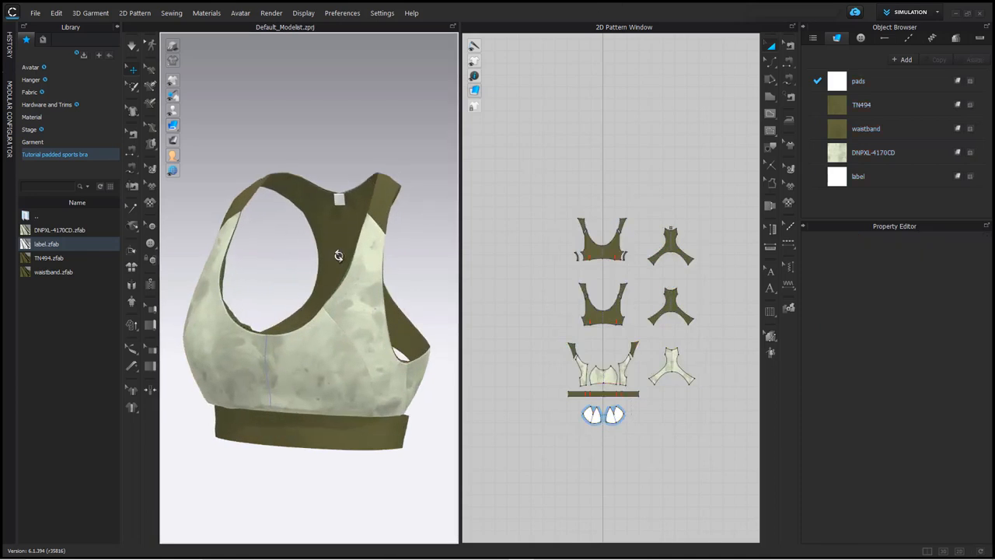
pyautogui.press('space')
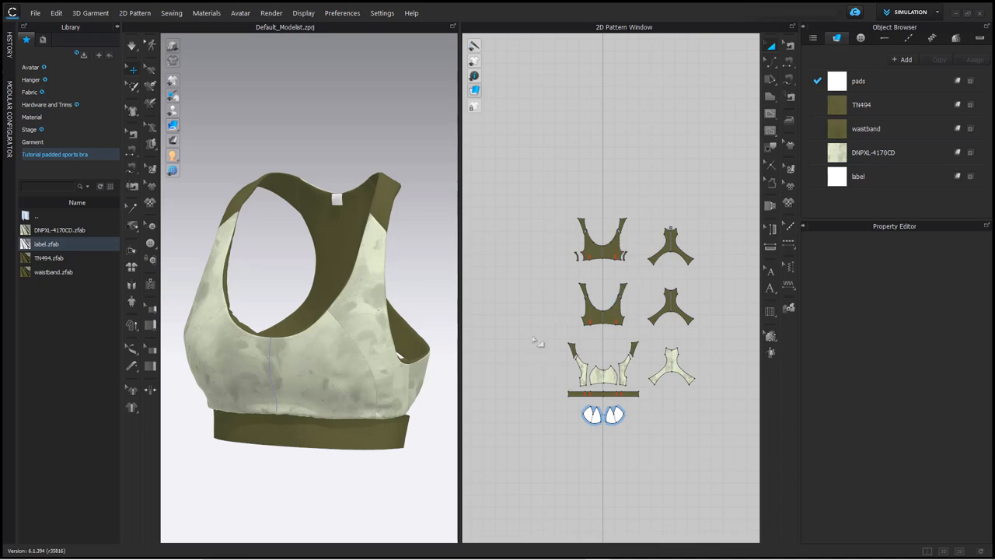
# Step: Reduce the Add'l Thickness - Collision of the outer patterns in the third row and the waistband, and simulate
pyautogui.moveTo(545, 334); pyautogui.dragTo(733, 408)
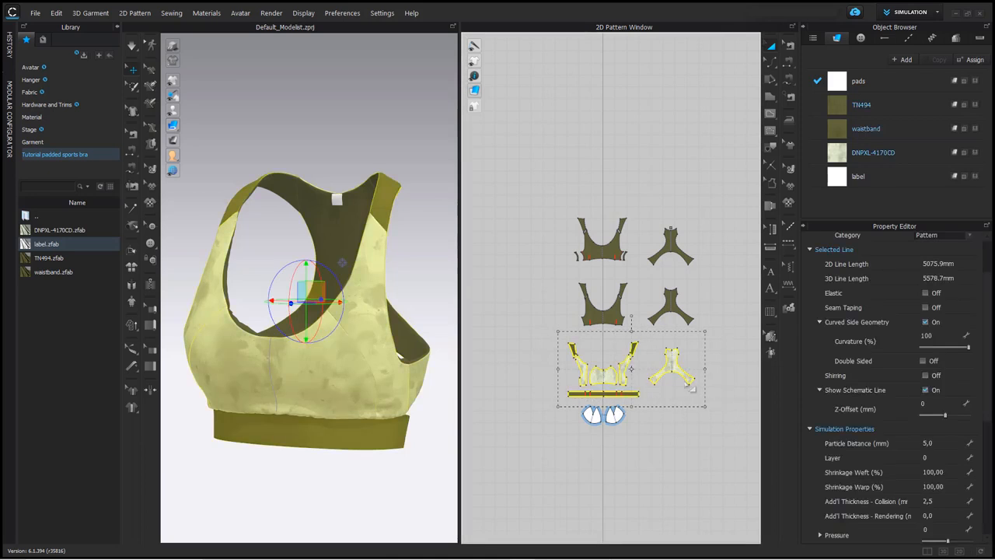
pyautogui.click(945, 501)
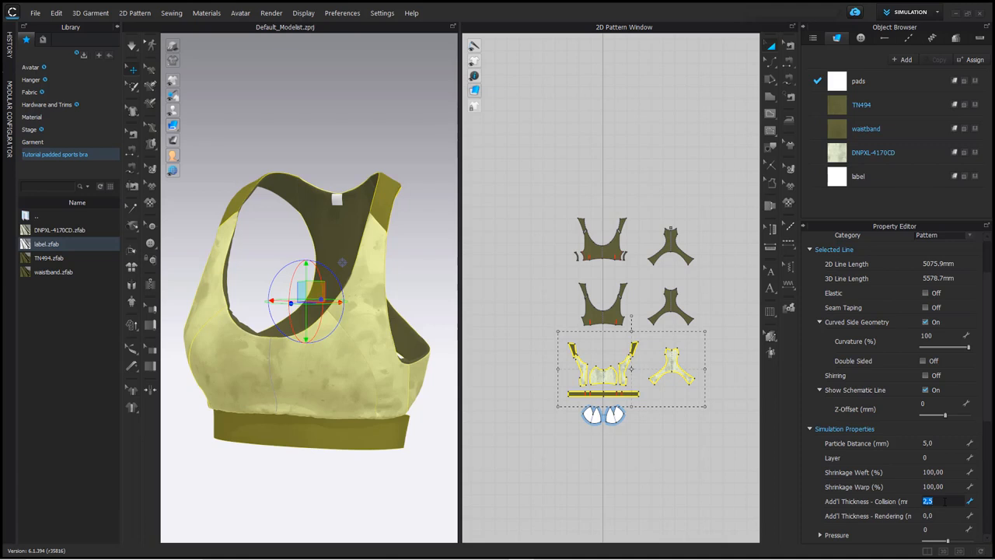
pyautogui.press('Return')
pyautogui.click(537, 339)
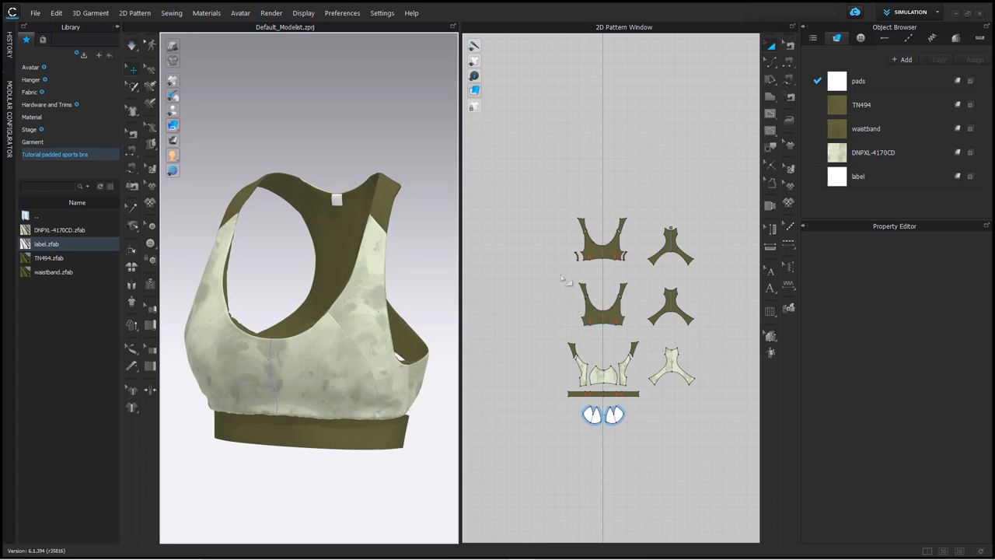
# Step: Set Add'l Thickness - Collision of the middle-row front and back patterns to 2.0 mm and simulate briefly
pyautogui.moveTo(560, 270); pyautogui.dragTo(707, 336)
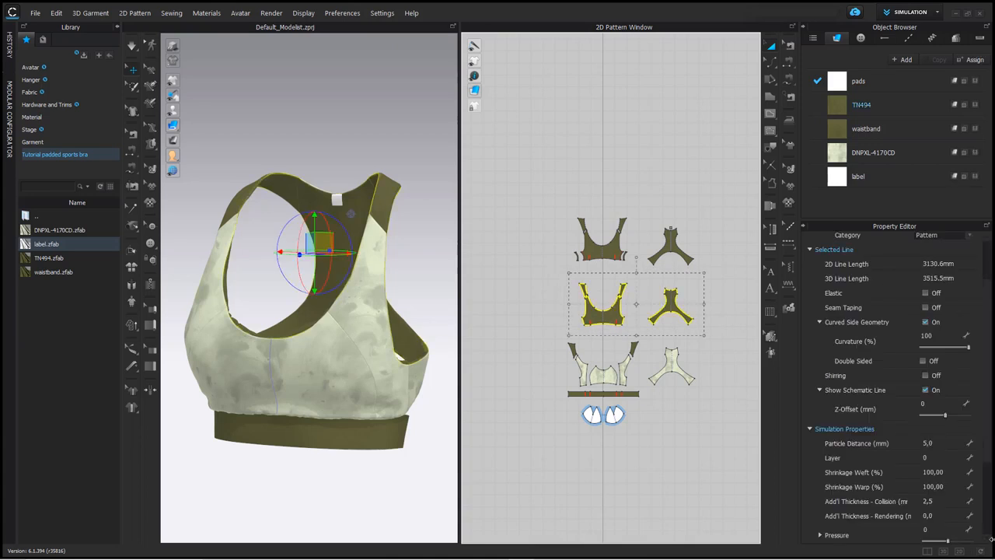
pyautogui.click(939, 500)
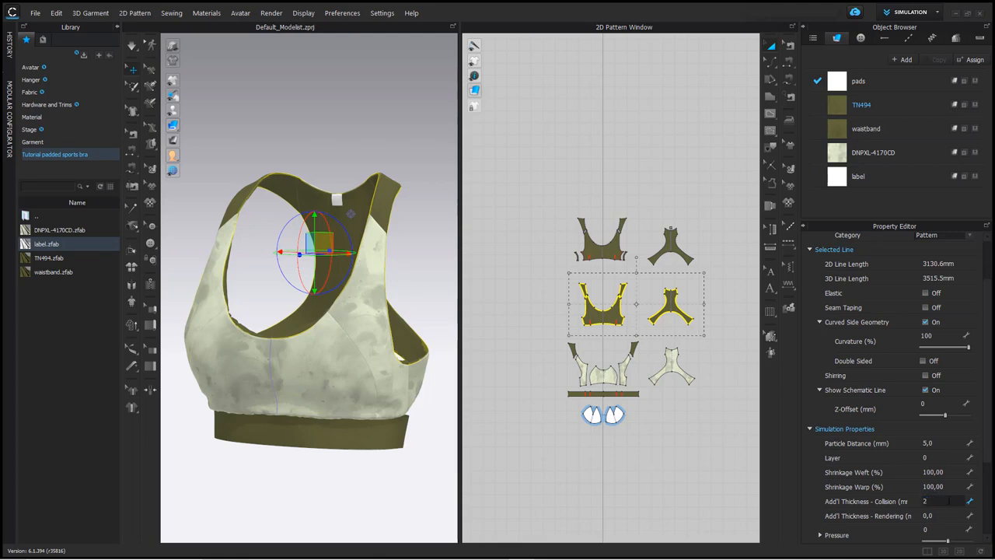
pyautogui.write('2,0')
pyautogui.press('Return')
pyautogui.press('space')
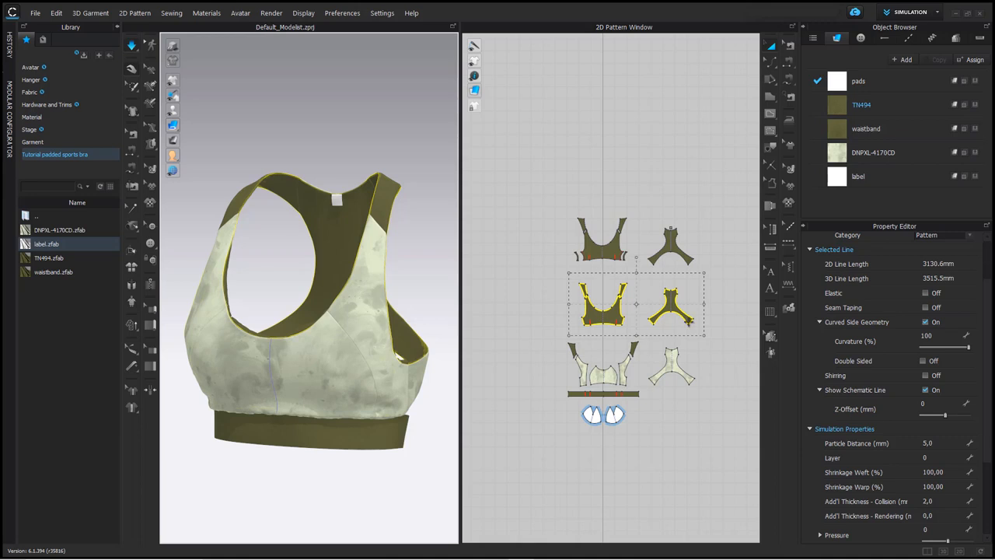
pyautogui.press('space')
# Step: Lower the middle-row patterns' Add'l Thickness - Collision to 1.5 mm and simulate the bra again
pyautogui.click(945, 501)
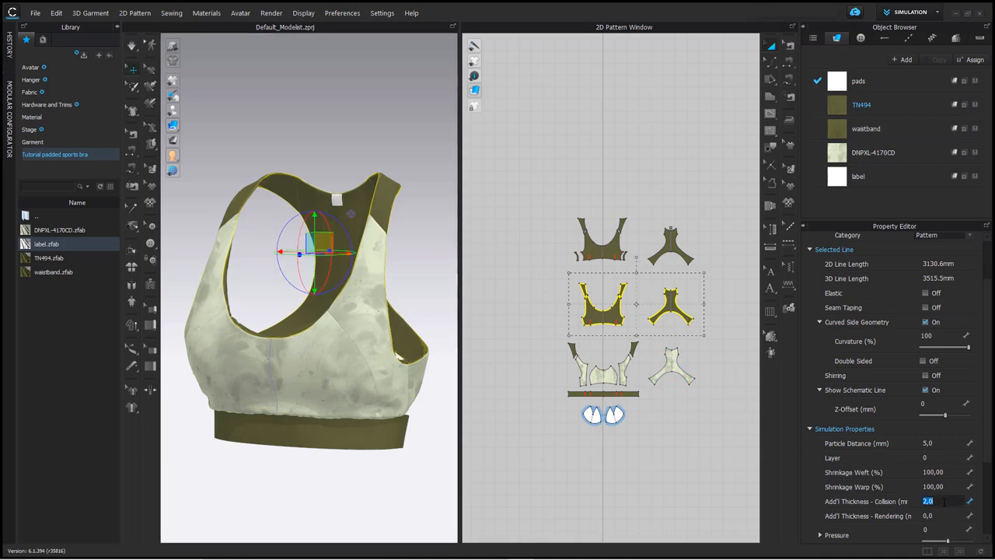
pyautogui.press('Return')
pyautogui.press('space')
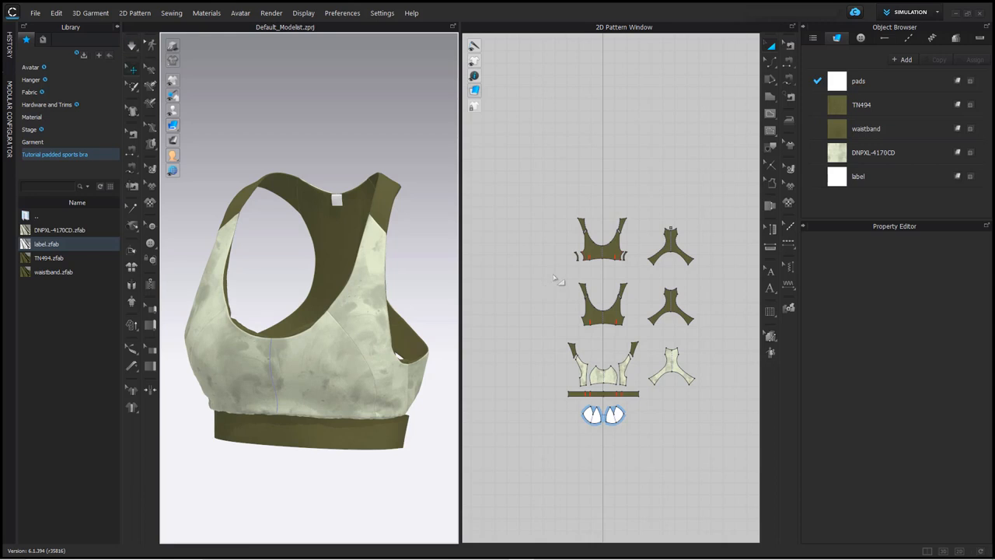
# Step: Reselect the middle-row front and back patterns, reduce their collision thickness once more, and deselect them
pyautogui.moveTo(556, 279); pyautogui.dragTo(715, 336)
pyautogui.click(942, 501)
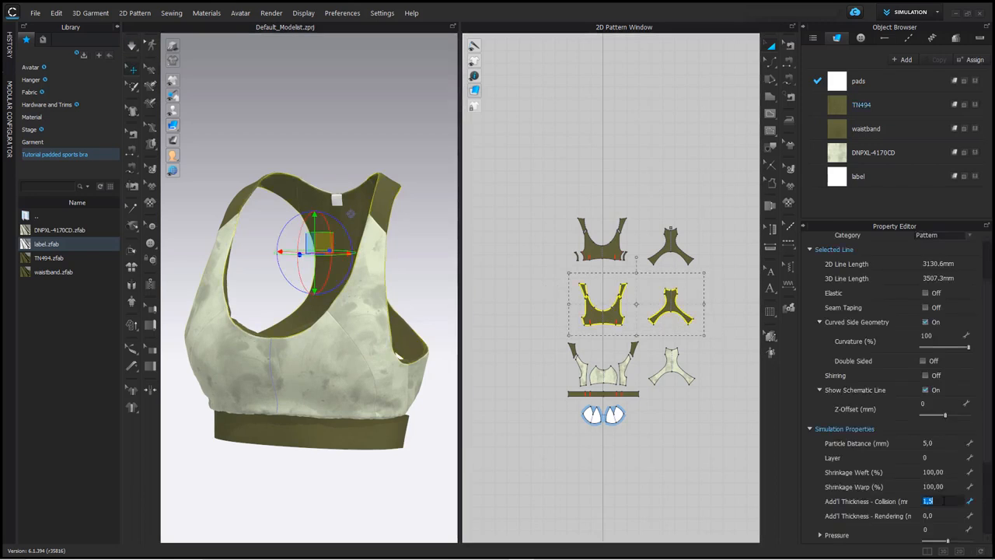
pyautogui.press('Return')
pyautogui.click(566, 376)
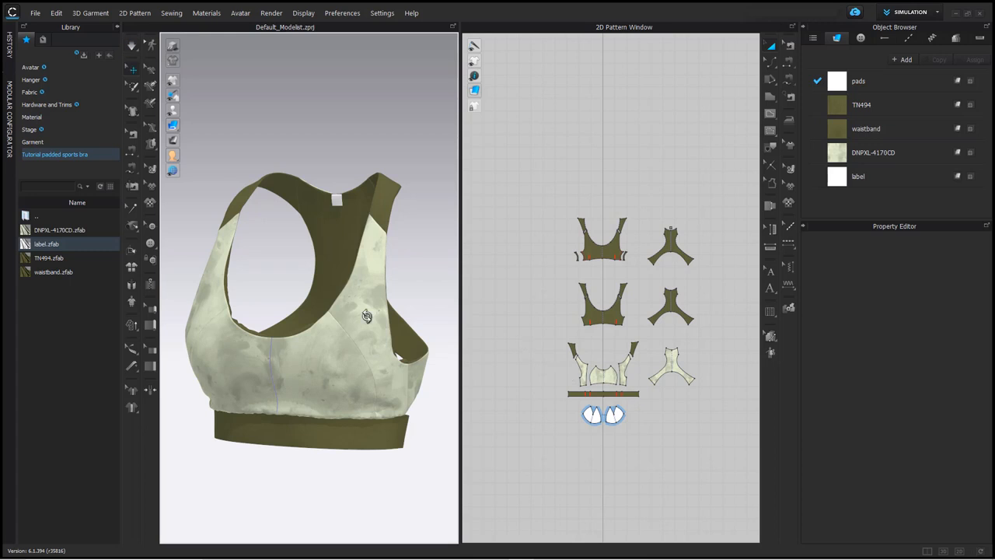
# Step: Set Add'l Thickness - Collision of the top-row inner patterns, including the label, to 2.0 mm
pyautogui.moveTo(366, 316); pyautogui.dragTo(345, 303, button='right')
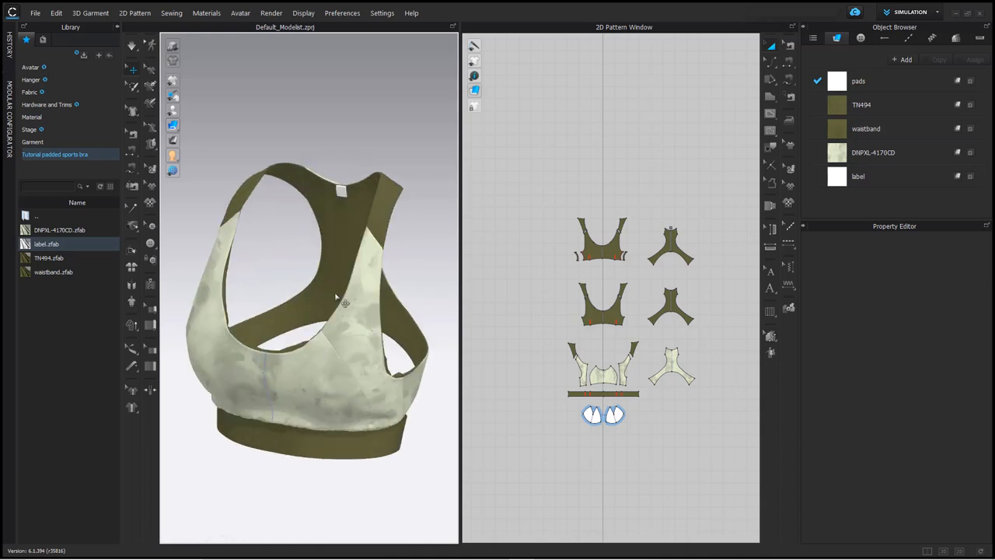
pyautogui.click(332, 283)
pyautogui.moveTo(404, 360)
pyautogui.mouseDown(button='right')
pyautogui.moveTo(365, 356)
pyautogui.moveTo(396, 350)
pyautogui.mouseUp(button='right')
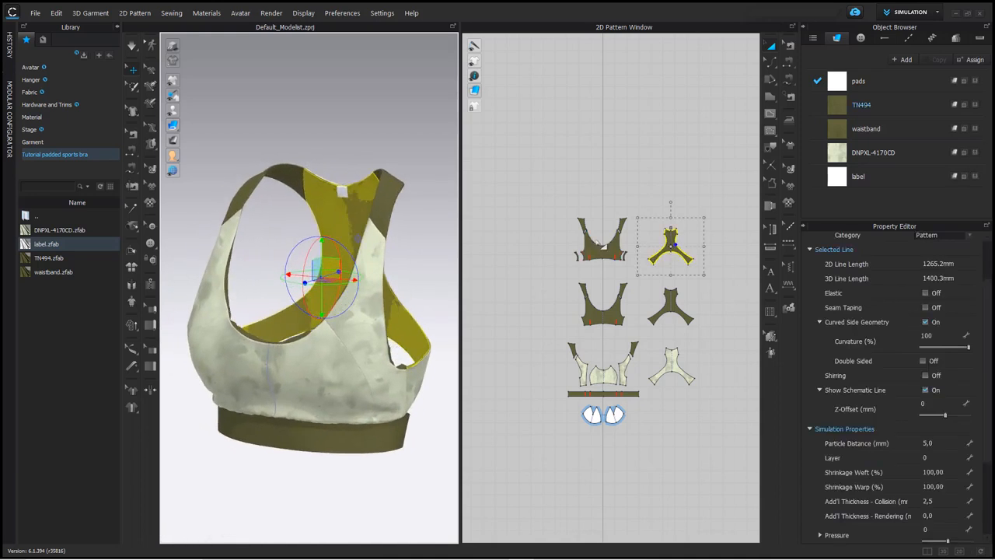
pyautogui.moveTo(542, 199); pyautogui.dragTo(725, 276)
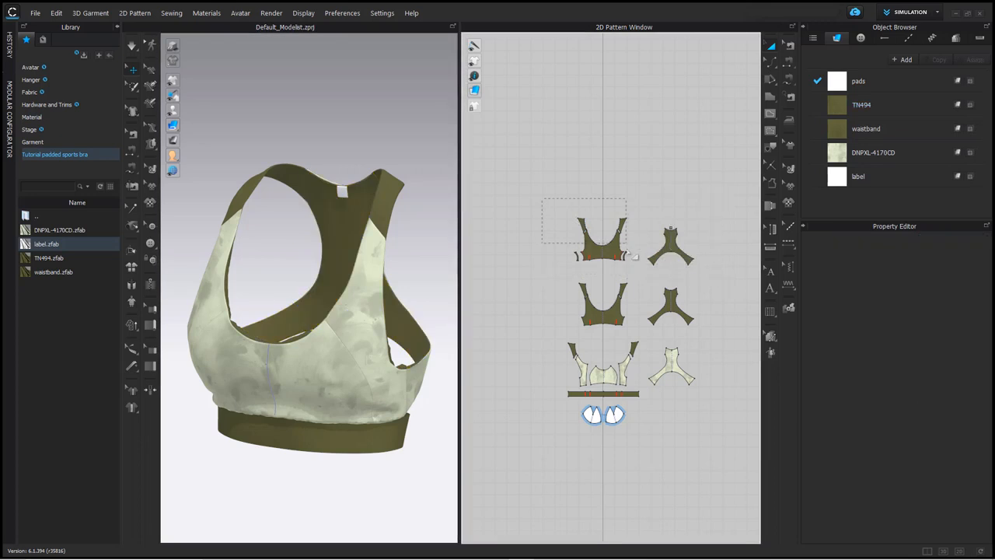
pyautogui.moveTo(634, 255); pyautogui.dragTo(716, 280)
pyautogui.click(940, 500)
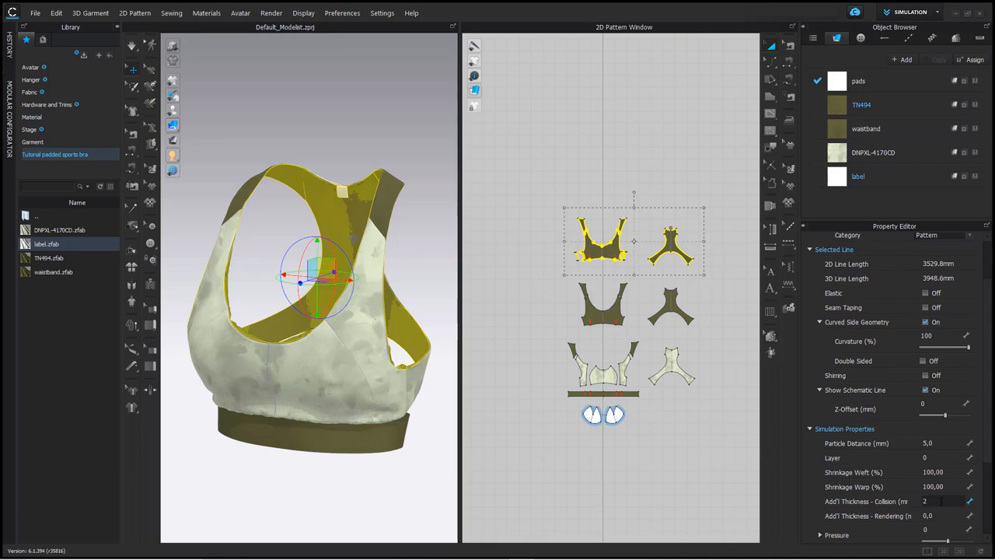
pyautogui.click(630, 169)
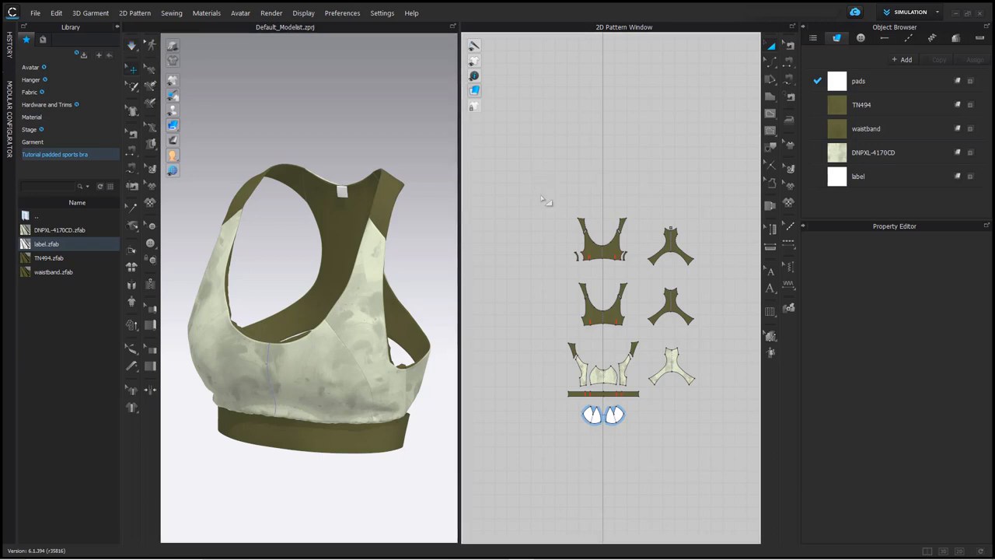
# Step: Lower the top-row inner patterns' Add'l Thickness - Collision to 1.5 mm and simulate
pyautogui.moveTo(542, 195); pyautogui.dragTo(711, 269)
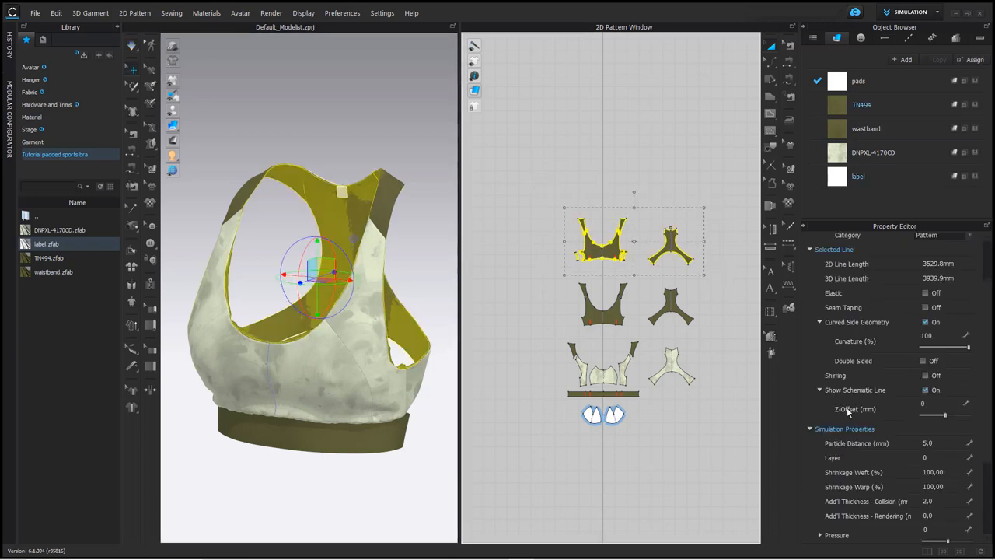
pyautogui.click(939, 502)
pyautogui.write('1,5')
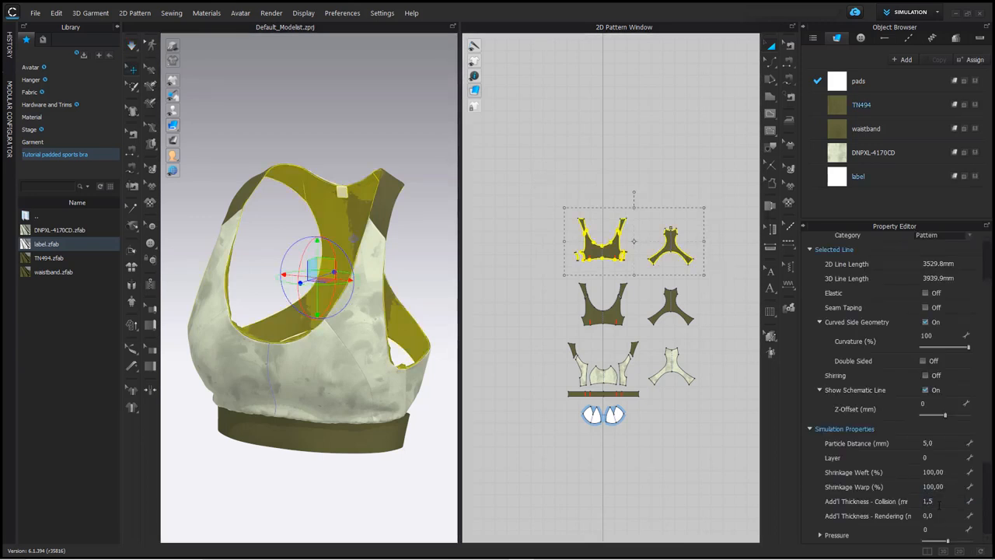
pyautogui.click(597, 121)
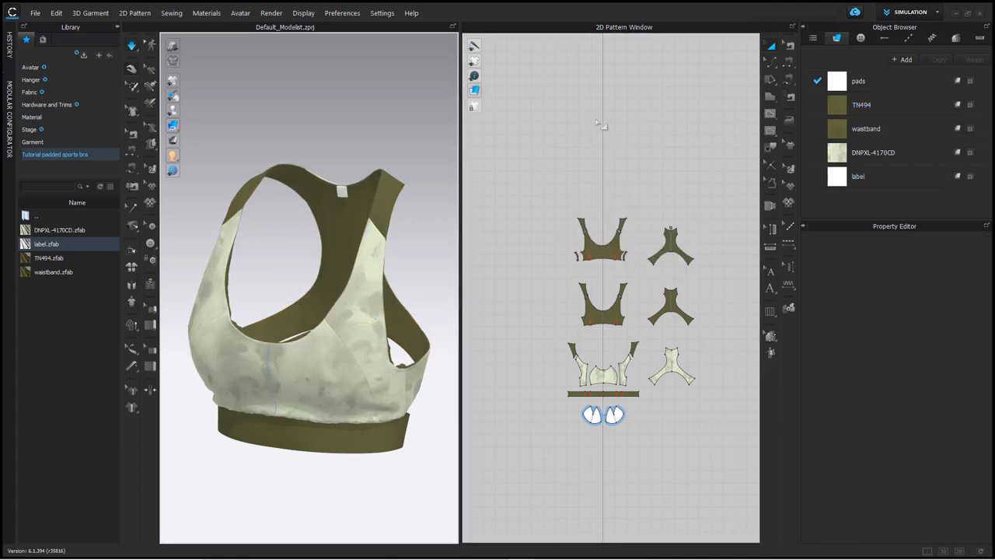
# Step: Set the top-row inner patterns' Add'l Thickness - Collision to 1.0 mm and simulate the bra
pyautogui.moveTo(566, 195); pyautogui.dragTo(733, 275)
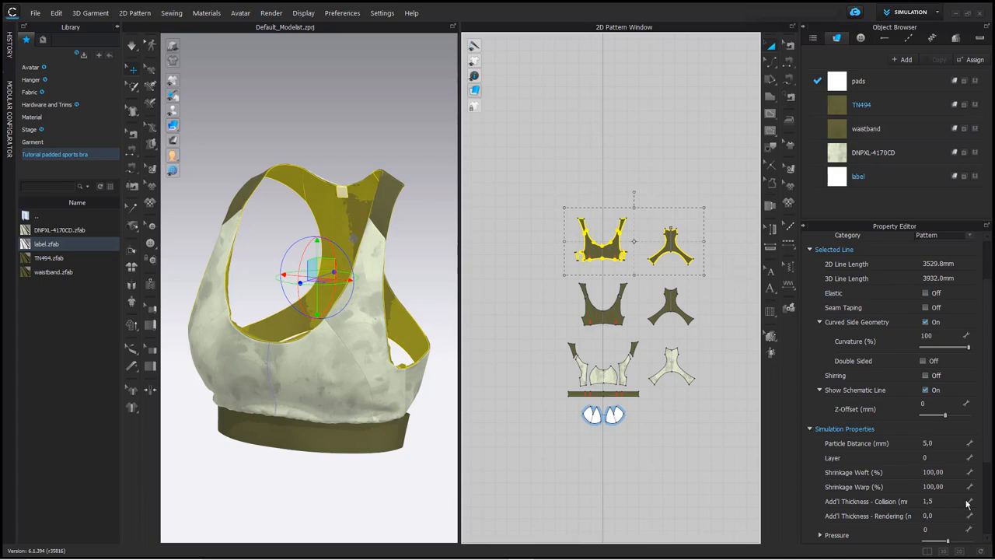
pyautogui.click(939, 502)
pyautogui.write('1')
pyautogui.press('Return')
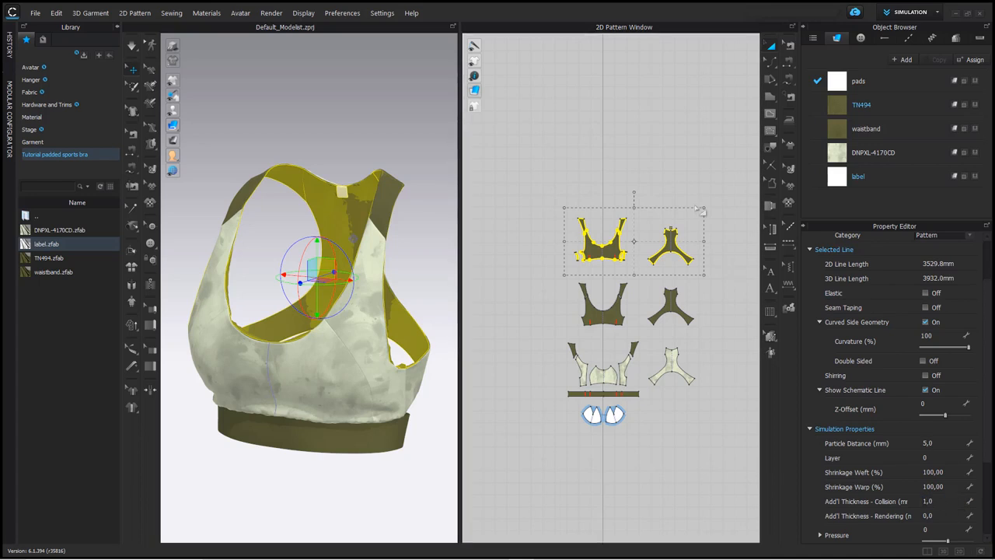
pyautogui.click(610, 196)
pyautogui.press('space')
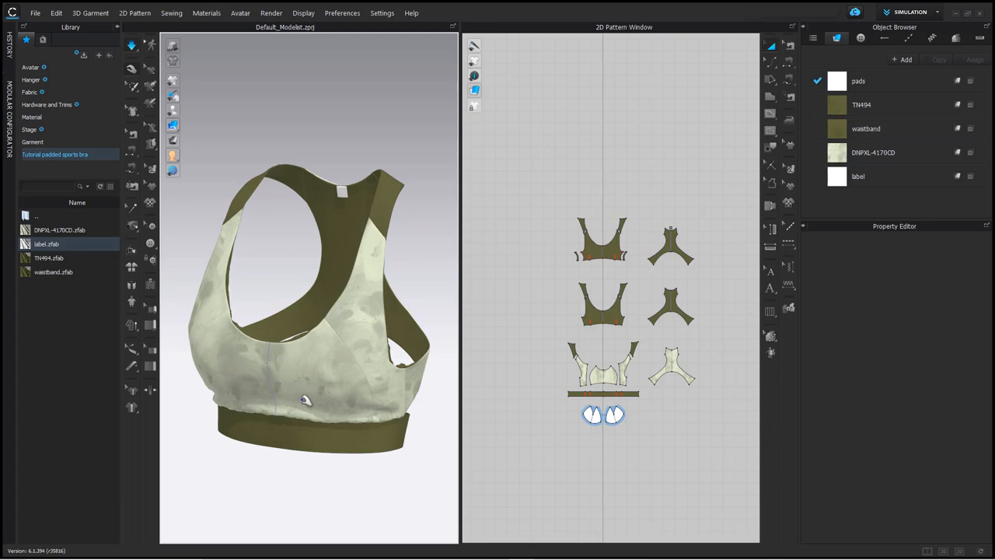
# Step: Select both bra pad patterns, set their Add'l Thickness - Collision to 3.0 mm, and simulate the garment
pyautogui.moveTo(311, 402); pyautogui.dragTo(365, 389, button='right')
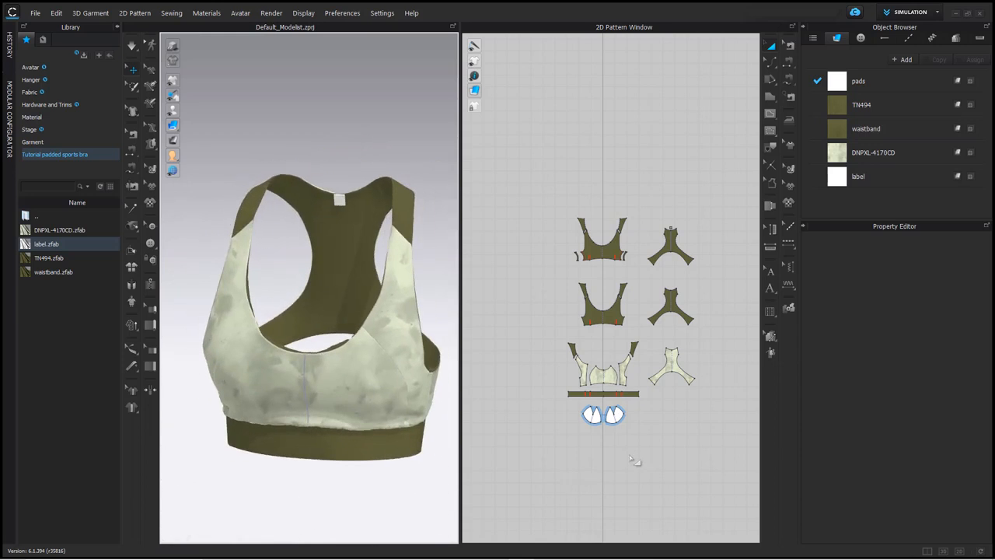
pyautogui.click(585, 412)
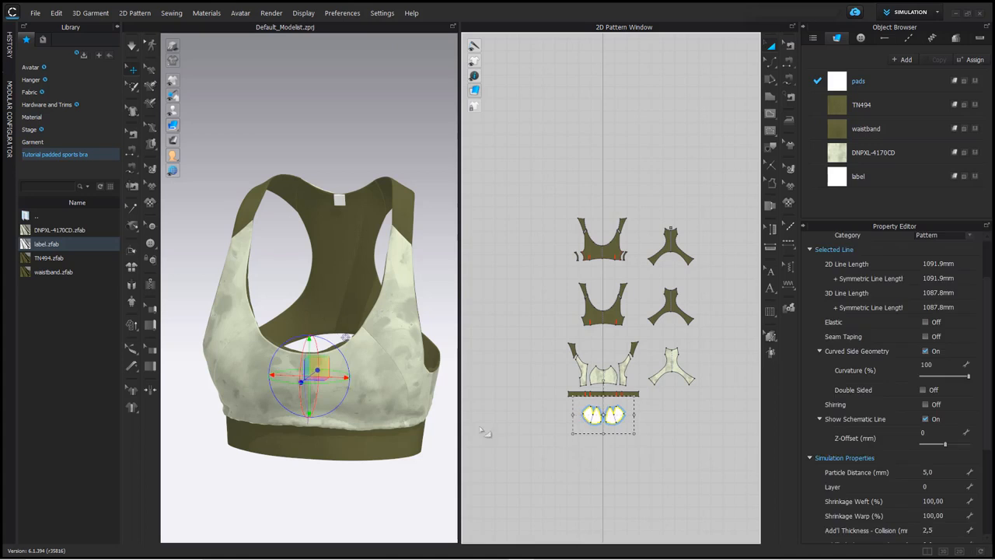
pyautogui.scroll(2, 583, 412)
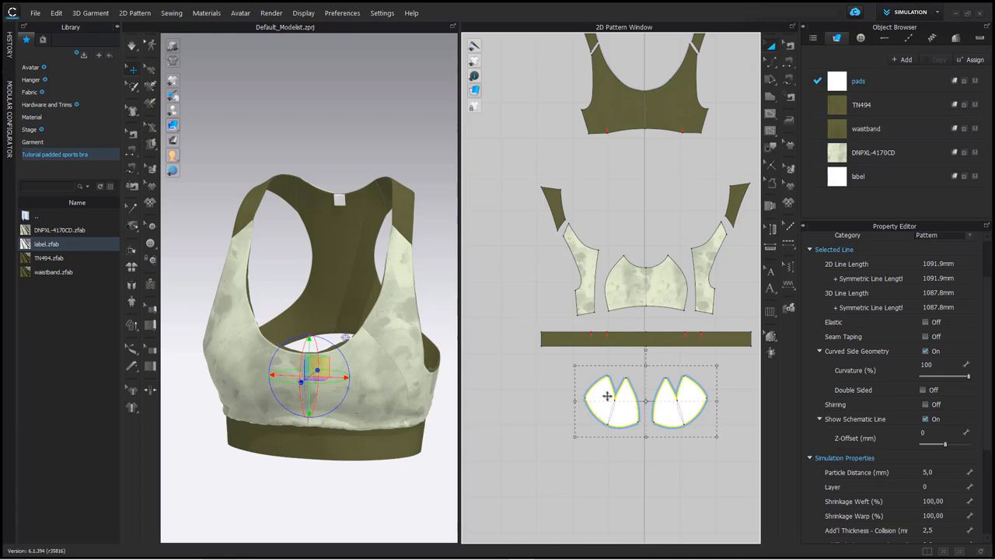
pyautogui.scroll(-2, 892, 504)
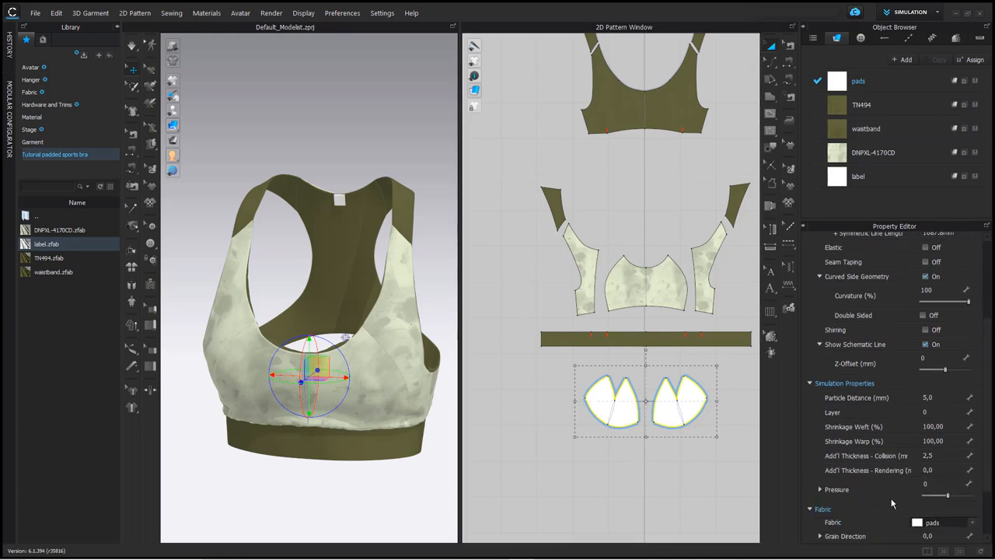
pyautogui.click(939, 456)
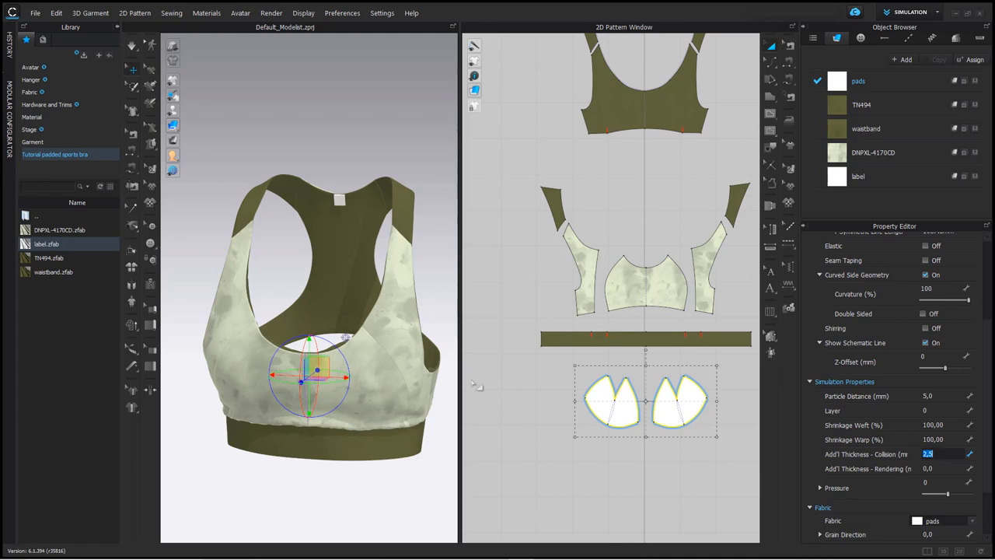
pyautogui.moveTo(385, 360); pyautogui.dragTo(332, 351, button='right')
pyautogui.scroll(2, 287, 443)
pyautogui.moveTo(287, 443); pyautogui.dragTo(275, 465, button='right')
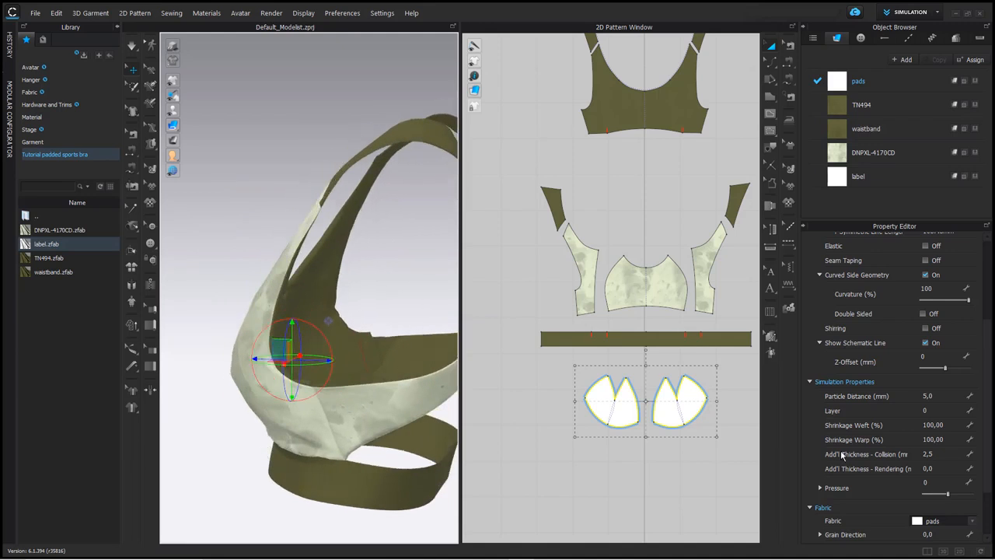
pyautogui.click(943, 454)
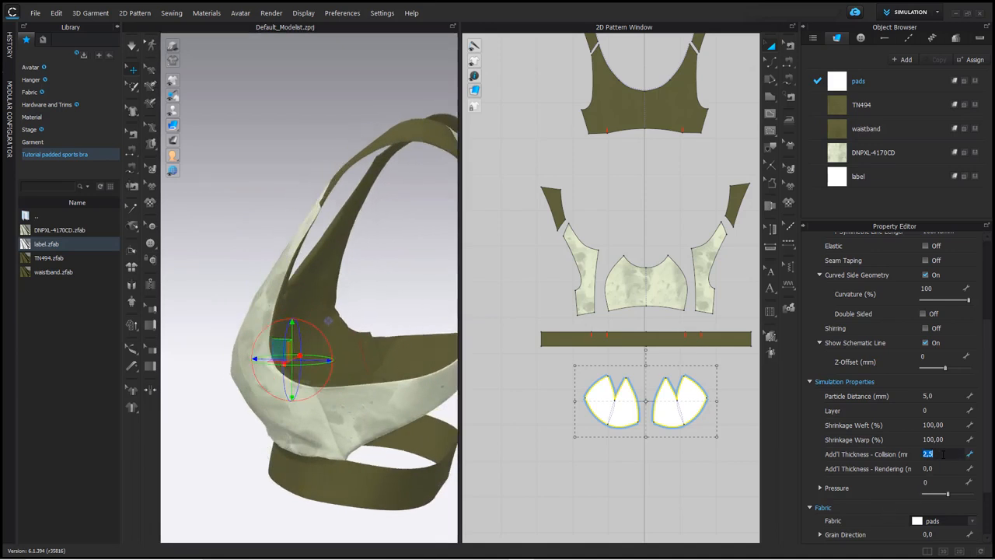
pyautogui.write('3')
pyautogui.press('Return')
pyautogui.press('q')
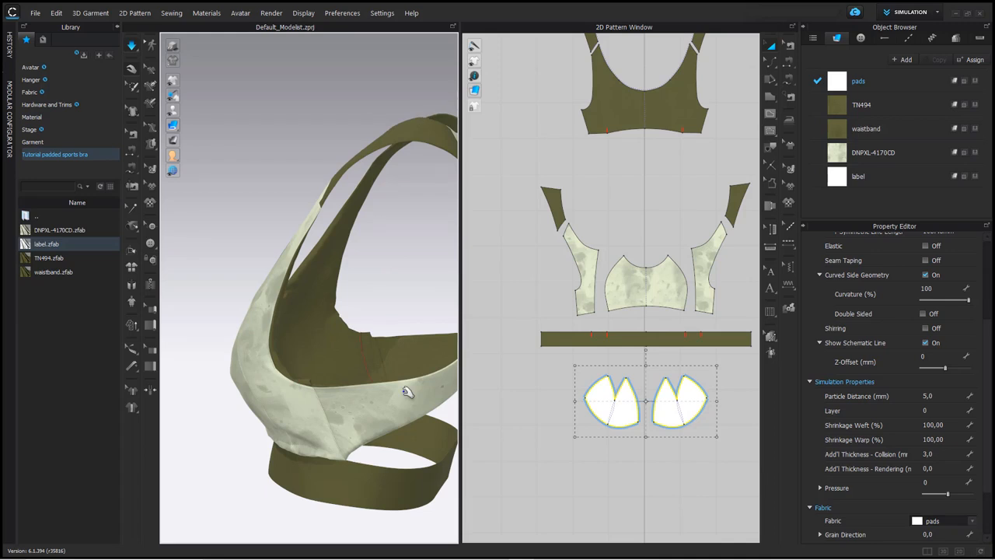
# Step: Raise the pads' Add'l Thickness - Collision to 3.5 mm and simulate again
pyautogui.press('w')
pyautogui.click(936, 454)
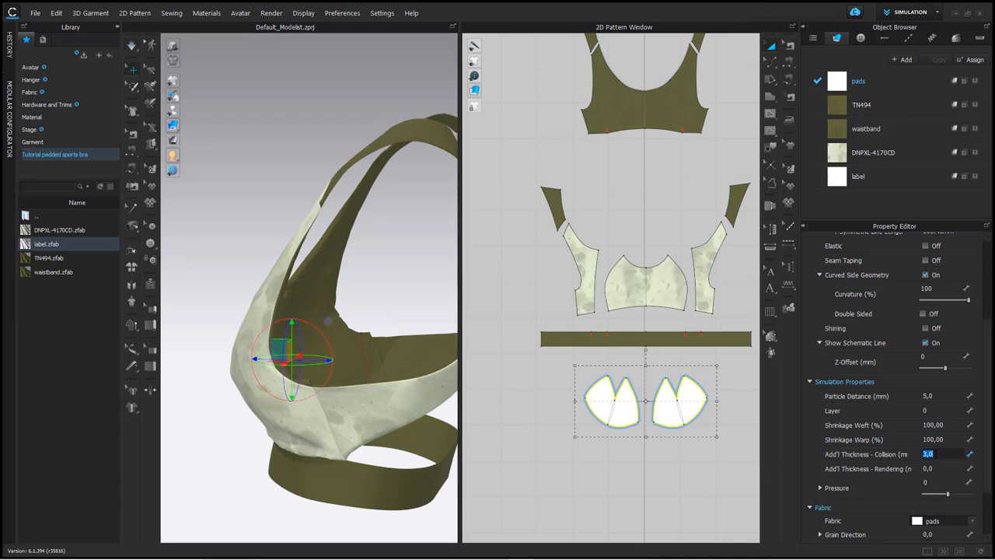
pyautogui.write('3')
pyautogui.press('Return')
pyautogui.press('q')
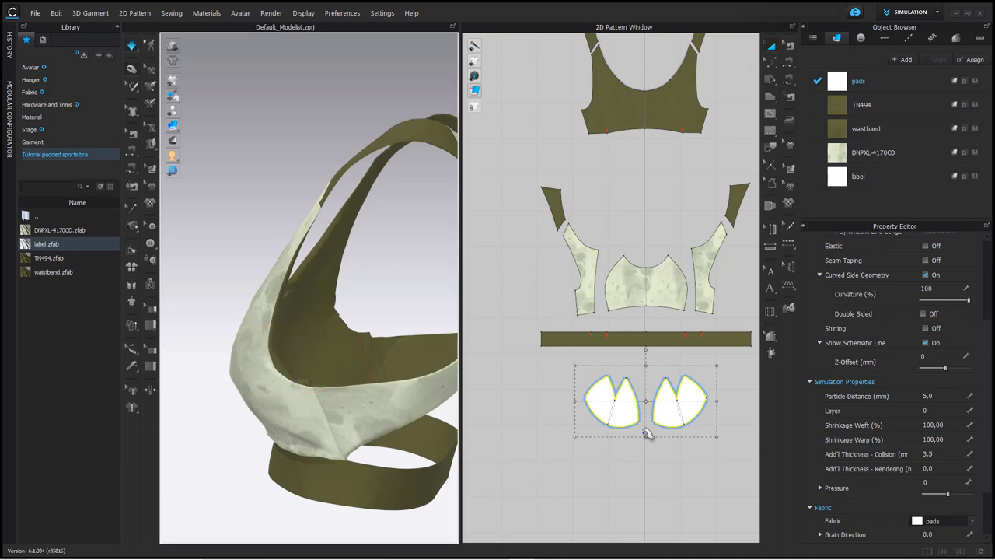
# Step: Increase the pads' Add'l Thickness - Collision to 4.0 mm during simulation and deselect them
pyautogui.click(933, 454)
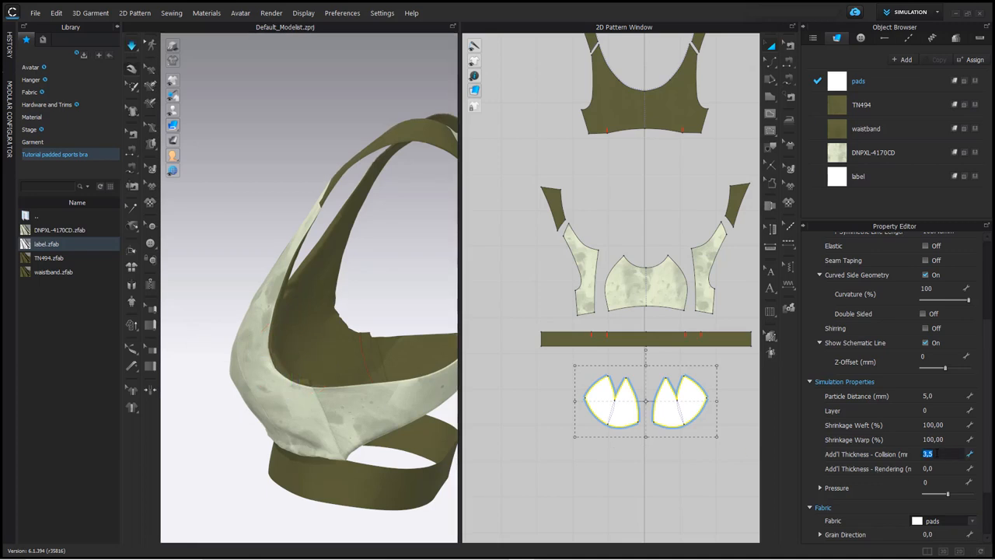
pyautogui.write('4')
pyautogui.press('Return')
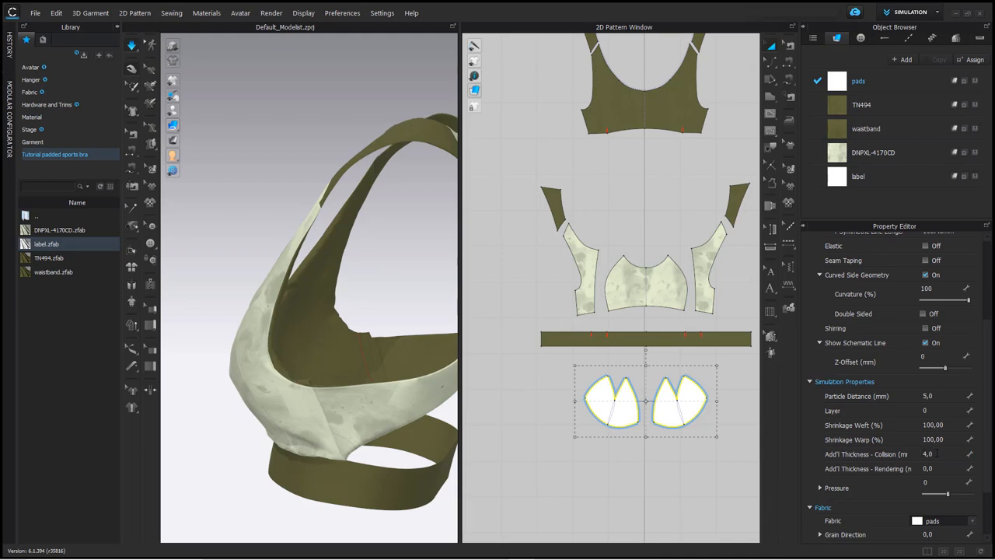
pyautogui.click(599, 464)
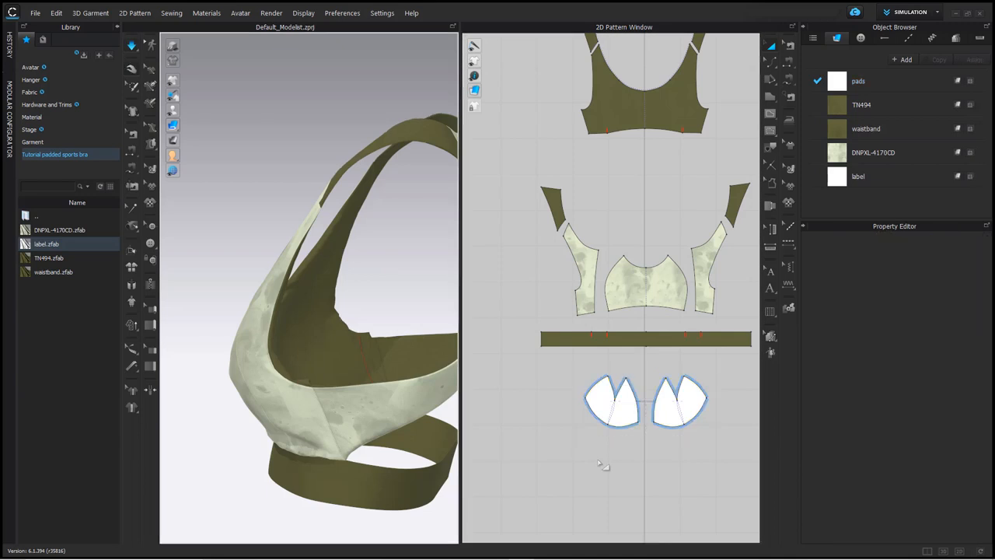
# Step: Reselect the pad pattern and set its Add'l Thickness - Rendering to 3.0 mm
pyautogui.click(610, 404)
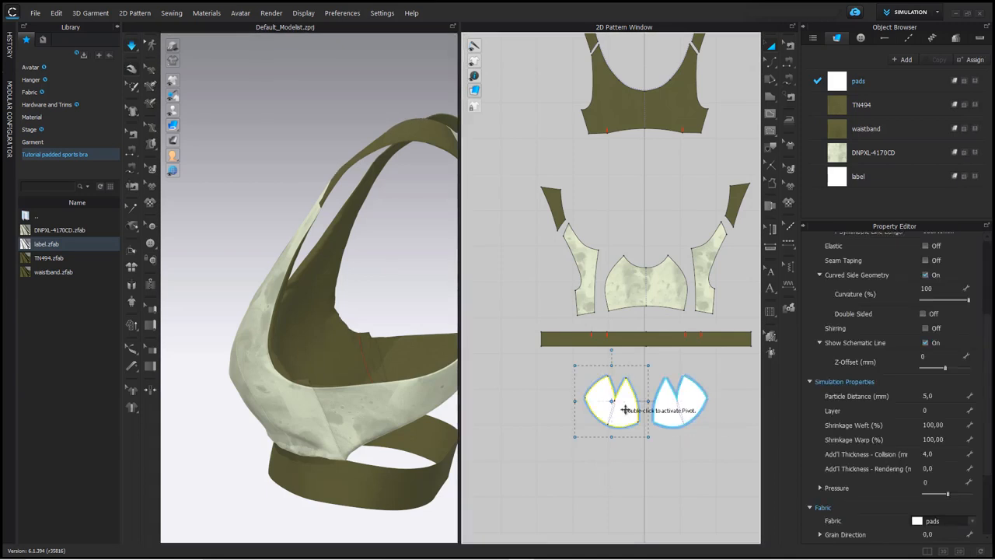
pyautogui.moveTo(230, 397); pyautogui.dragTo(256, 397, button='right')
pyautogui.moveTo(397, 377); pyautogui.dragTo(345, 373, button='right')
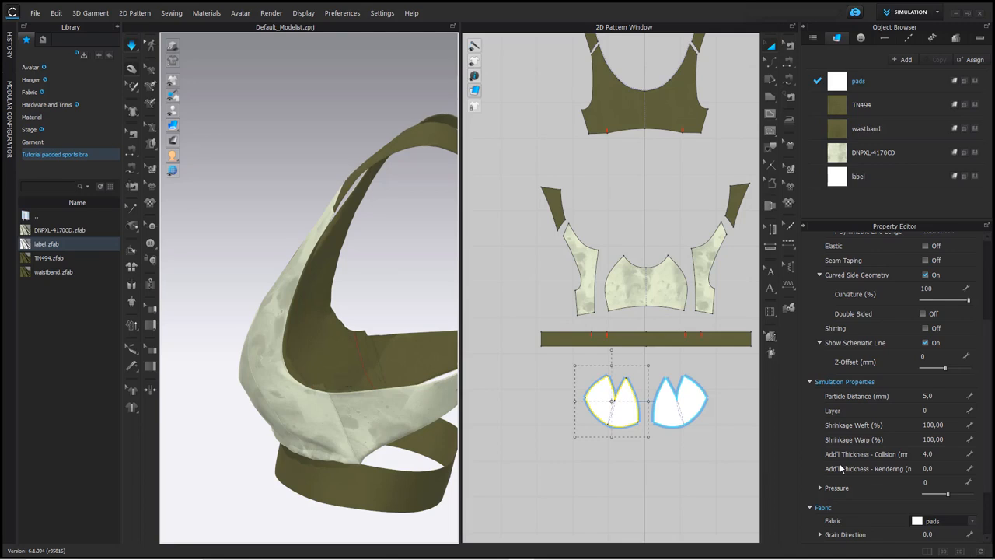
pyautogui.click(942, 468)
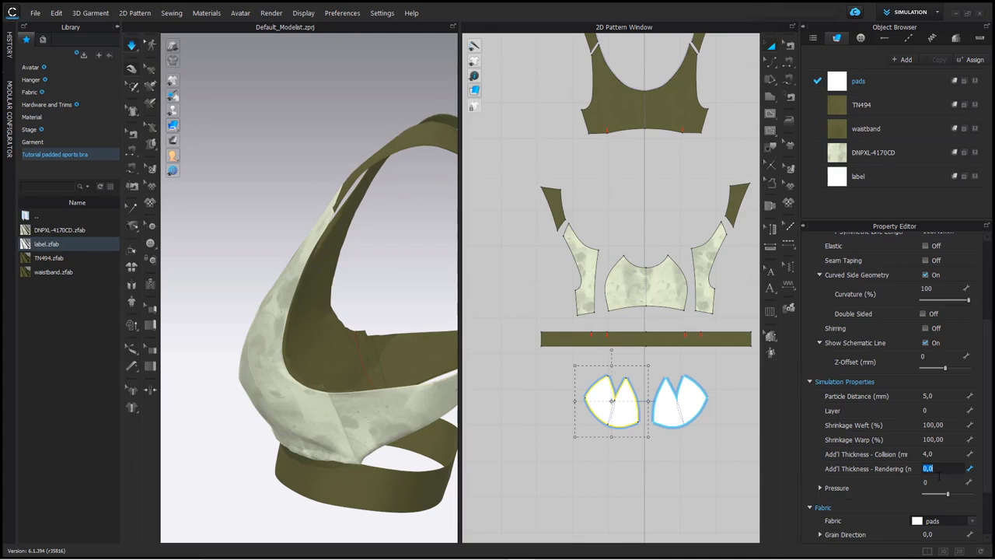
pyautogui.write('3')
pyautogui.press('Return')
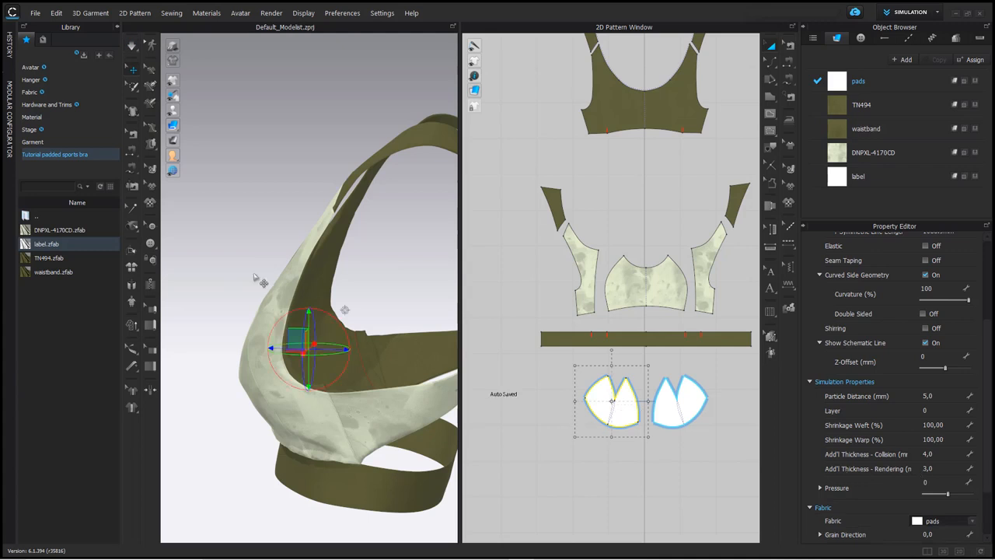
# Step: Deselect the pads and simulate the bra briefly with the updated pad thickness
pyautogui.click(415, 281)
pyautogui.moveTo(416, 281); pyautogui.dragTo(307, 322, button='right')
pyautogui.click(133, 45)
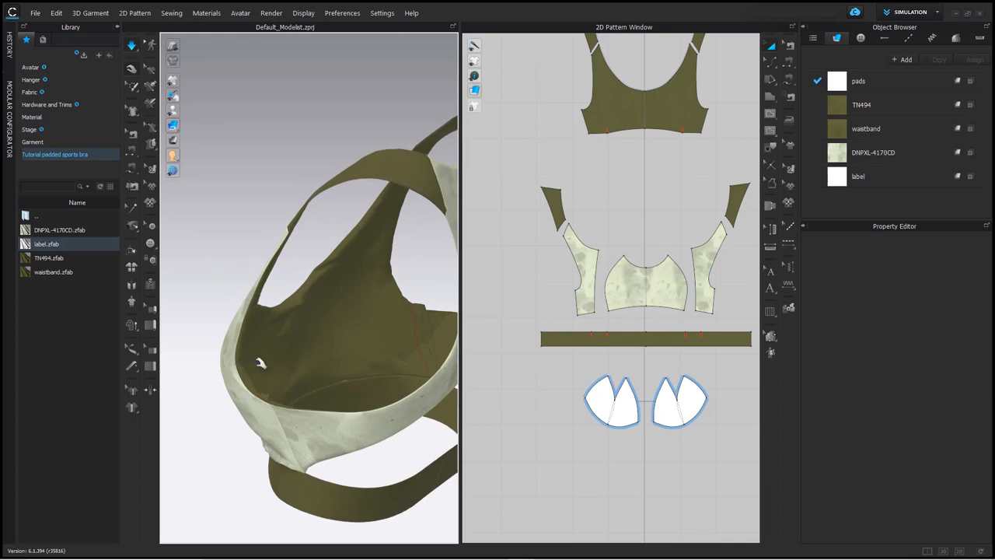
pyautogui.click(133, 47)
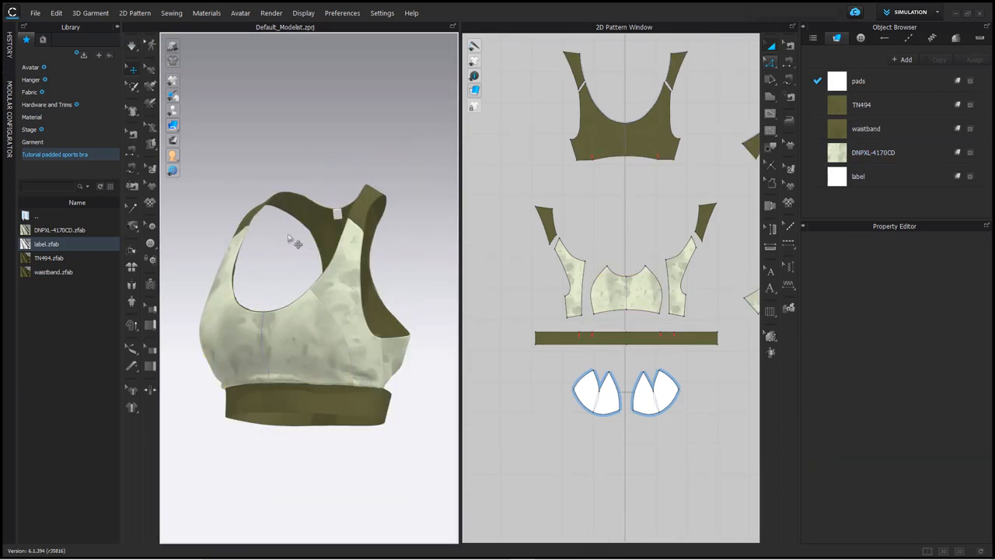
# Step: Display the avatar, set its Skin Offset to 0.0 mm, and simulate the bra on the body
pyautogui.click(133, 48)
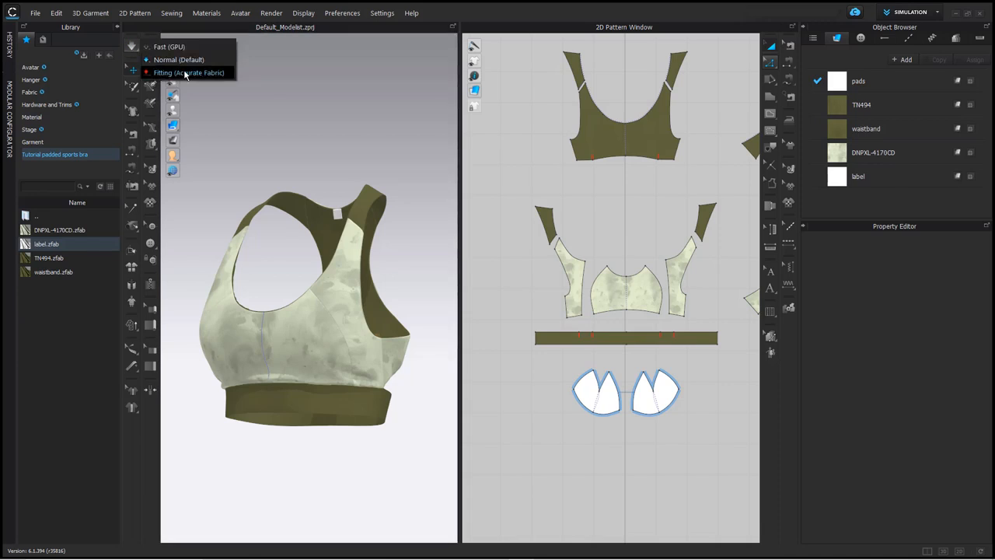
pyautogui.click(267, 93)
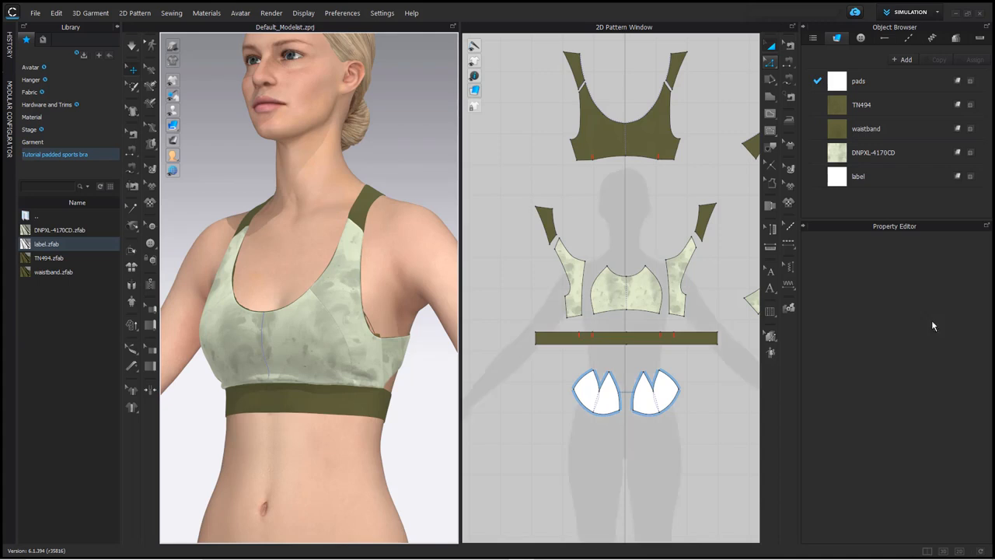
pyautogui.click(304, 219)
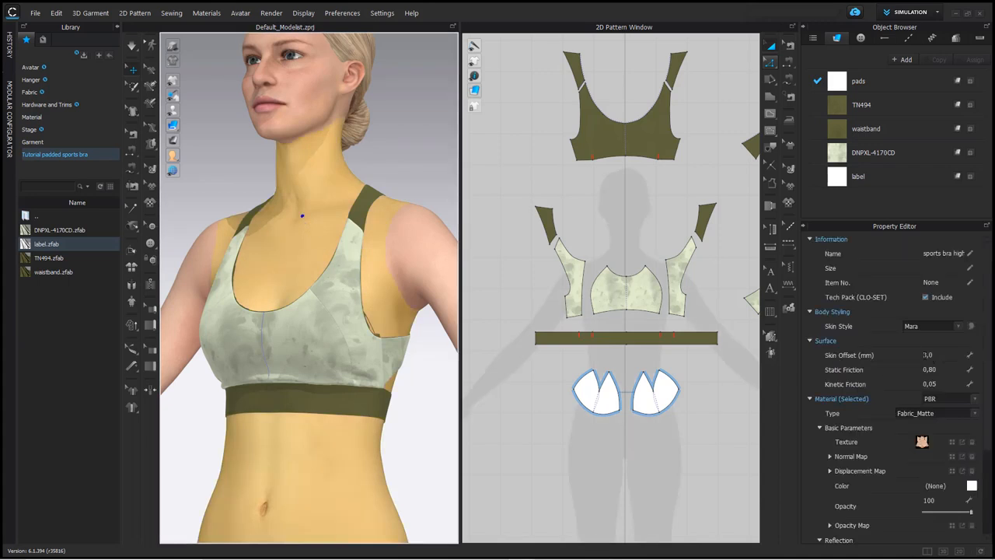
pyautogui.click(929, 355)
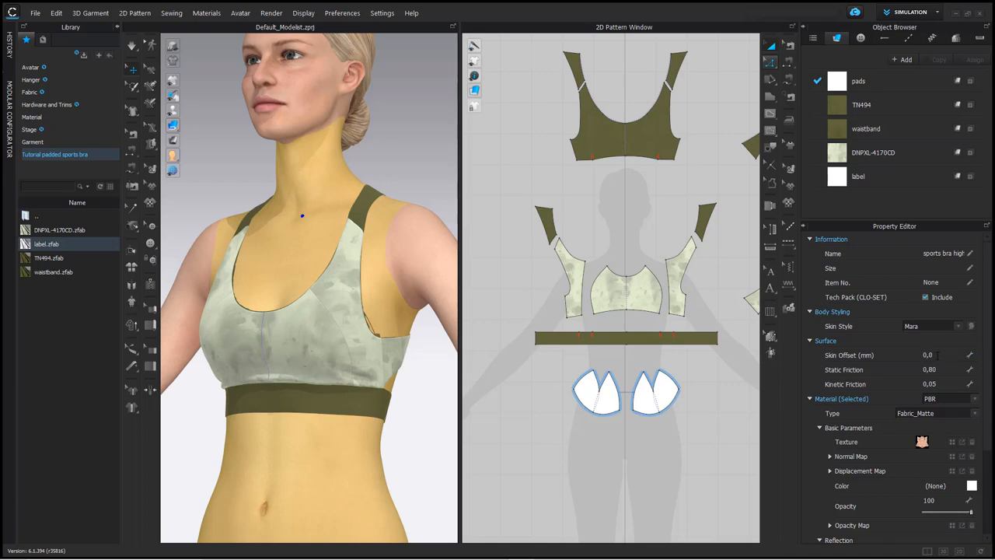
pyautogui.click(418, 202)
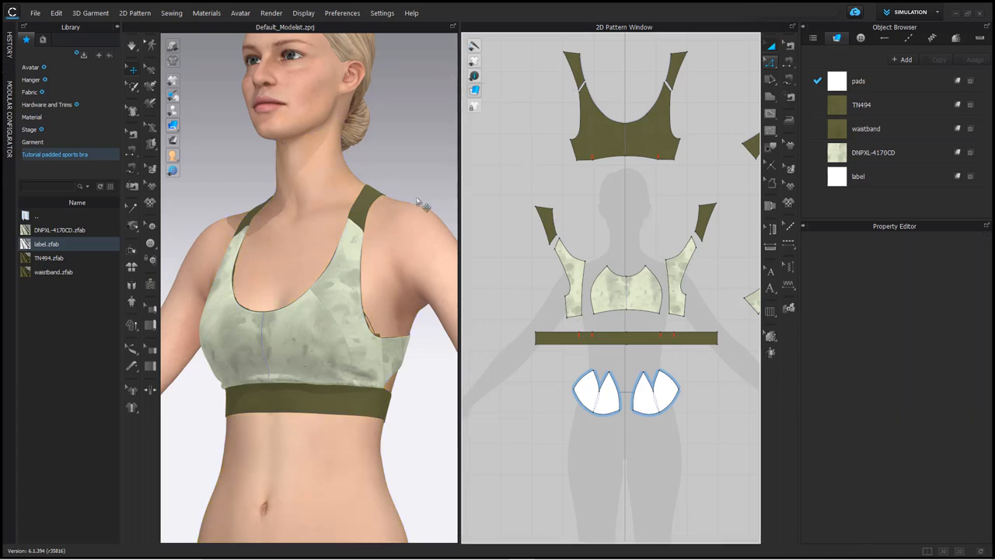
pyautogui.click(132, 45)
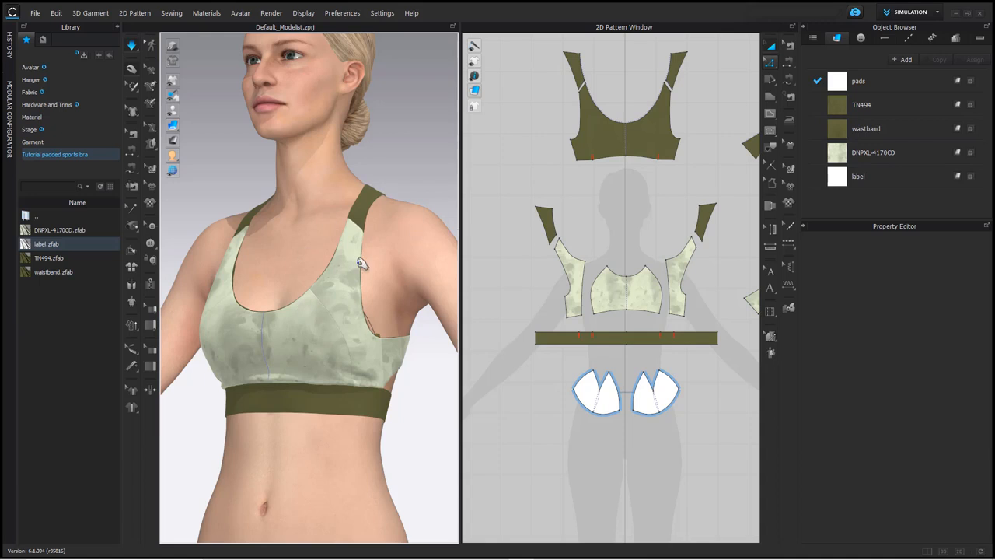
pyautogui.click(132, 68)
# Step: Run the simulation in Fitting (Accurate Fabric) mode, stop it, and hide the avatar
pyautogui.click(131, 48)
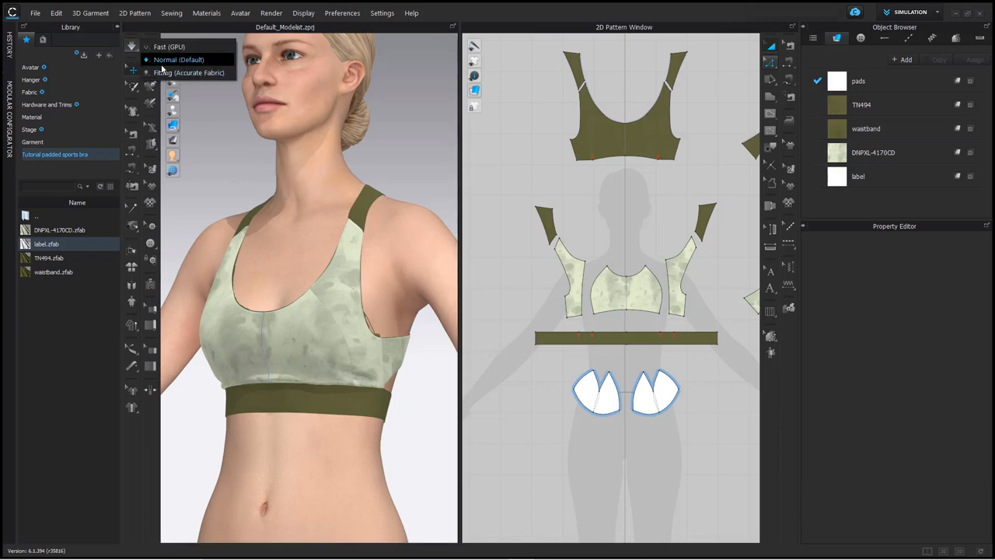
pyautogui.click(177, 74)
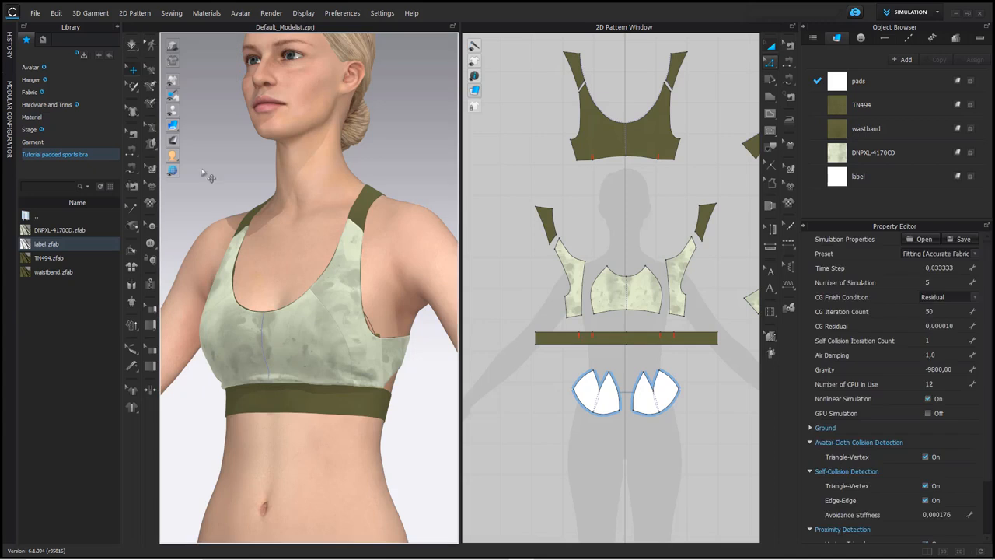
pyautogui.click(132, 47)
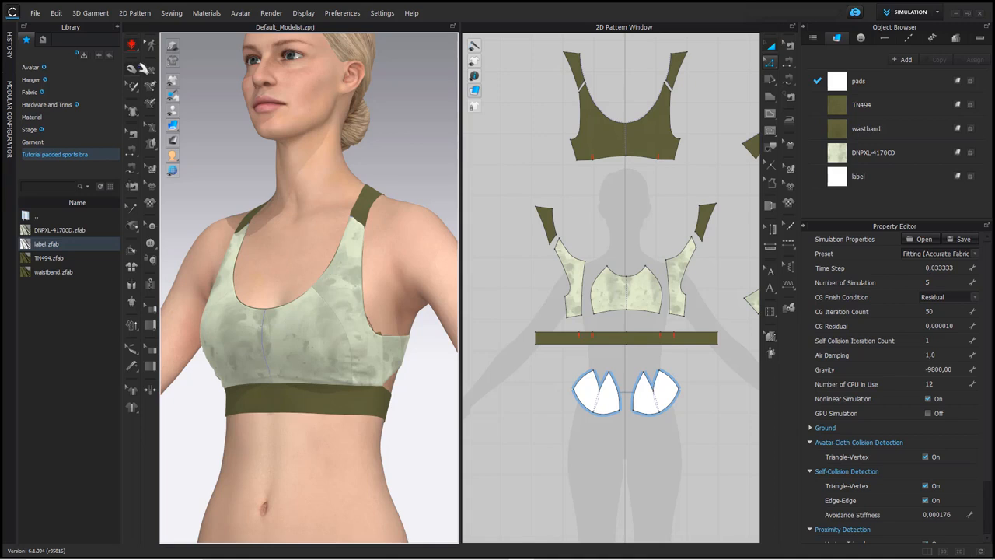
pyautogui.press('space')
pyautogui.moveTo(351, 273); pyautogui.dragTo(411, 275, button='right')
pyautogui.hotkey('shift', 'a')
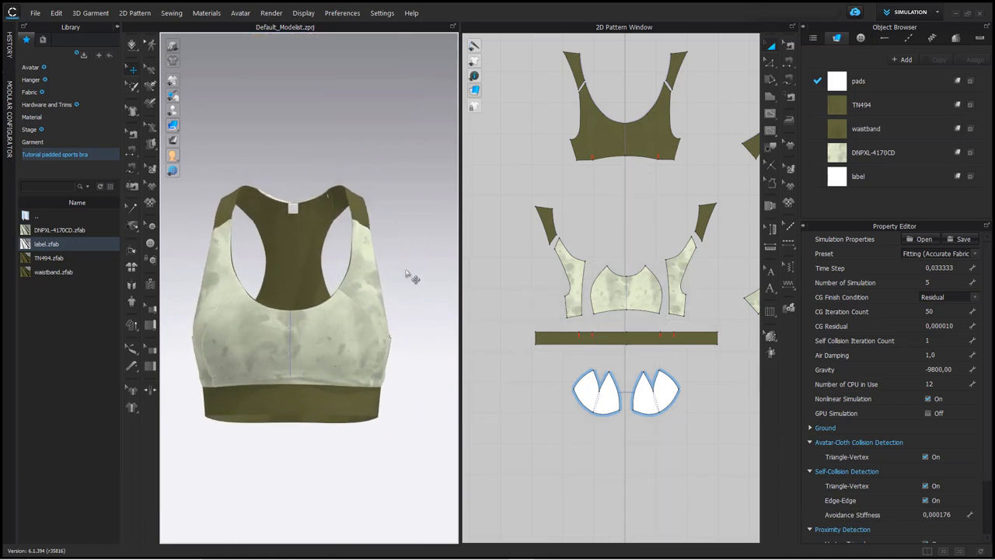
# Step: Examine the bra's shape from several angles, ending the running simulation
pyautogui.scroll(5, 411, 275)
pyautogui.moveTo(396, 332); pyautogui.dragTo(247, 350, button='right')
pyautogui.moveTo(337, 347); pyautogui.dragTo(277, 340, button='right')
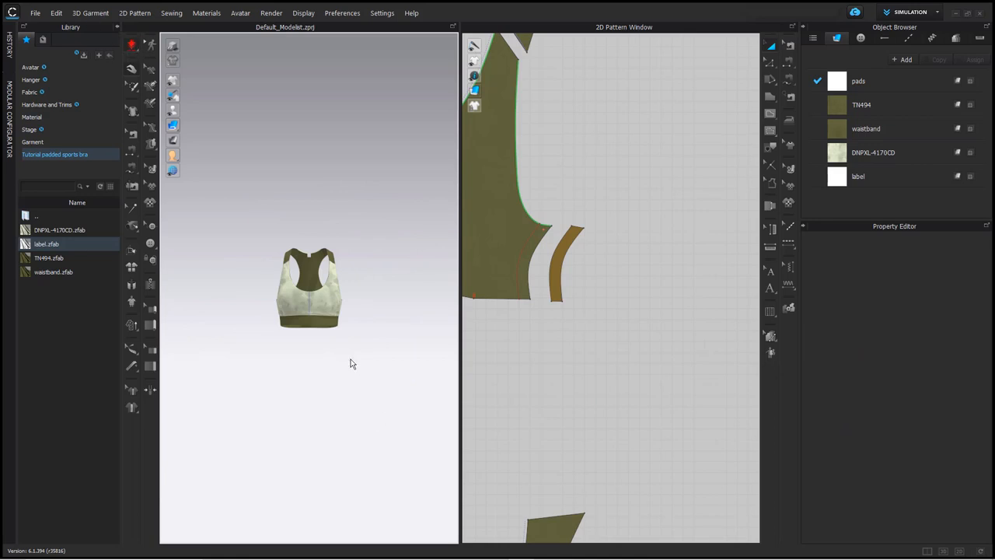
pyautogui.press('space')
pyautogui.scroll(10, 335, 315)
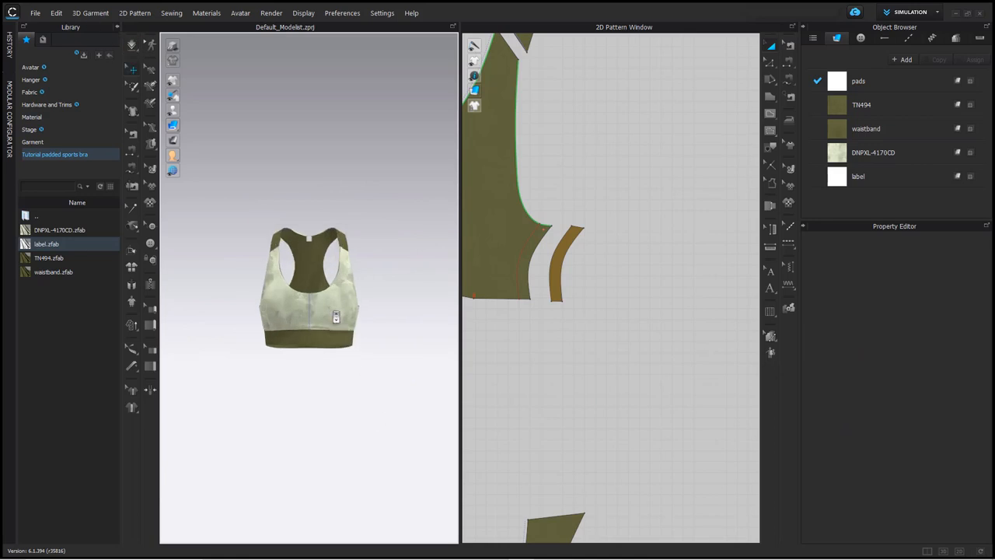
pyautogui.moveTo(351, 334); pyautogui.dragTo(329, 352, button='right')
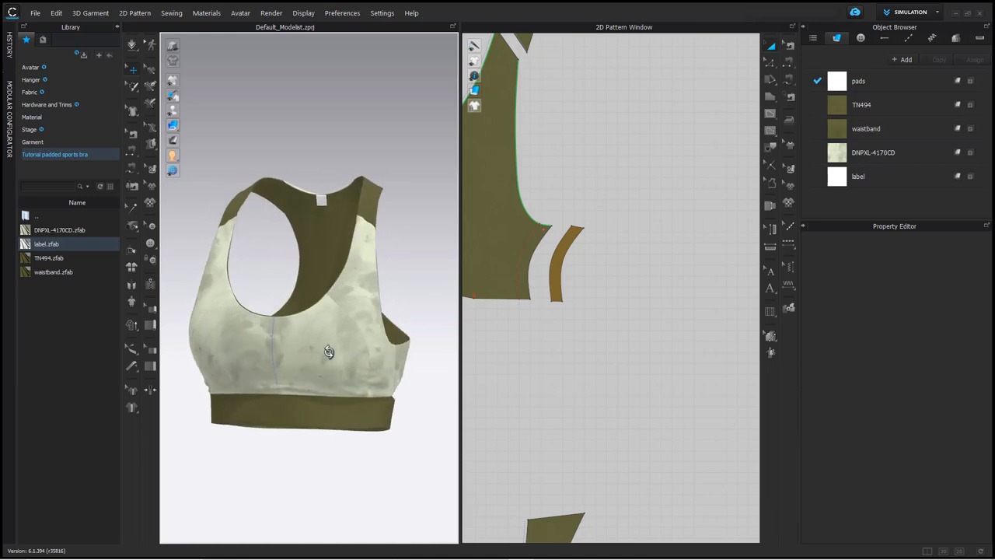
pyautogui.scroll(-8, 573, 308)
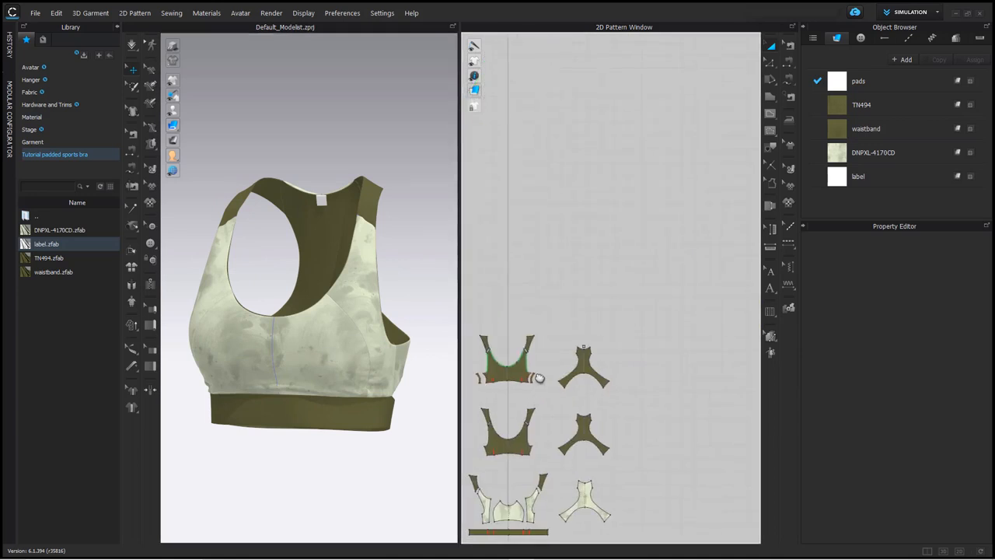